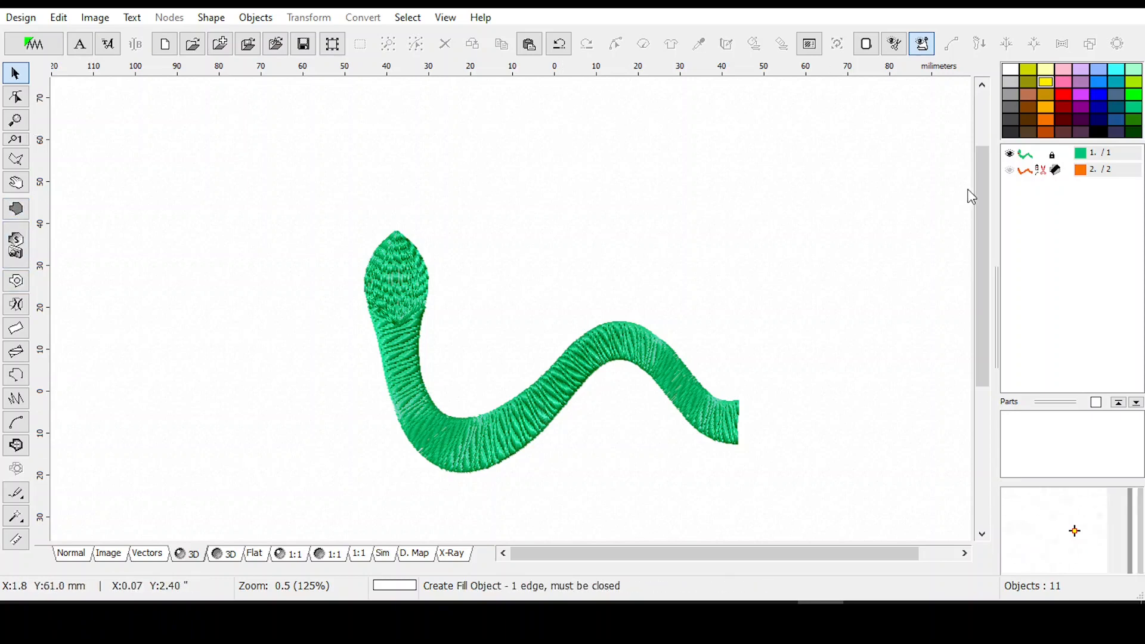
Hide the green snake object, and show and select the orange snake-body fill.
left_click(1009, 154)
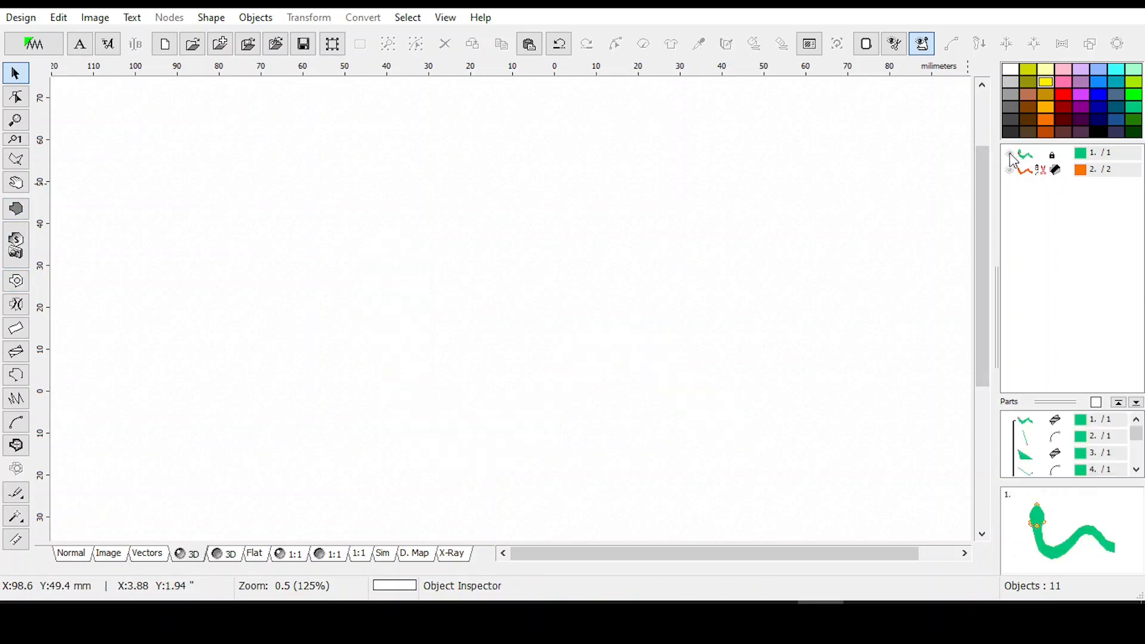
left_click(1013, 172)
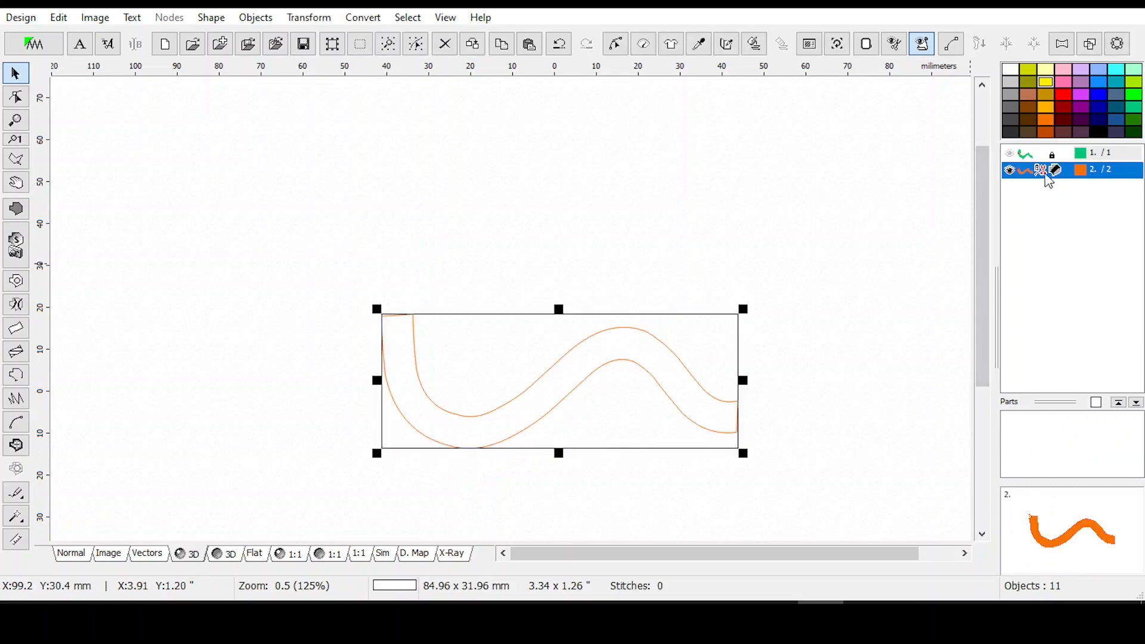
left_click(15, 209)
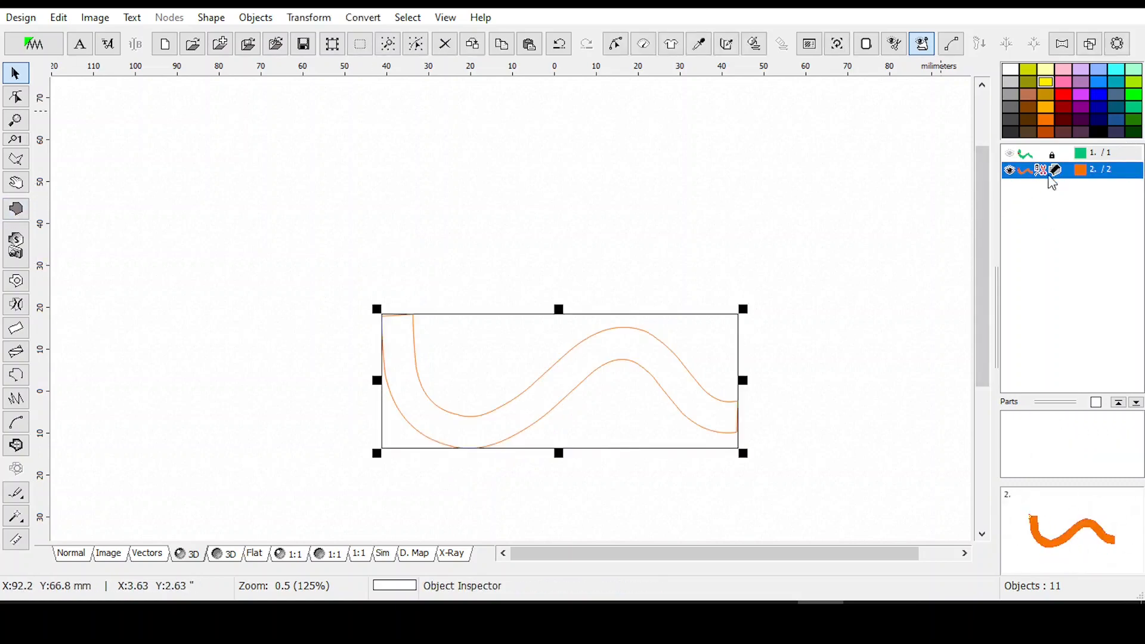
Turn off the pattern in the orange fill's Auto Column parameters and apply the change.
left_click(642, 50)
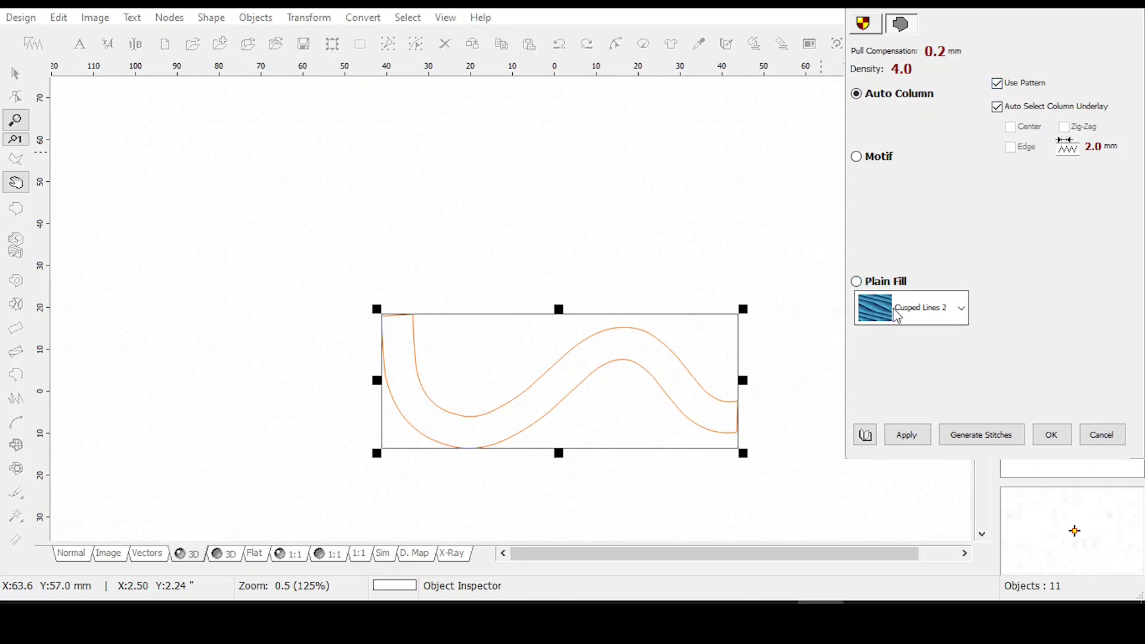
left_click(997, 84)
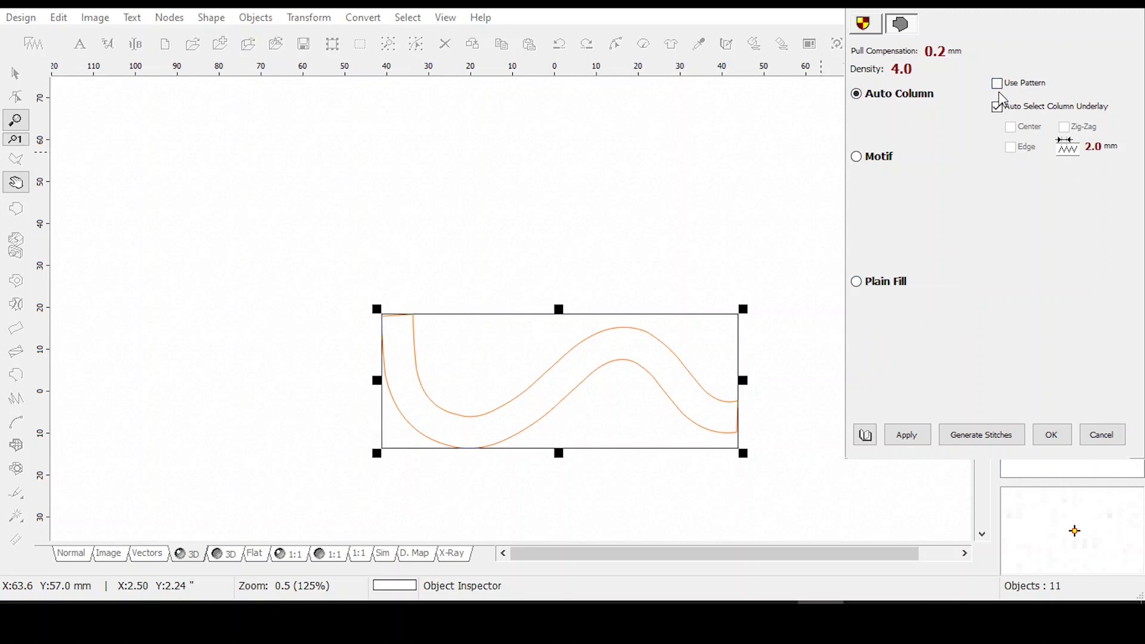
left_click(907, 437)
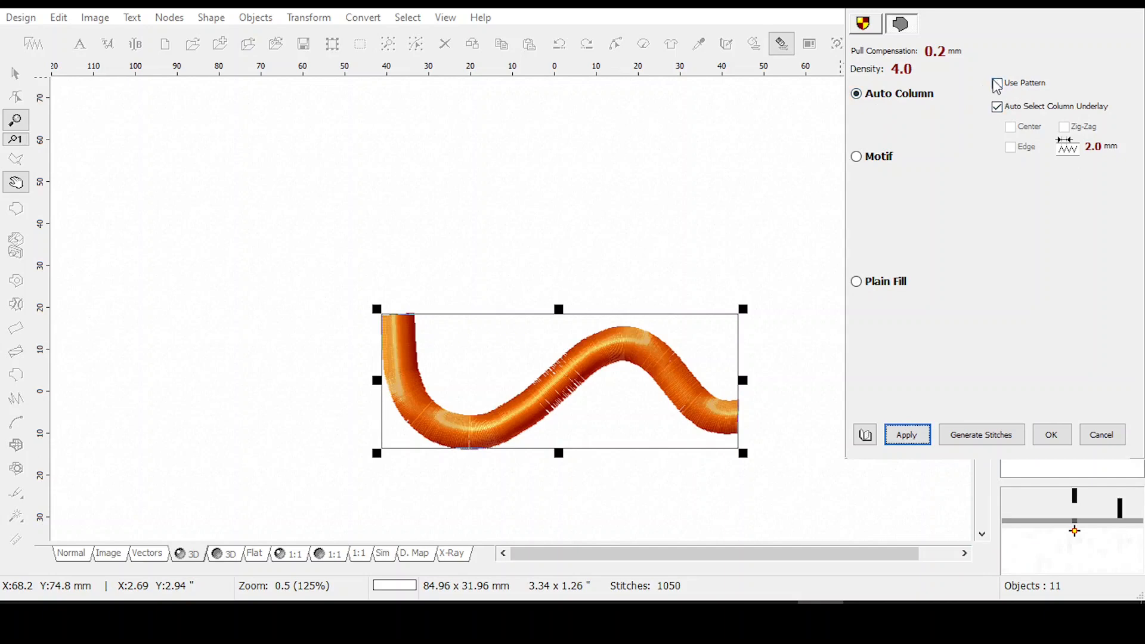
Enable Use Pattern for the orange Auto Column fill with the Cusped Lines 2 pattern and apply it.
left_click(999, 85)
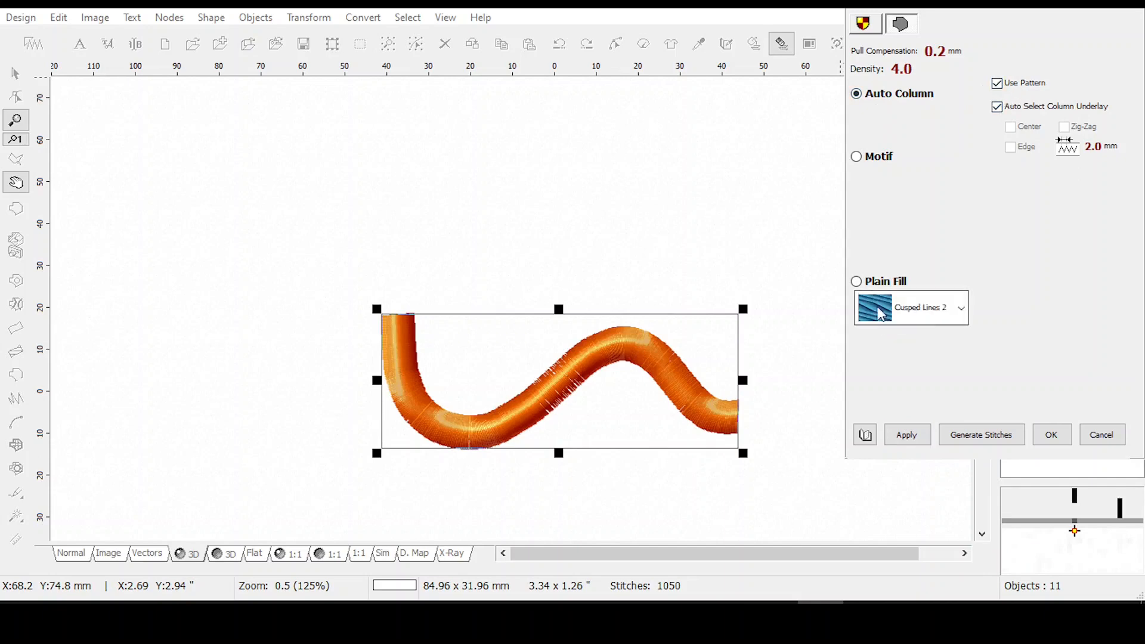
left_click(962, 314)
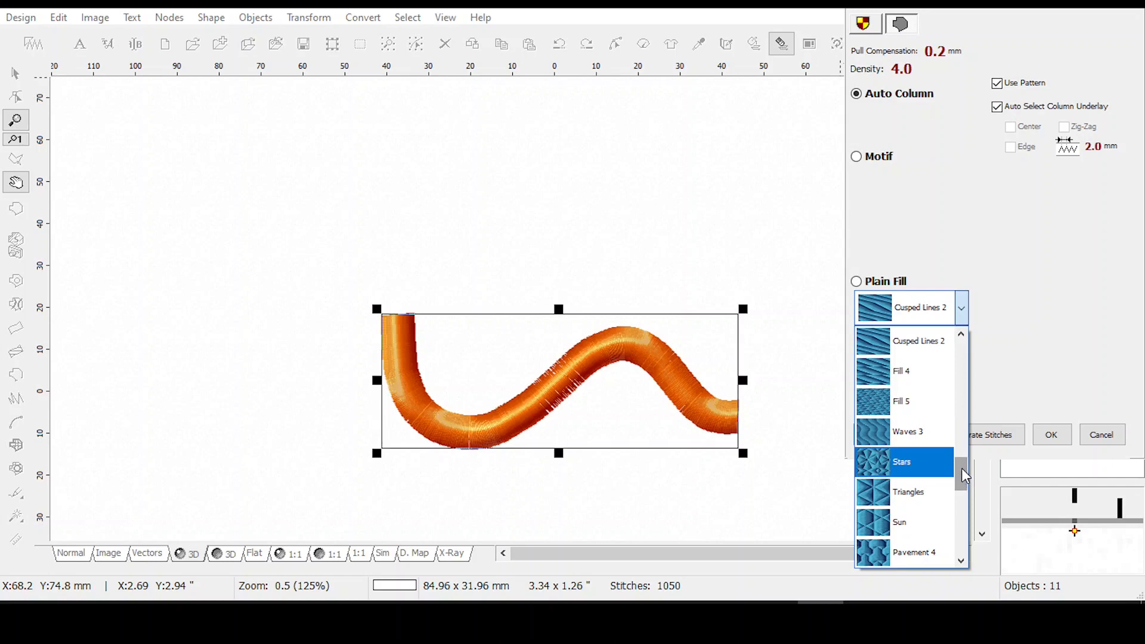
left_click_drag(965, 475, 966, 469)
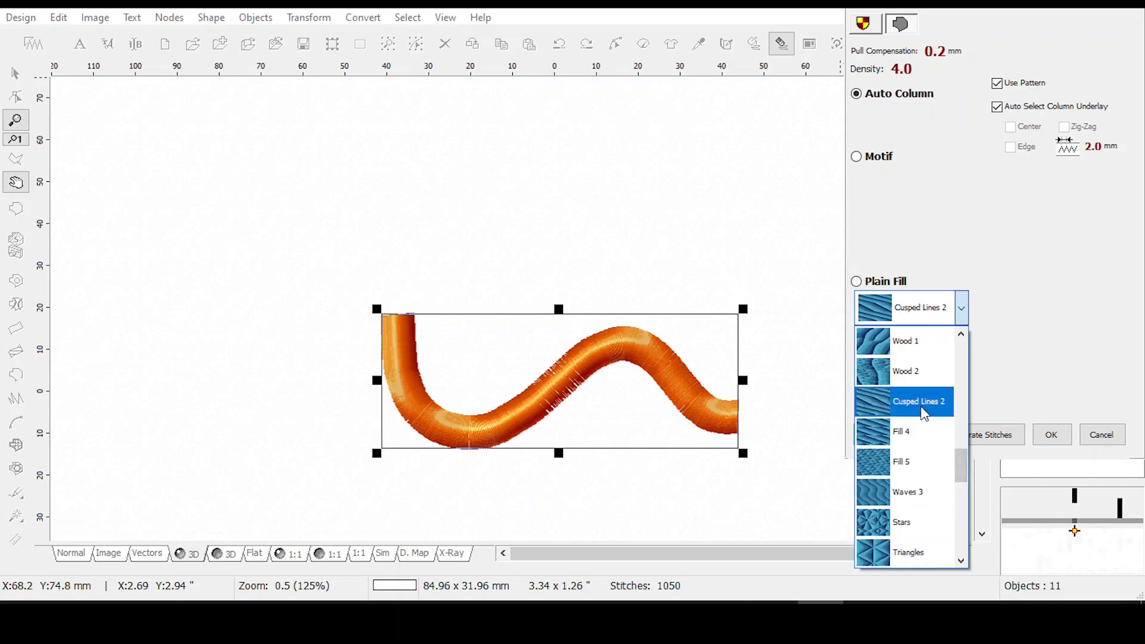
left_click(923, 407)
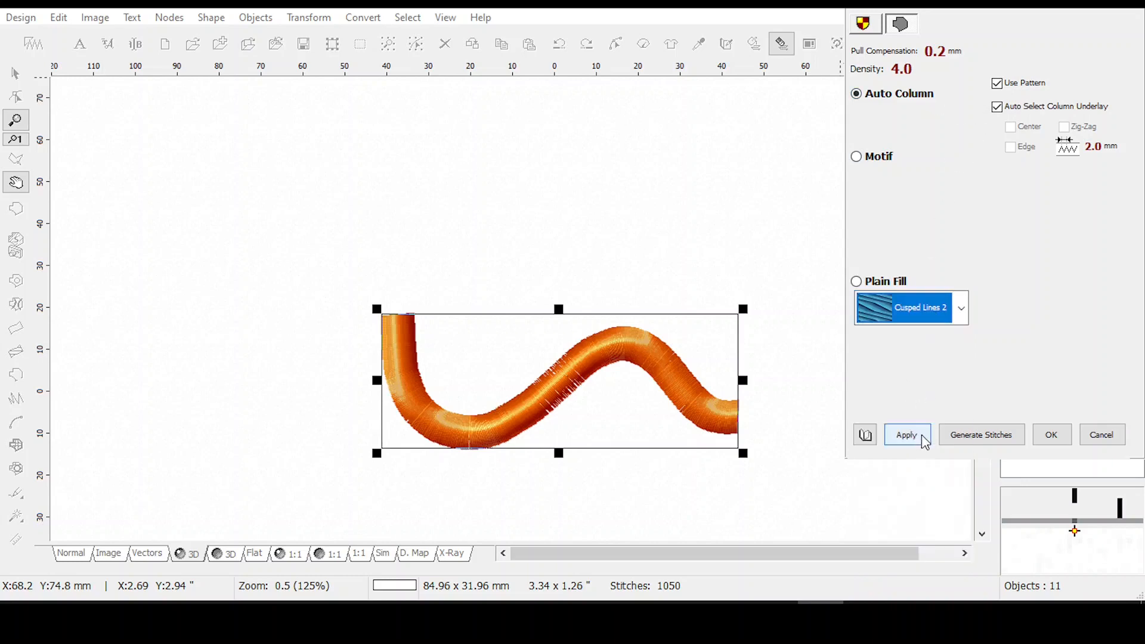
left_click(905, 433)
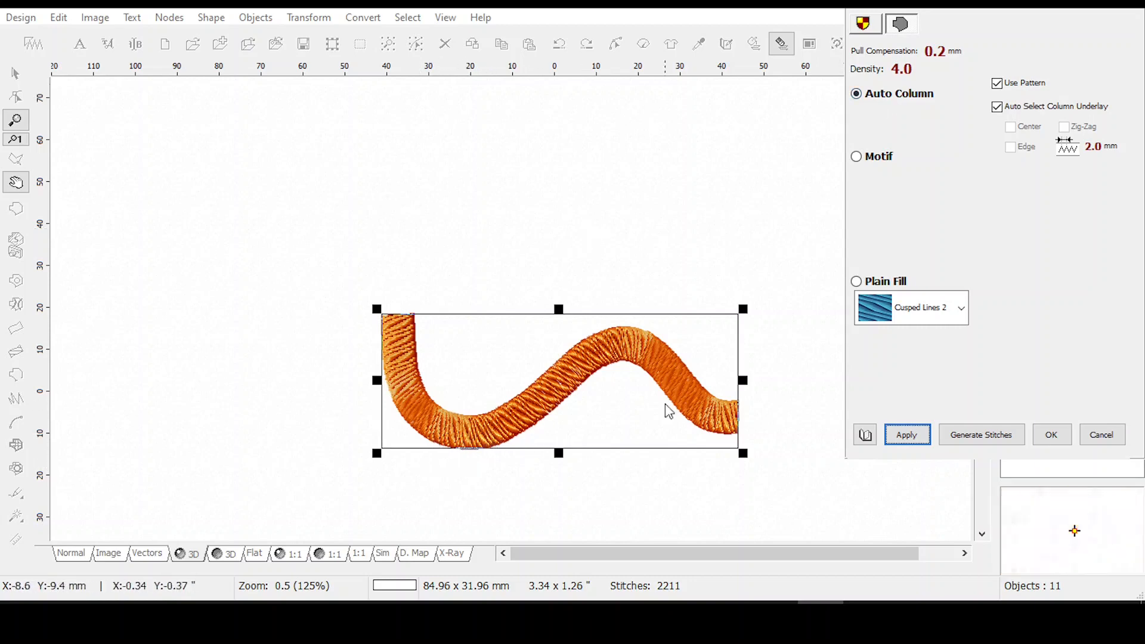
left_click(1050, 435)
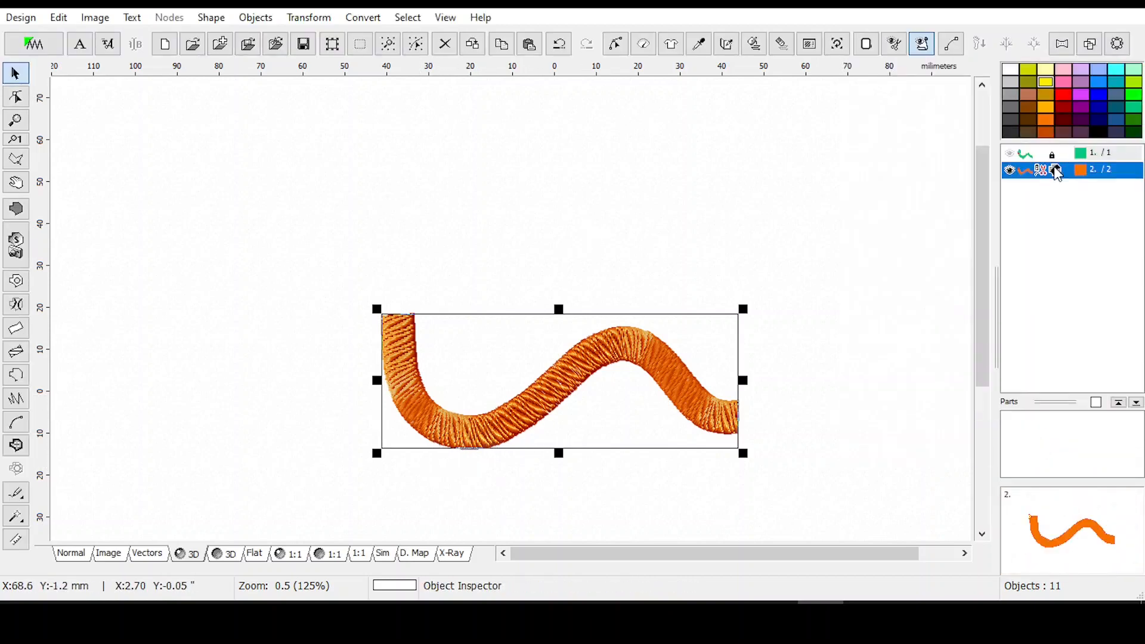
Compare the green snake with the orange body by switching which of the two objects is visible.
left_click(1057, 171)
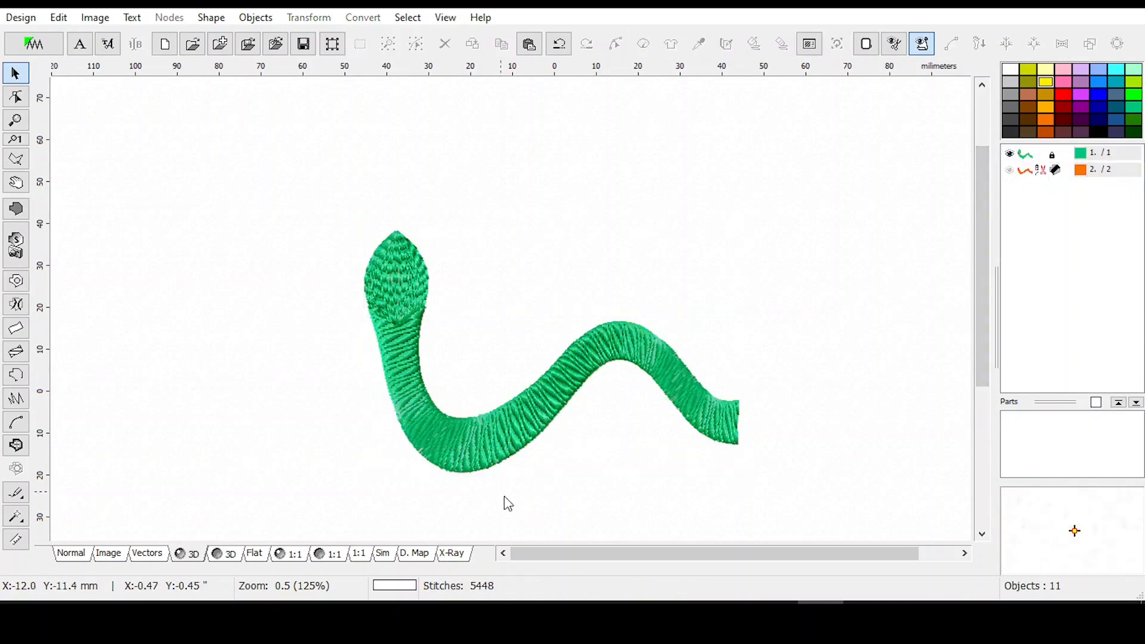
left_click(1043, 174)
left_click(1010, 153)
left_click(1011, 170)
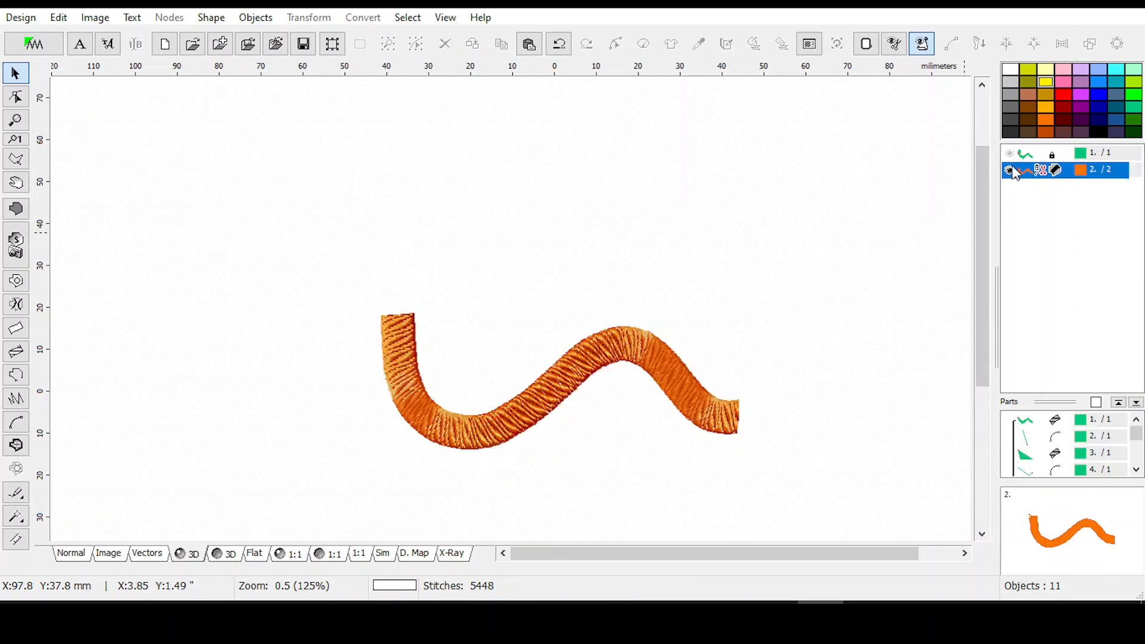
Inspect the nodes of the orange fill object and leave node editing without changes.
left_click(1036, 173)
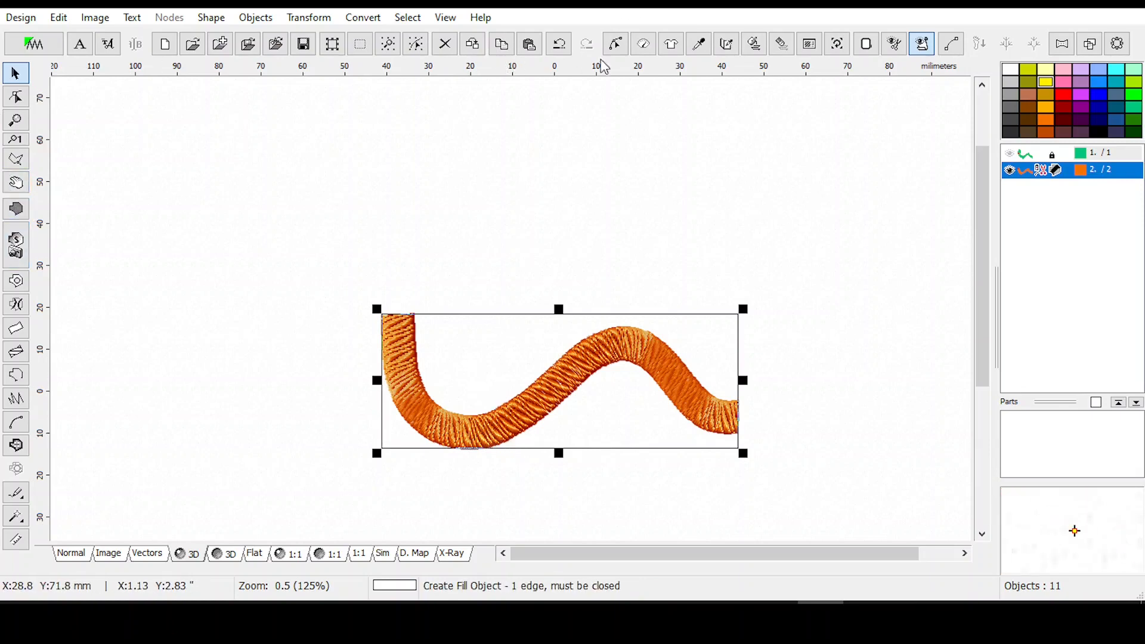
left_click(614, 45)
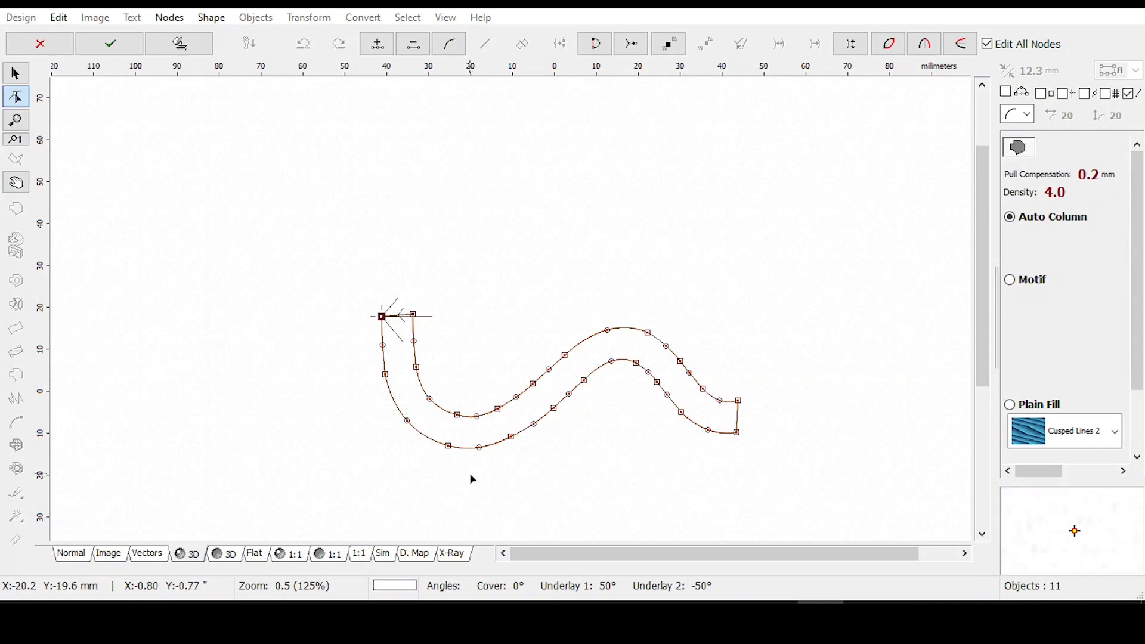
left_click(41, 46)
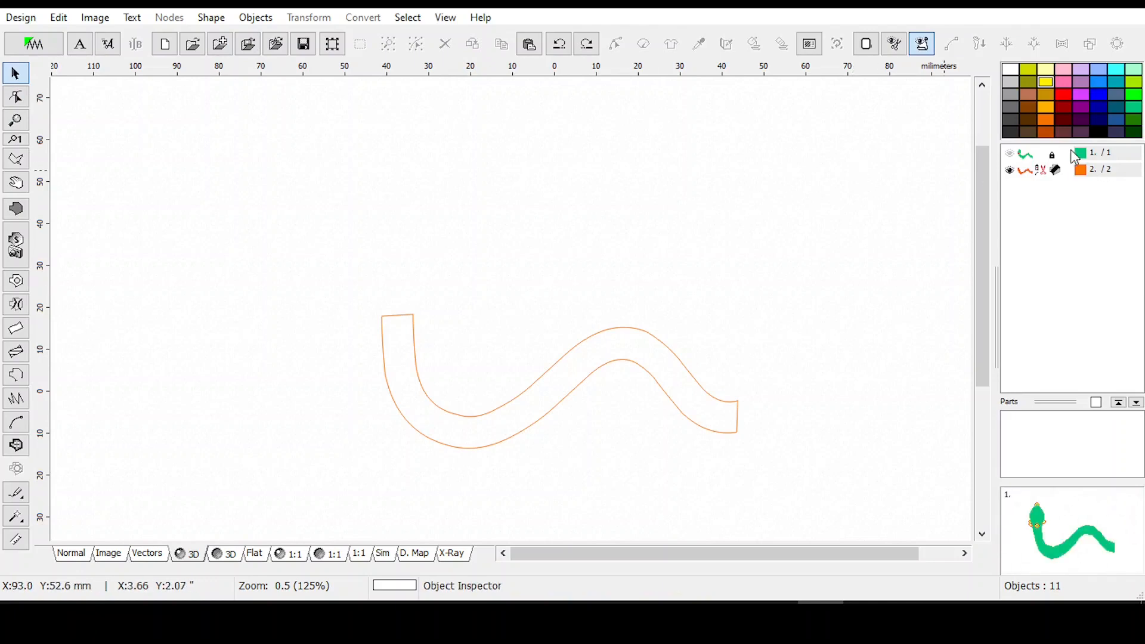
Create a column object from the orange snake-body fill.
left_click(1036, 174)
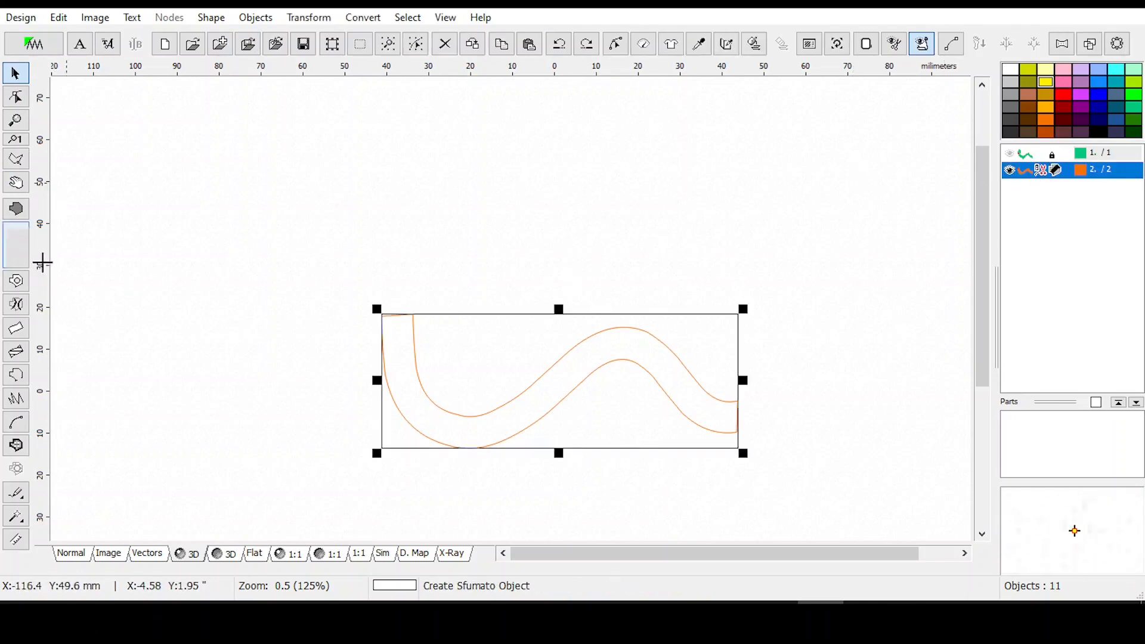
left_click(363, 18)
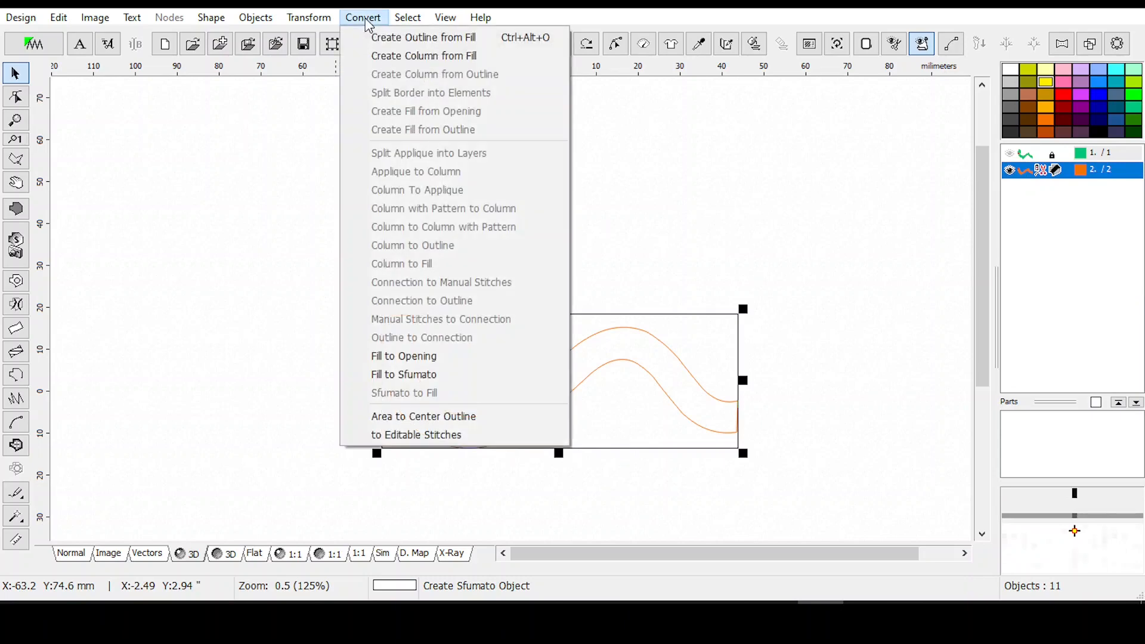
left_click(390, 57)
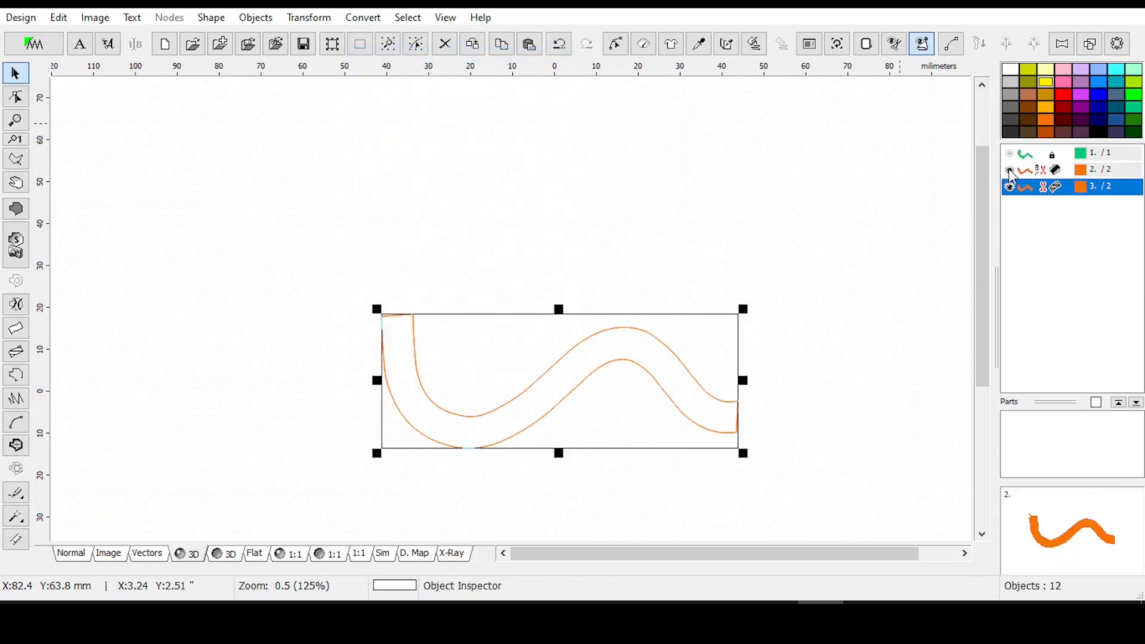
Hide the original snake-body fill and recolor it yellow, leaving the new orange column selected.
left_click(1007, 197)
left_click(1045, 173)
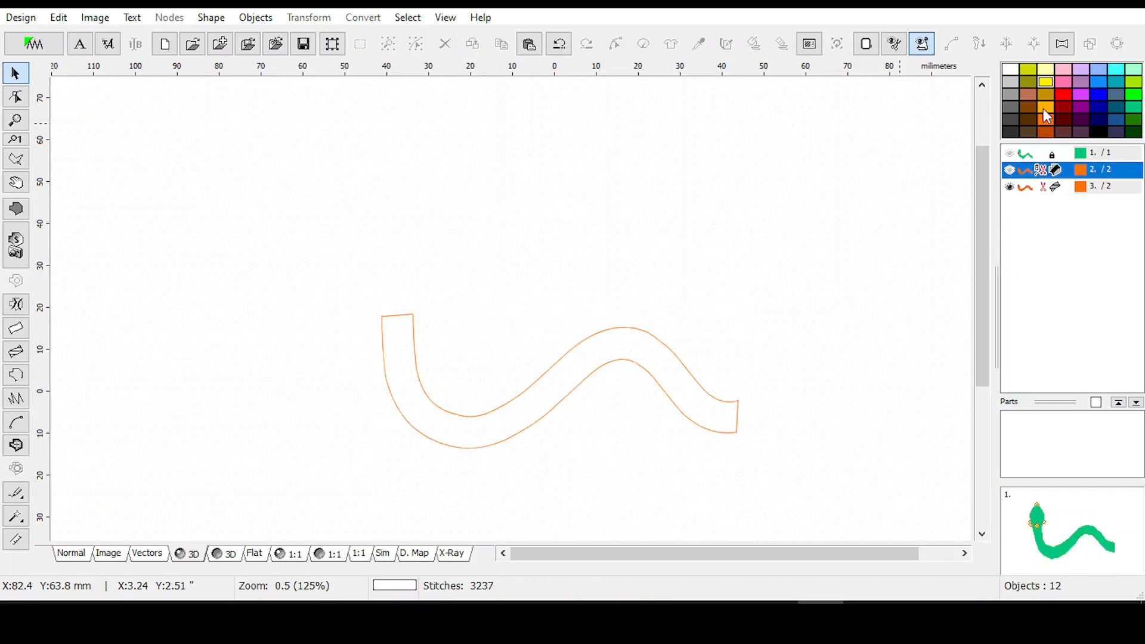
left_click(1056, 191)
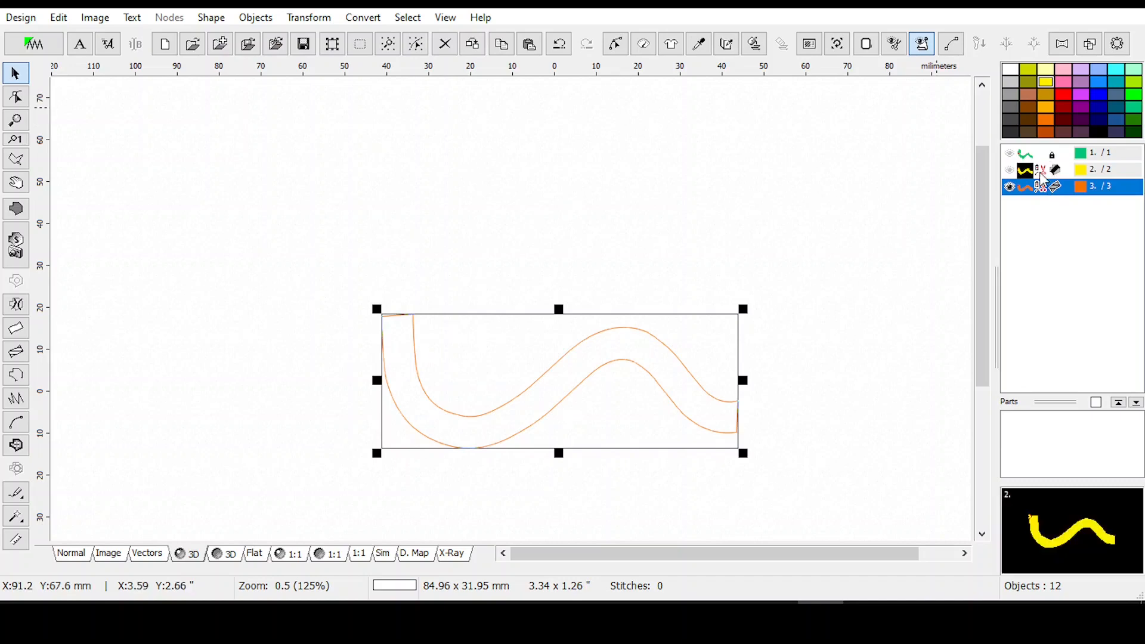
Show the yellow fill again and review its Auto Column parameters.
left_click(1040, 174)
left_click(1020, 174)
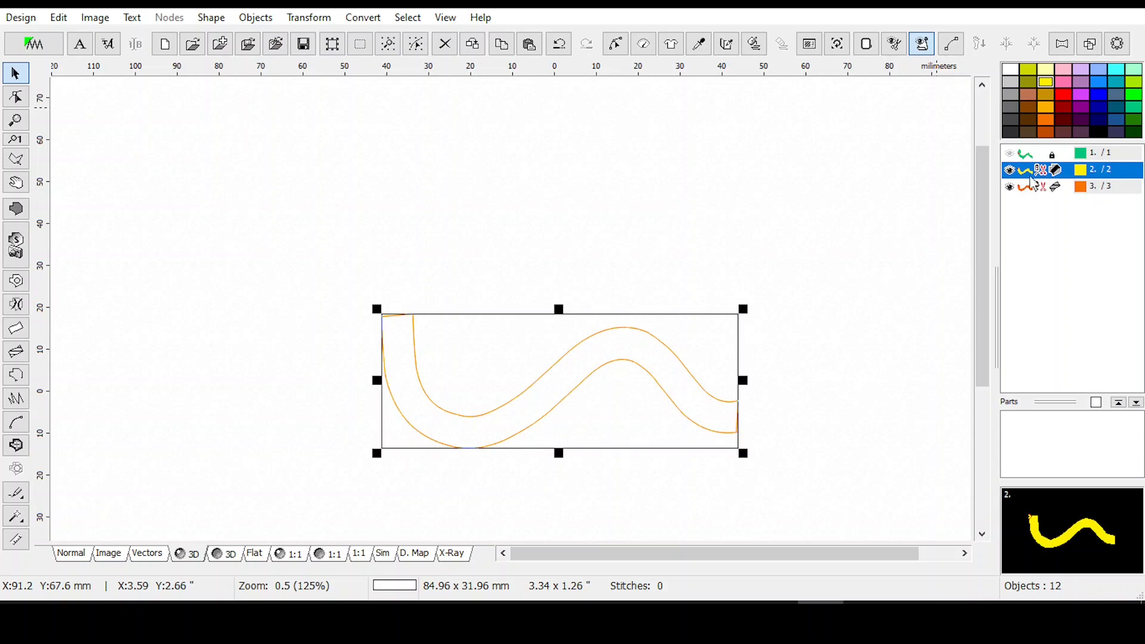
left_click(644, 45)
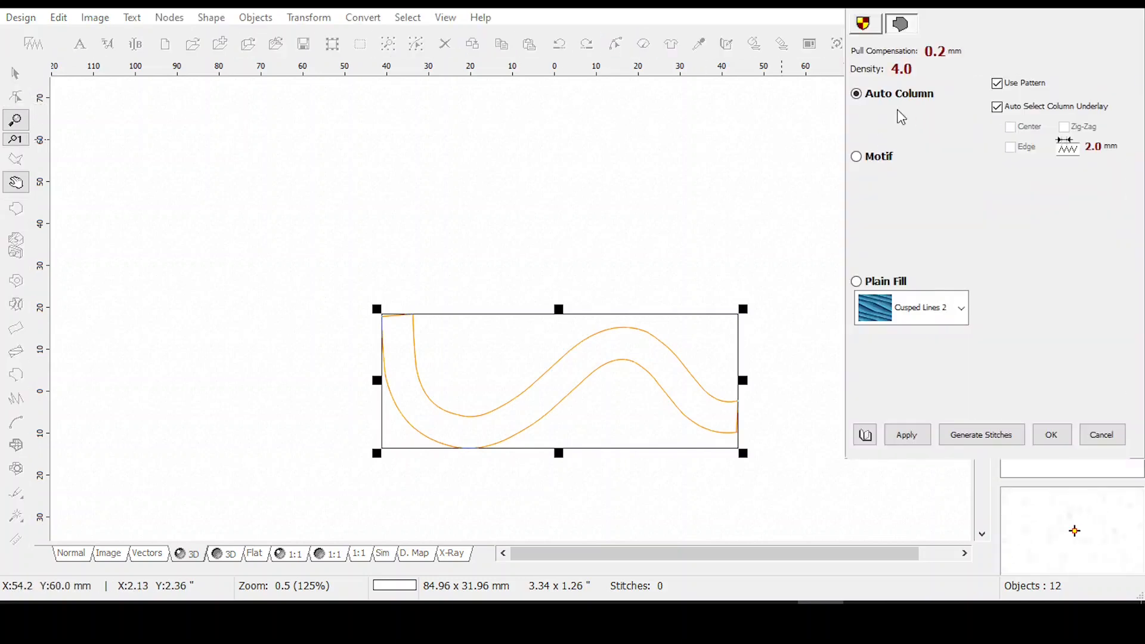
left_click(1052, 434)
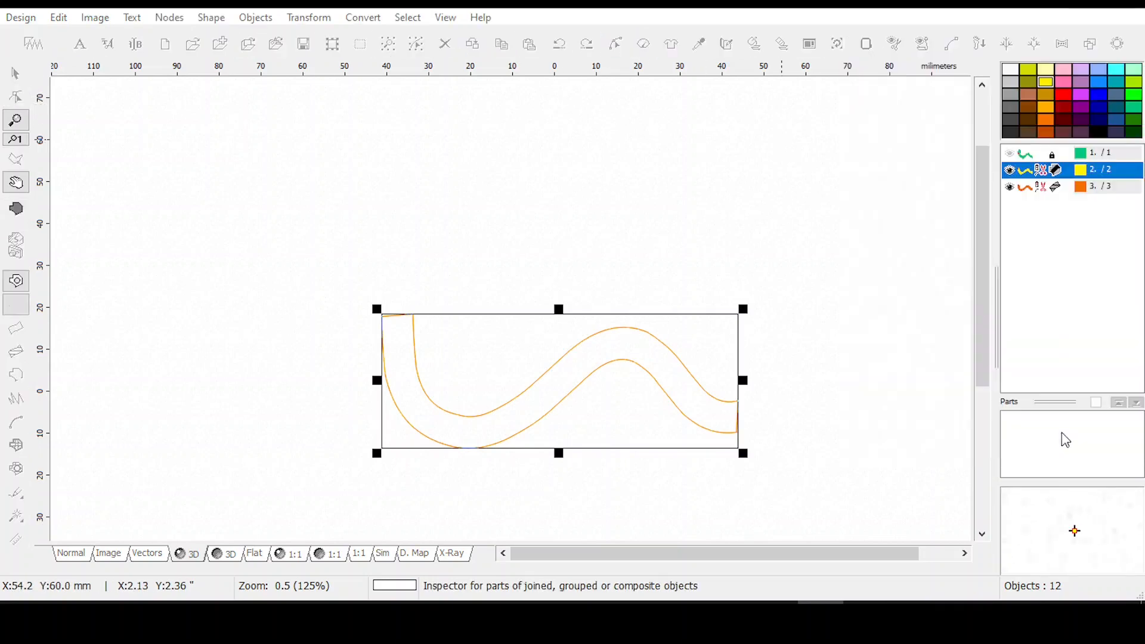
Hide the yellow fill and inspect the nodes and direction lines of the orange column.
left_click(363, 17)
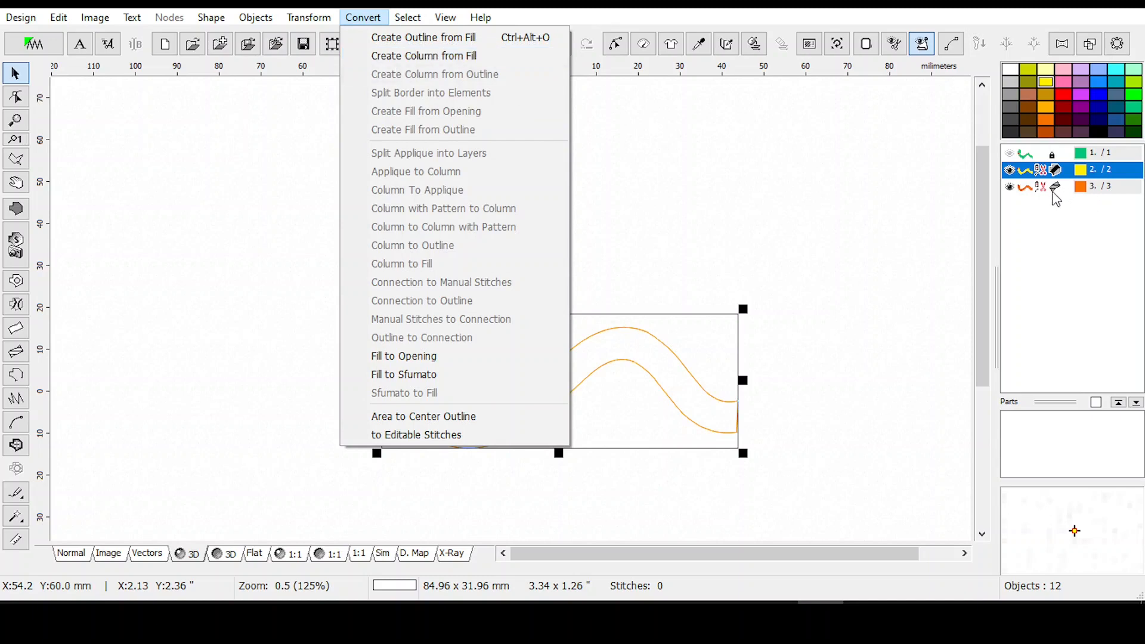
left_click(1054, 191)
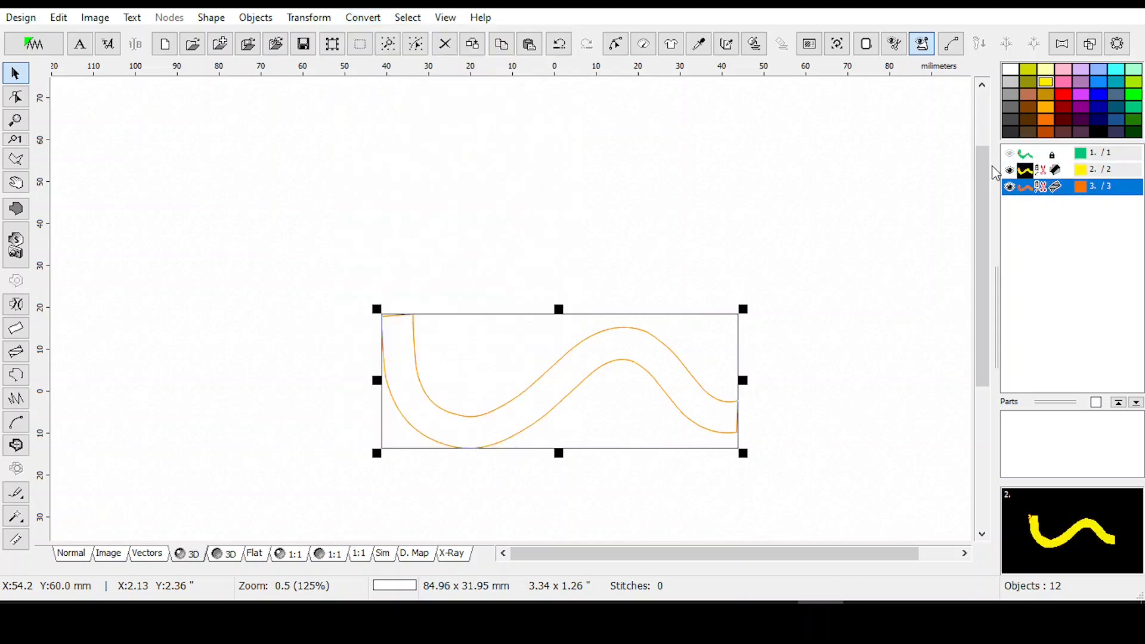
left_click(1009, 170)
left_click(1044, 191)
left_click(617, 44)
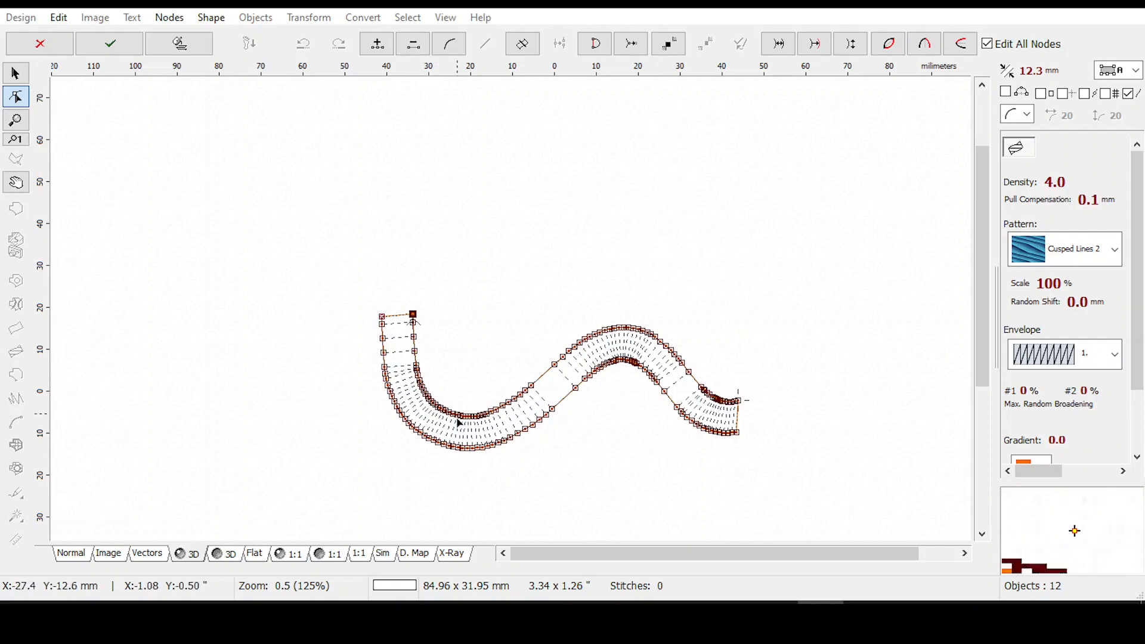
key("Escape")
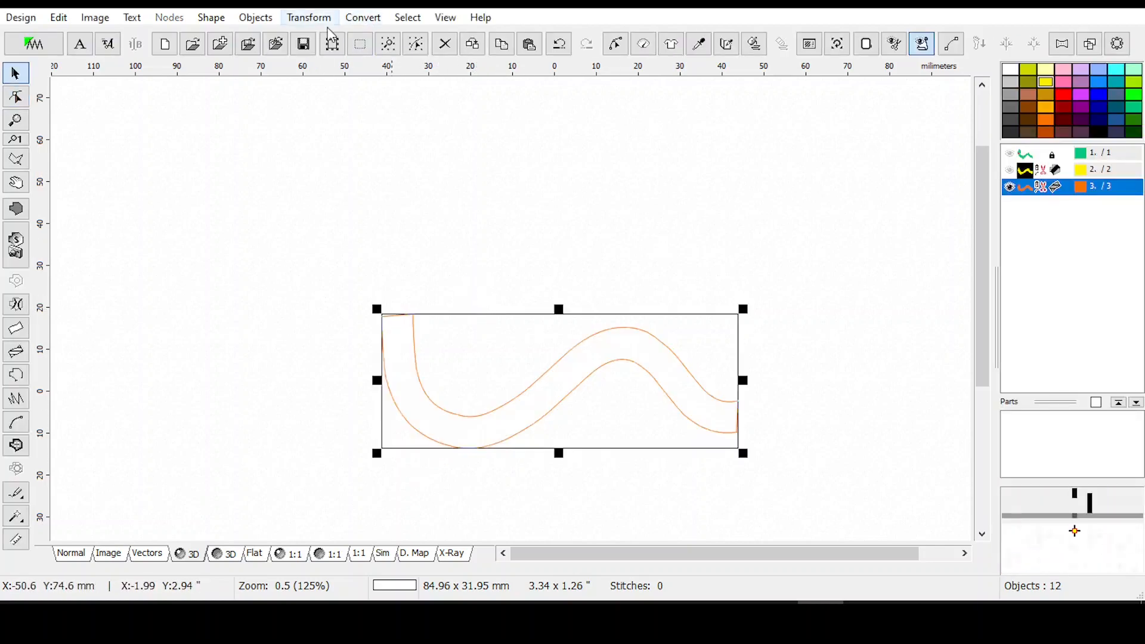
Reduce the orange column's number of nodes with Simplicity set to 7 and check its remaining nodes.
left_click(307, 18)
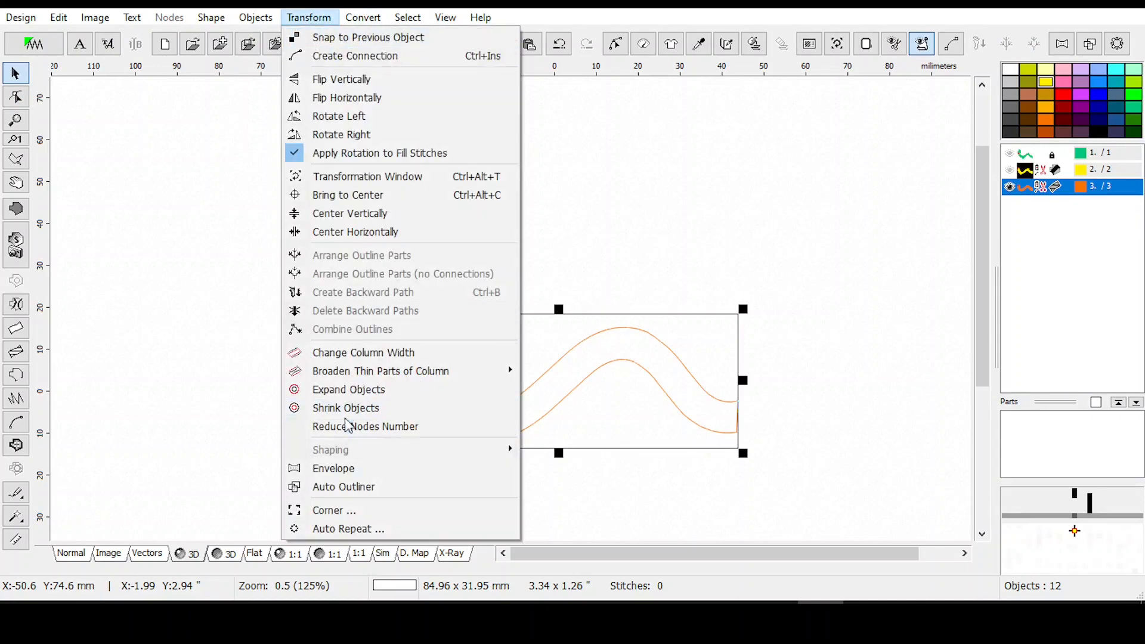
left_click(358, 426)
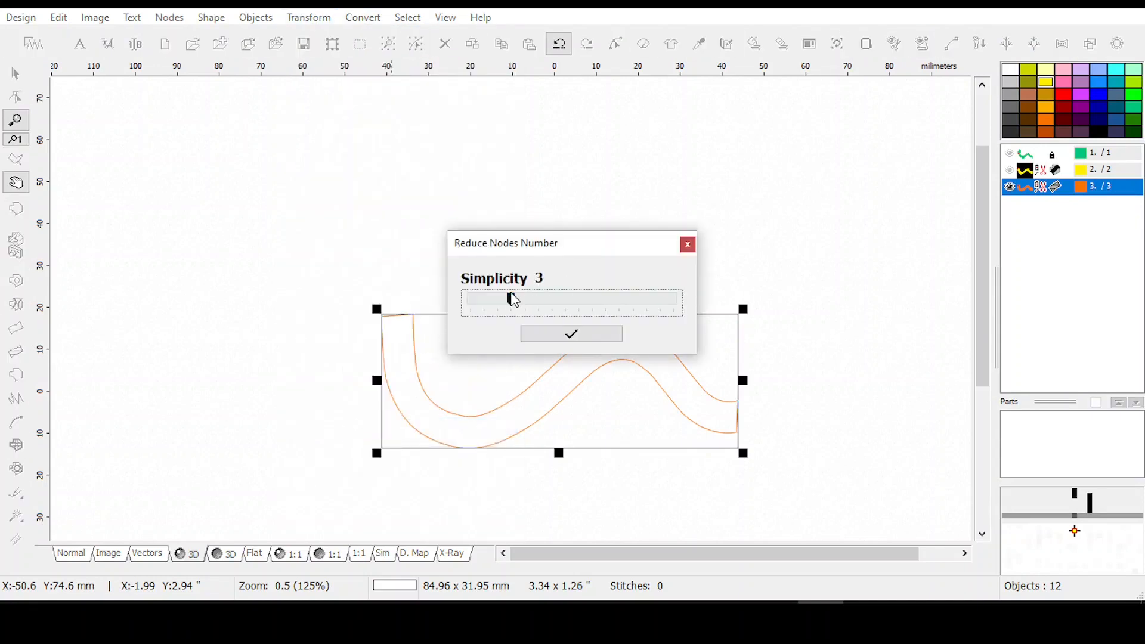
left_click_drag(512, 298, 560, 294)
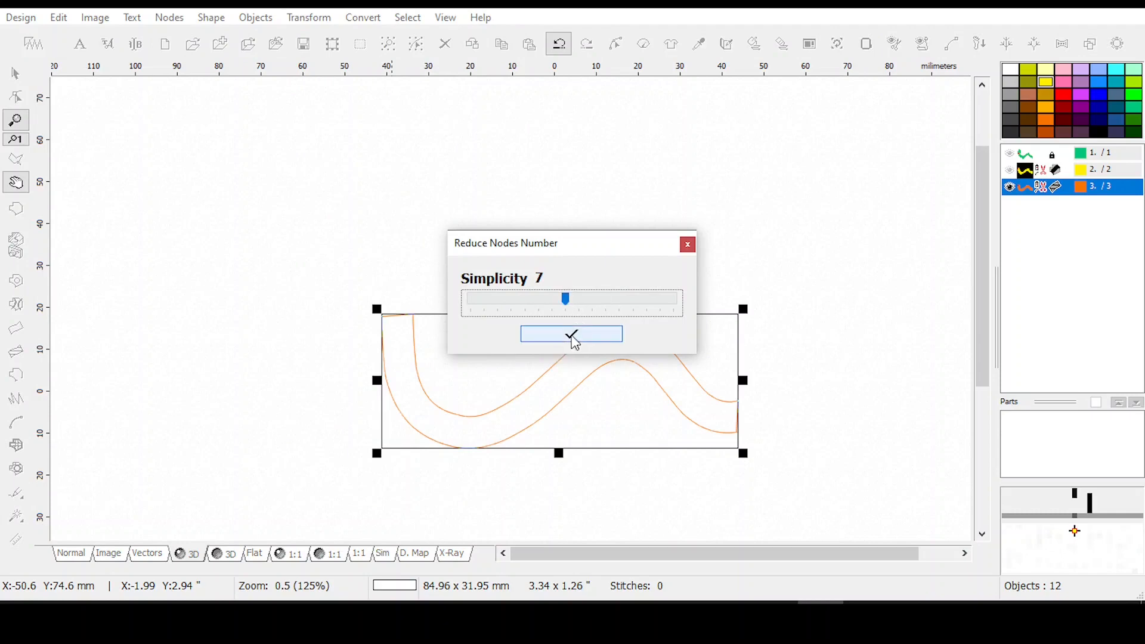
left_click(572, 334)
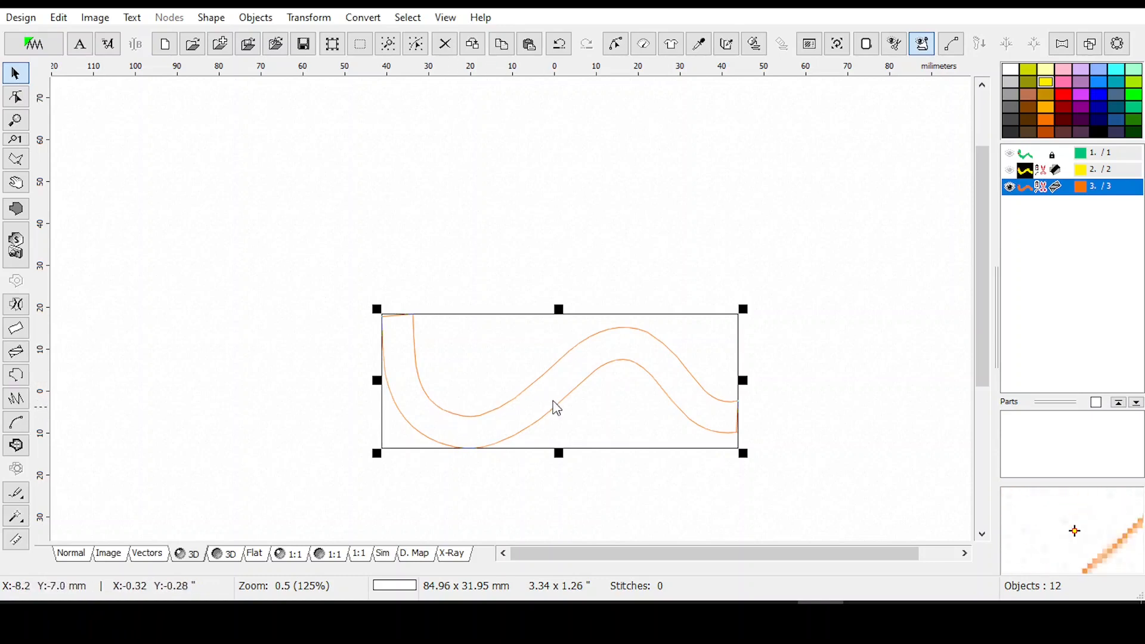
left_click(615, 46)
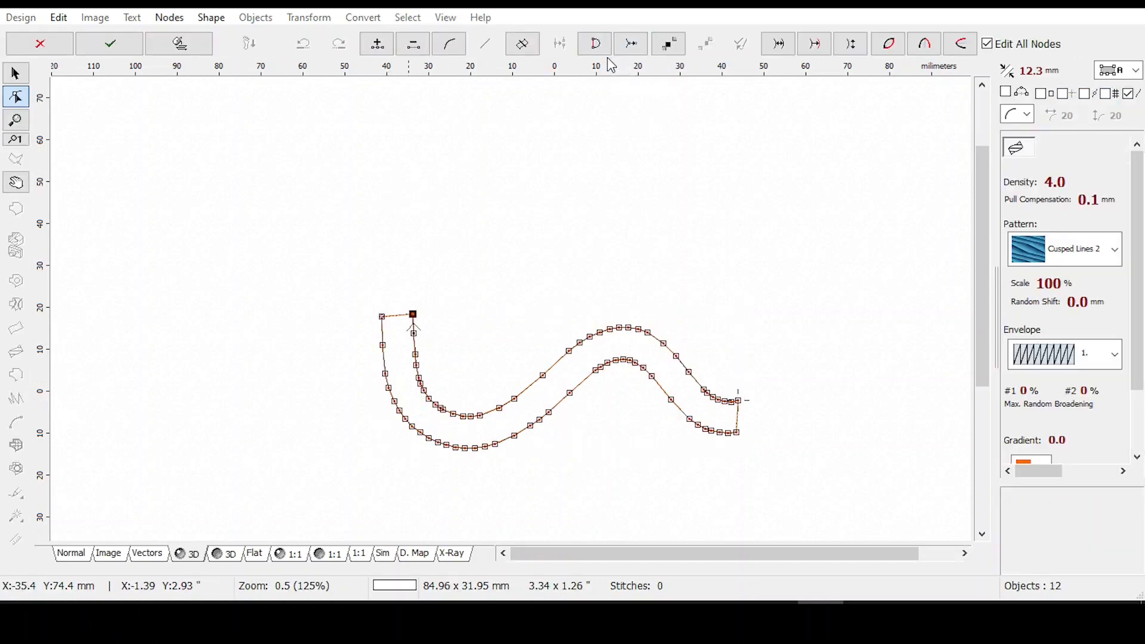
key("Escape")
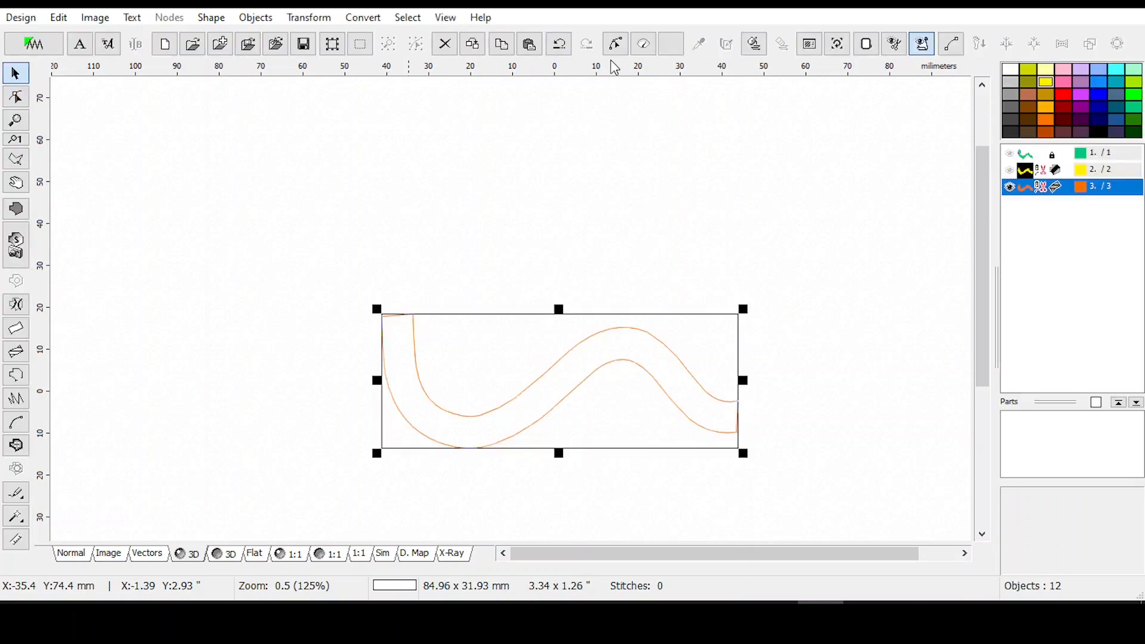
Reduce the orange column's number of nodes with Simplicity set to 10 and inspect its remaining nodes.
left_click(309, 18)
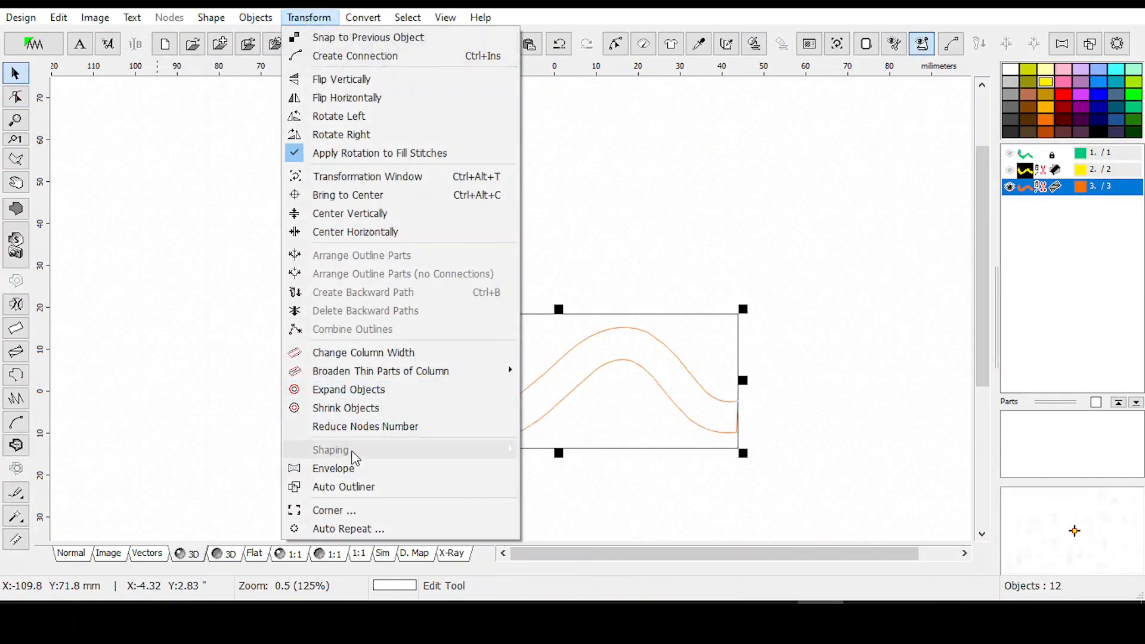
left_click(335, 425)
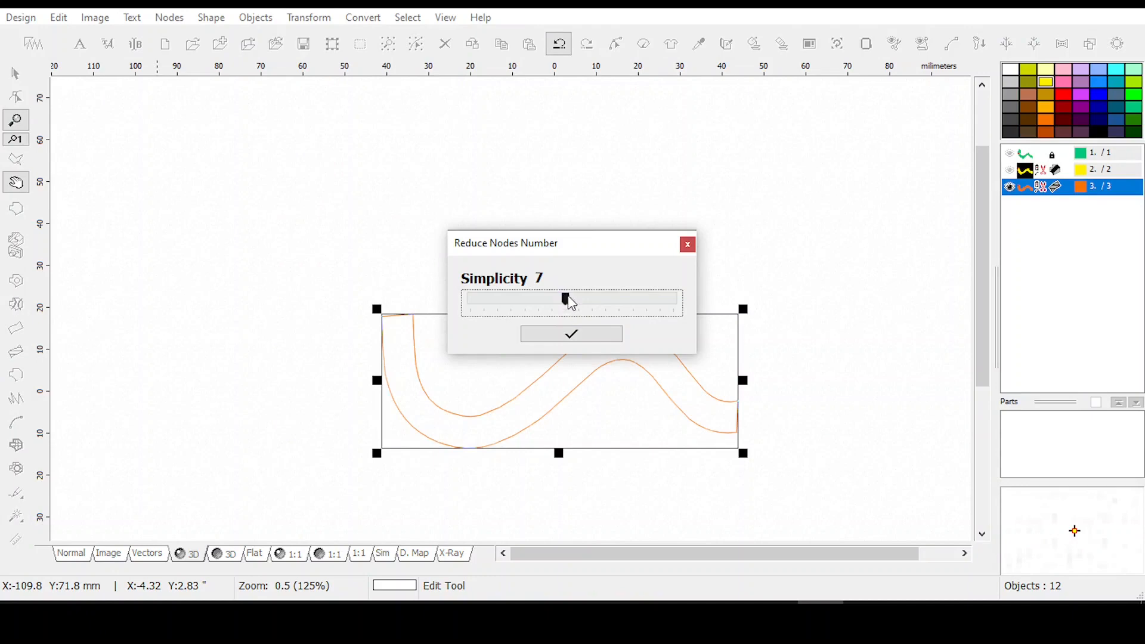
left_click_drag(567, 297, 603, 304)
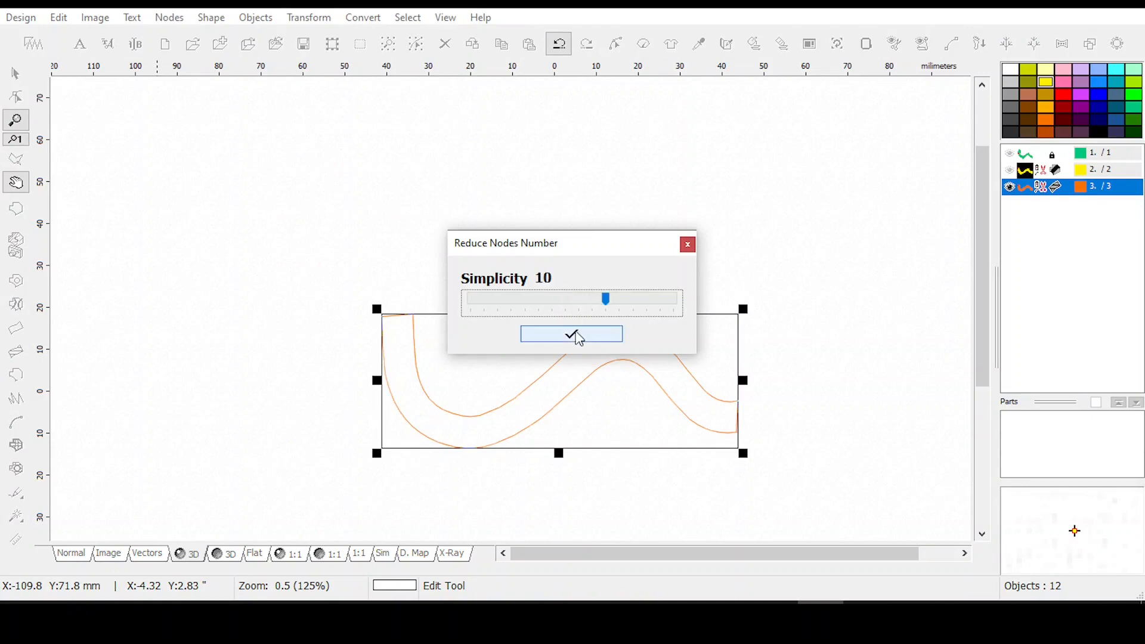
left_click(575, 334)
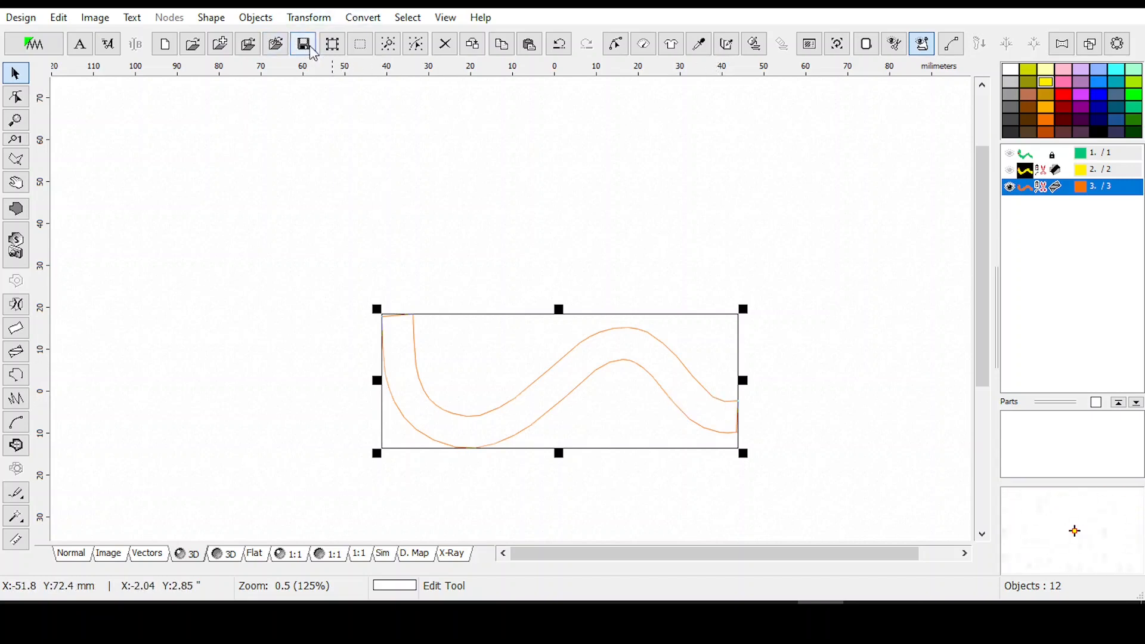
left_click(615, 45)
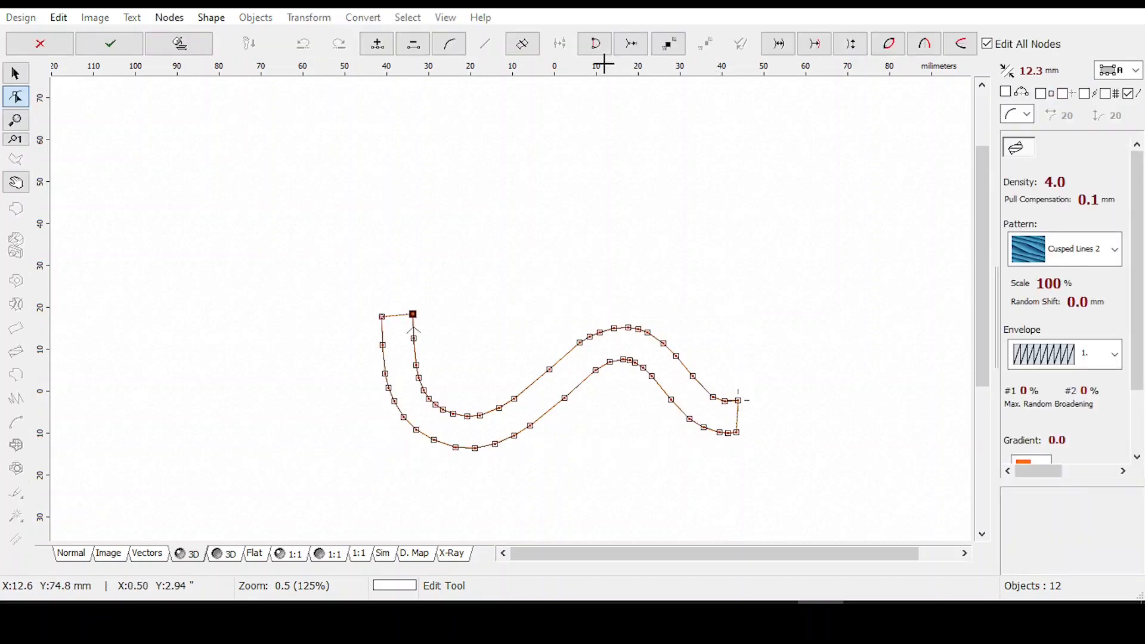
key("Escape")
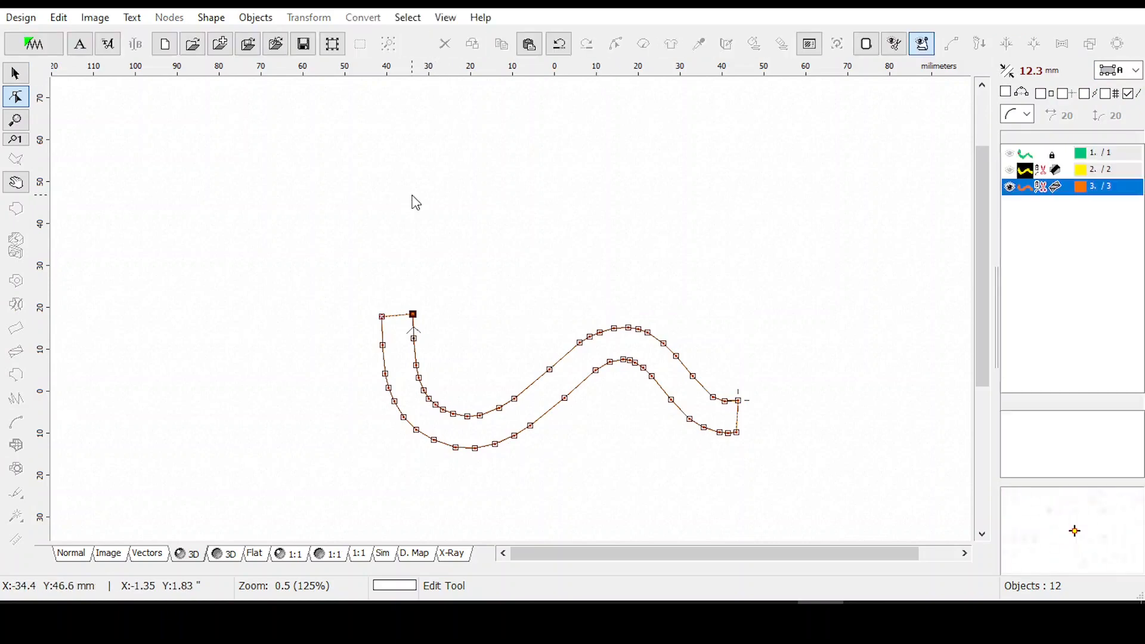
Reduce the orange column's nodes once more with a Simplicity value higher than 10.
left_click(308, 17)
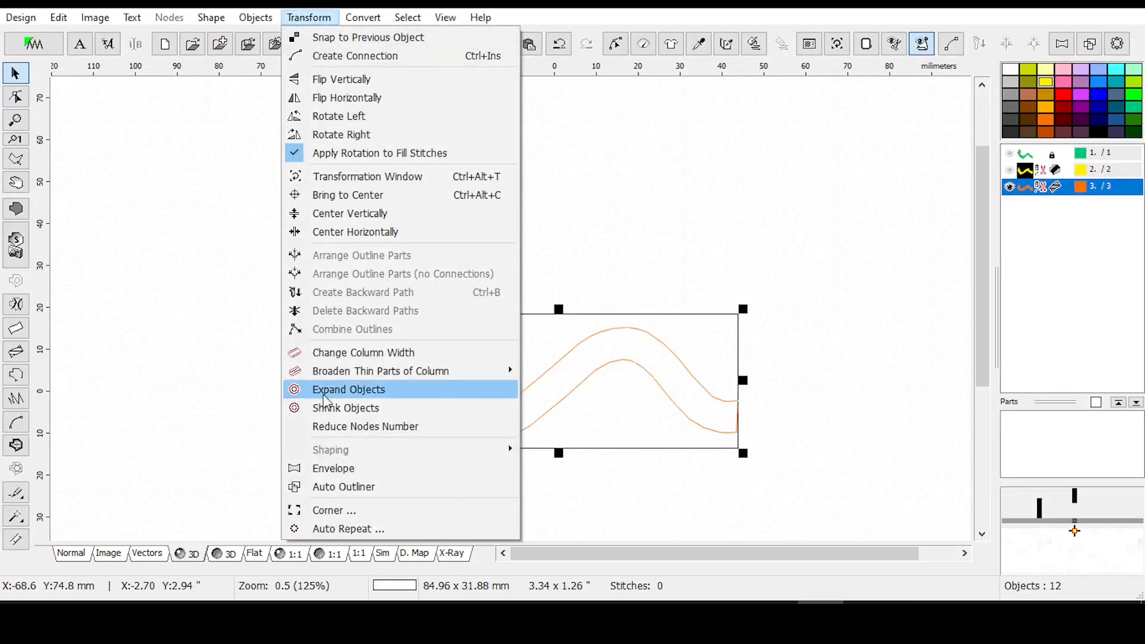
left_click(341, 427)
left_click_drag(605, 298, 628, 308)
left_click(582, 335)
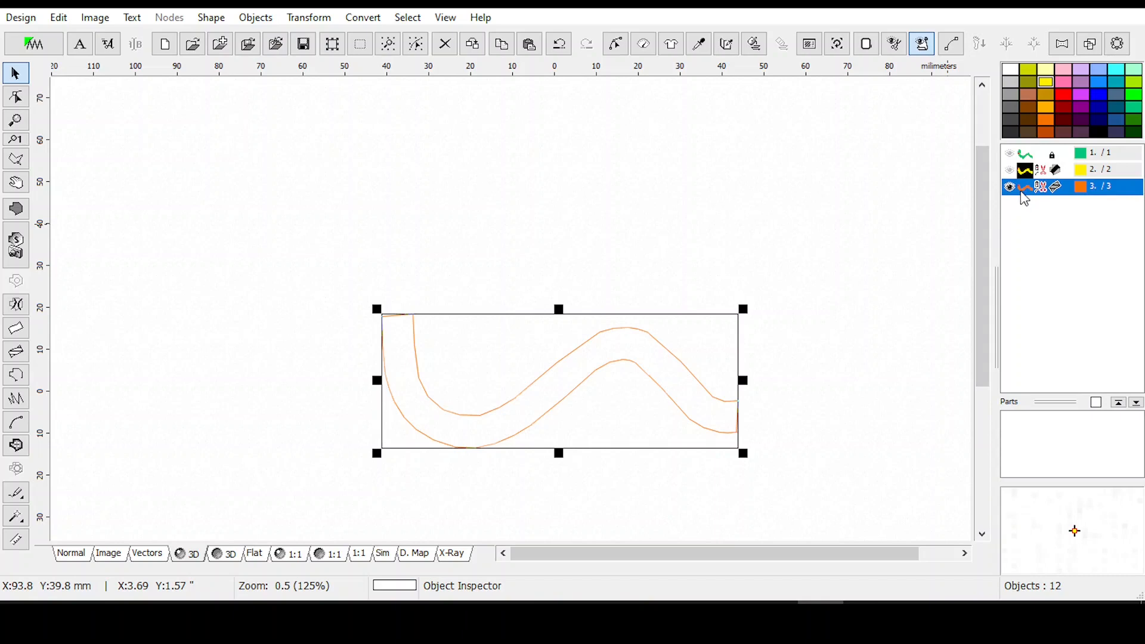
Delete the orange column and make the green snake design visible.
key("Delete")
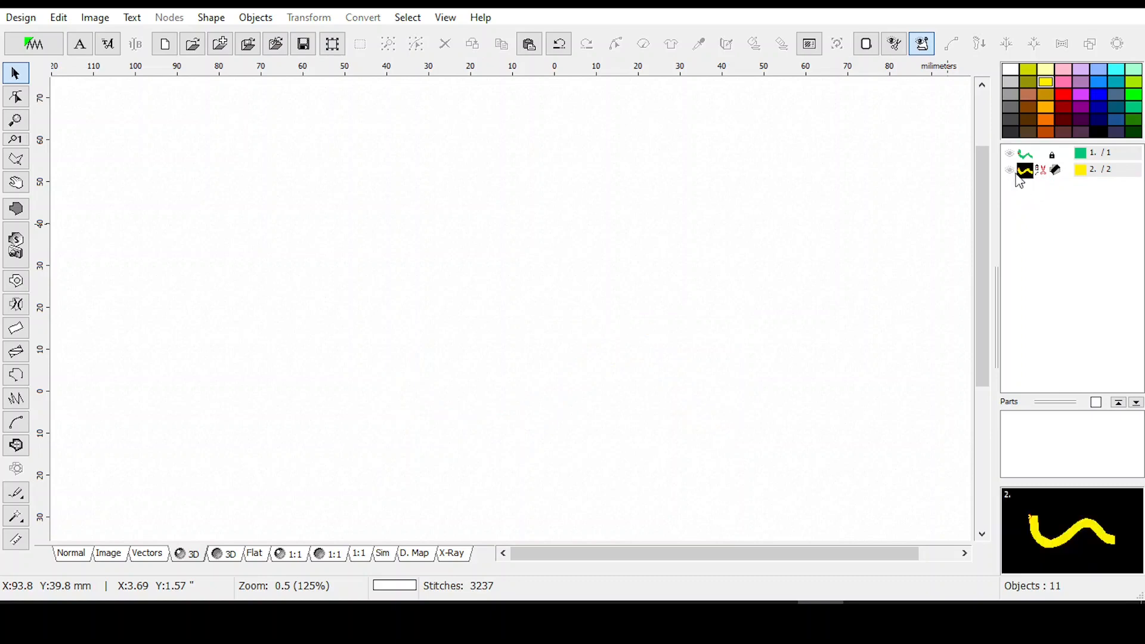
left_click(1020, 154)
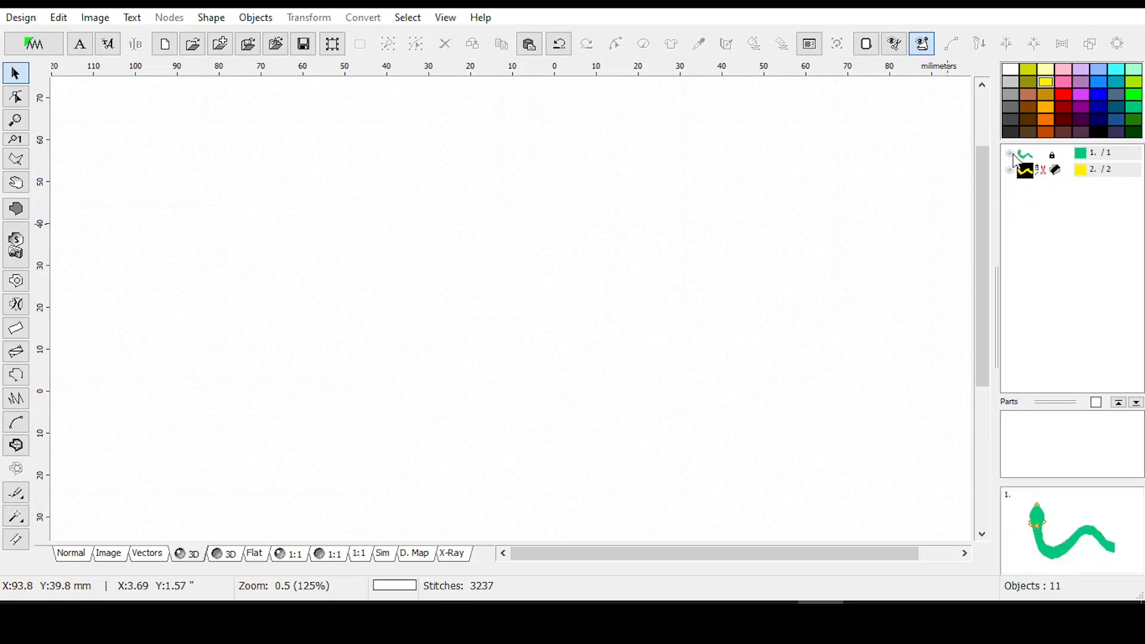
left_click(1011, 159)
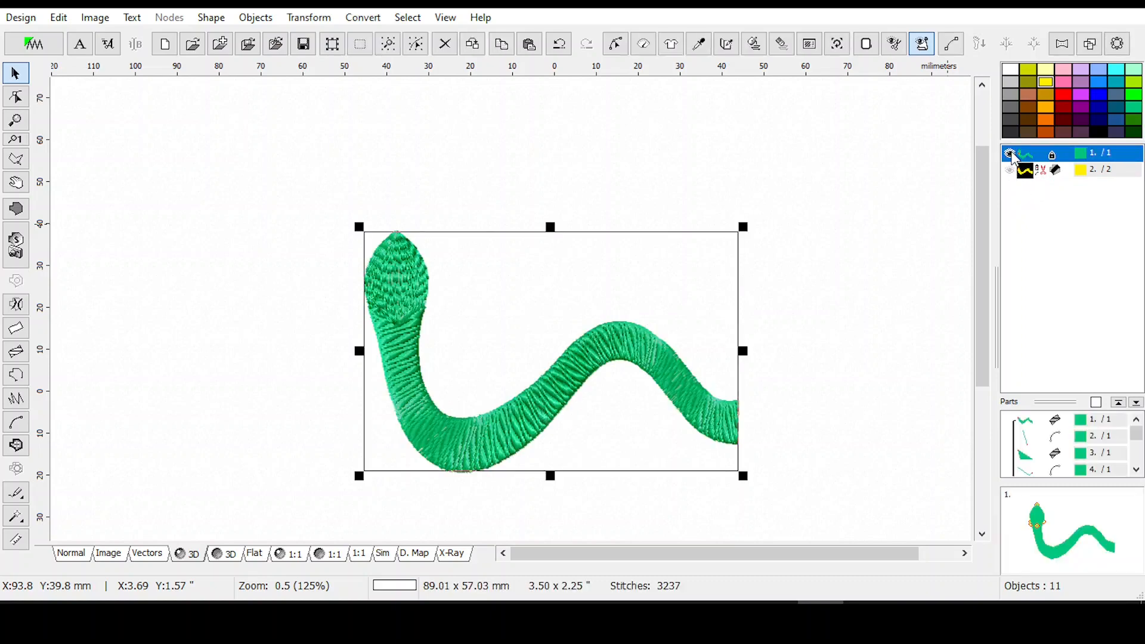
mouse_move(1023, 177)
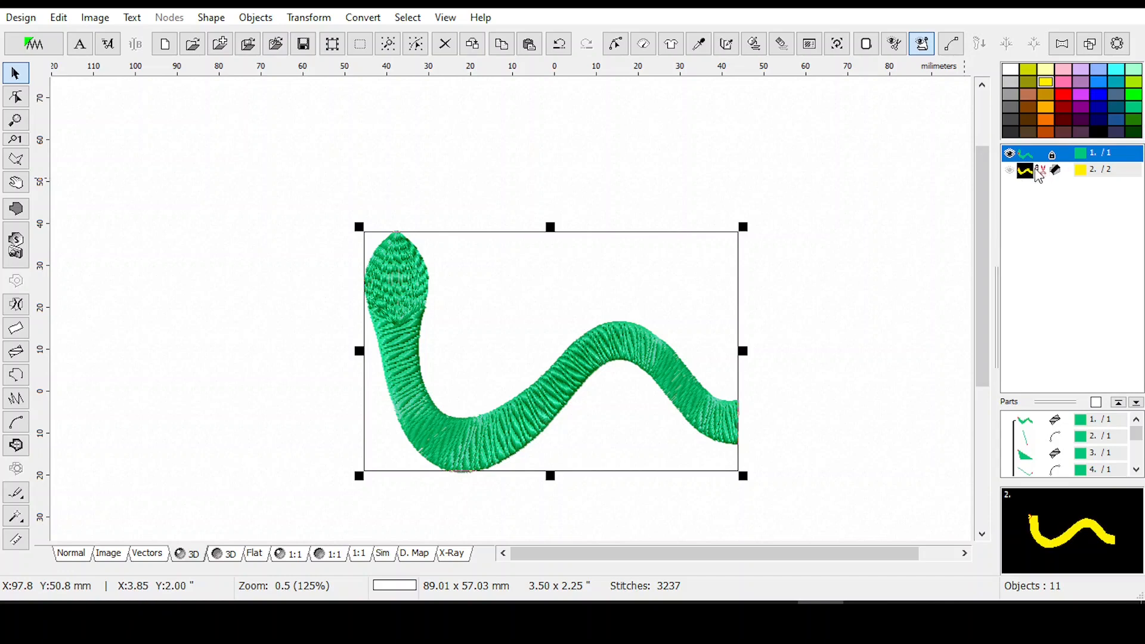
mouse_move(1019, 156)
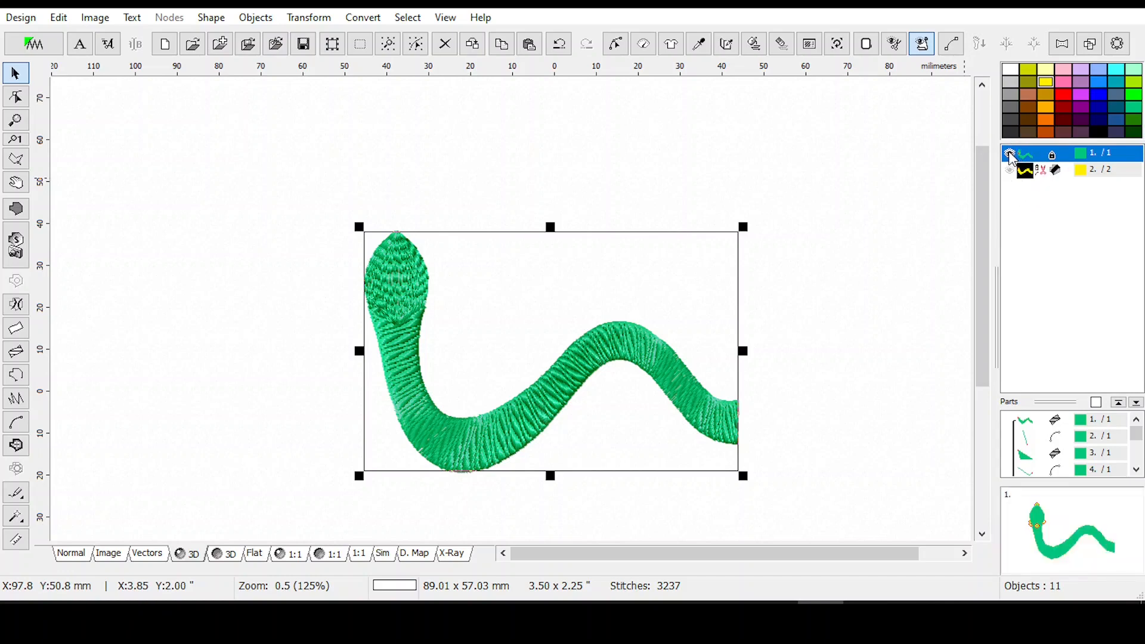
left_click(1010, 157)
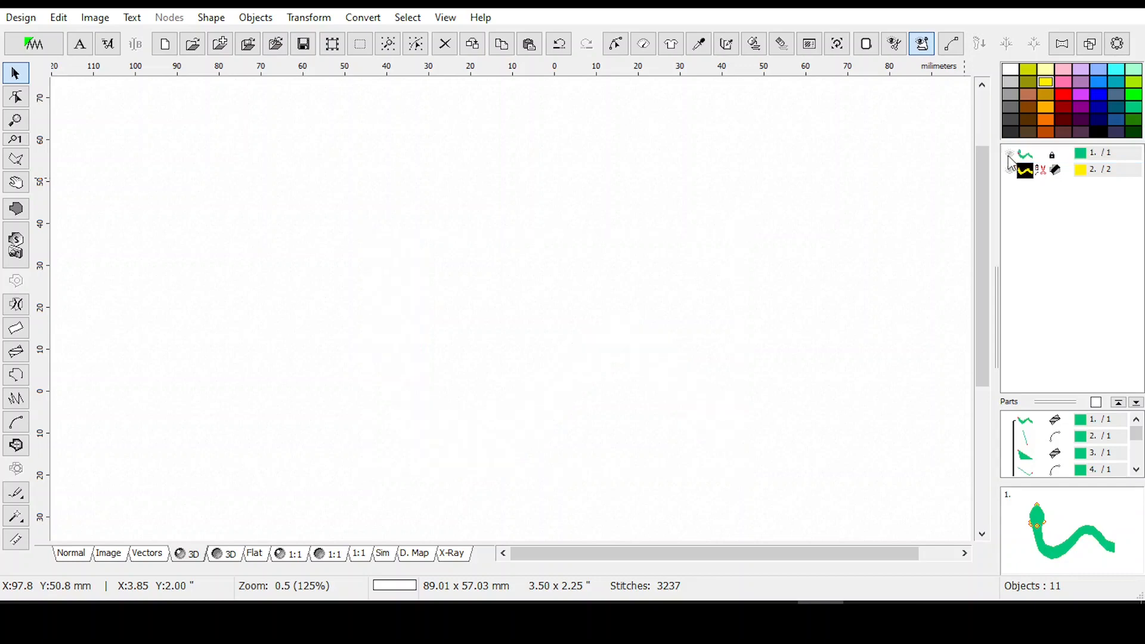
left_click(1009, 155)
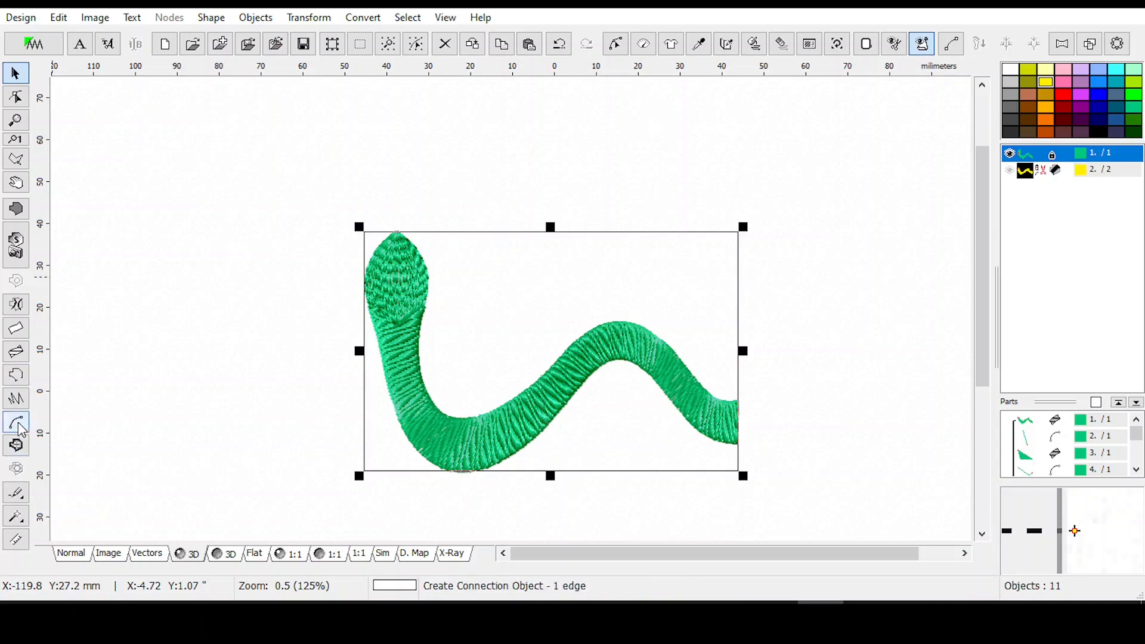
Draw a Single Stitch outline object along the middle of the snake's body from the base of the head to the tail end, bending its segments to follow the curves.
left_click(16, 374)
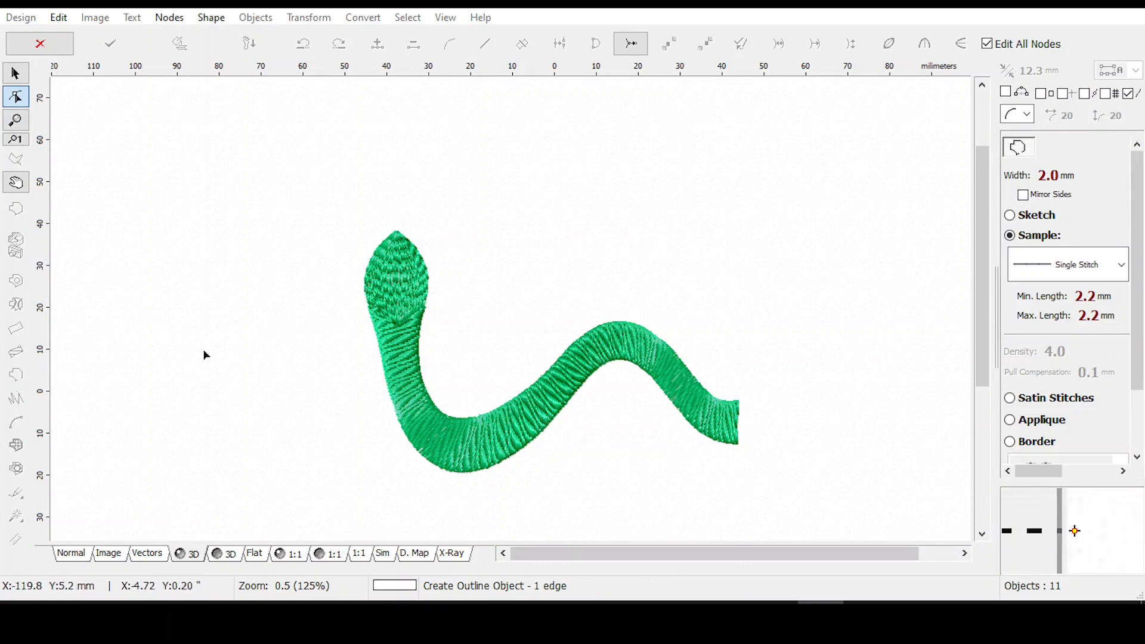
left_click(397, 320)
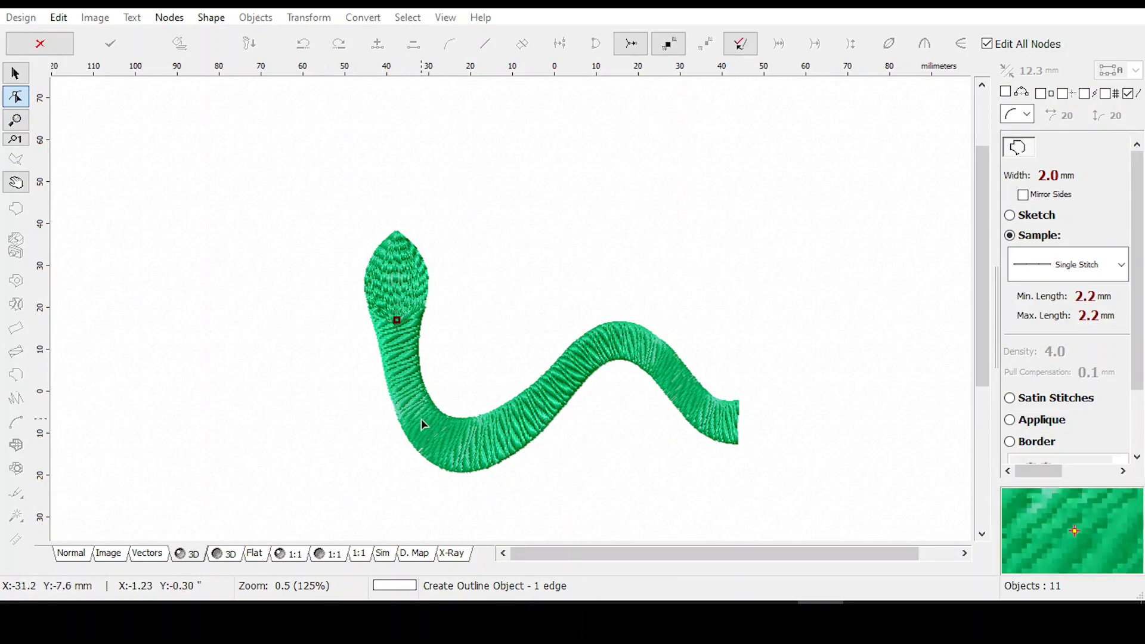
left_click(568, 370)
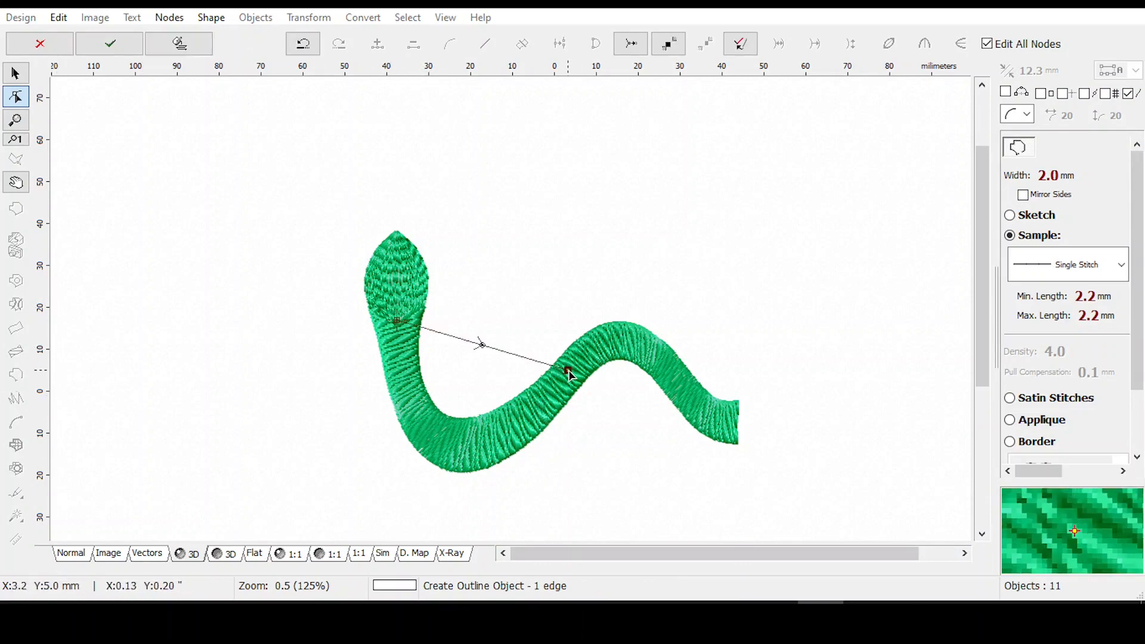
left_click(455, 447)
left_click(688, 388)
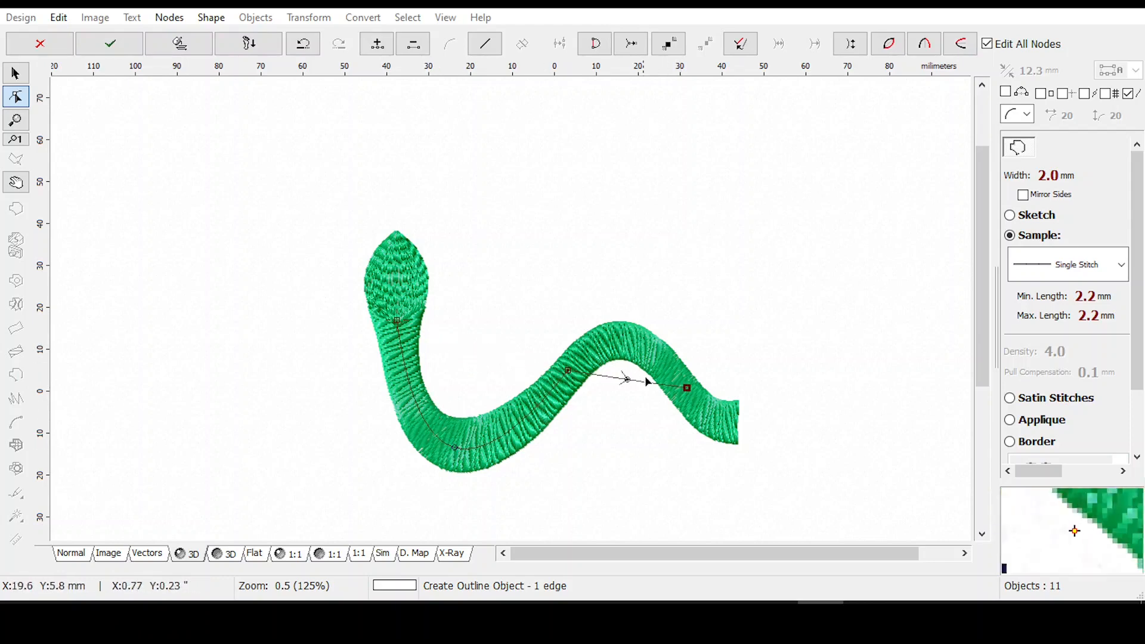
left_click_drag(628, 380, 627, 340)
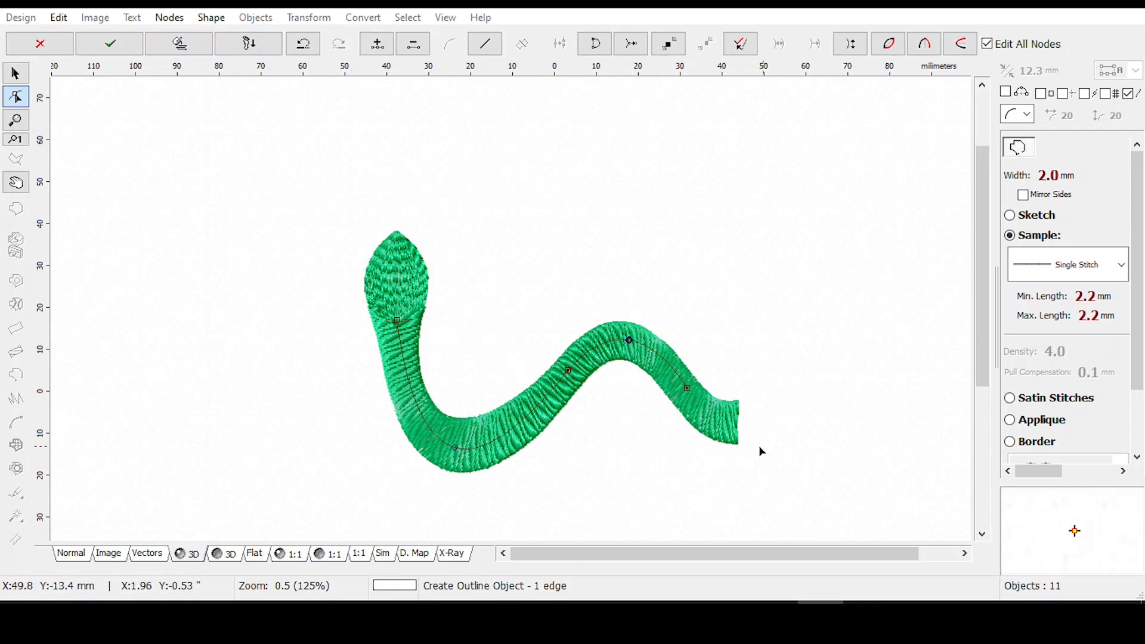
left_click(744, 427)
left_click_drag(713, 408, 715, 418)
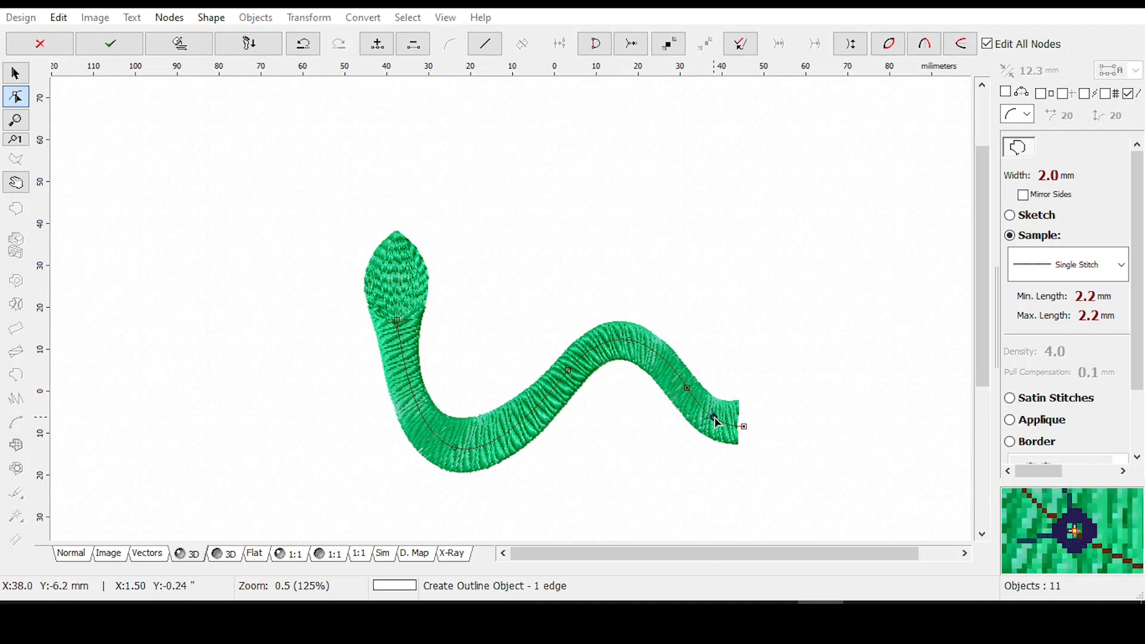
key("Return")
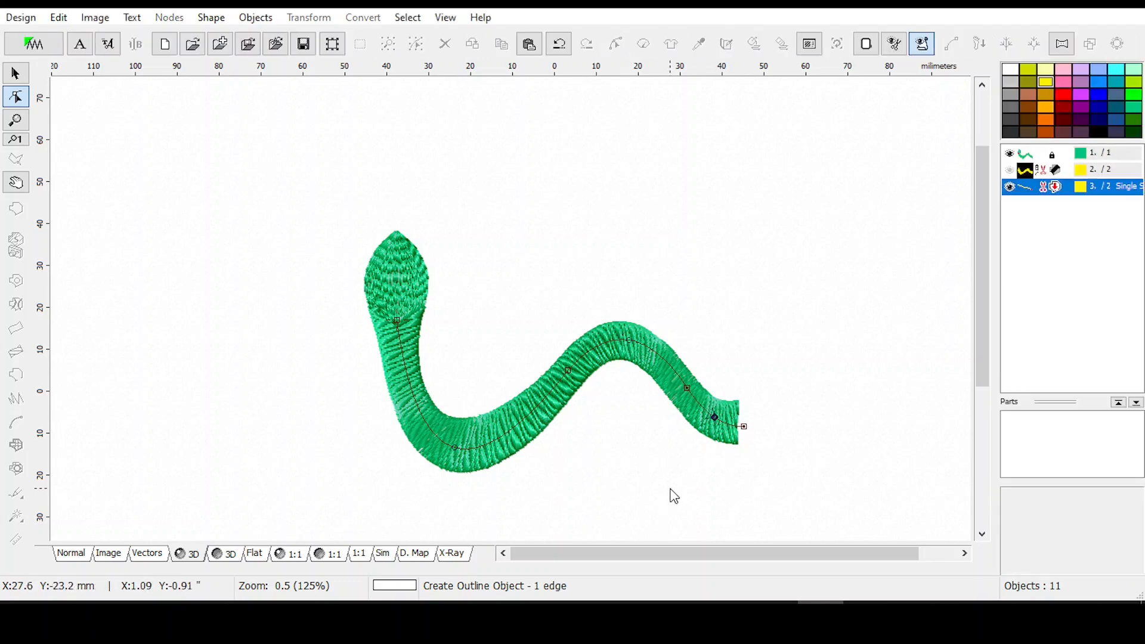
Hide the green snake and start a new Column object using two-edge drawing mode A.
left_click(1009, 153)
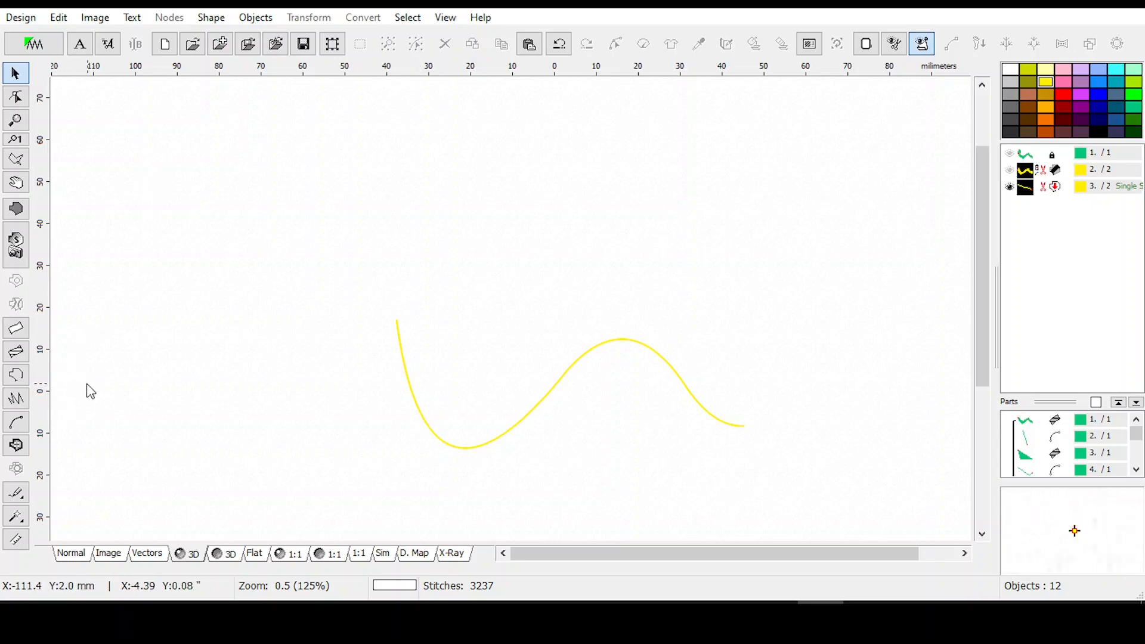
left_click(16, 330)
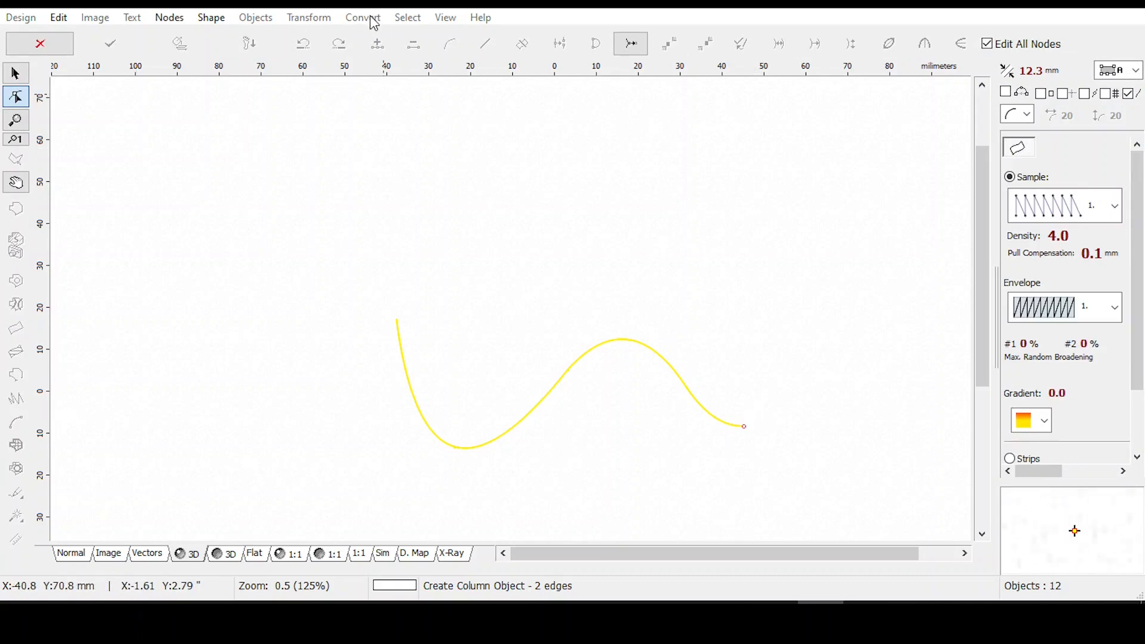
left_click(38, 43)
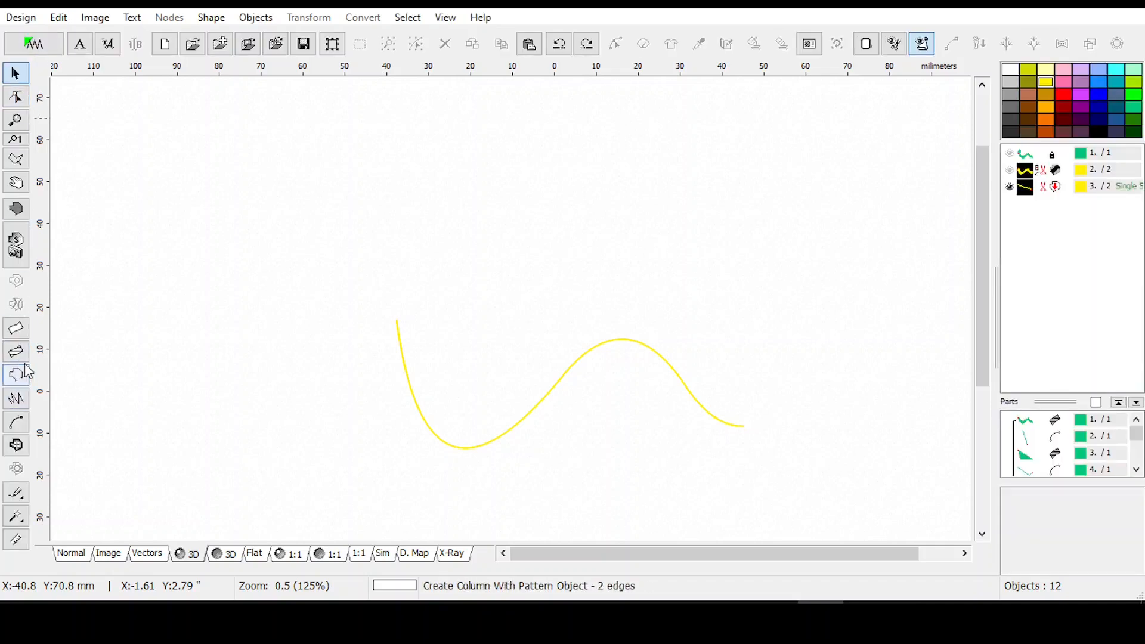
left_click(16, 330)
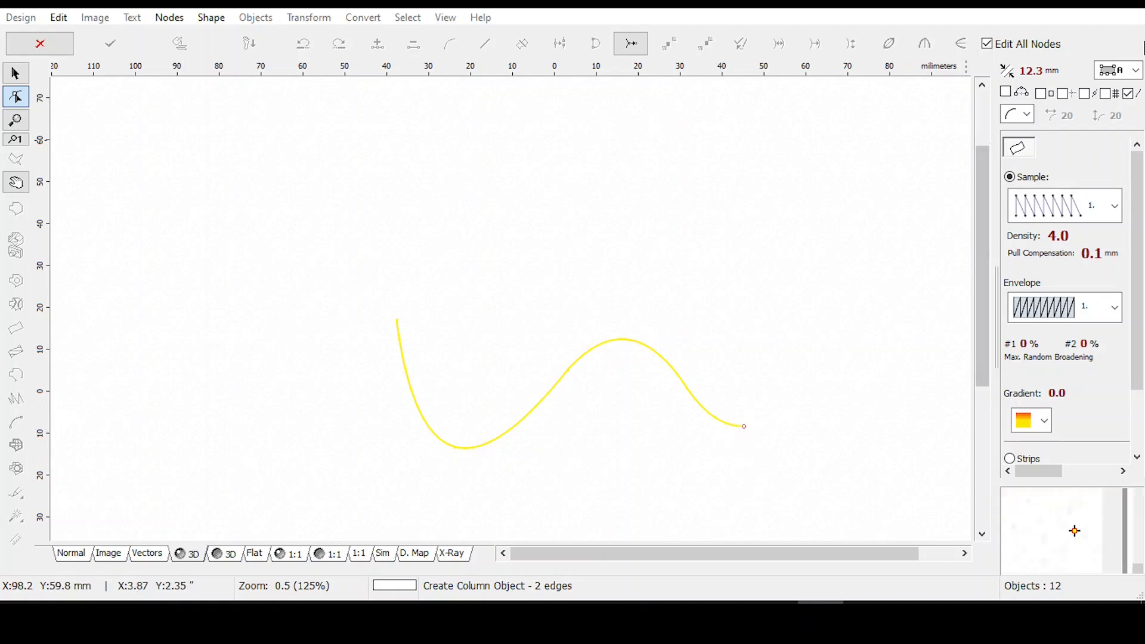
left_click(1137, 70)
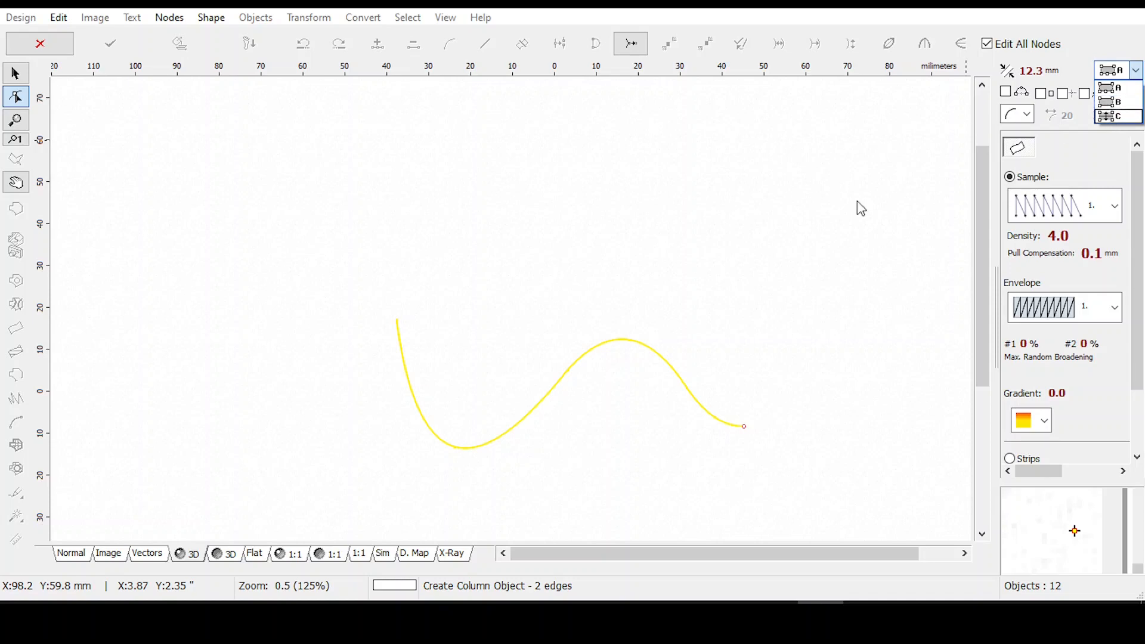
left_click(1111, 88)
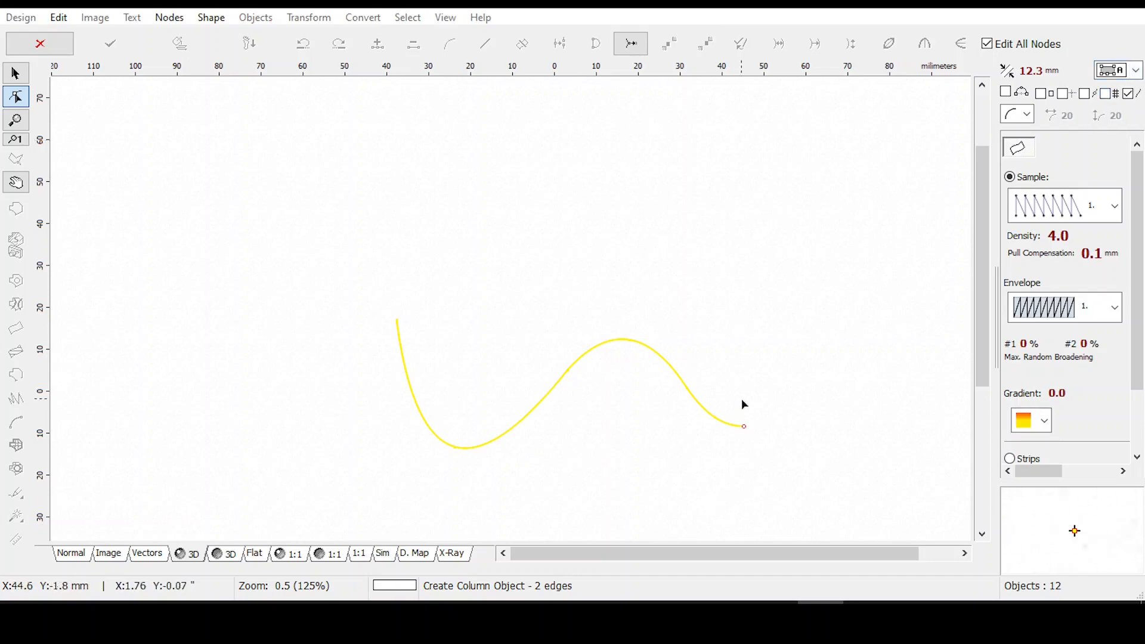
Start the column about 11.4 mm wide across the tail end and draw its lower edge over the hump, bending the segments to parallel the guide line.
left_click(745, 426)
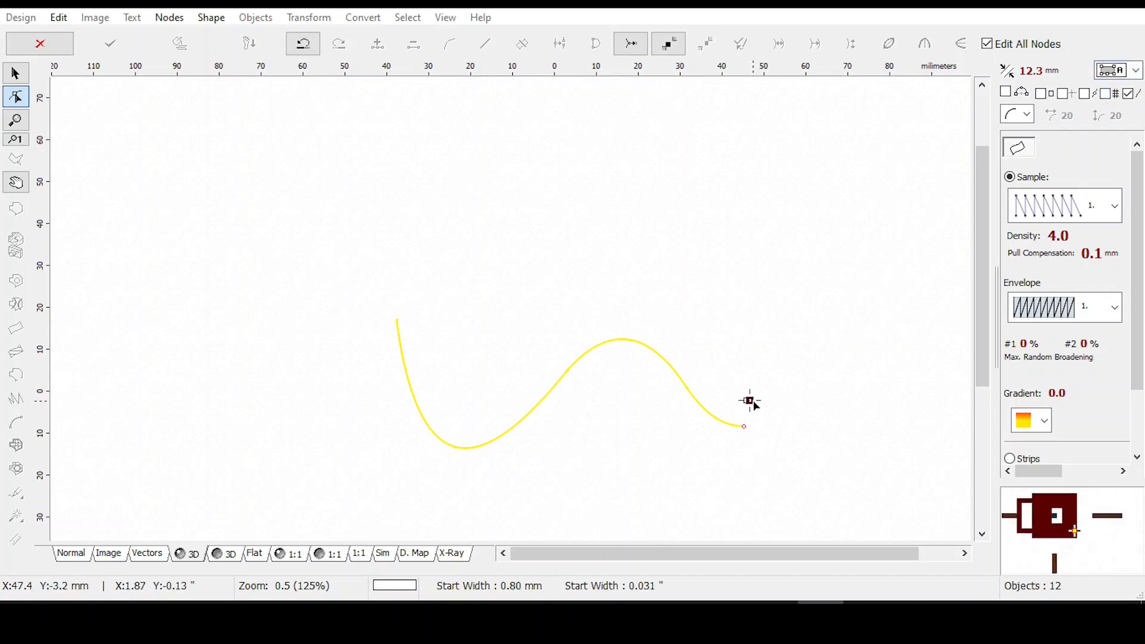
mouse_move(755, 453)
left_mouse_down()
mouse_move(749, 467)
mouse_move(747, 448)
left_mouse_up()
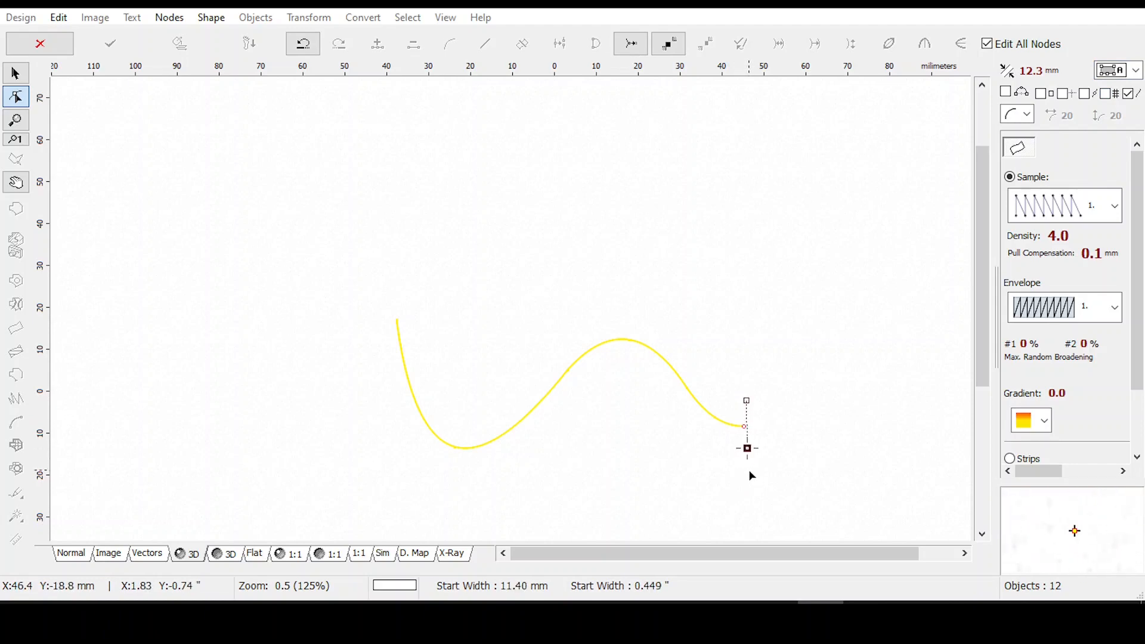
left_click(664, 395)
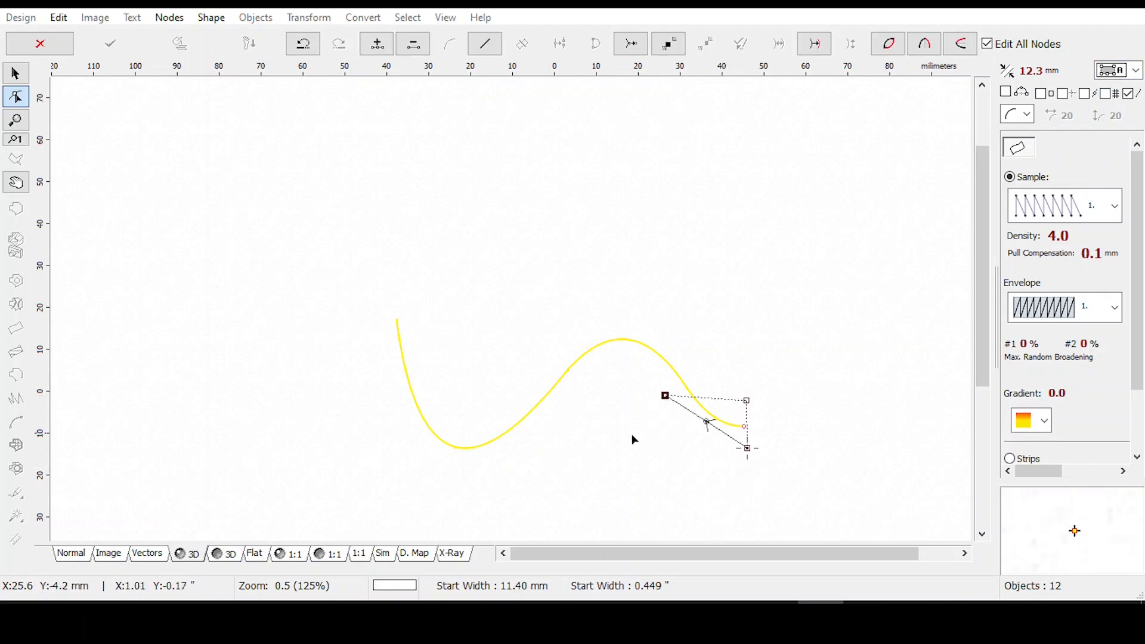
left_click(572, 390)
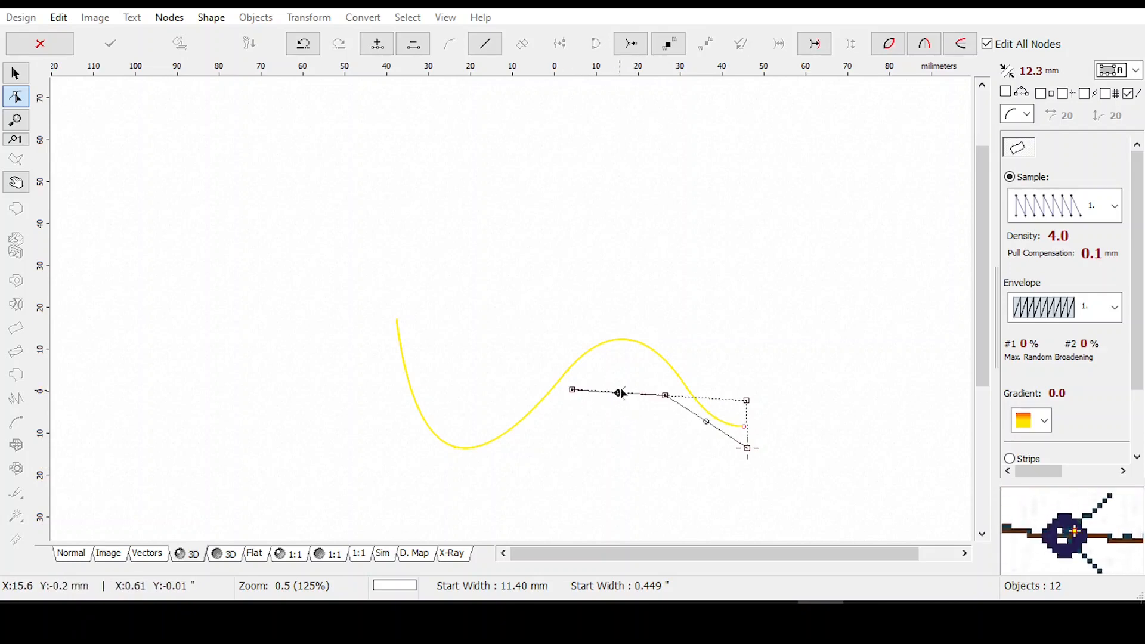
left_click_drag(618, 392, 628, 371)
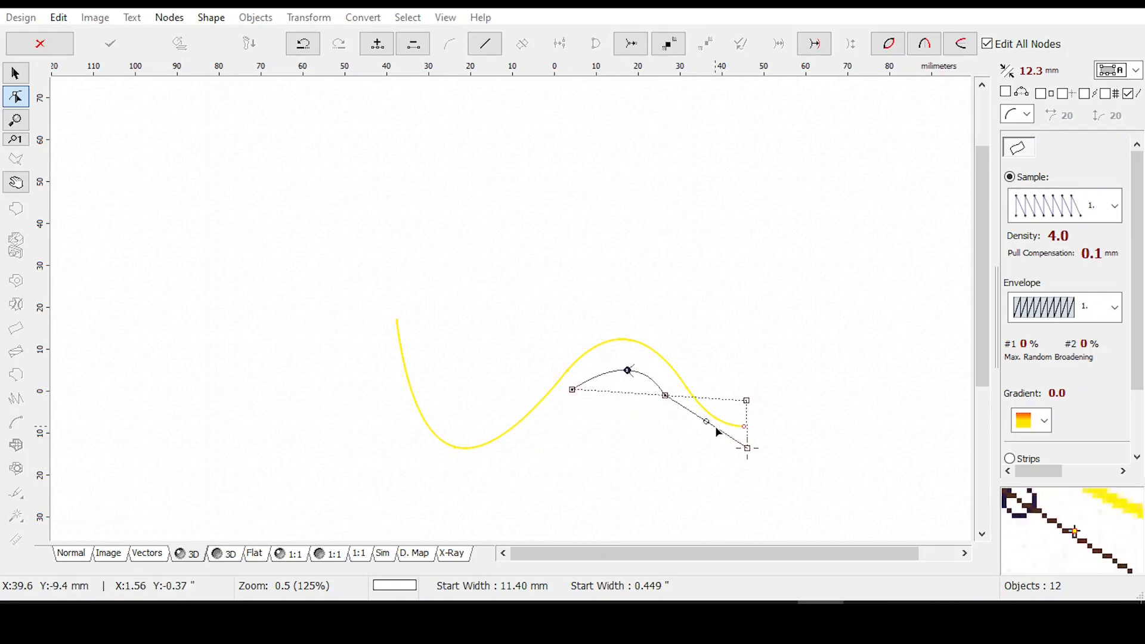
left_click_drag(707, 421, 702, 432)
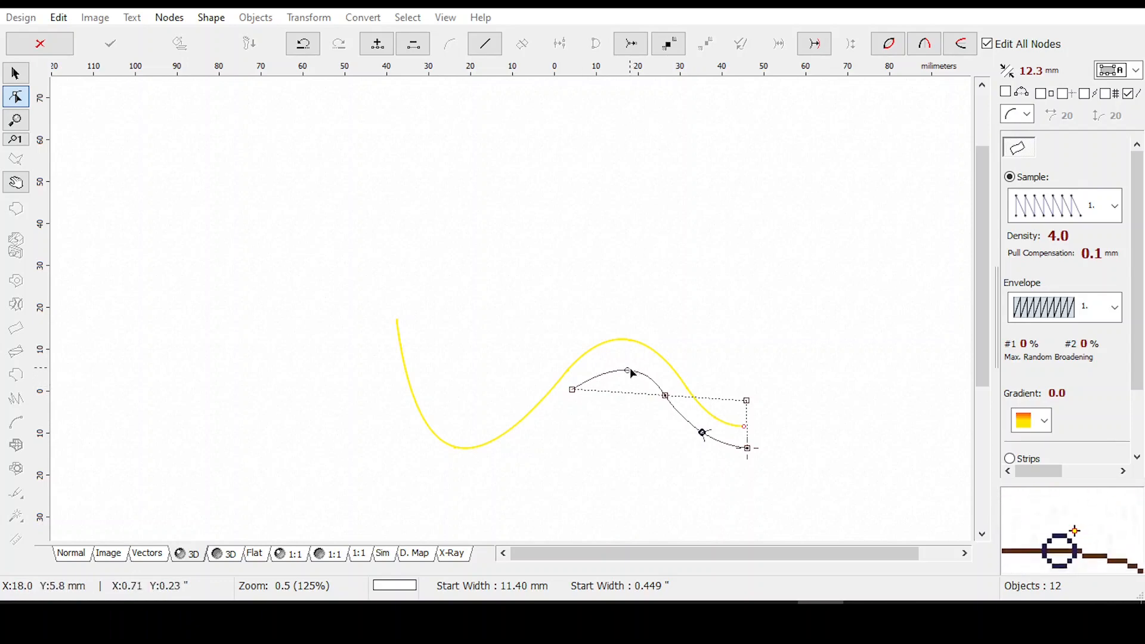
left_click_drag(630, 368, 620, 366)
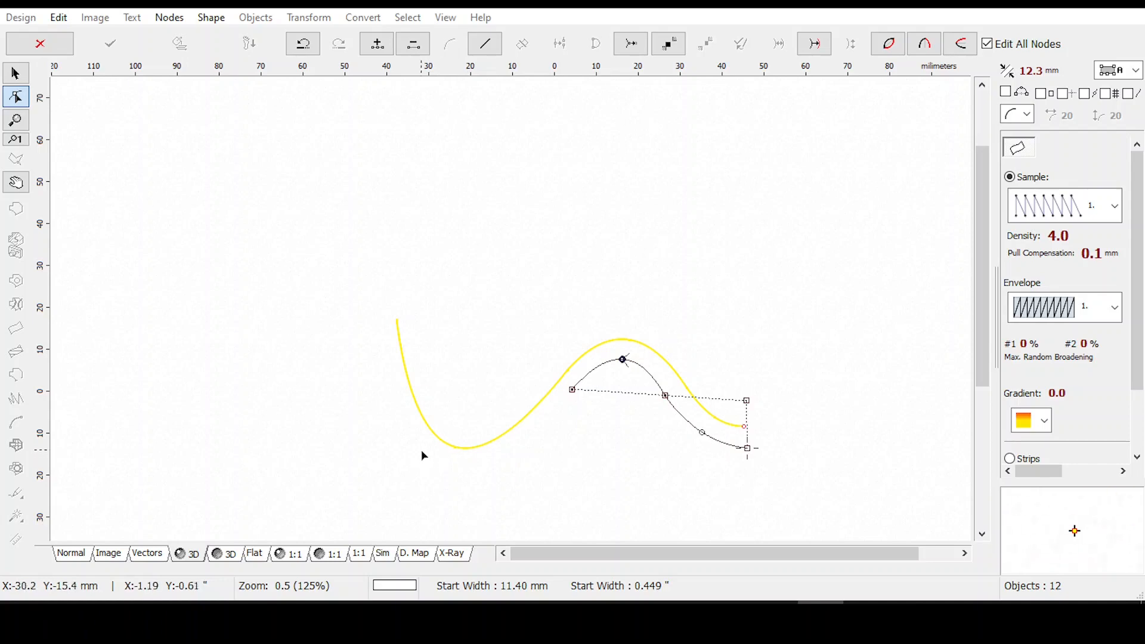
Extend the lower edge through the trough and up to the head end, bending it parallel to the yellow guide line.
left_click(395, 396)
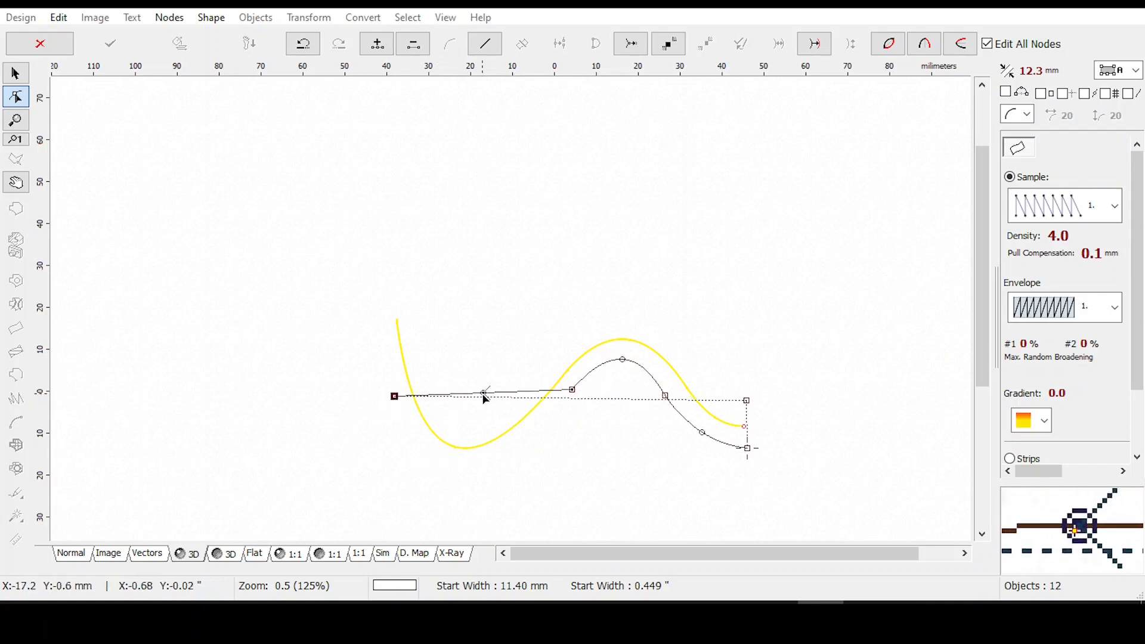
left_click_drag(485, 396, 466, 468)
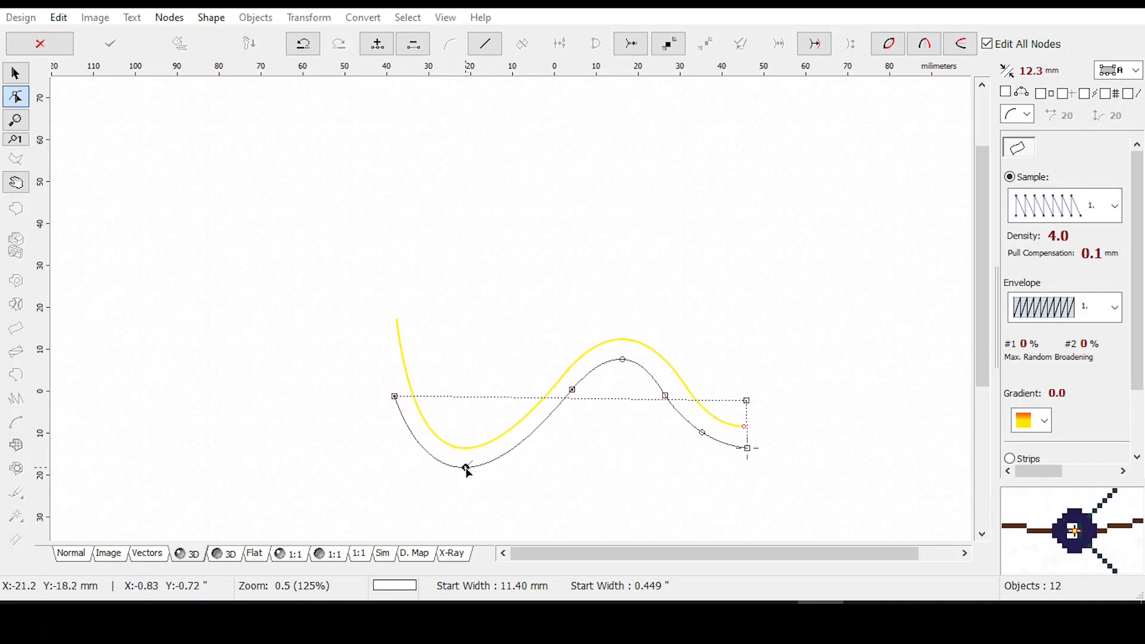
left_click(371, 315)
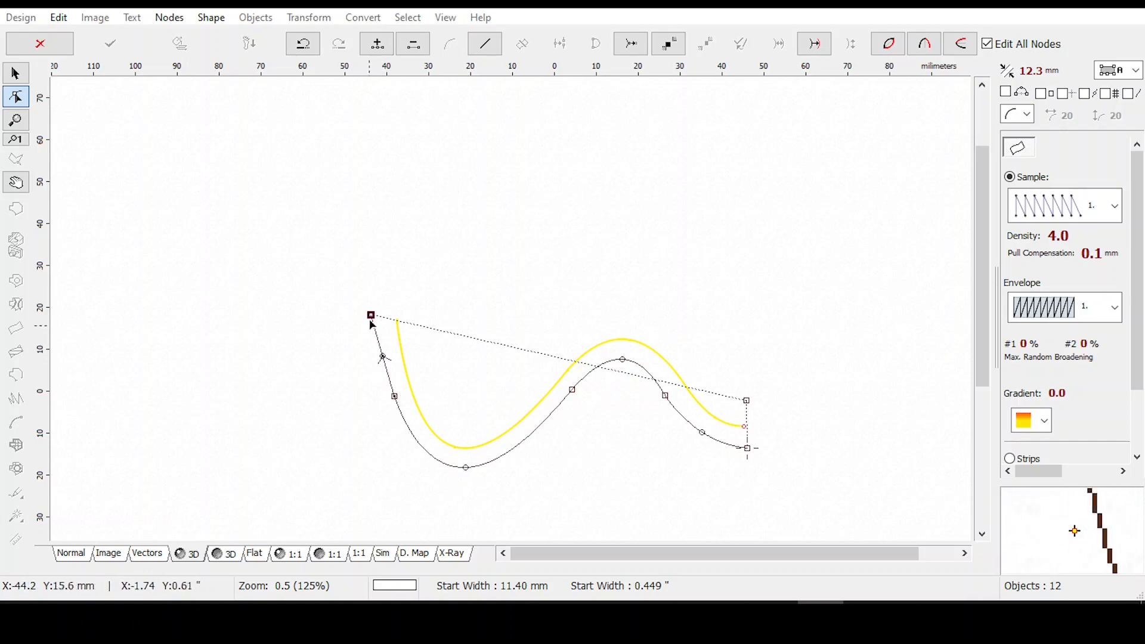
left_click_drag(371, 316, 376, 320)
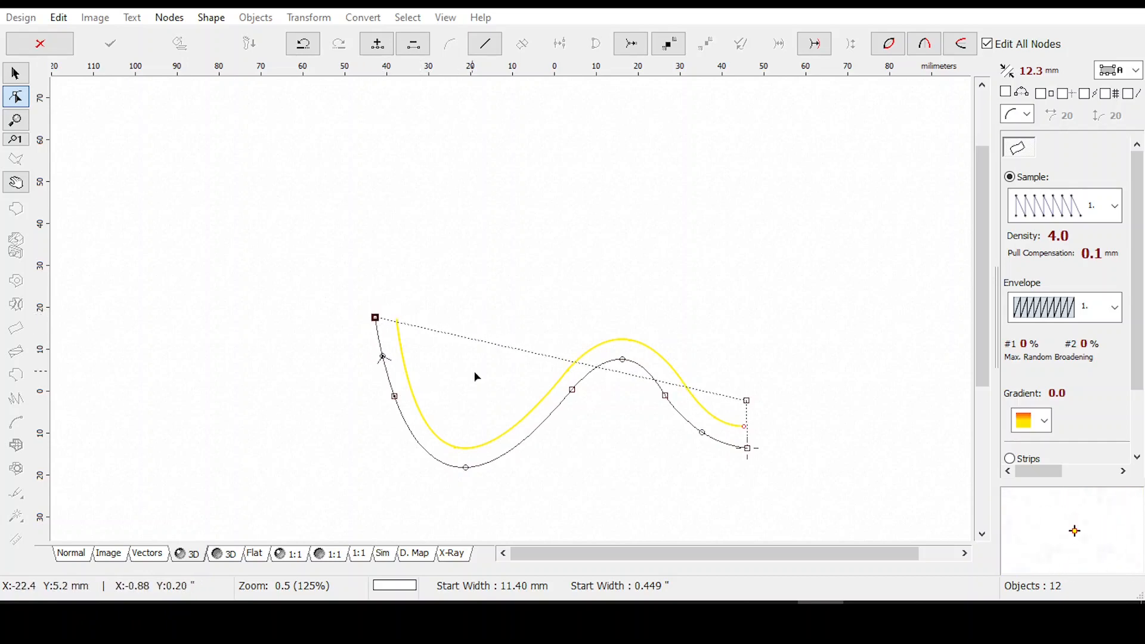
Try placing straight segments for the upper edge from the tail end to the hump, and undo them.
left_click(748, 402)
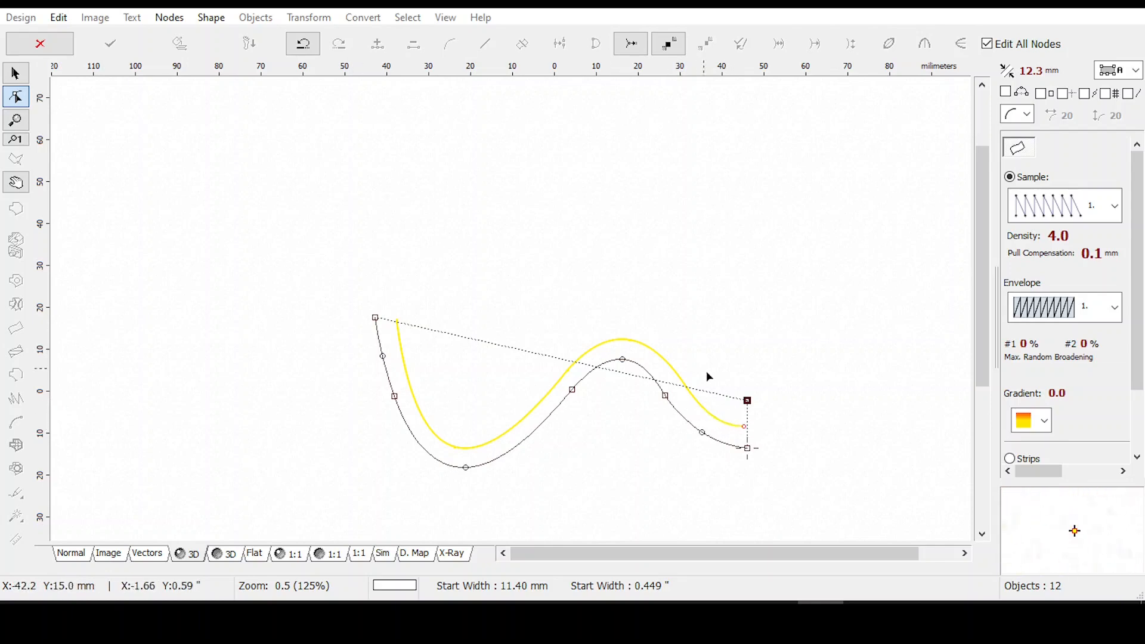
left_click(689, 361)
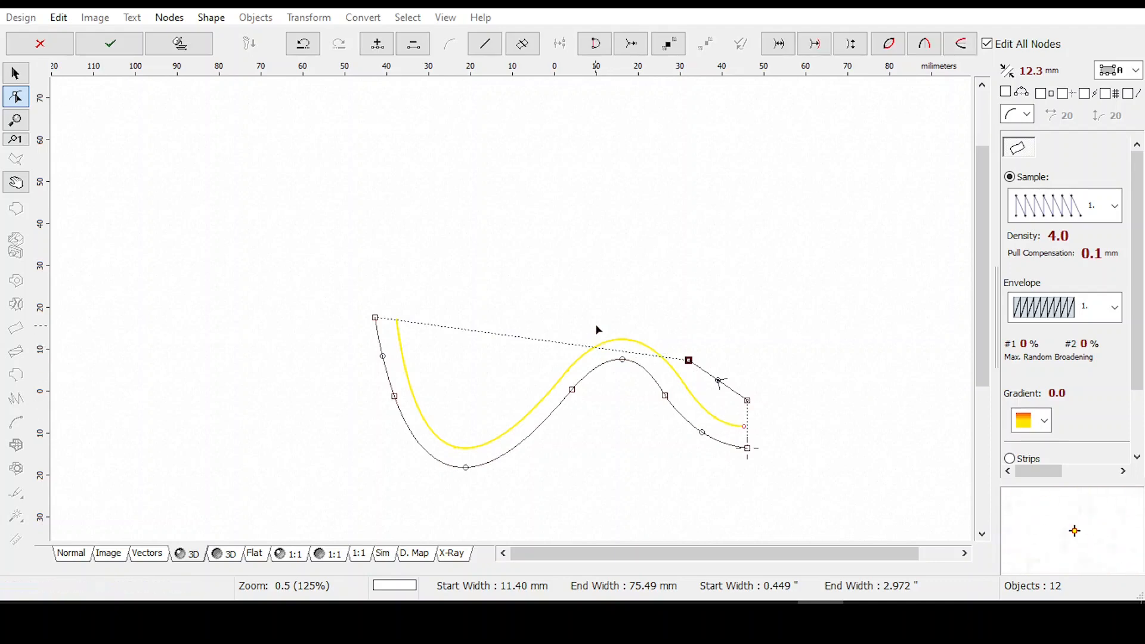
left_click(622, 314)
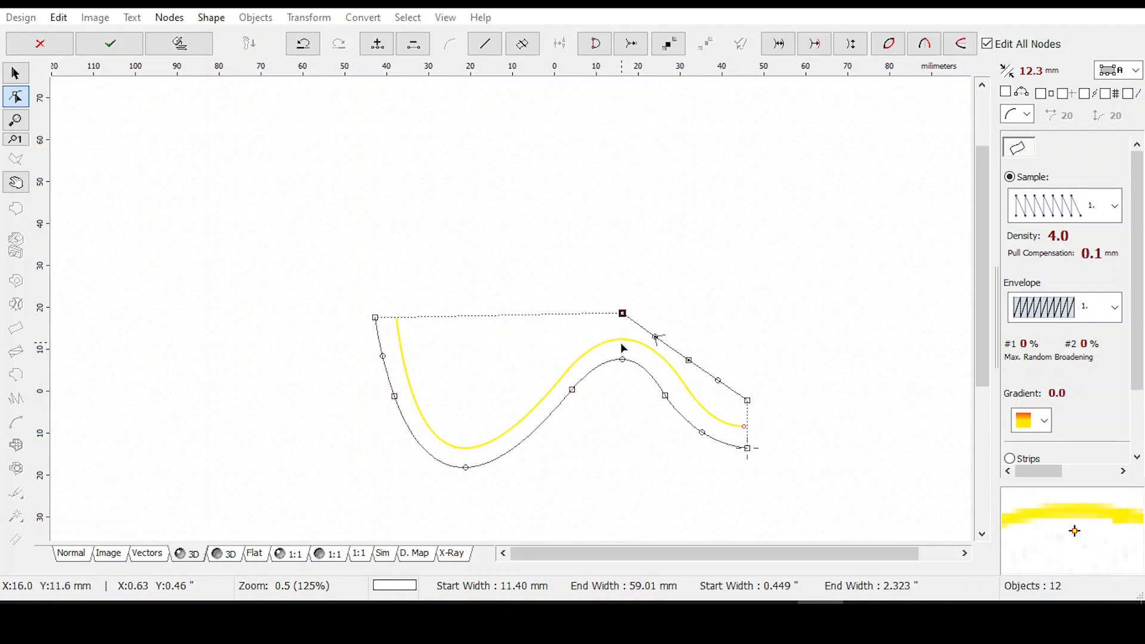
key("ctrl+z")
key("ctrl+z")
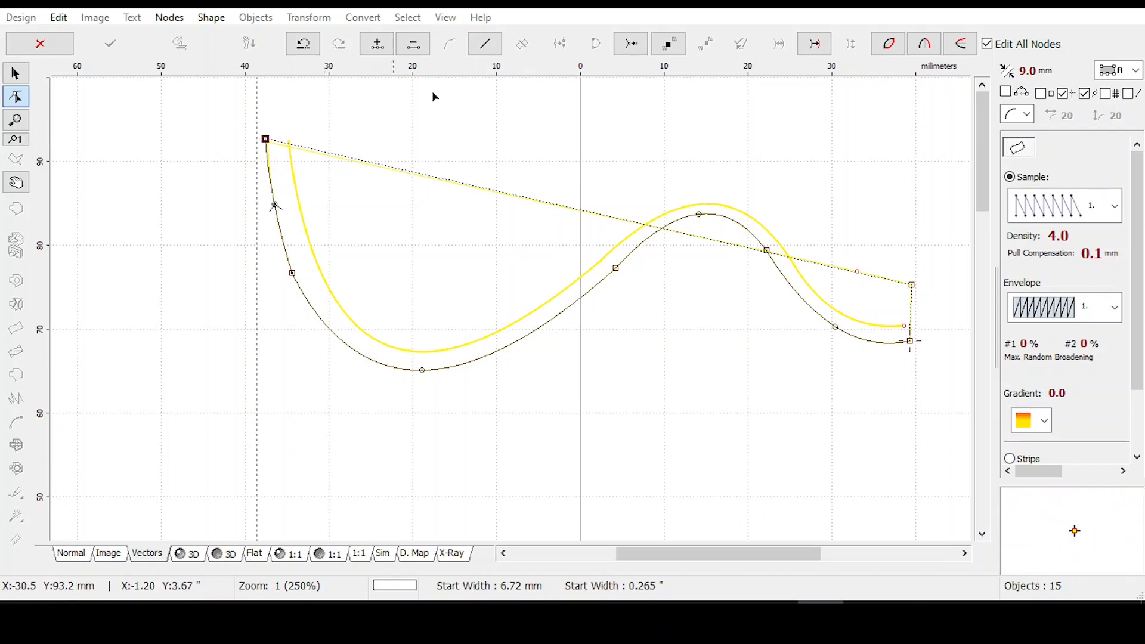
Generate the second edge parallel to the finished edge, view the column drawing modes, and undo the generated edge.
left_click(815, 44)
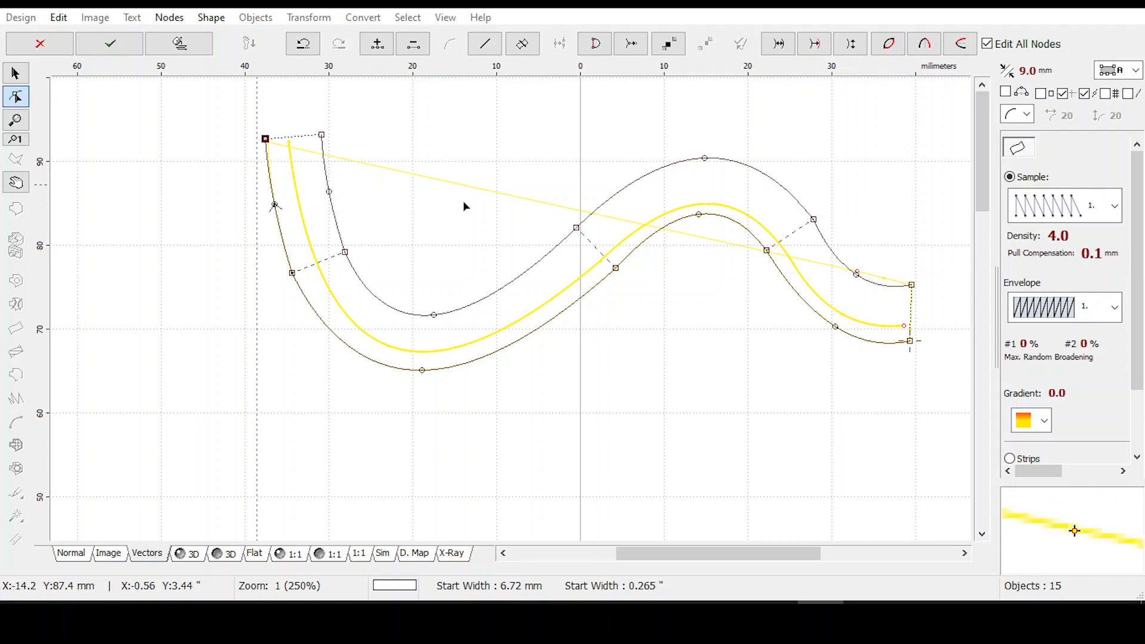
left_click(1136, 71)
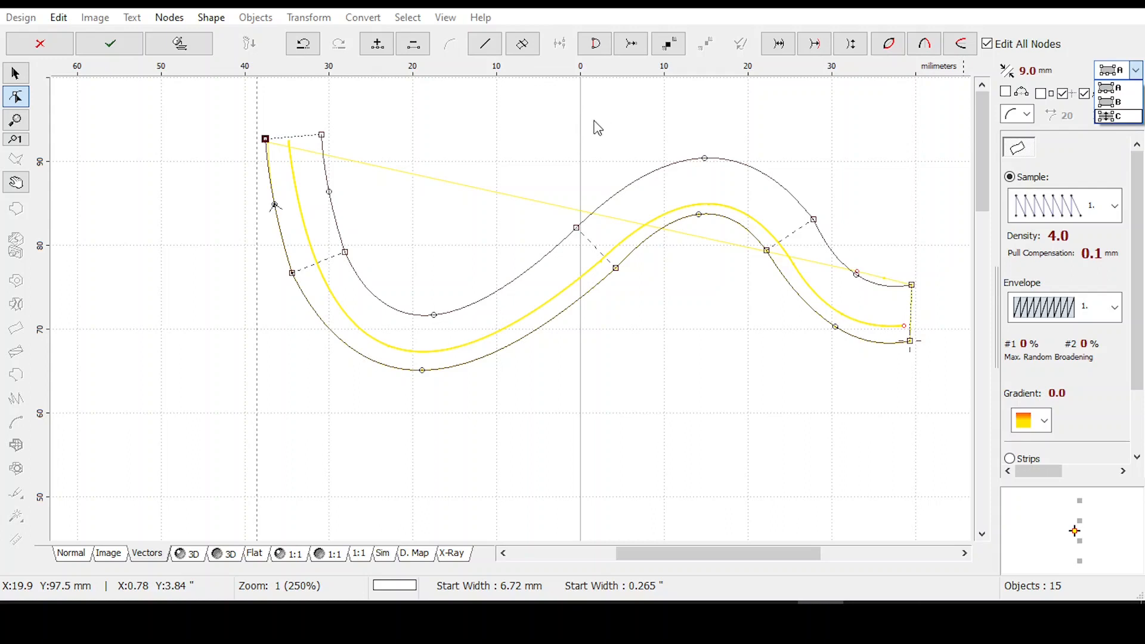
left_click(667, 126)
key("ctrl+z")
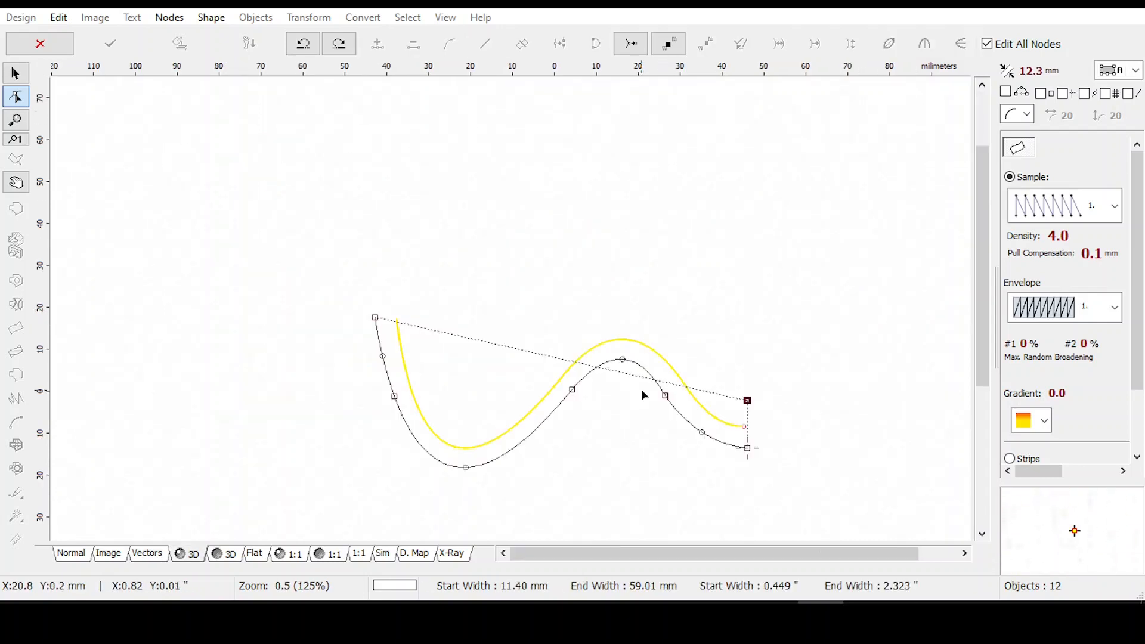
Try the horizontal, vertical and diagonal mirrored copies of the drawn edge from its head-end node, undoing each one.
left_click(375, 319)
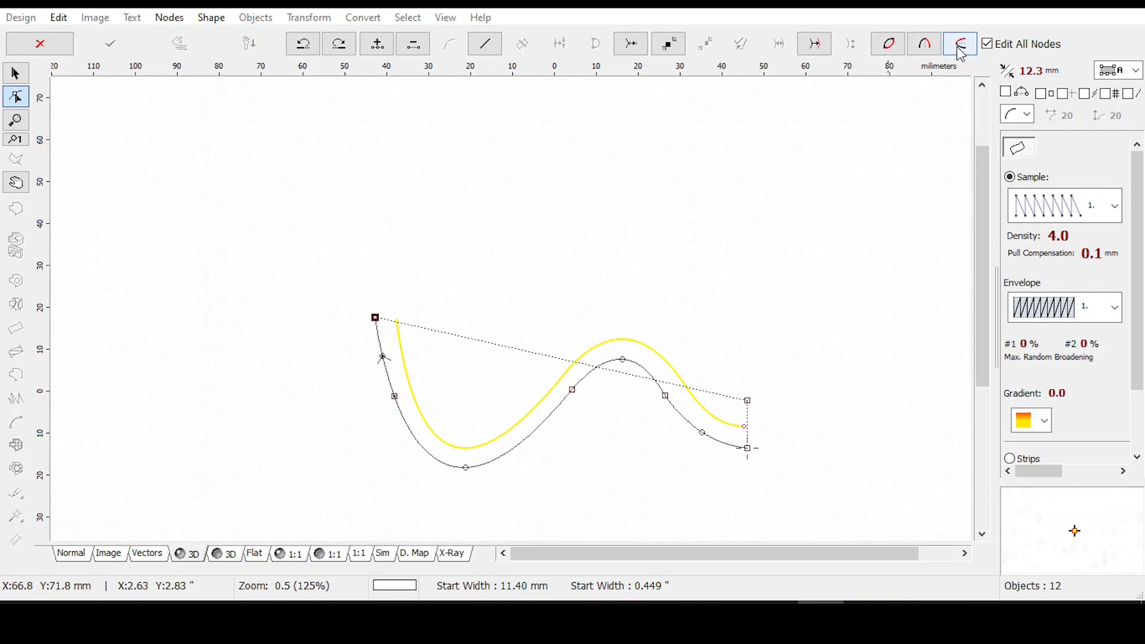
left_click(925, 45)
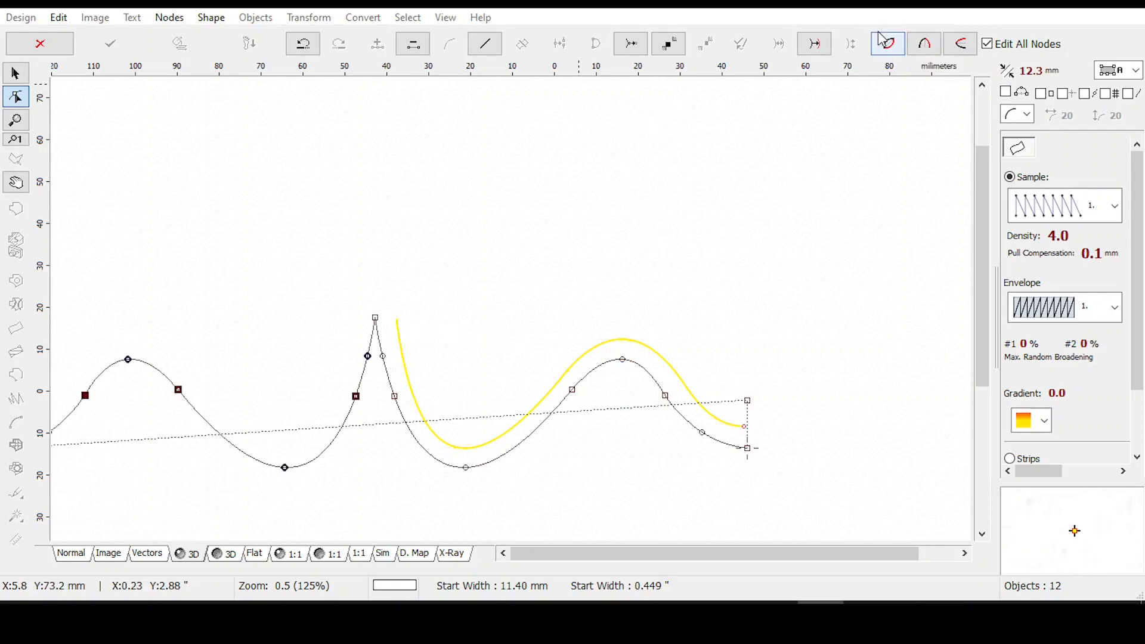
key("ctrl+z")
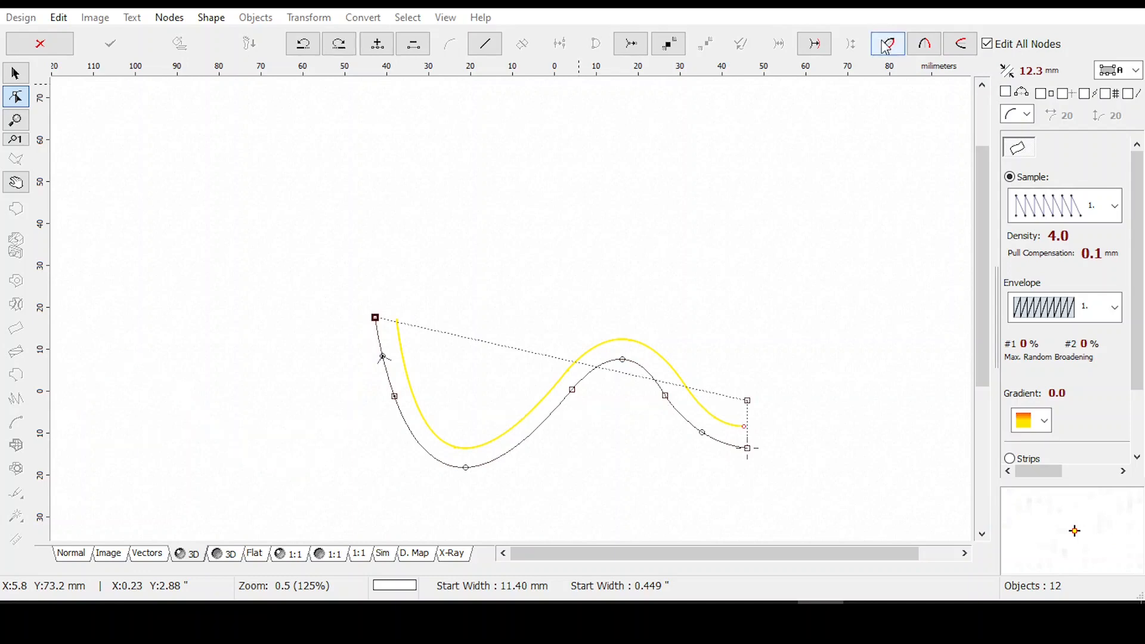
left_click(962, 47)
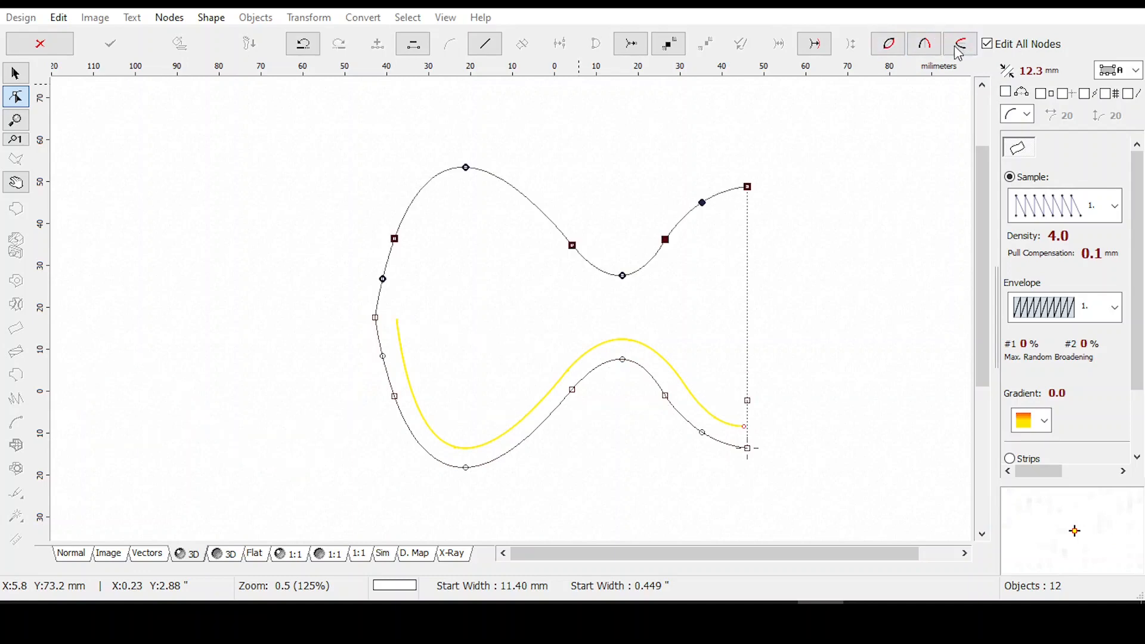
key("ctrl+z")
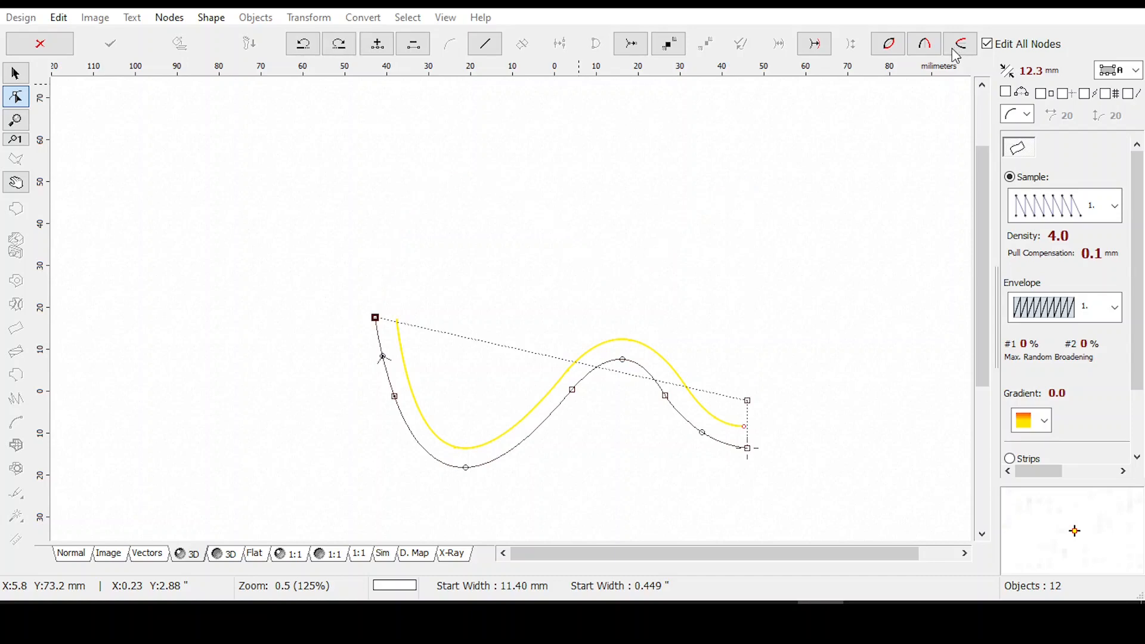
left_click(889, 45)
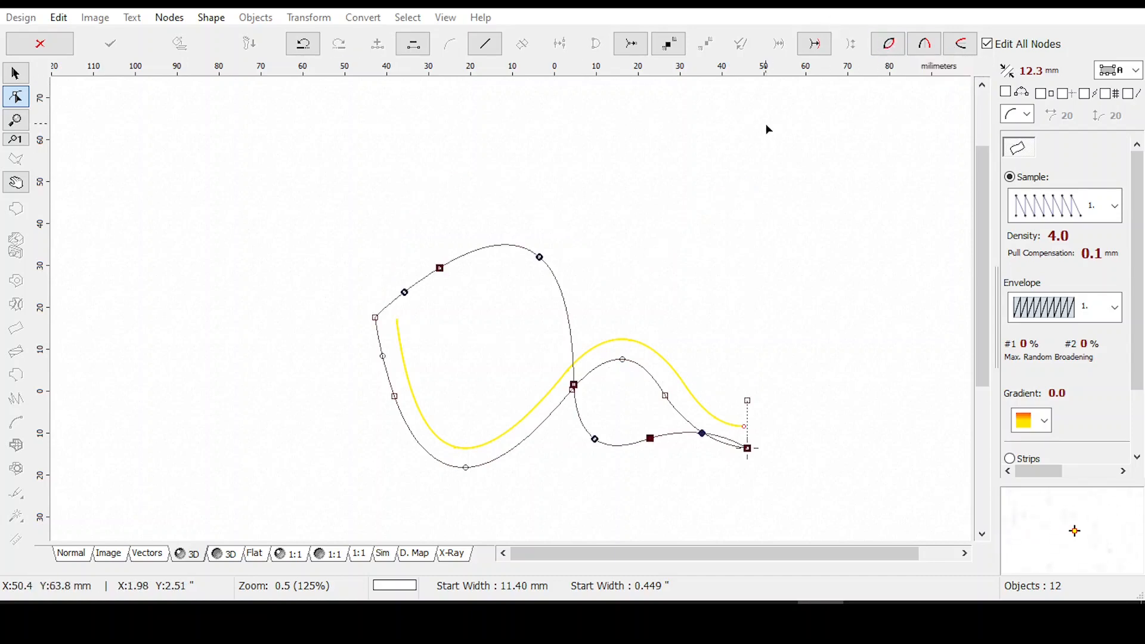
key("ctrl+z")
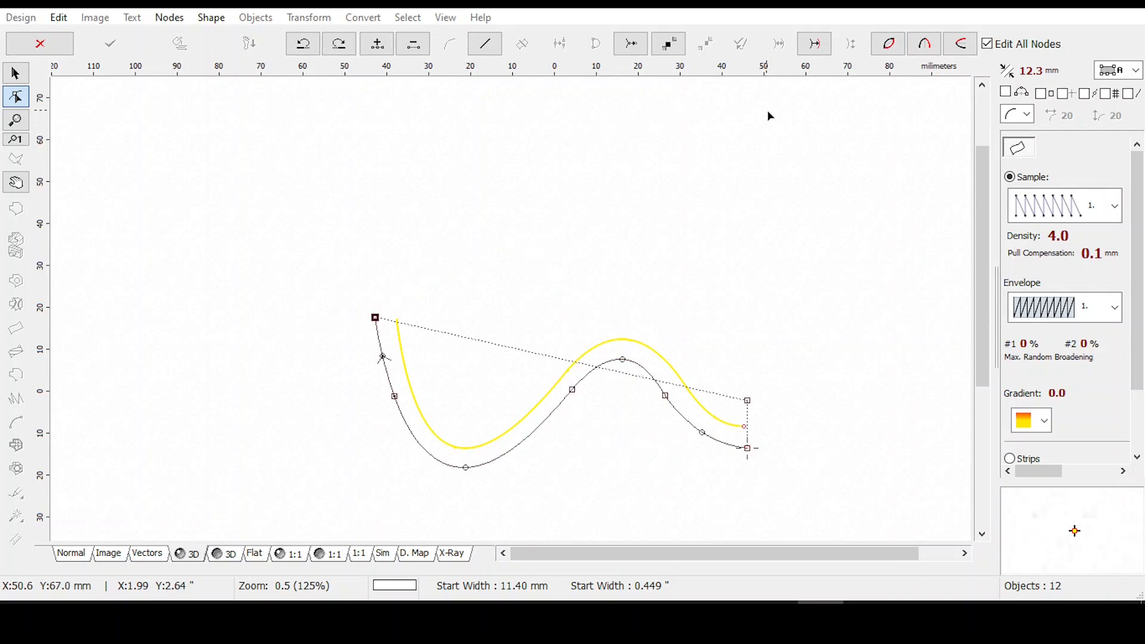
Discard the unfinished column and start a new two-edge Column object in drawing mode C.
left_click(748, 402)
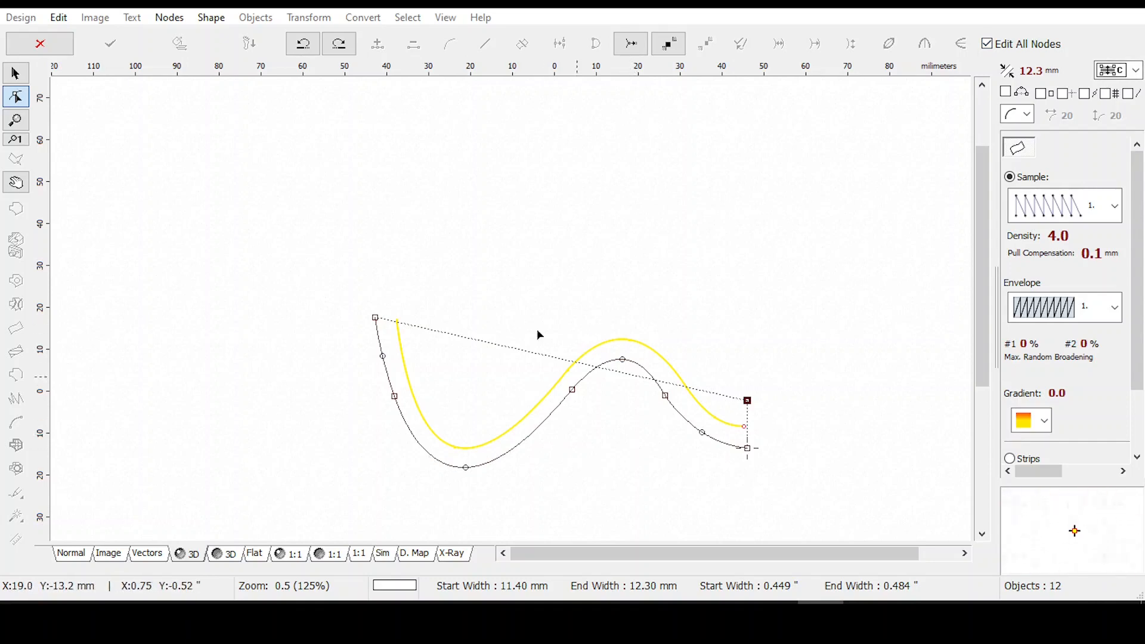
left_click(40, 43)
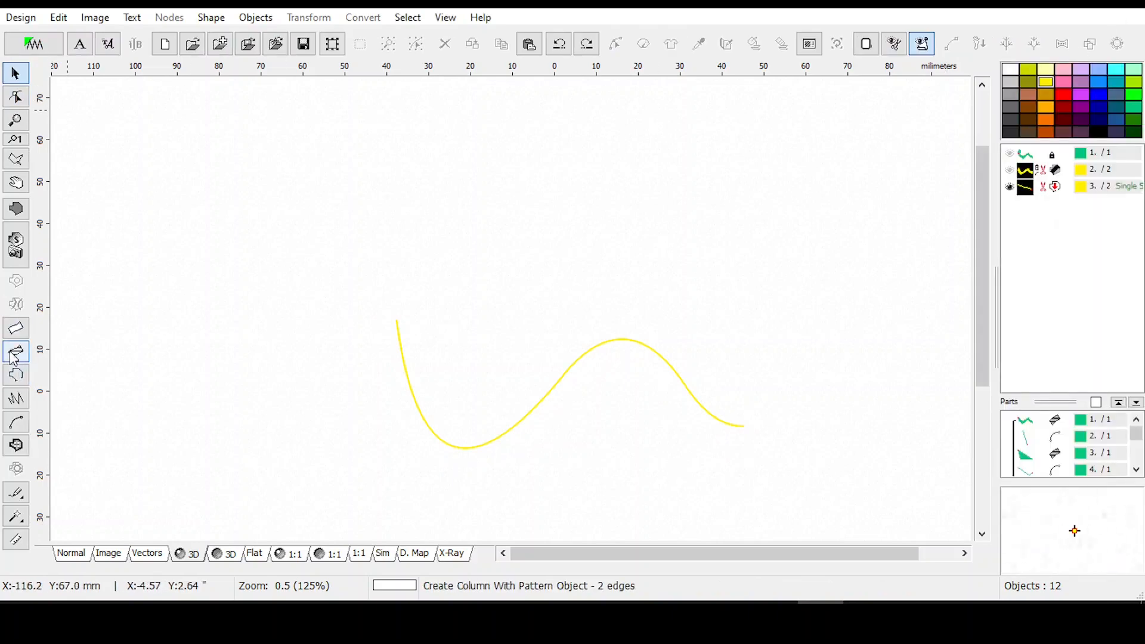
left_click(14, 328)
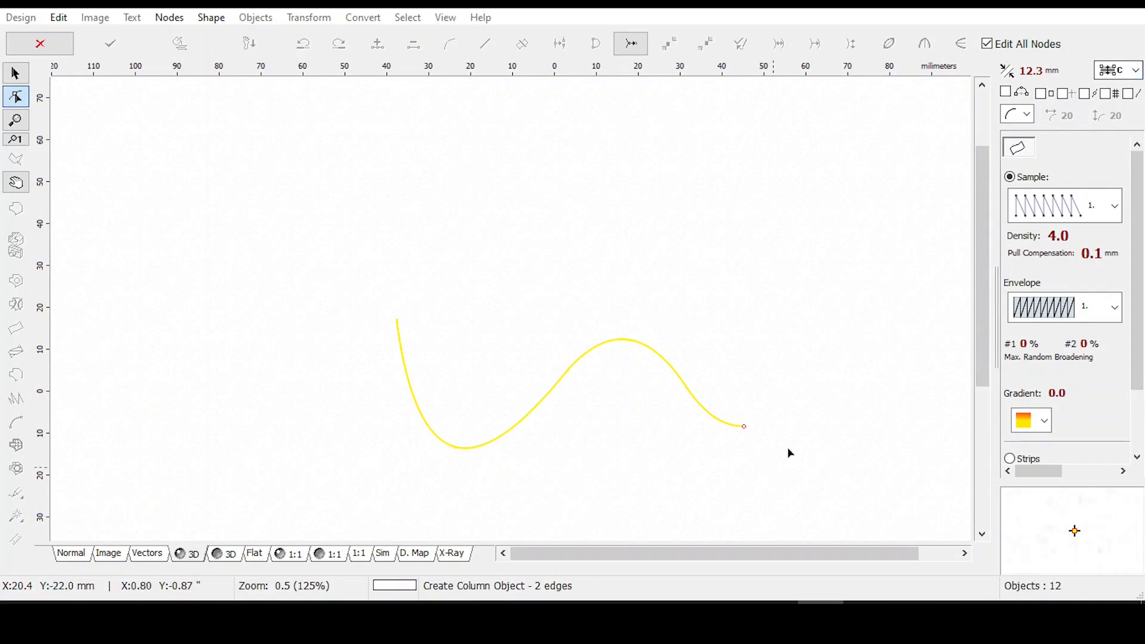
Place the column's starting edge across the tail end of the guide line and adjust its nodes to a width of about 9 mm.
left_click(746, 404)
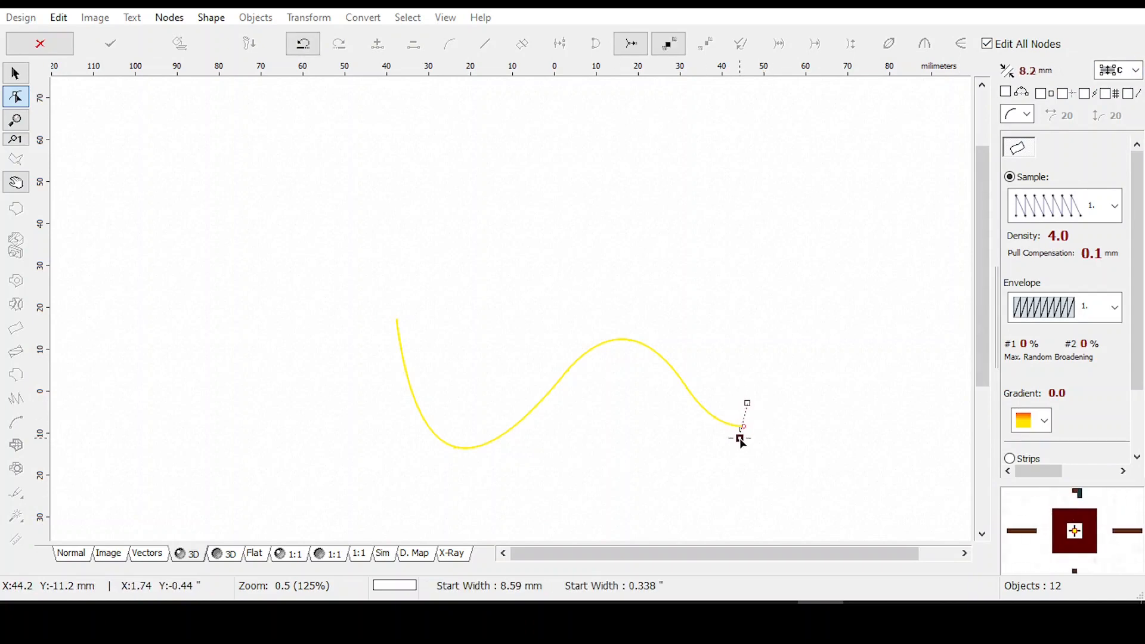
left_click_drag(741, 449, 743, 451)
left_click_drag(747, 404, 744, 411)
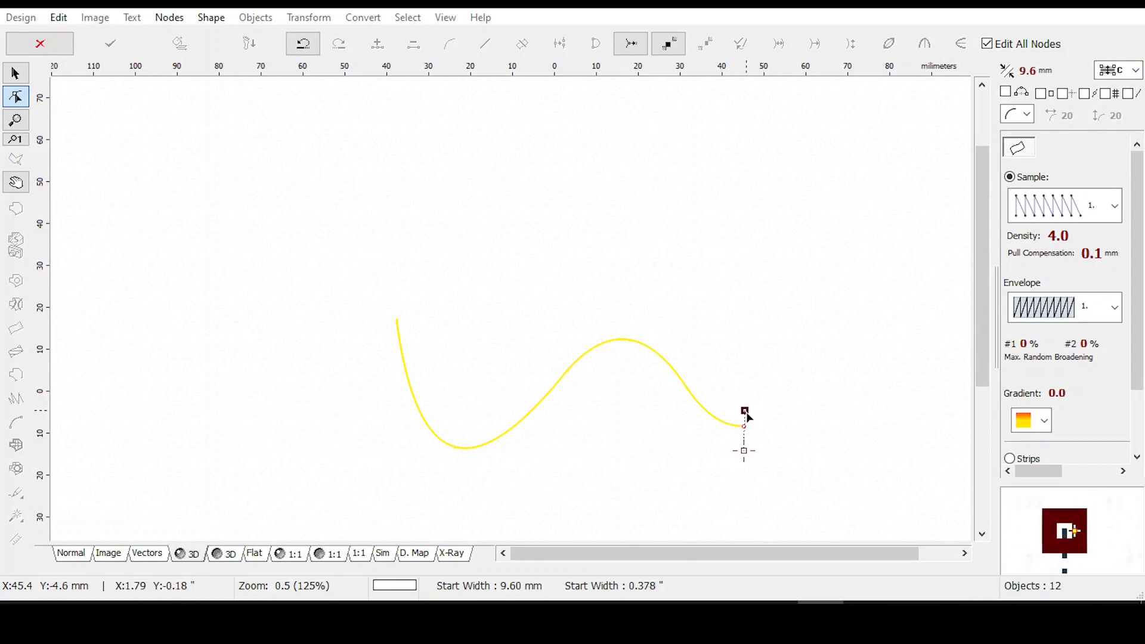
left_click_drag(745, 453, 746, 410)
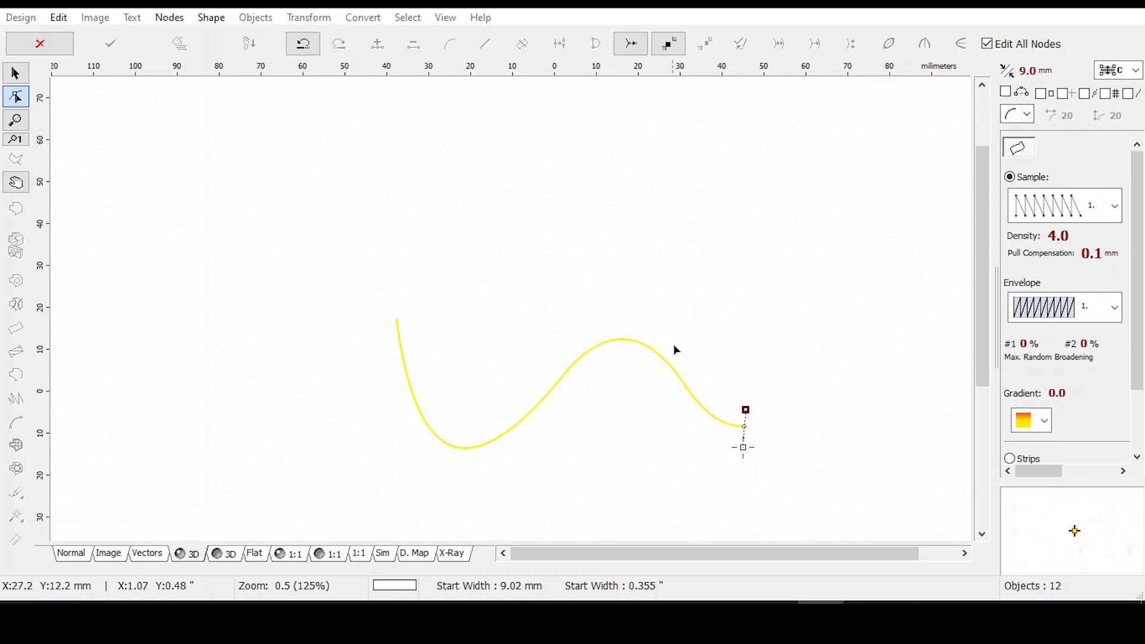
Add the column's first segment from the tail end up the guide line and bend its edges to follow the tail curve.
left_click(671, 373)
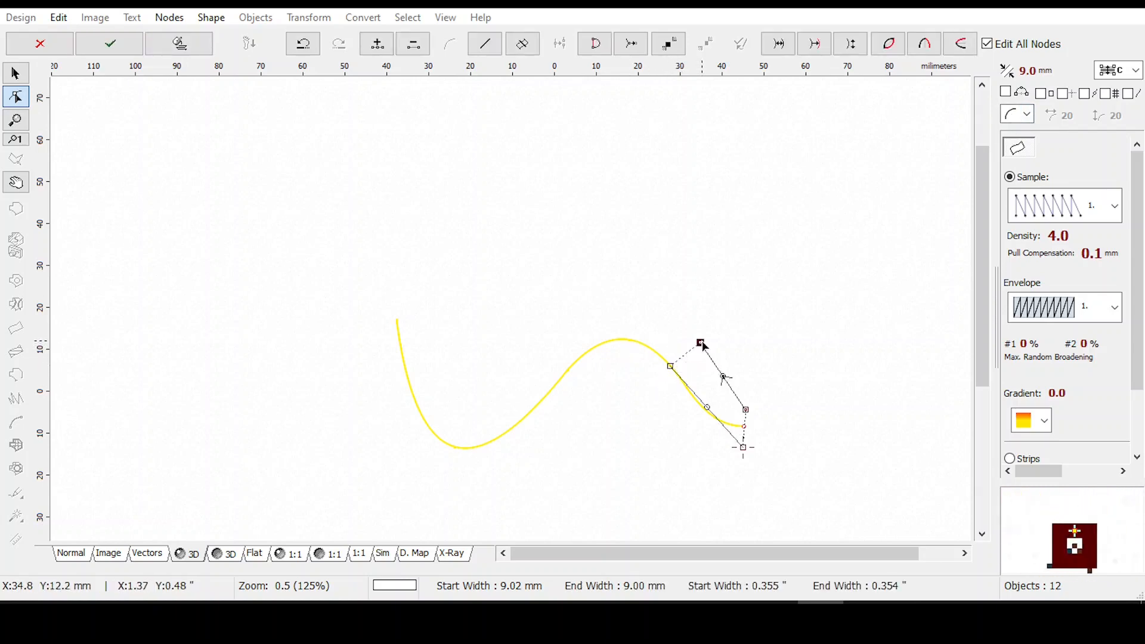
left_click_drag(701, 342, 683, 354)
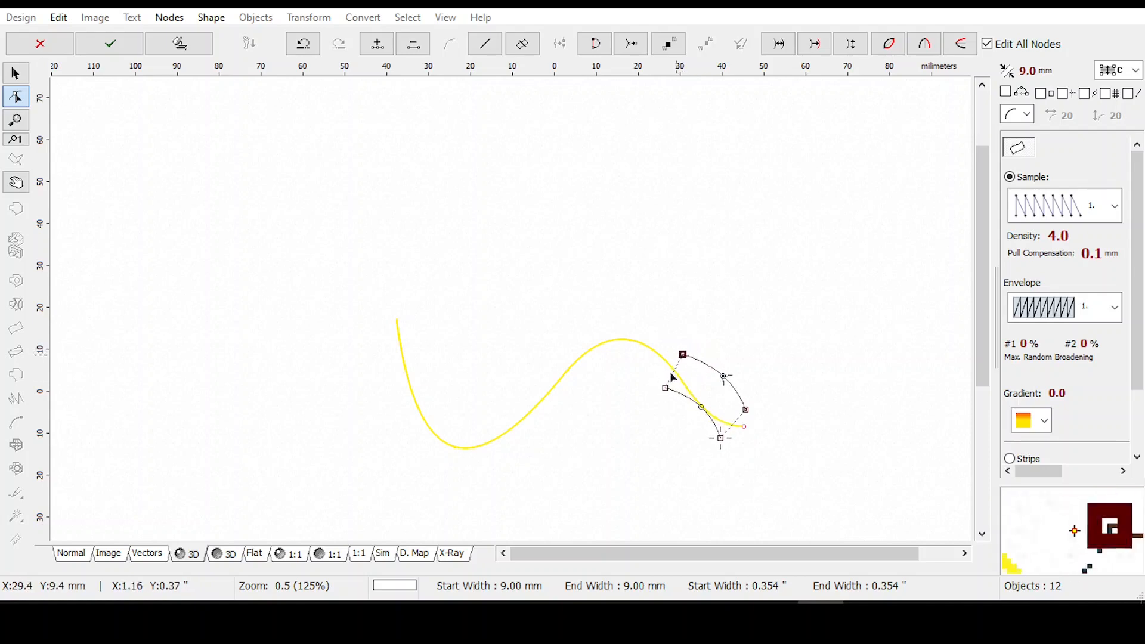
left_click_drag(701, 408, 686, 420)
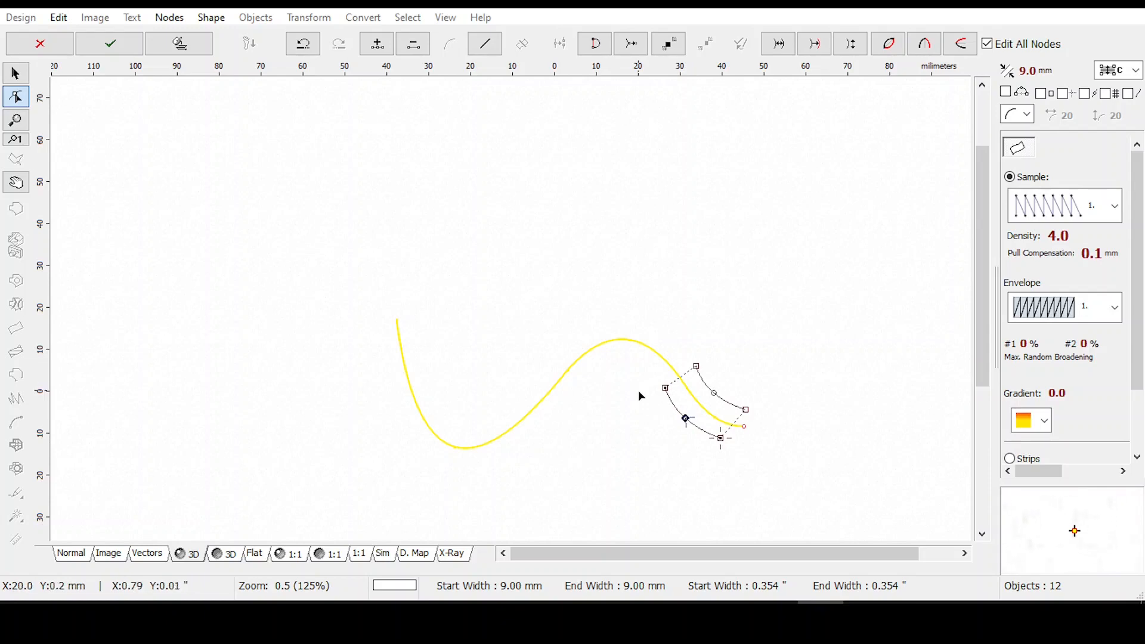
Add a second column segment across the guide line's hump, arch it along the curve and refine the neighbouring tail segment.
left_click(560, 390)
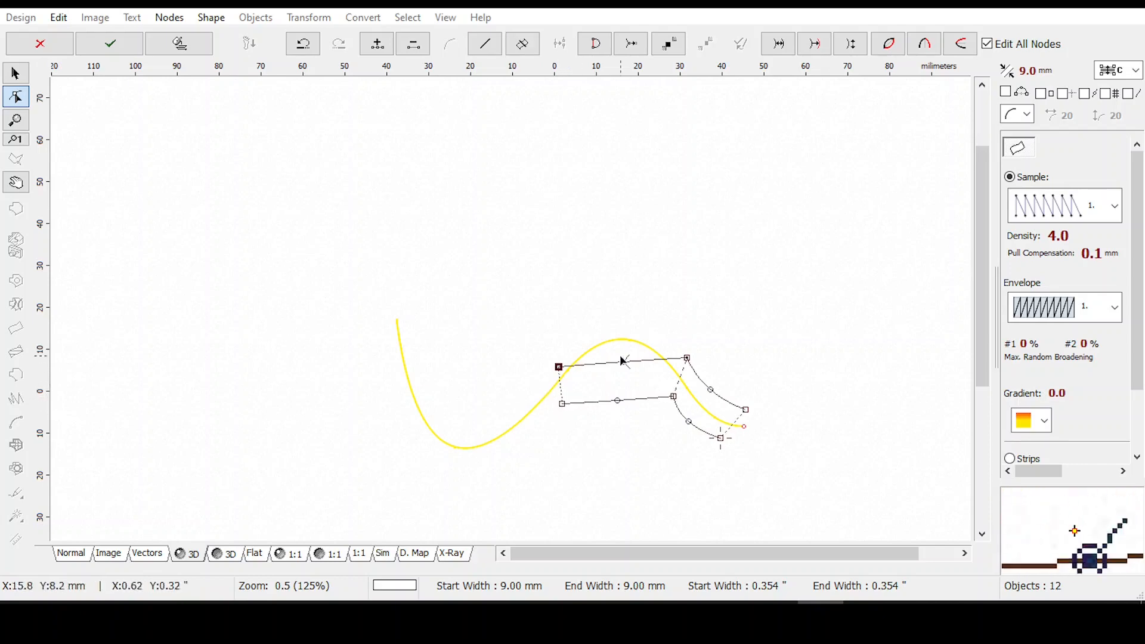
left_click_drag(624, 363, 624, 324)
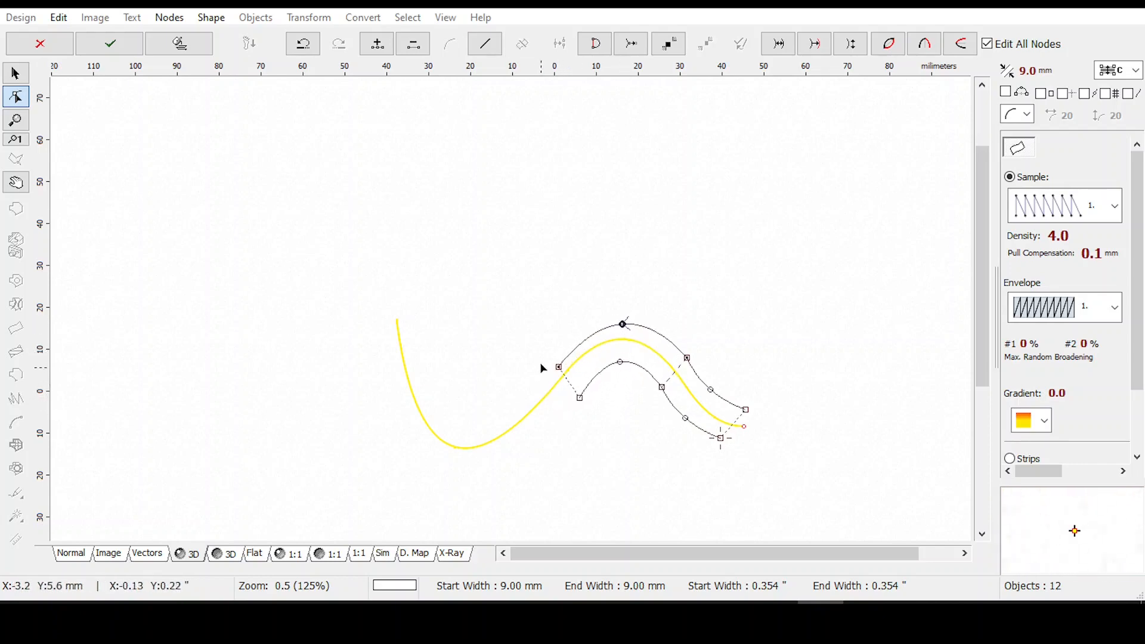
left_click_drag(560, 368, 556, 359)
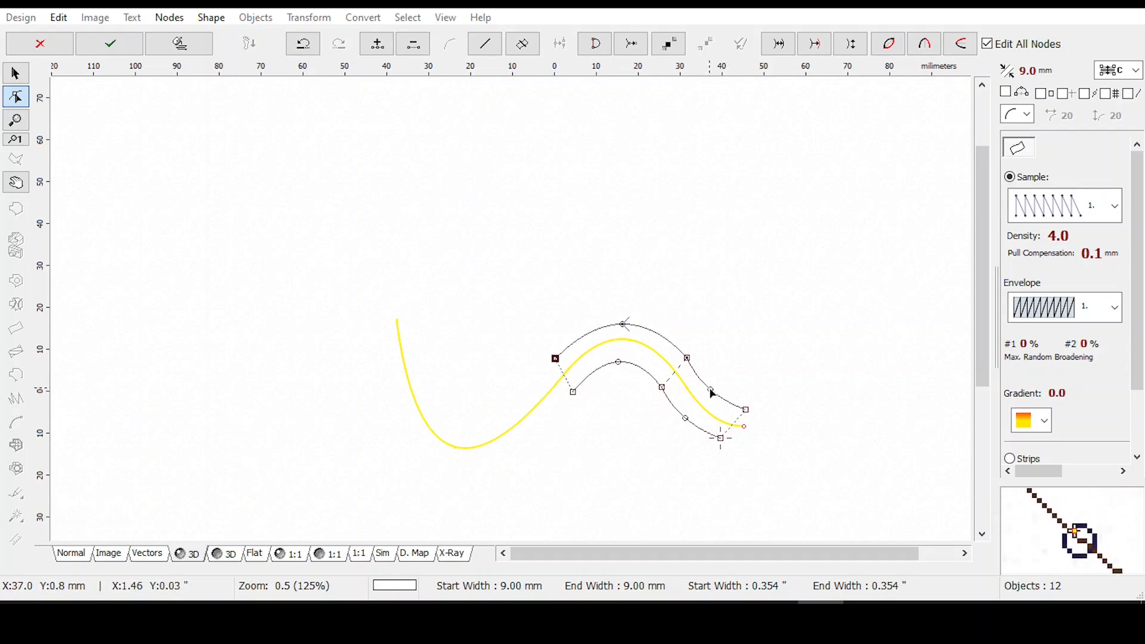
left_click_drag(712, 394, 720, 393)
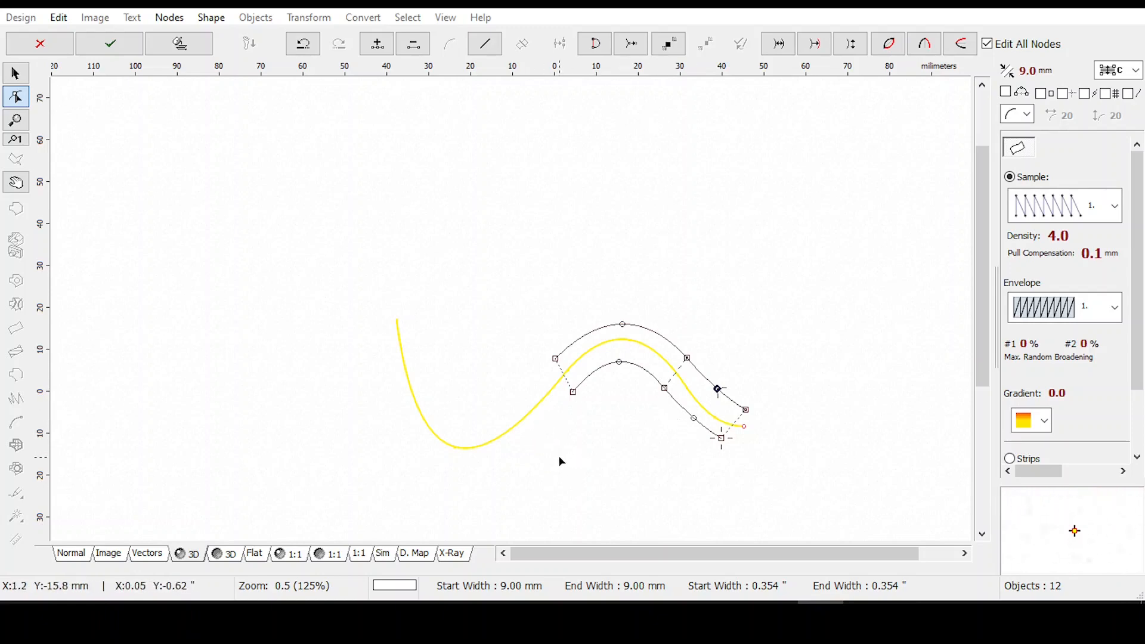
Add a third column segment towards the guide line's head end and bend it down through the valley.
scroll(502, 497, "up", 1)
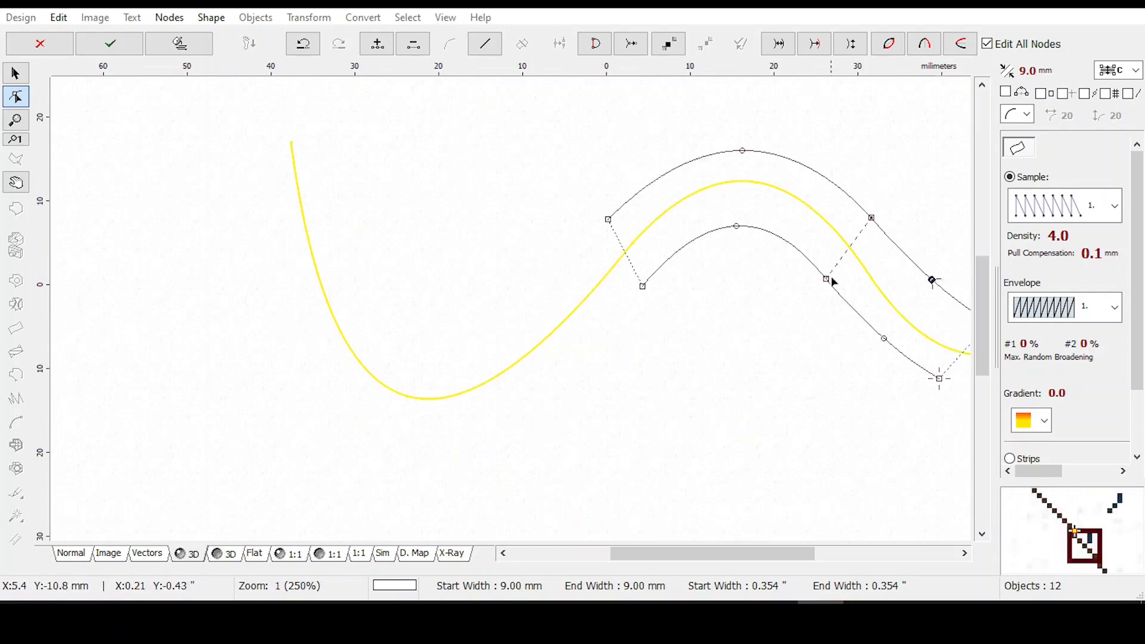
left_click_drag(682, 546, 700, 551)
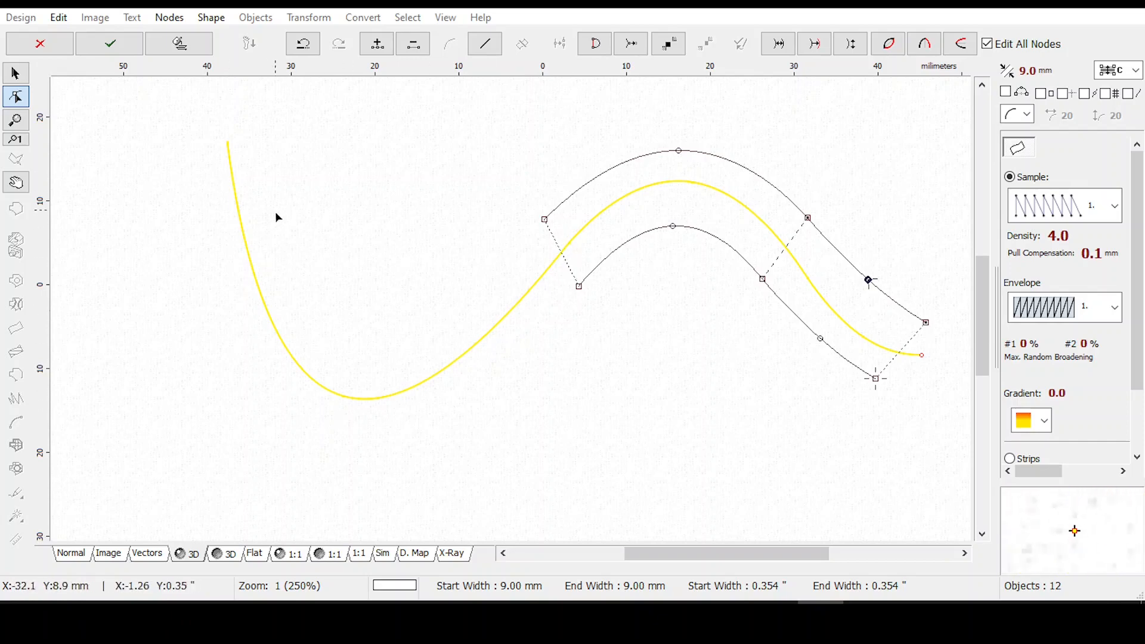
left_click(544, 220)
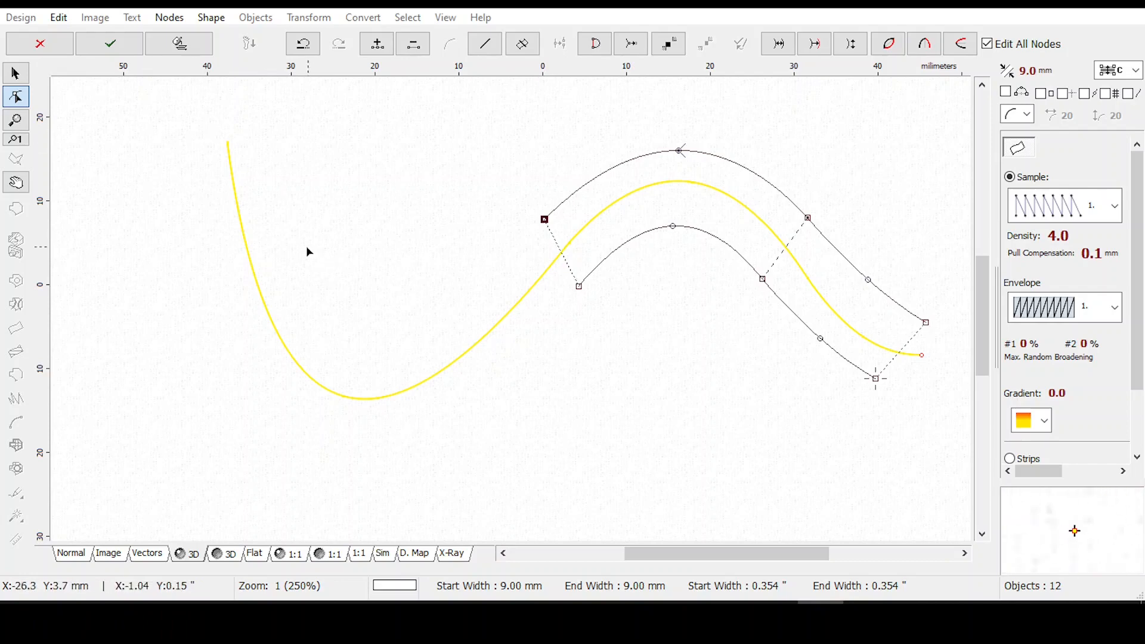
left_click(277, 204)
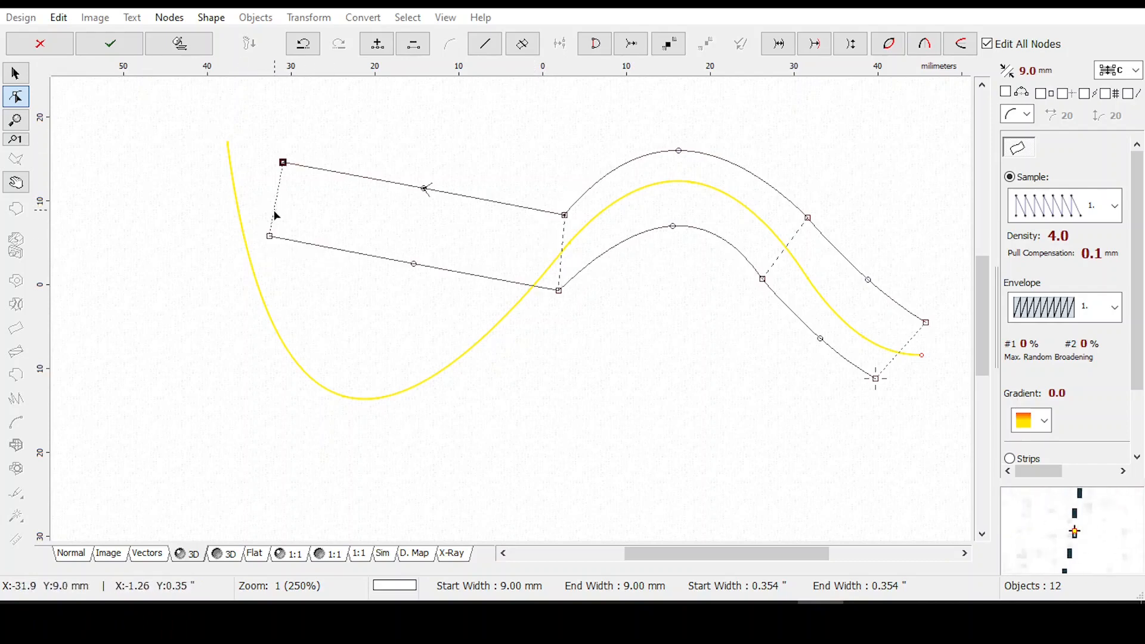
left_click_drag(414, 264, 337, 430)
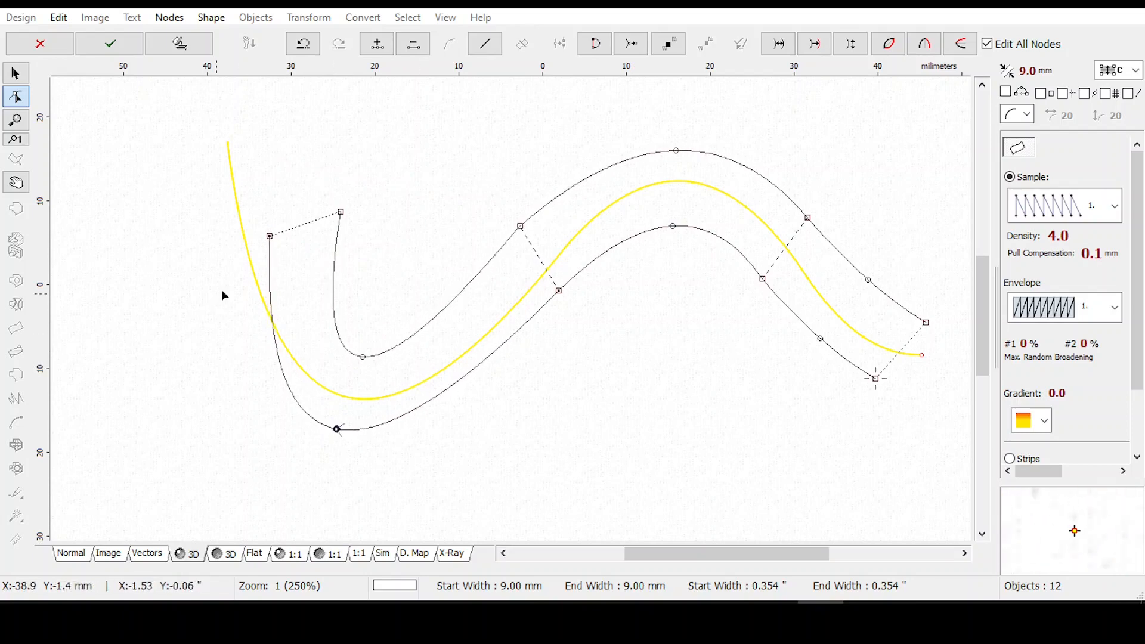
left_click_drag(272, 245, 222, 255)
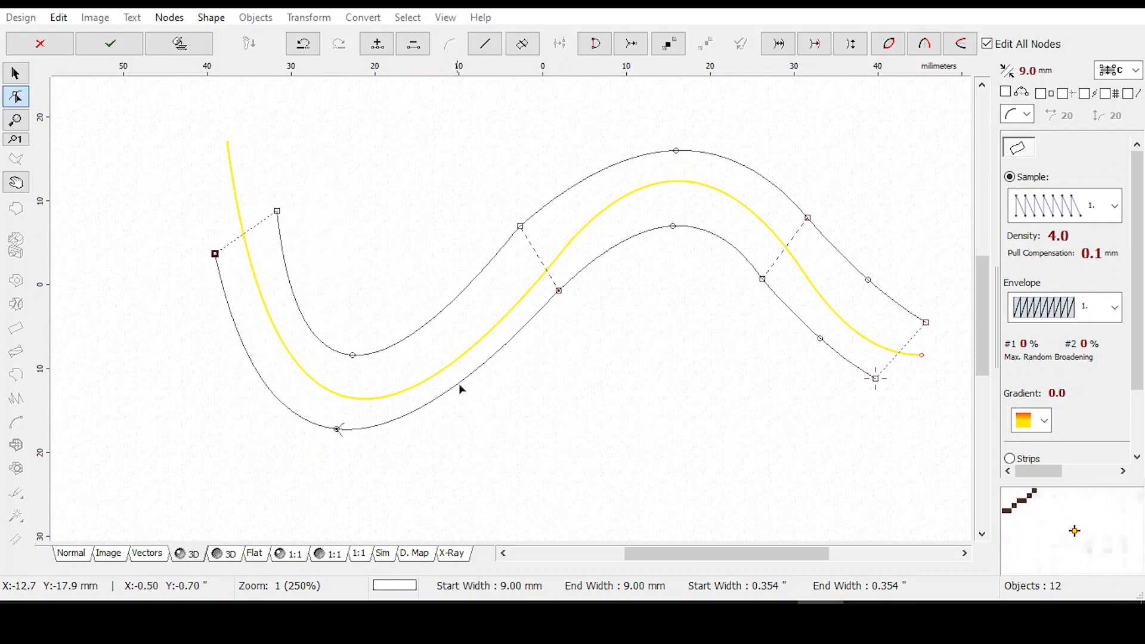
Refine the valley and hump curves and the junction between them so the column stays centred on the guide line.
left_click_drag(338, 430, 359, 435)
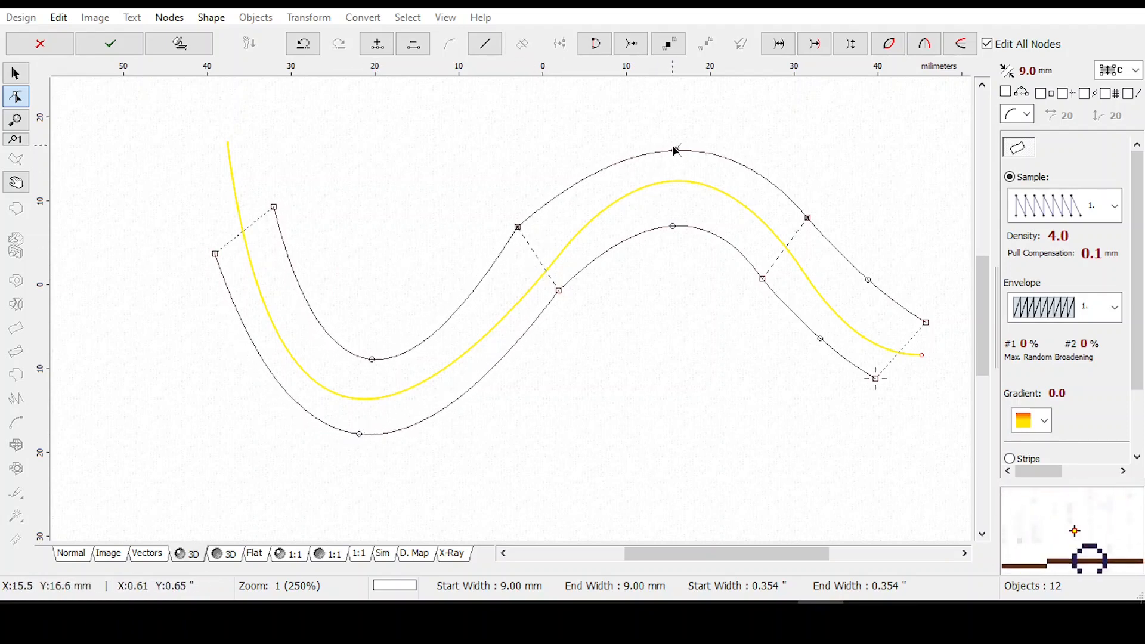
left_click_drag(675, 151, 667, 137)
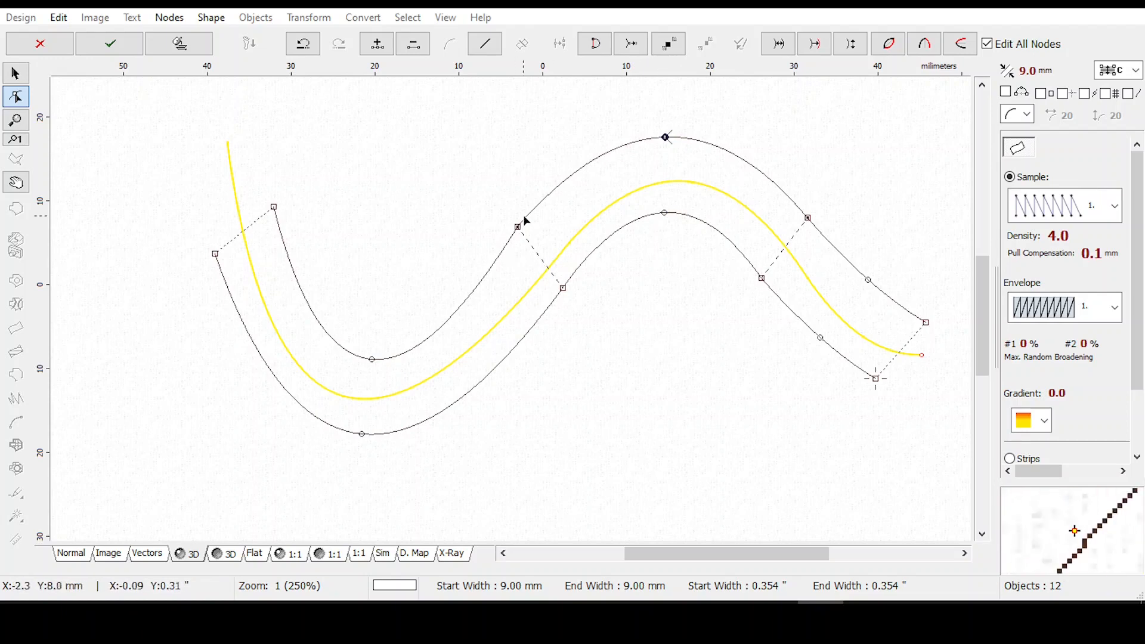
left_click_drag(518, 228, 524, 242)
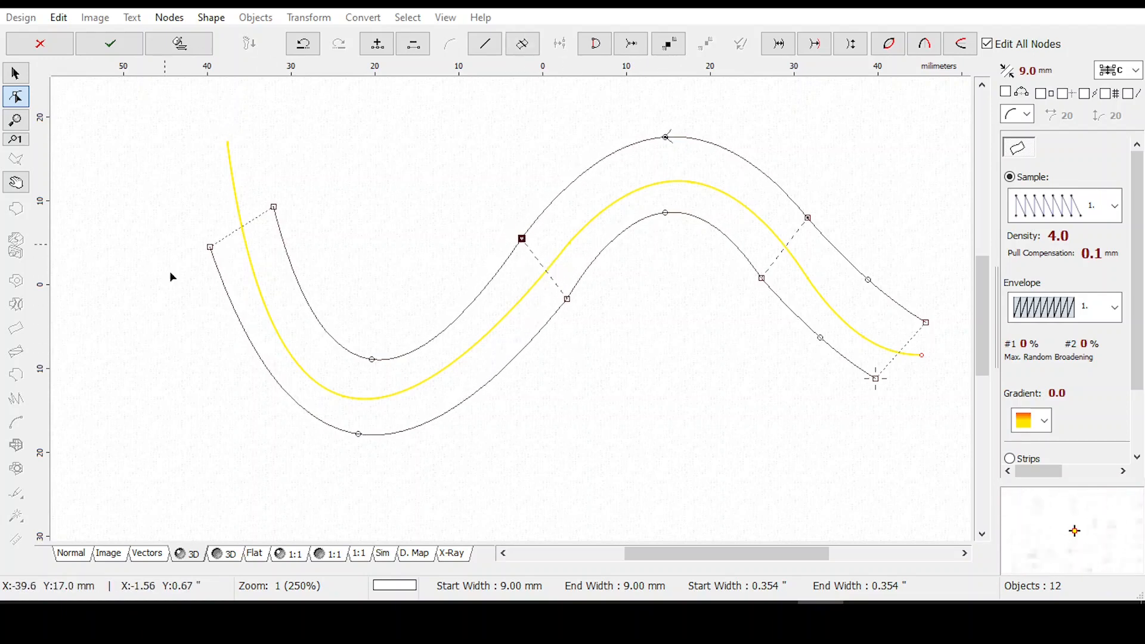
Extend the column's head end to the tip of the guide line, reshape the valley curve and angle the end edge.
left_click_drag(210, 249, 192, 163)
left_click_drag(359, 434, 326, 431)
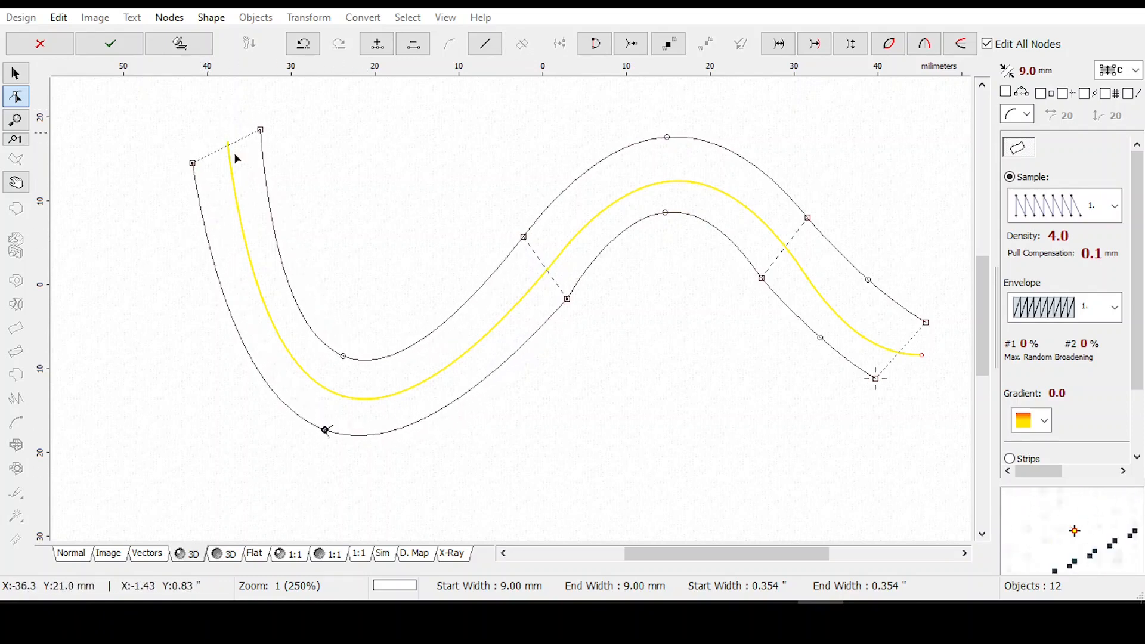
left_click_drag(260, 129, 260, 126)
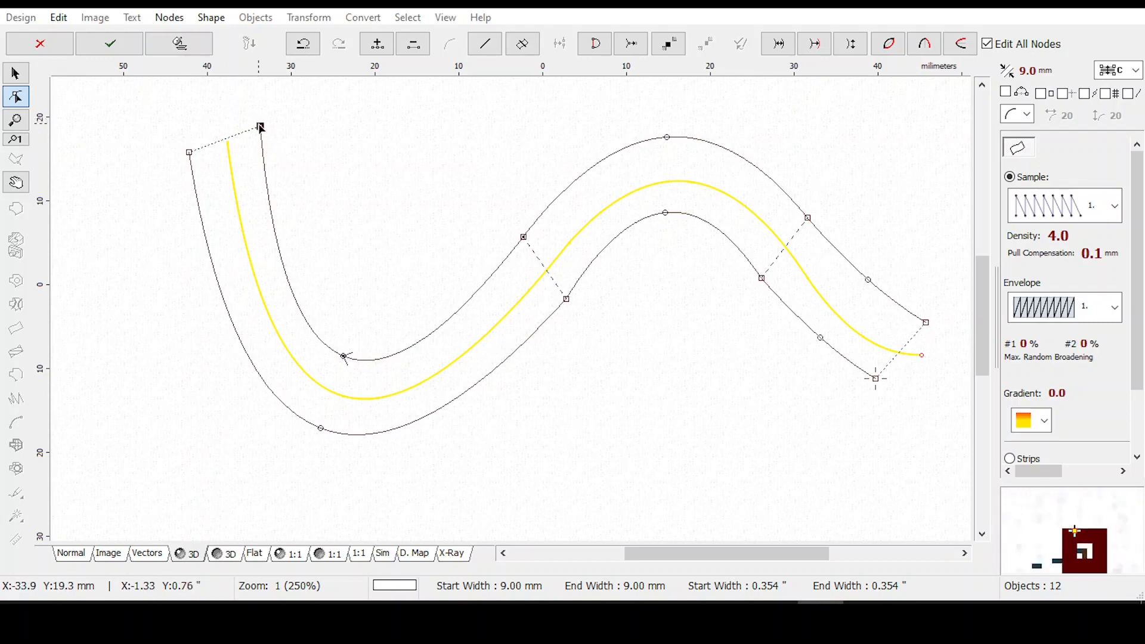
mouse_move(263, 138)
left_mouse_down()
mouse_move(264, 162)
mouse_move(260, 132)
left_mouse_up()
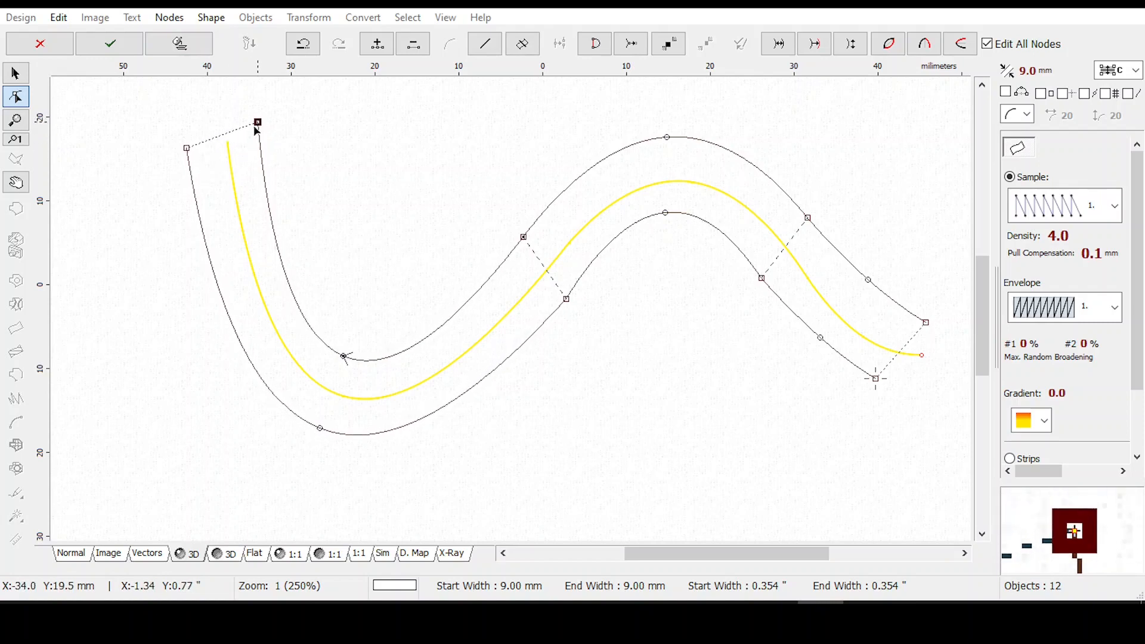
mouse_move(187, 150)
left_mouse_down()
mouse_move(186, 133)
mouse_move(192, 153)
left_mouse_up()
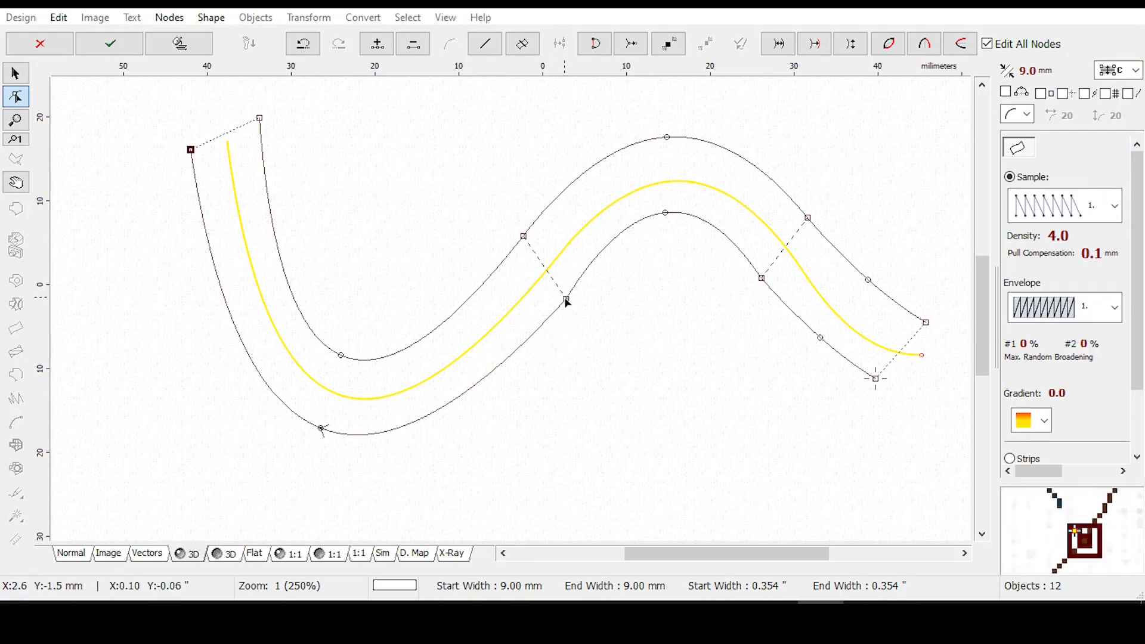
Fine-tune the lower-edge nodes at both segment junctions and in the valley to even out the column along the guide line.
left_click_drag(566, 300, 555, 295)
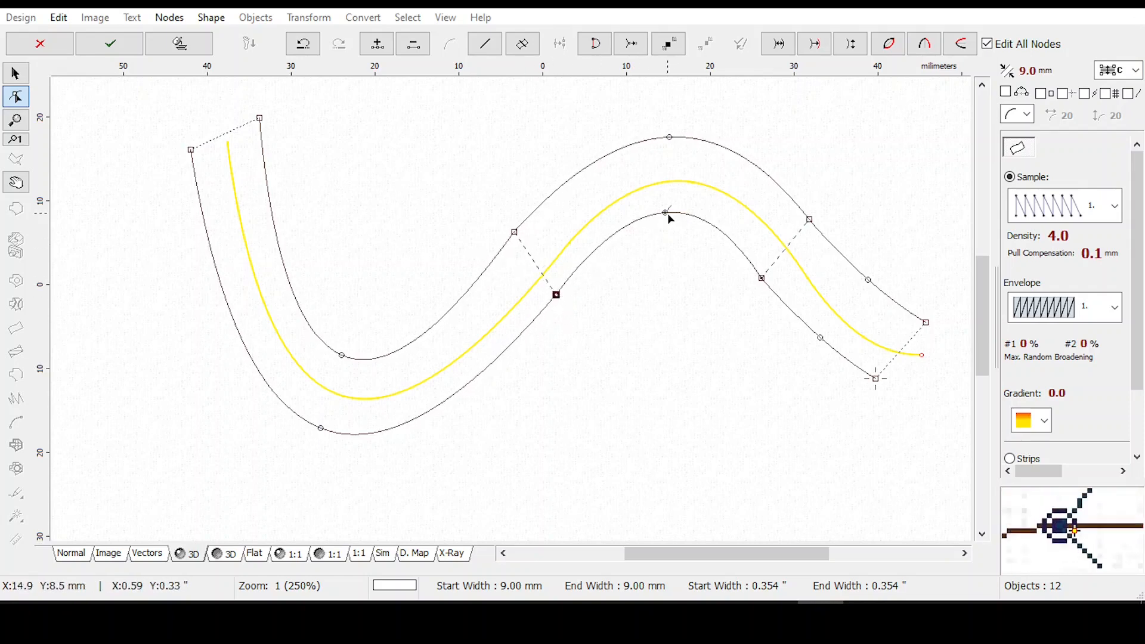
left_click_drag(763, 280, 765, 276)
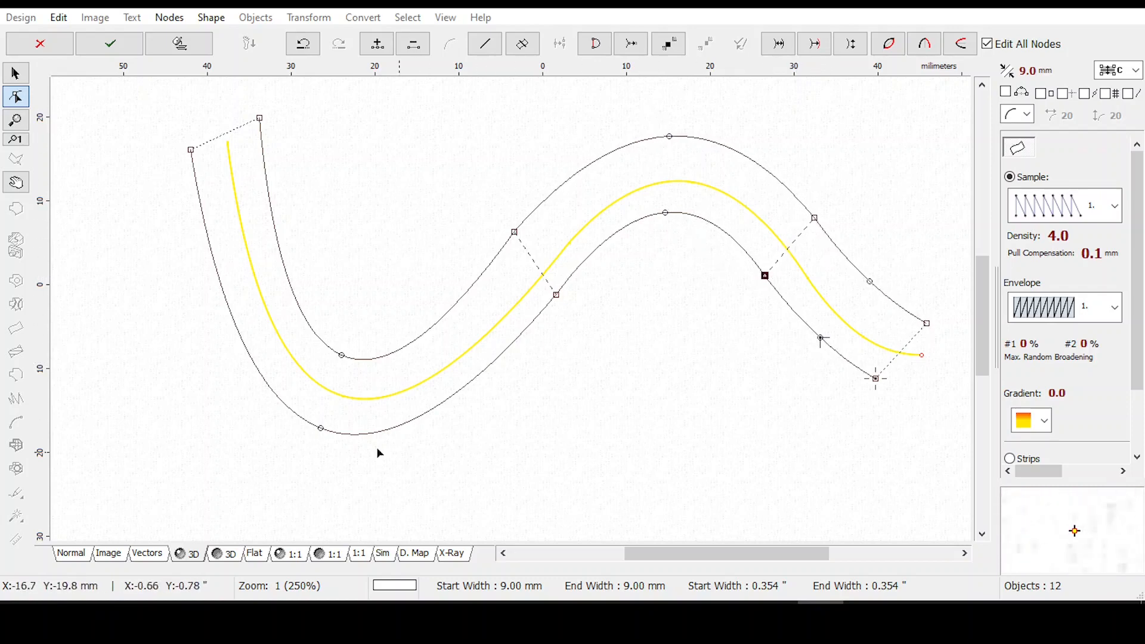
left_click_drag(321, 430, 324, 427)
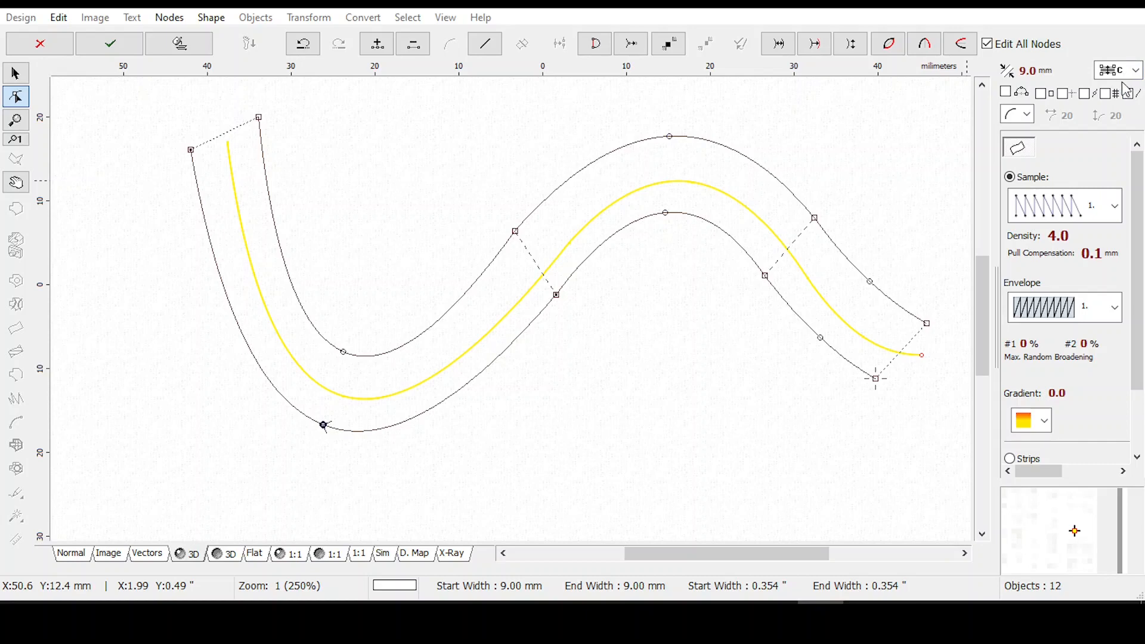
Switch the column to drawing mode A and widen the valley by moving its edge nodes independently.
left_click(1137, 71)
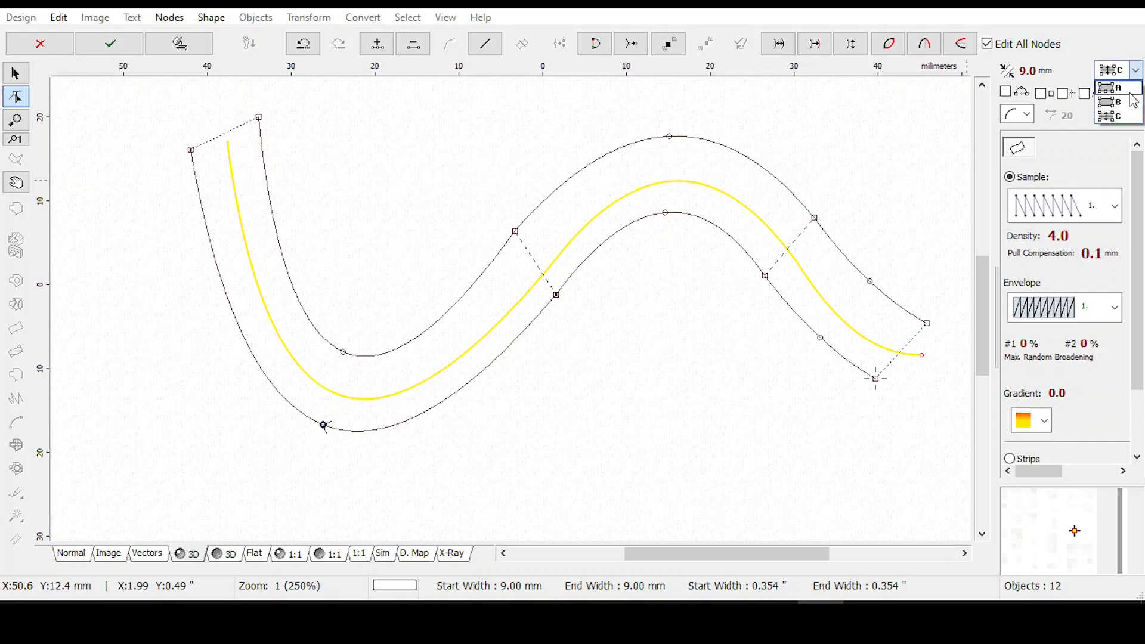
left_click(1111, 88)
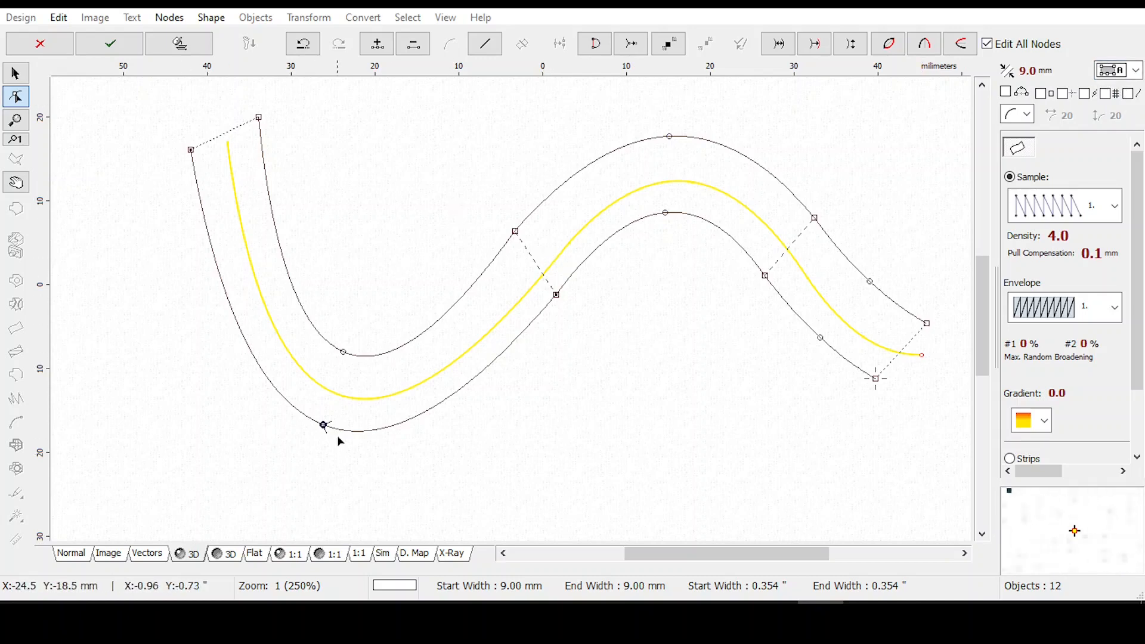
left_click_drag(324, 425, 314, 471)
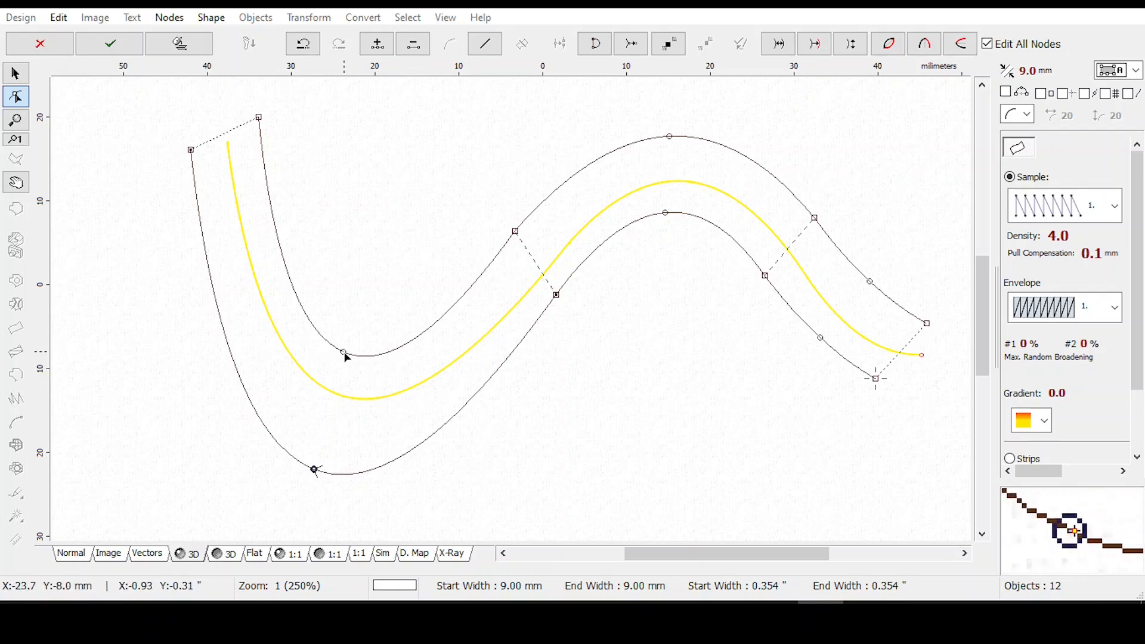
left_click_drag(347, 357, 356, 358)
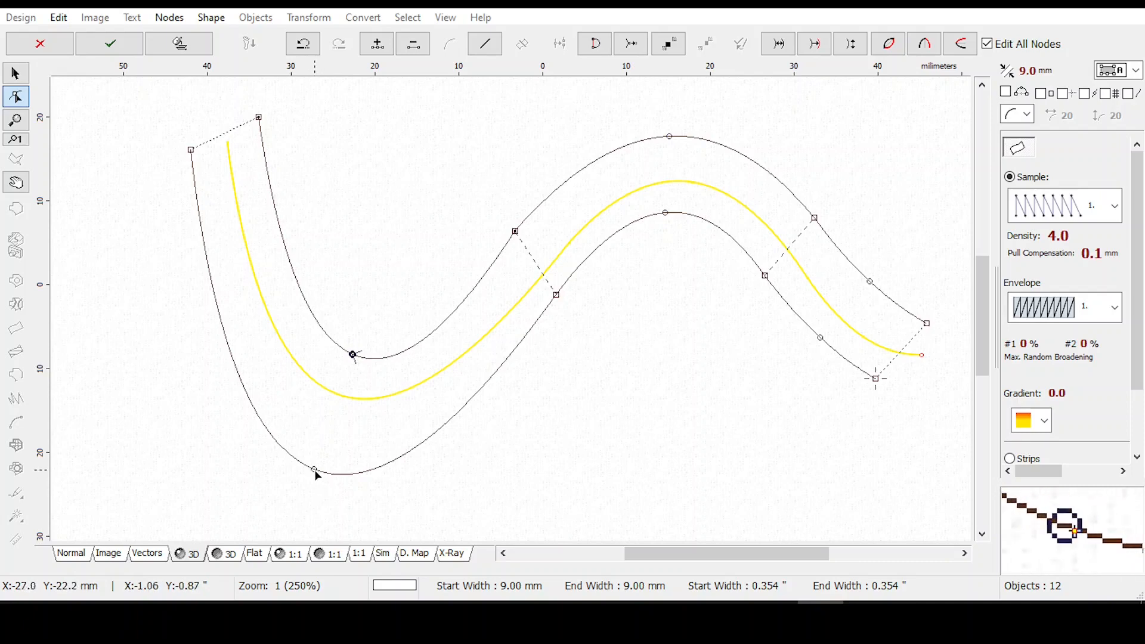
left_click_drag(316, 473, 317, 466)
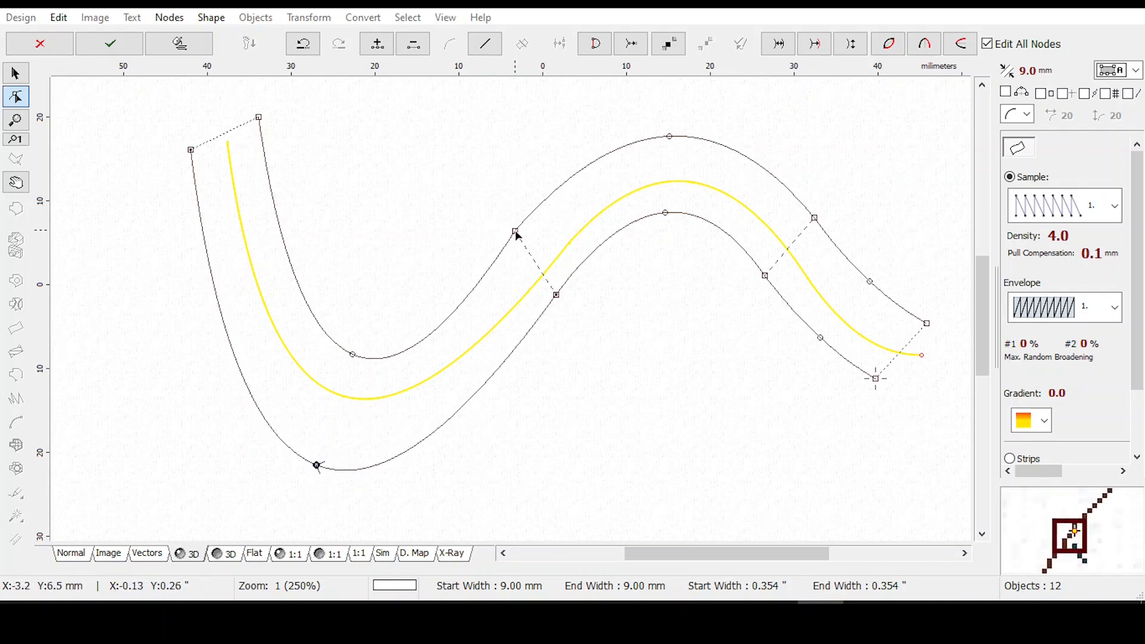
left_click_drag(517, 235, 516, 245)
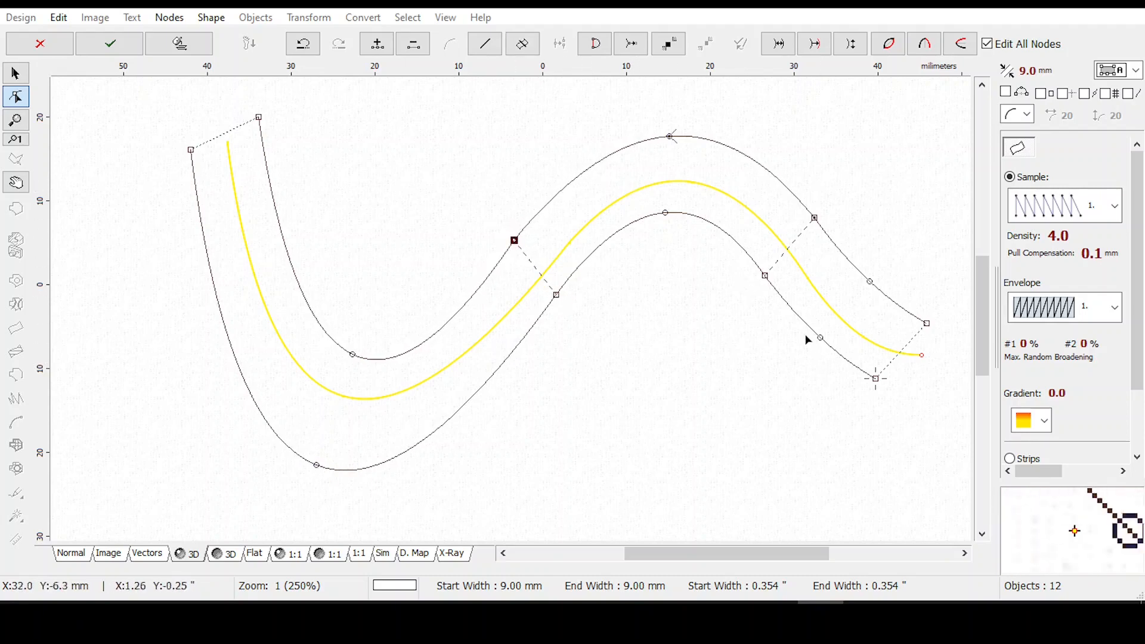
Reshape both edges of the tail segment independently, moving the curve, junction and tail-end nodes to give it a deeper bend.
left_click_drag(821, 339, 808, 354)
mouse_move(871, 282)
left_mouse_down()
mouse_move(882, 266)
mouse_move(867, 288)
left_mouse_up()
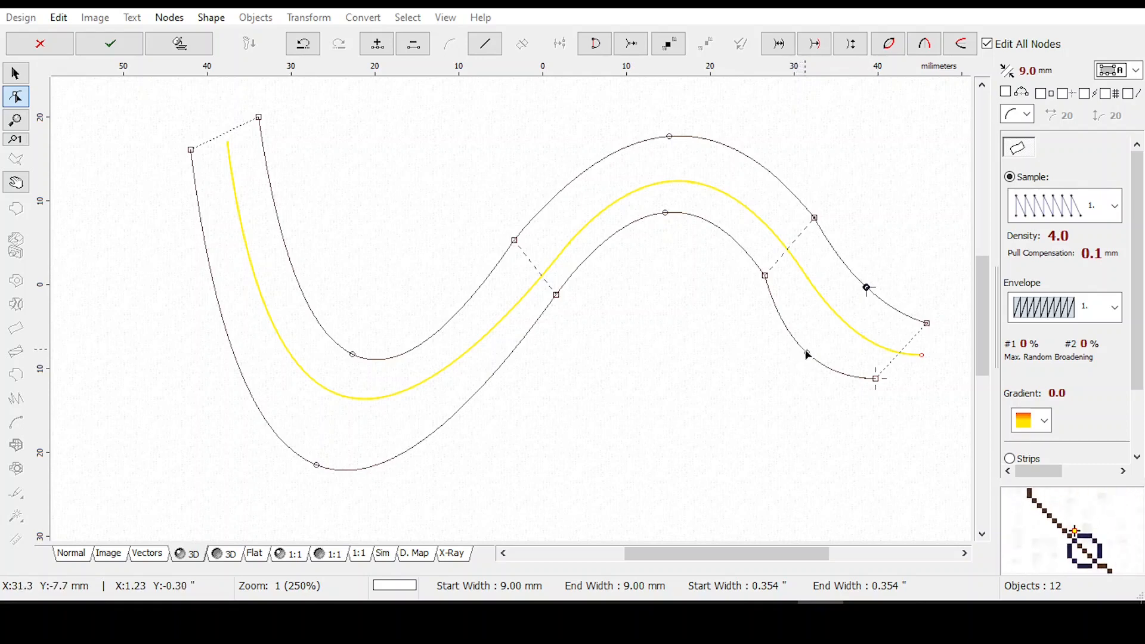
left_click_drag(807, 355, 815, 363)
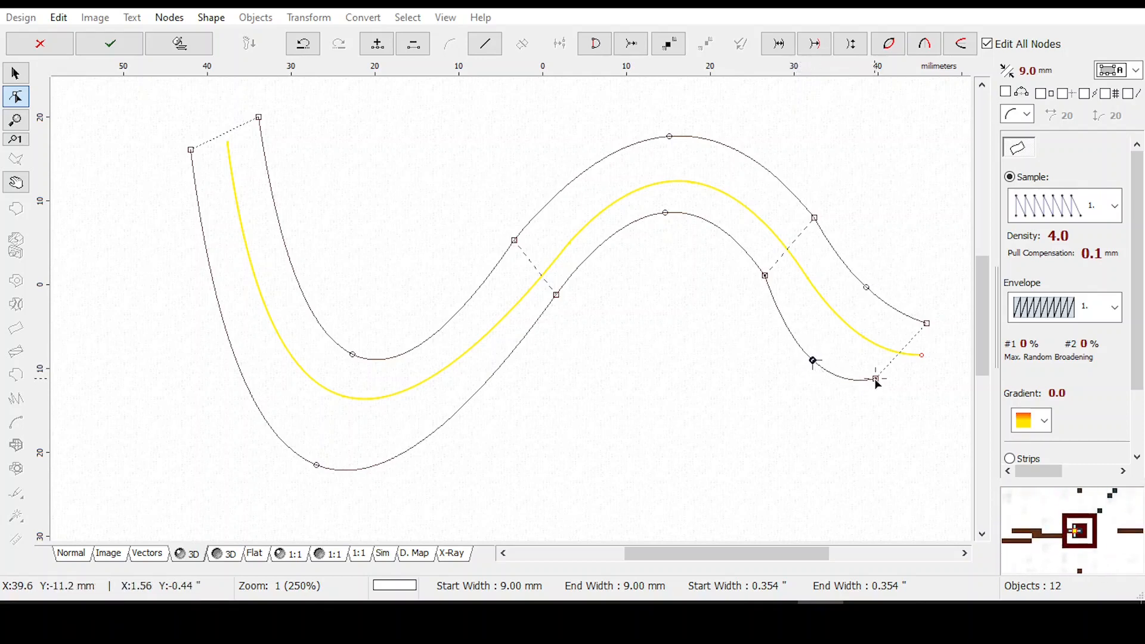
left_click_drag(877, 382, 878, 389)
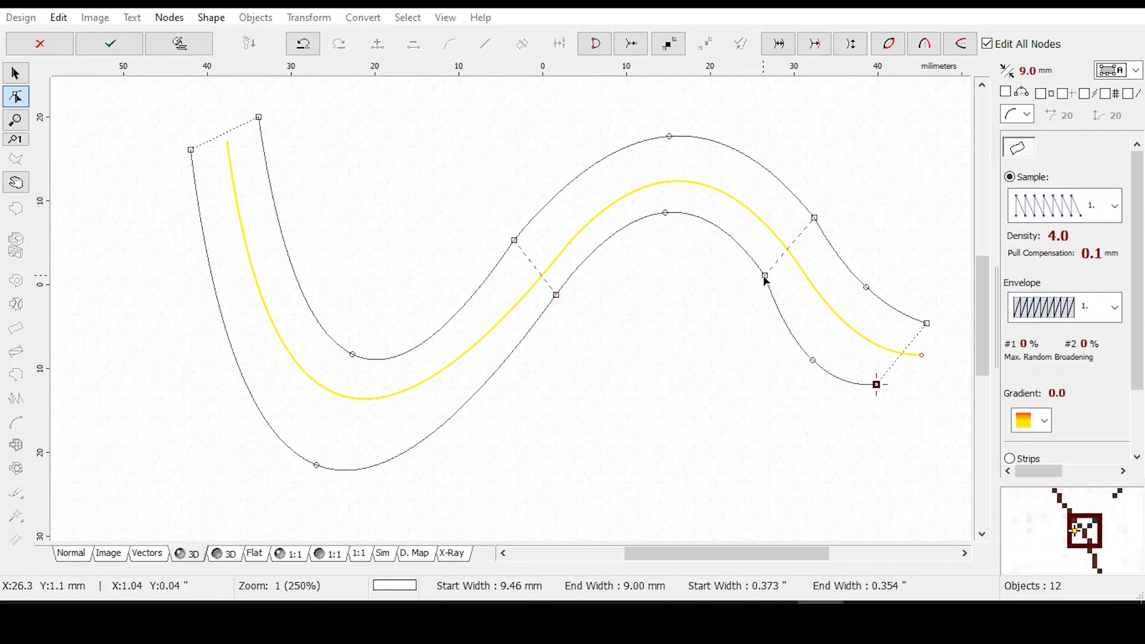
left_click_drag(766, 278, 754, 280)
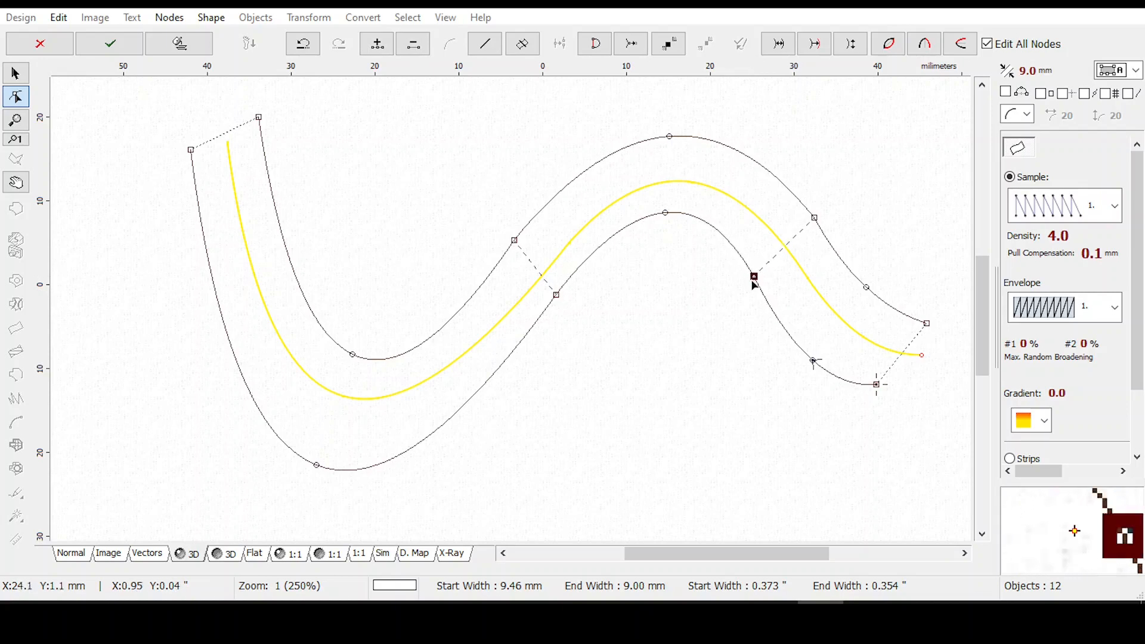
left_click_drag(814, 219, 807, 230)
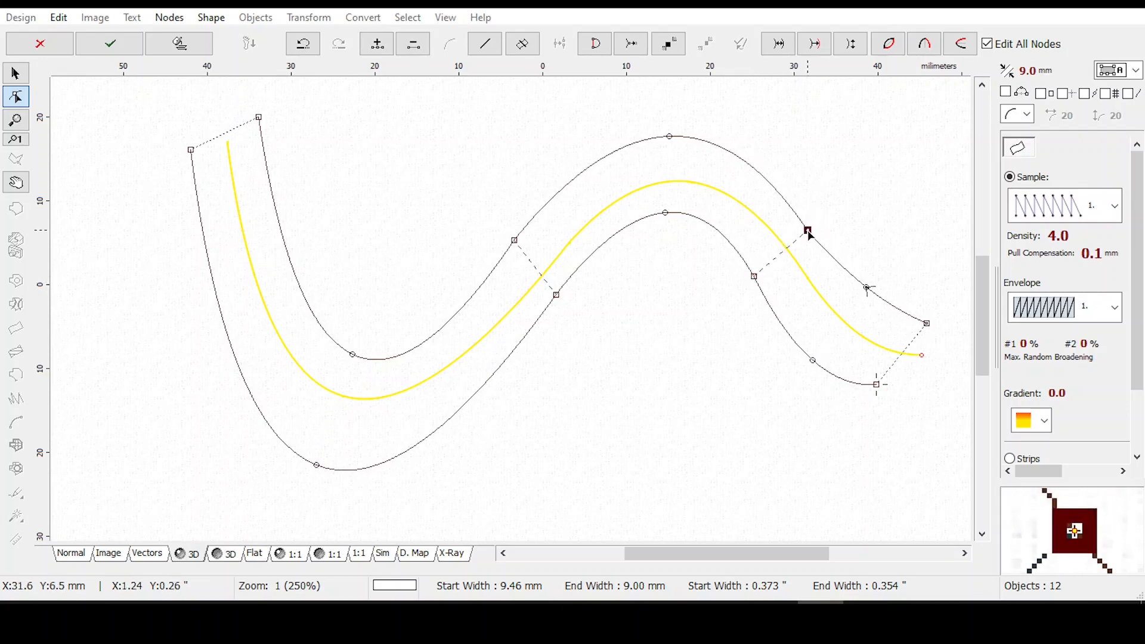
left_click_drag(868, 289, 863, 300)
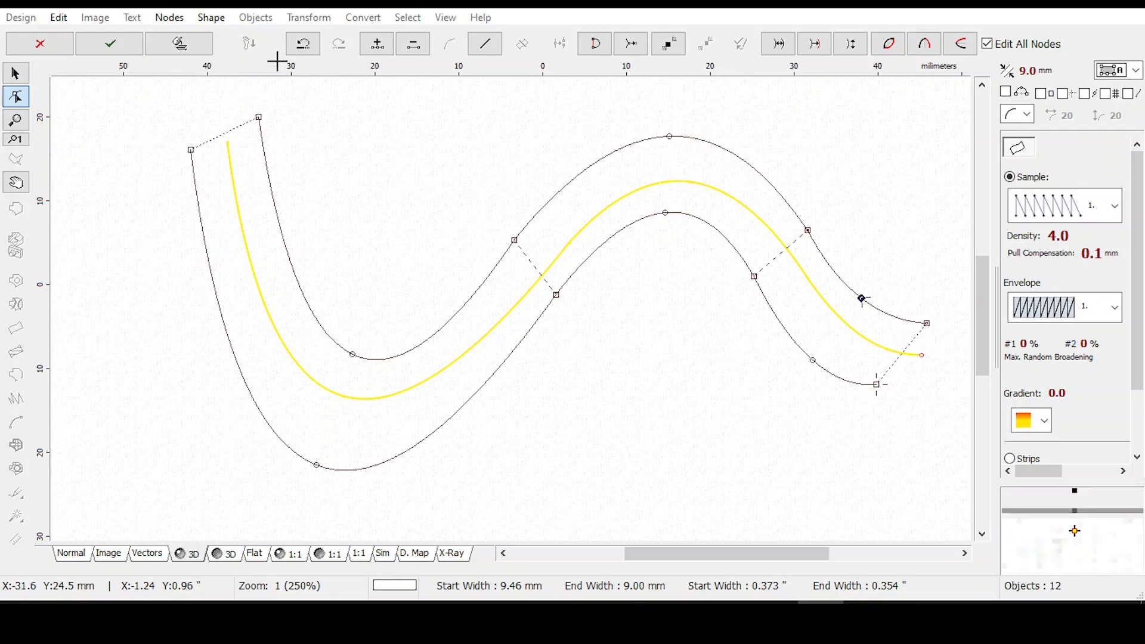
Place a horizontal guideline across the column's head end, align both head-end nodes to it and finish the column.
left_click_drag(262, 68, 272, 137)
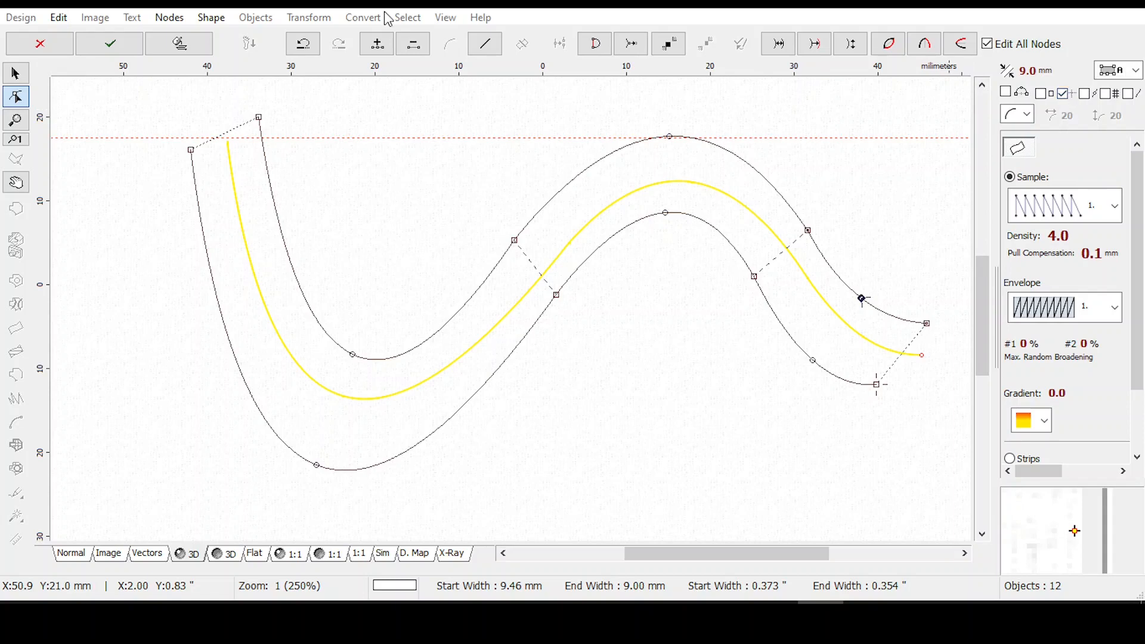
left_click(257, 131)
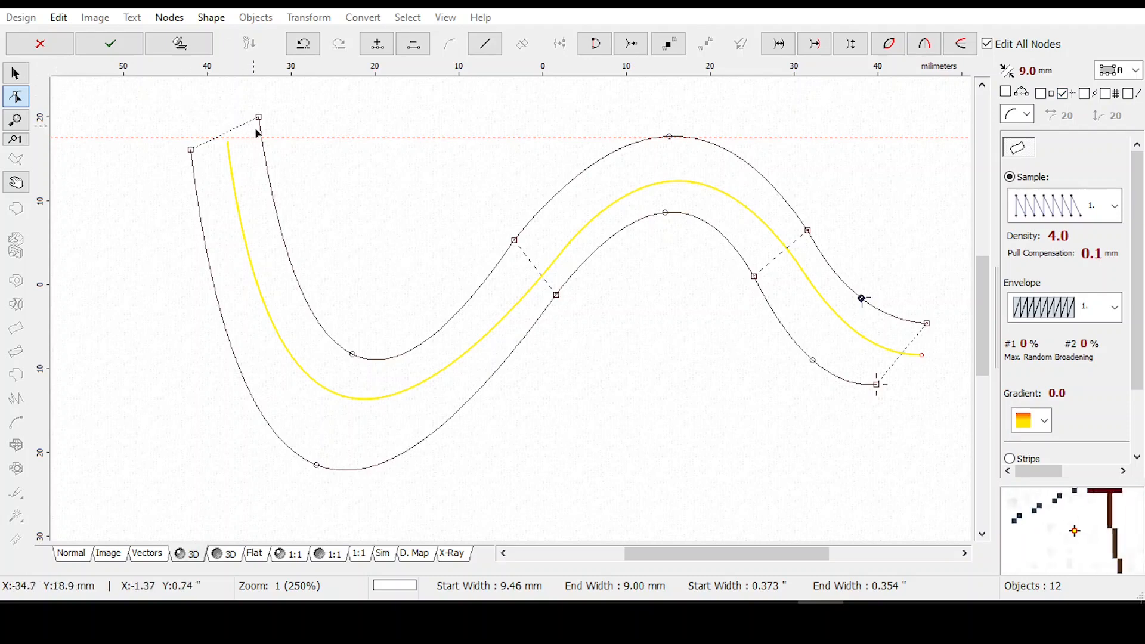
left_click_drag(257, 133, 179, 145)
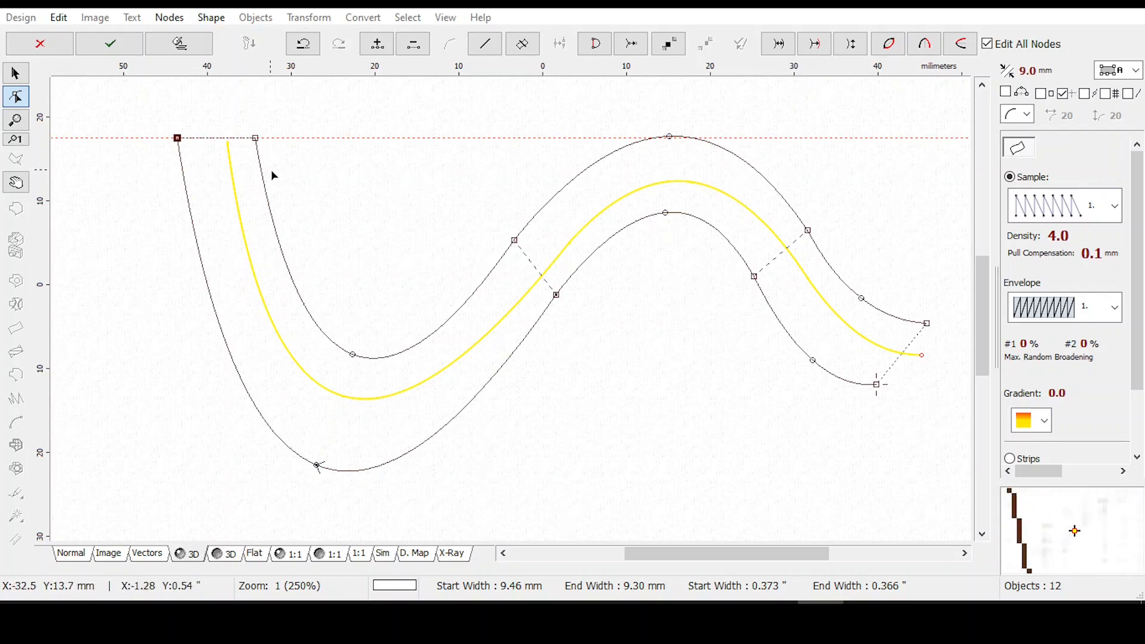
key("Return")
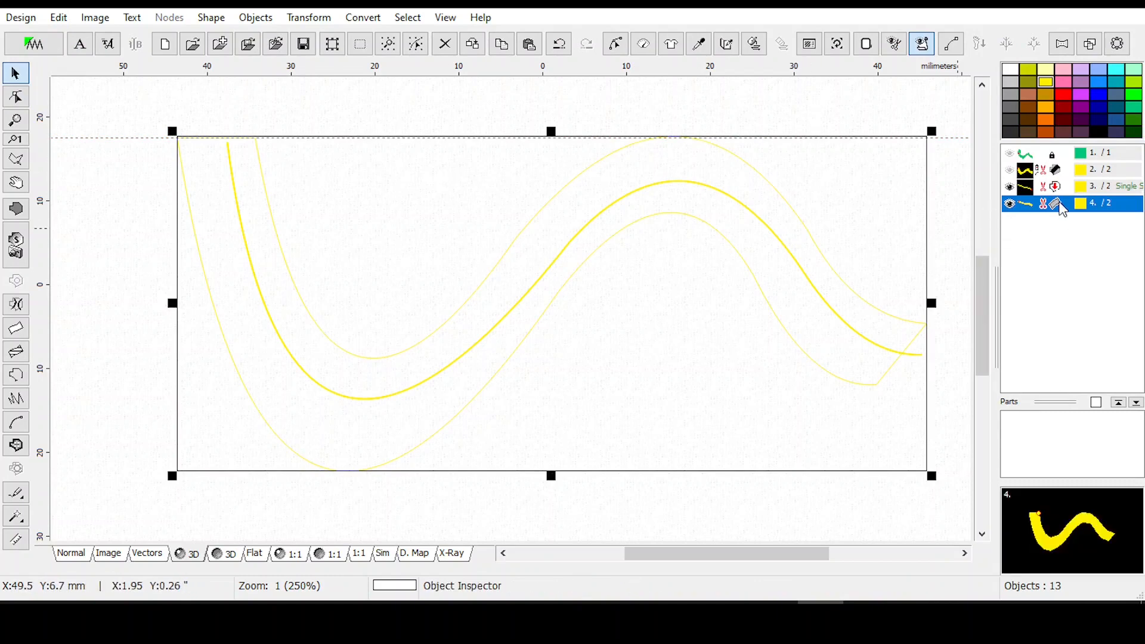
Delete the yellow guide line object and recolor the column teal.
left_click(1047, 190)
key("Delete")
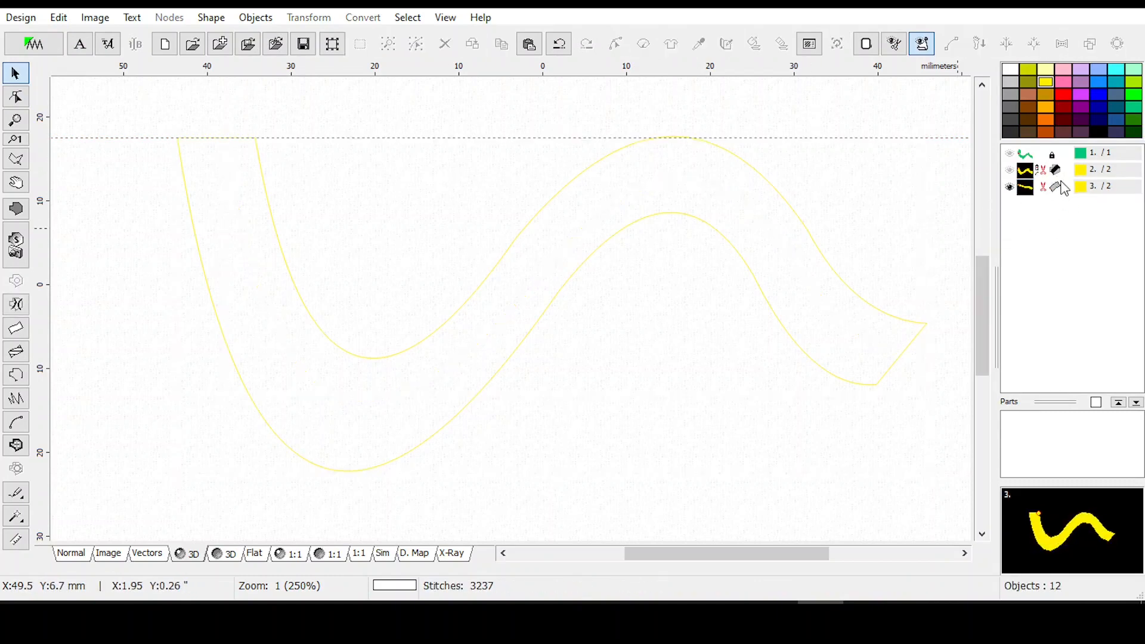
left_click(1057, 171)
left_click(1065, 190)
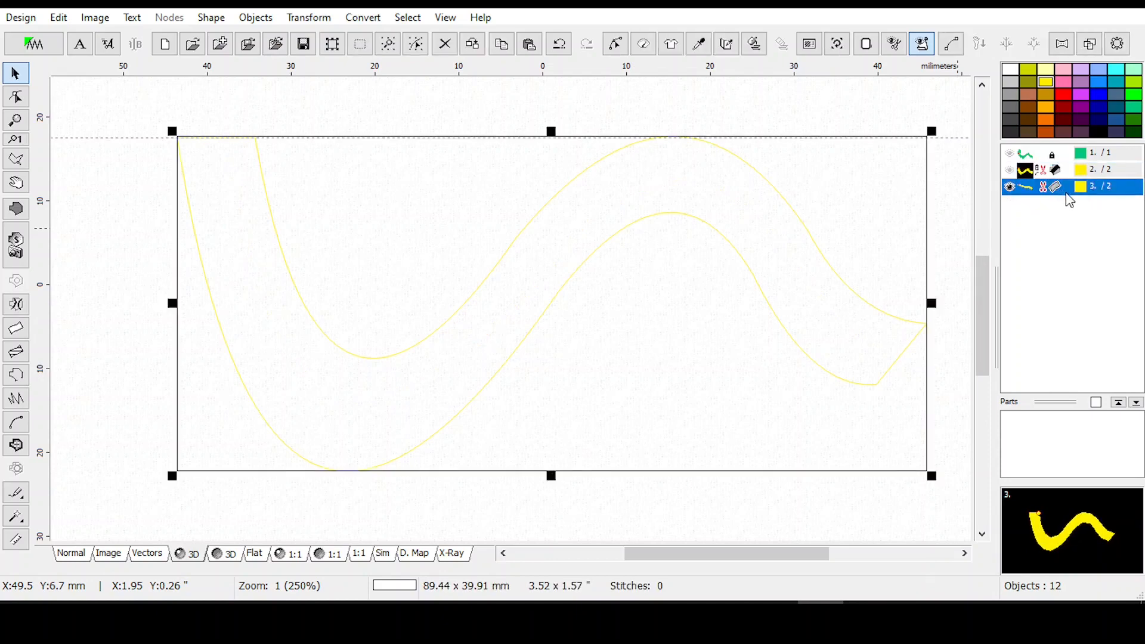
left_click(1118, 83)
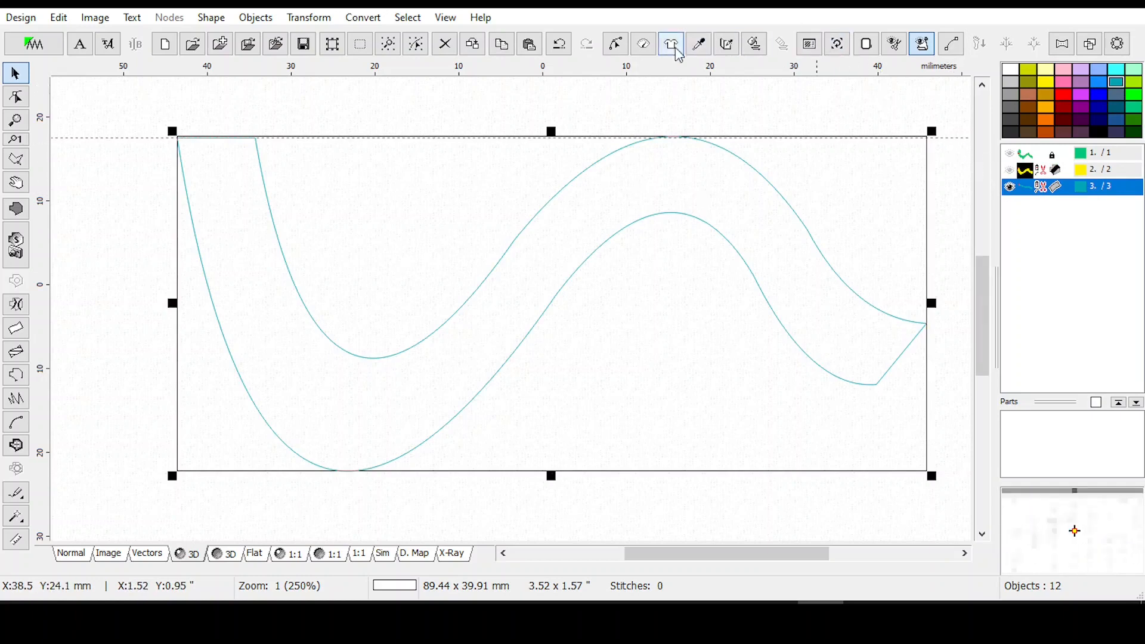
Generate the teal column's stitches with its current column parameters and accept them.
left_click(645, 45)
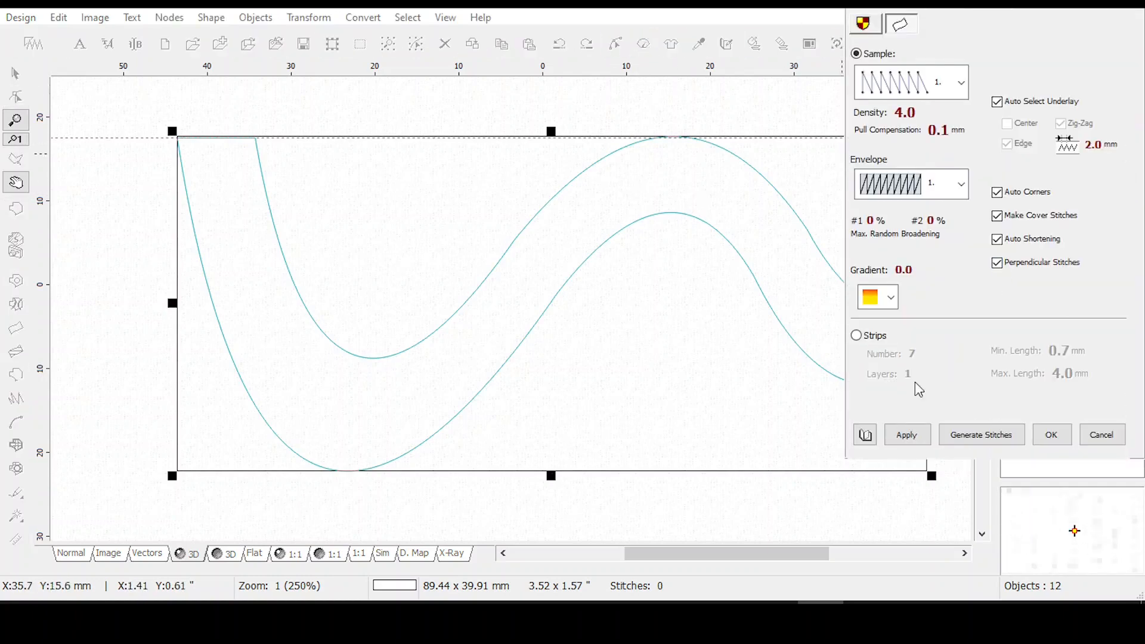
left_click(909, 445)
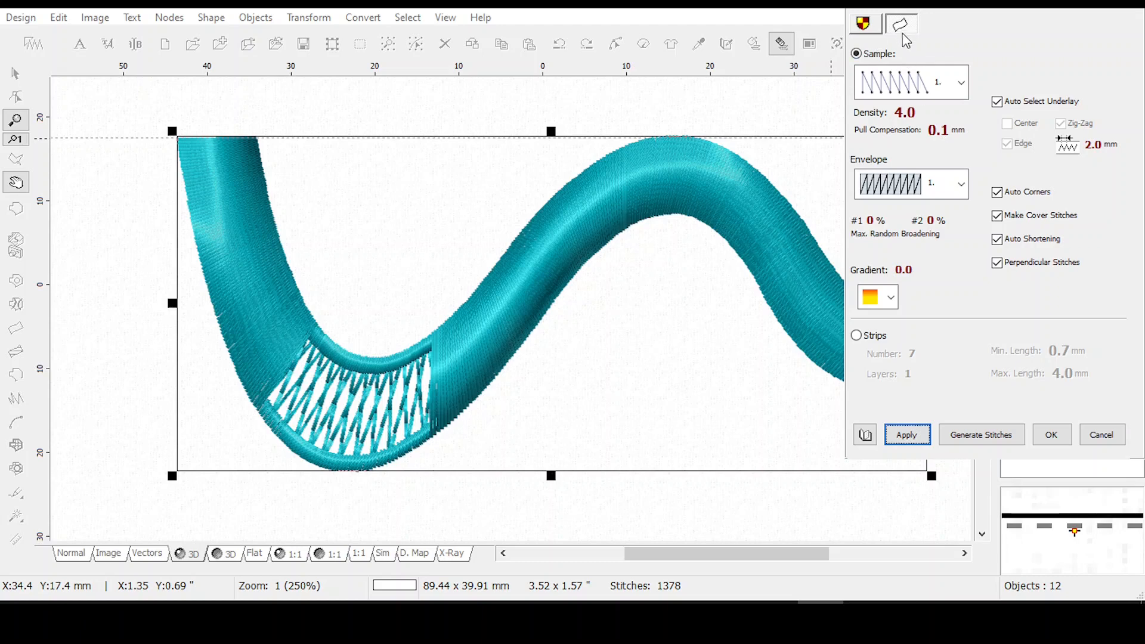
left_click(1057, 438)
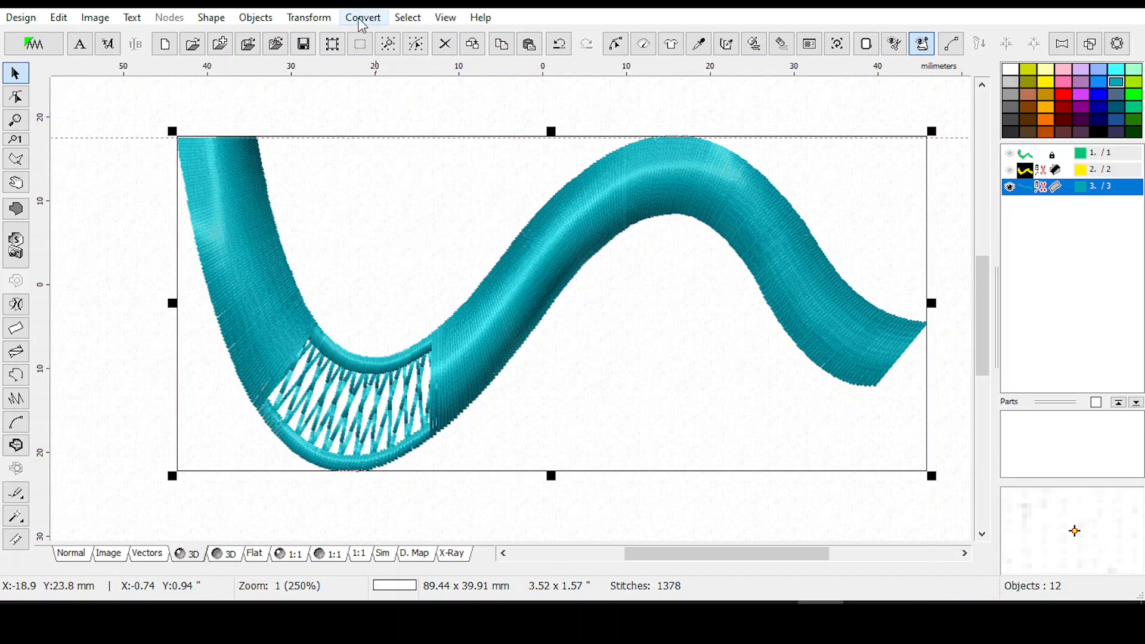
Convert the column to a Column with Pattern and apply a pull compensation of 0.2 mm.
left_click(361, 19)
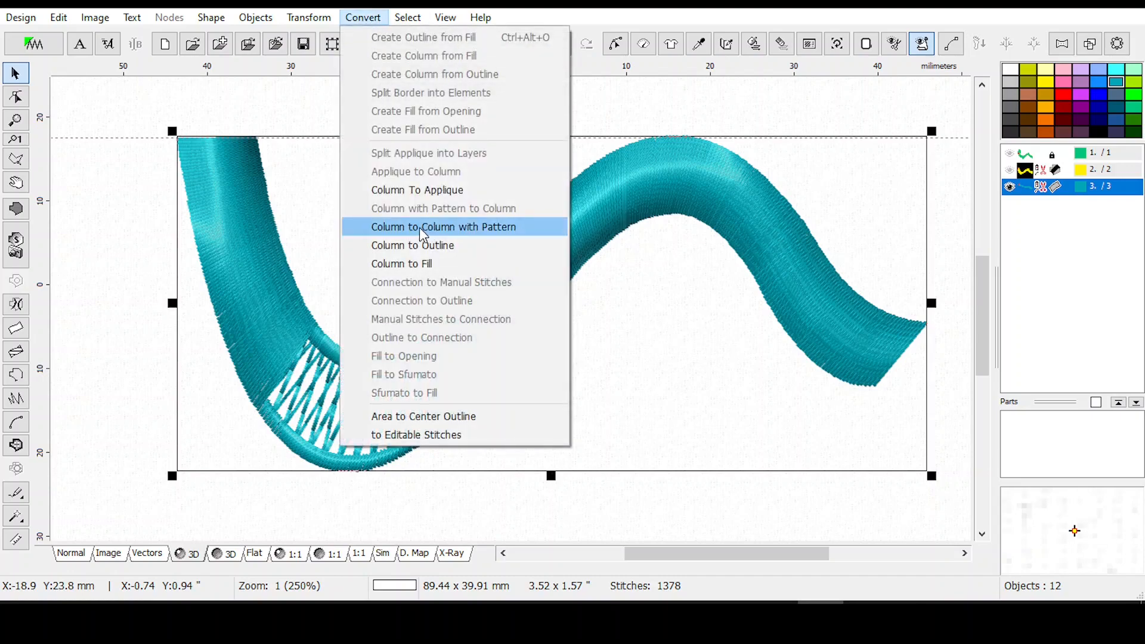
left_click(465, 230)
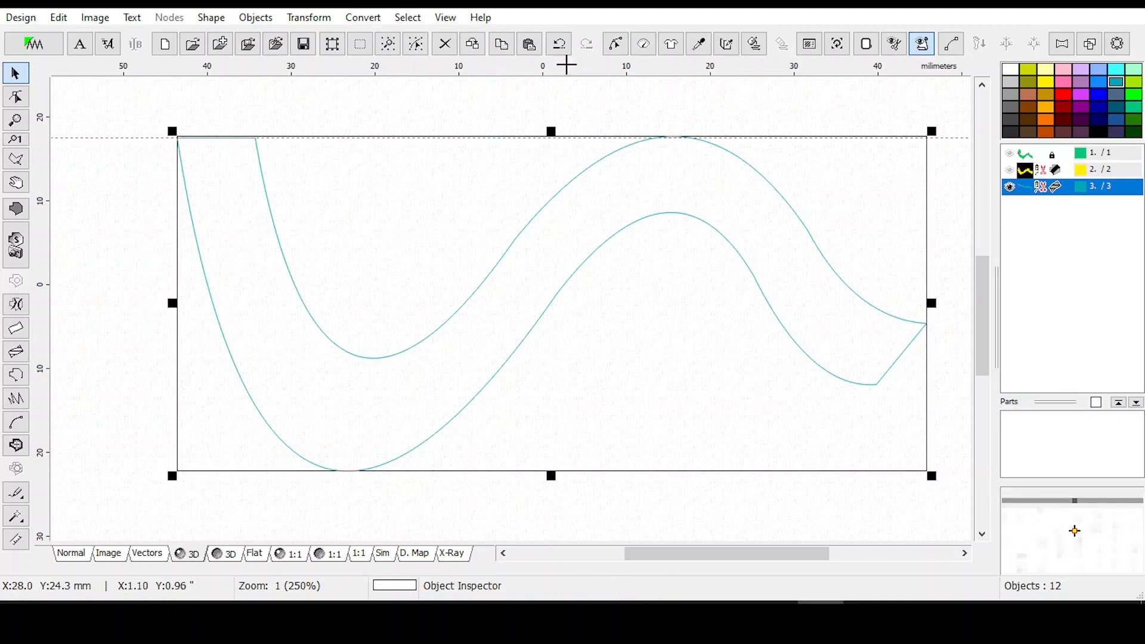
left_click(643, 43)
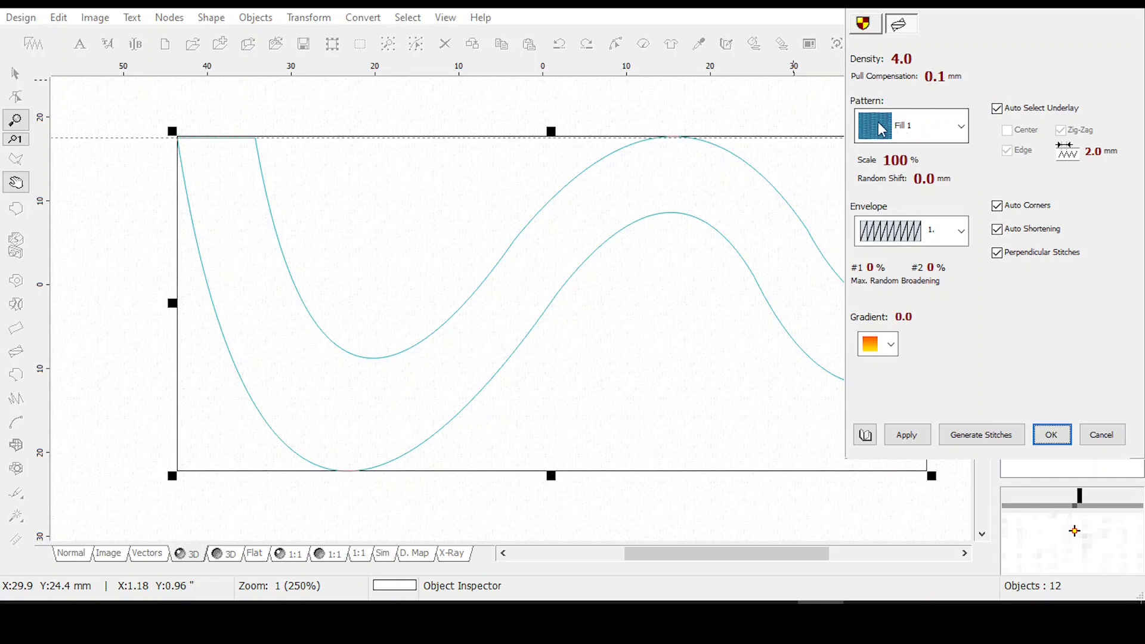
left_click(931, 80)
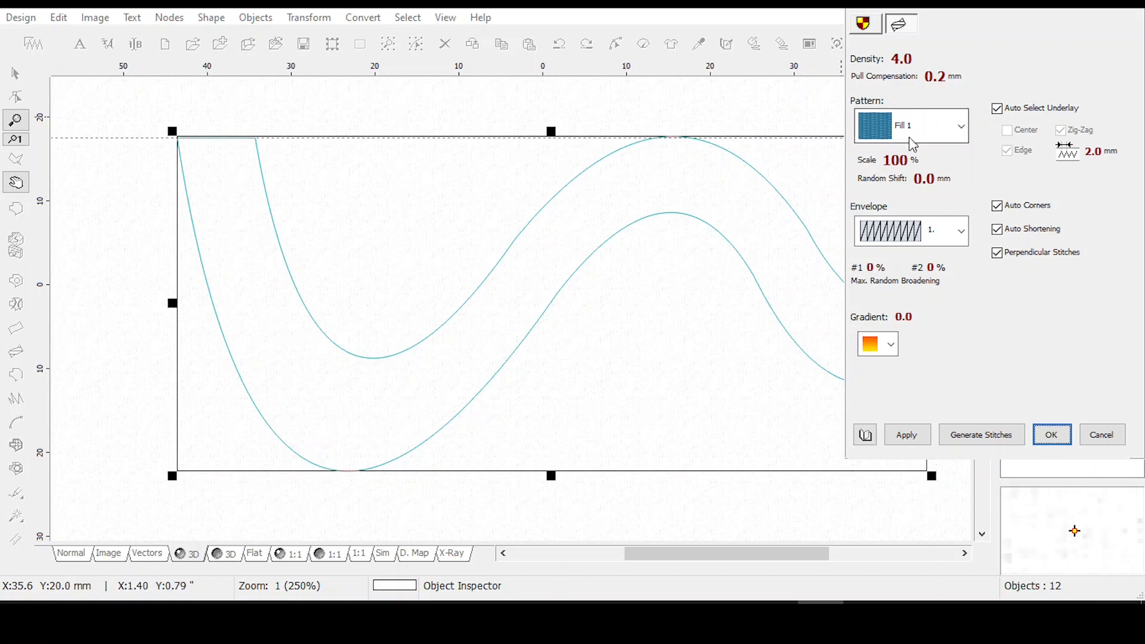
left_click(906, 435)
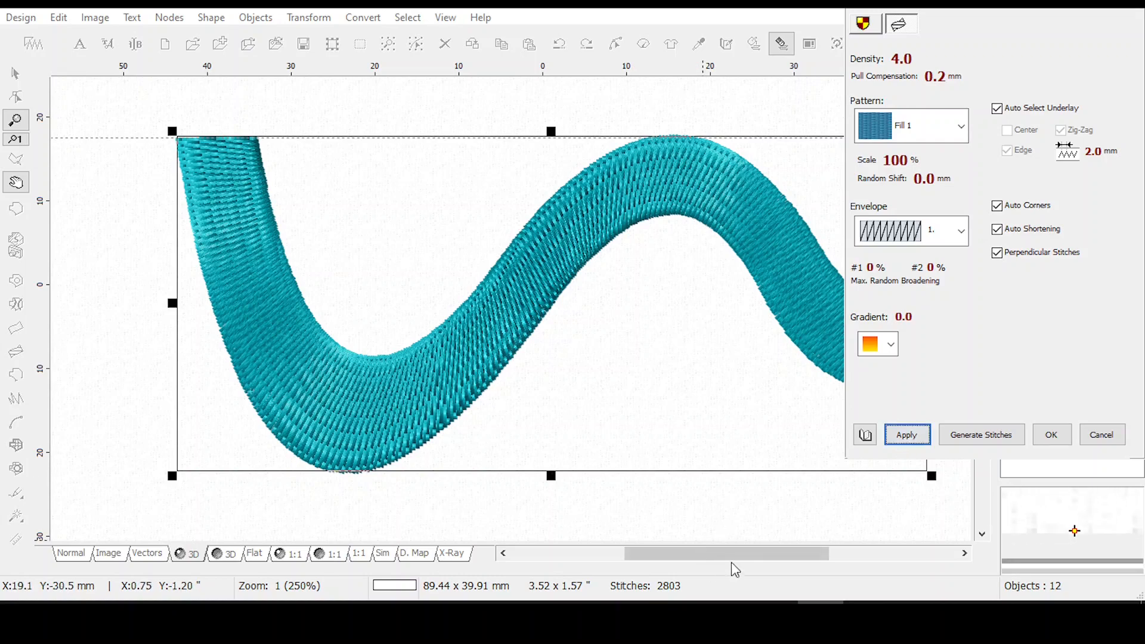
Change the column's stitch pattern to Cusped Lines 2 and apply it.
mouse_move(756, 560)
left_mouse_down()
mouse_move(789, 559)
mouse_move(764, 558)
left_mouse_up()
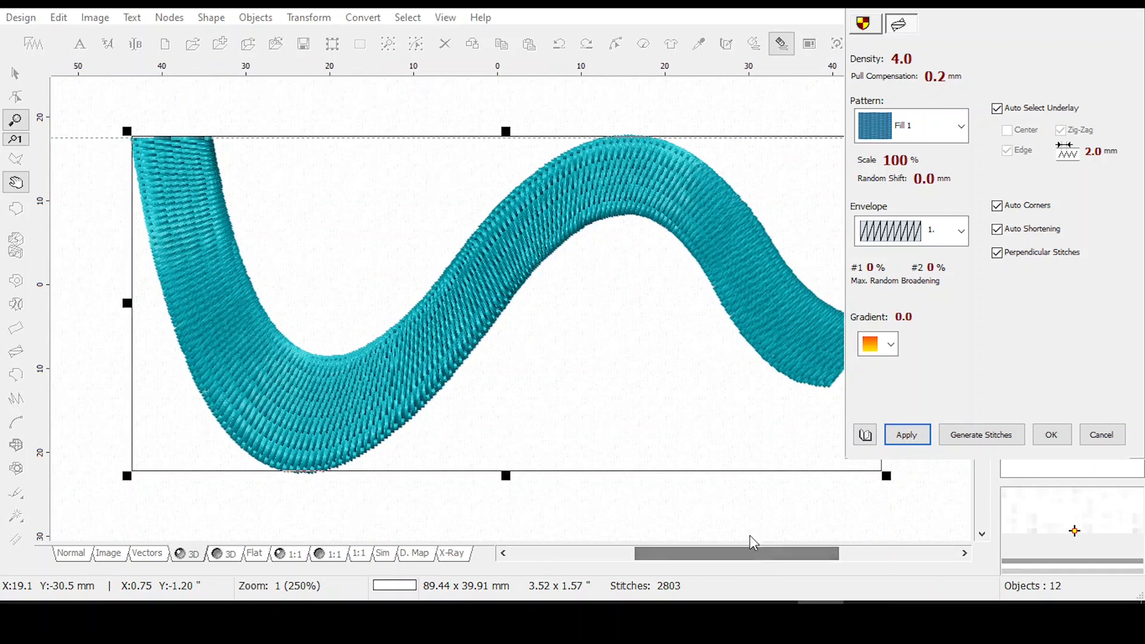
left_click(961, 126)
left_click_drag(959, 193, 958, 274)
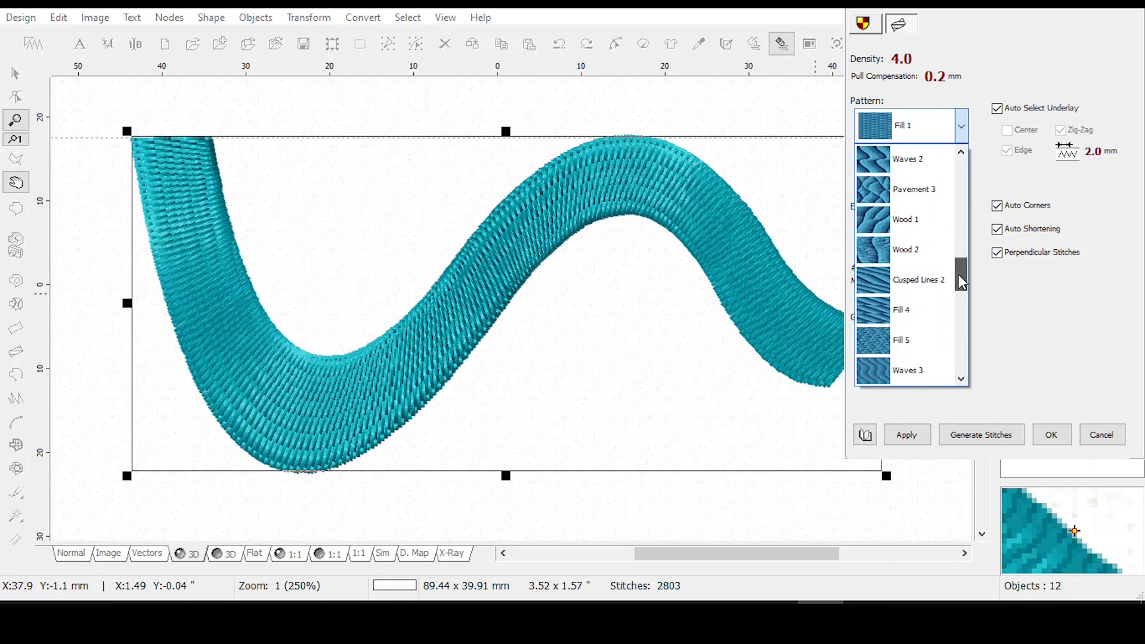
left_click(874, 286)
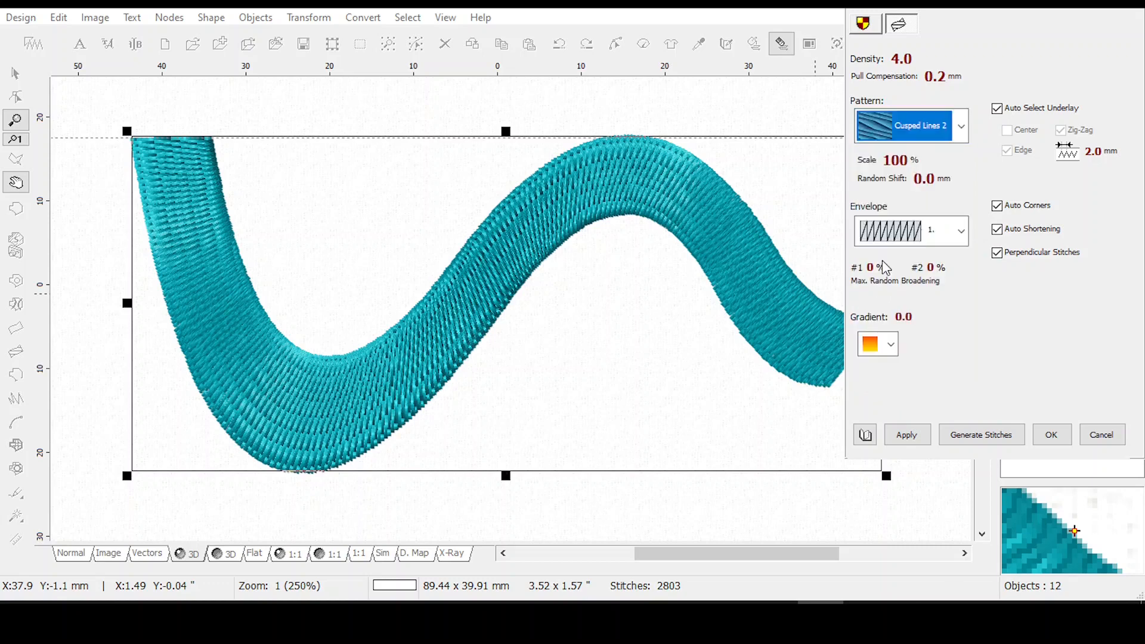
left_click(924, 433)
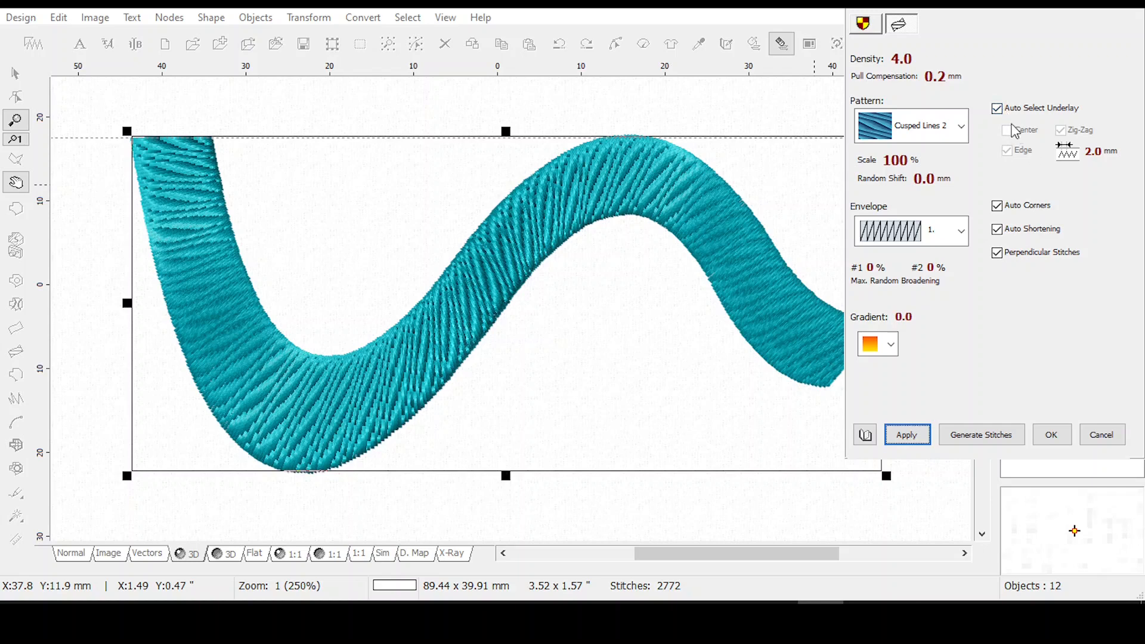
Turn off Auto Corners for the column, keep Auto Shortening and Perpendicular Stitches enabled, and accept the parameters.
left_click(997, 206)
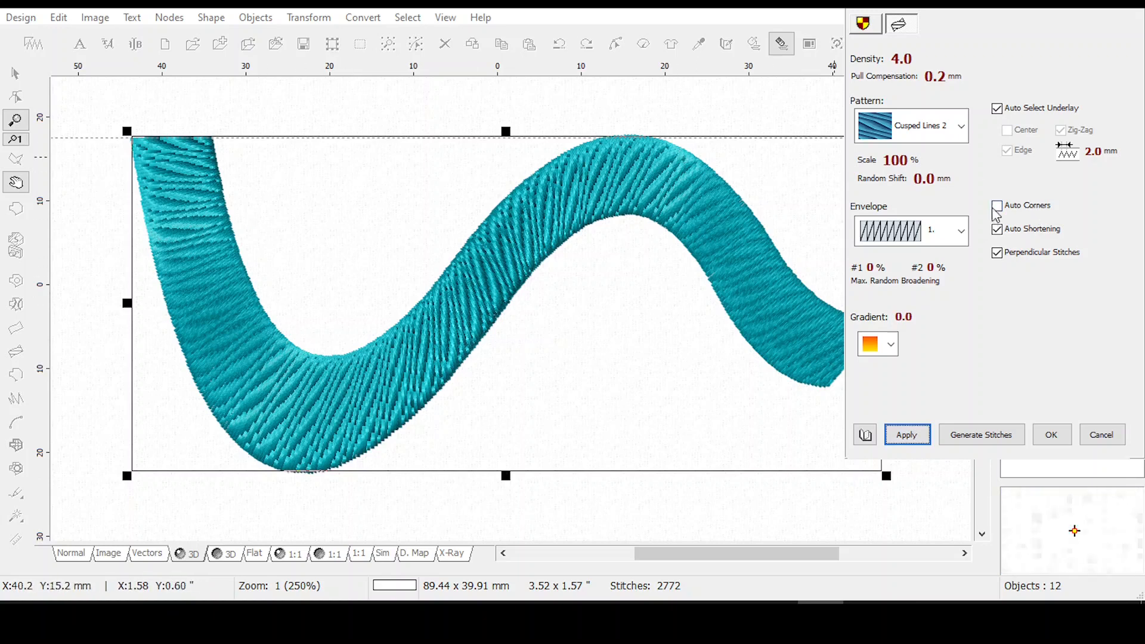
left_click(996, 229)
left_click(997, 232)
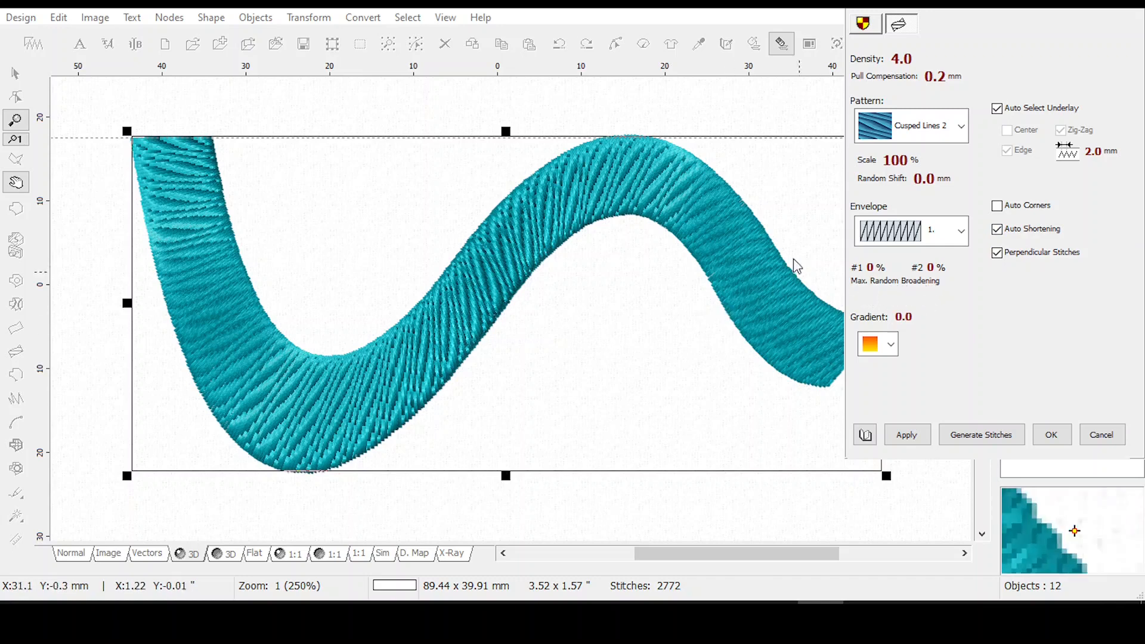
left_click(997, 253)
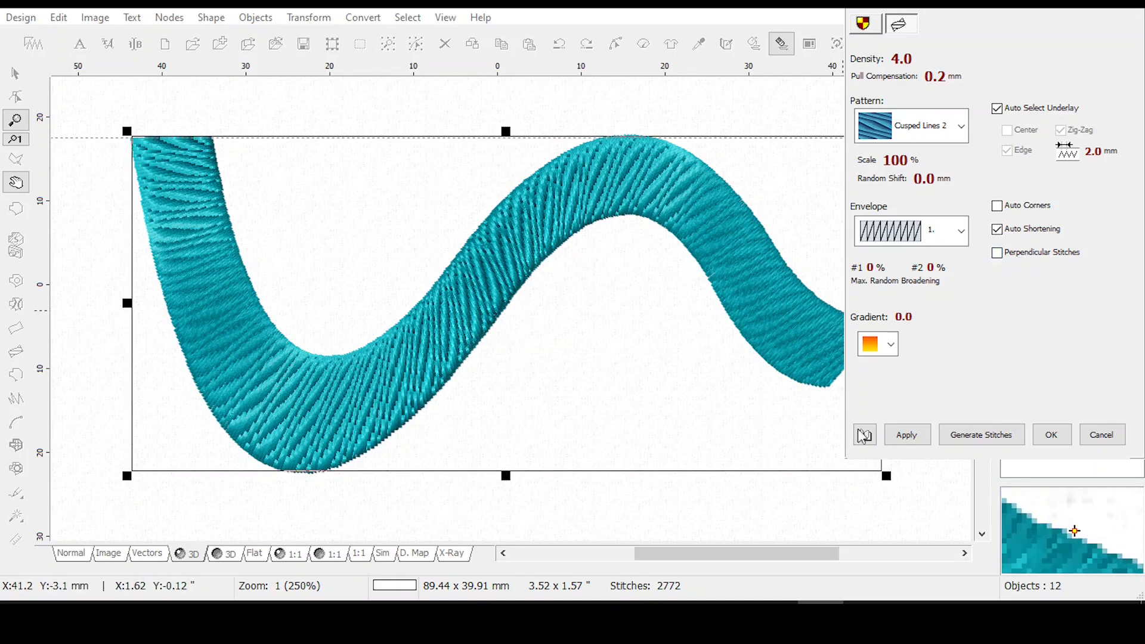
left_click(906, 435)
left_click(997, 253)
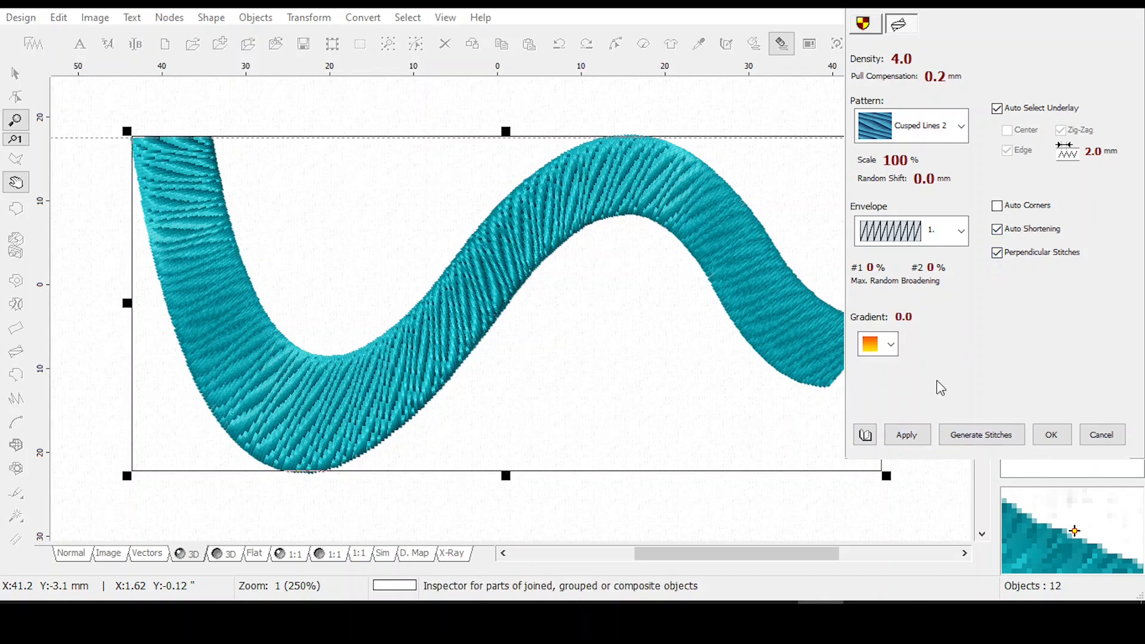
left_click(1055, 435)
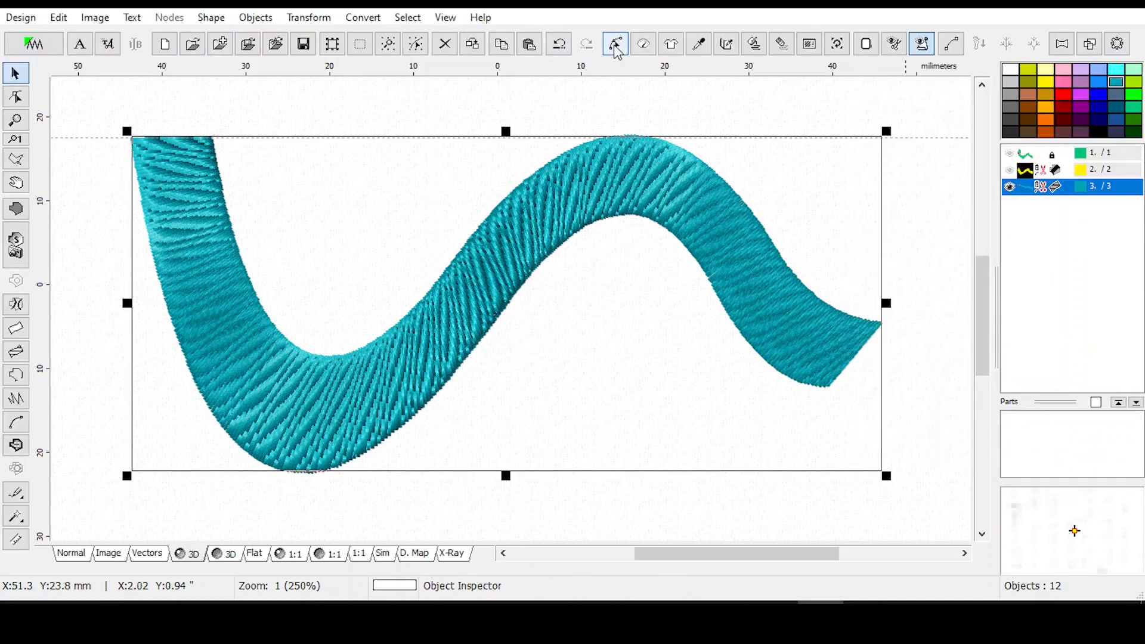
Insert nodes around the hump's crest on both column edges, add an End of Segment there and finish the object.
left_click(616, 46)
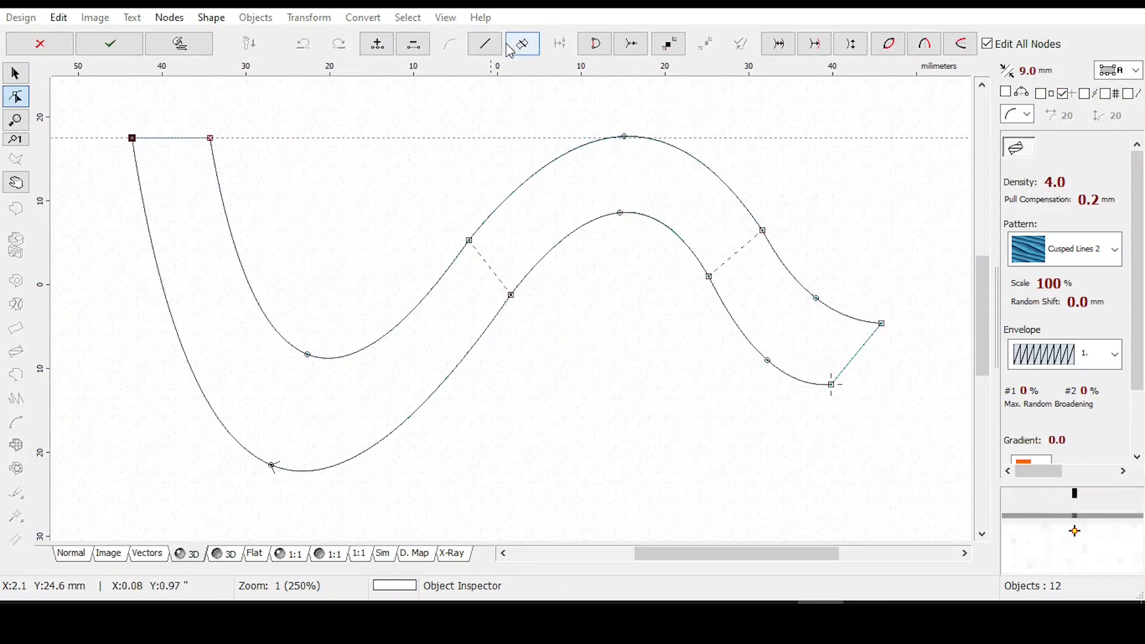
left_click(624, 139)
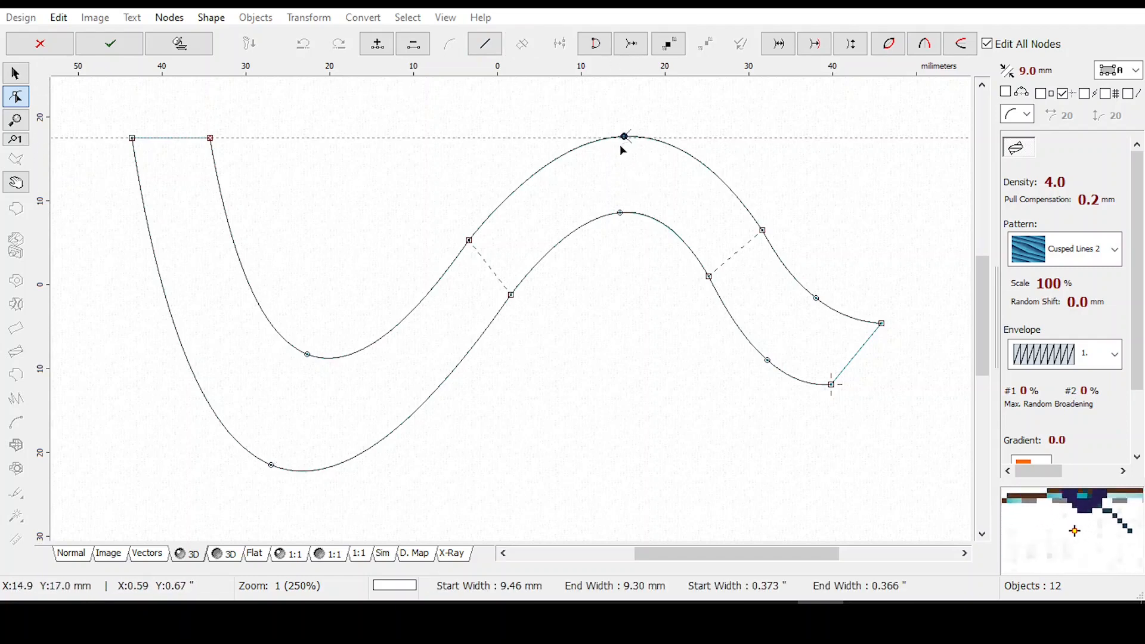
left_click(379, 53)
left_click(620, 213)
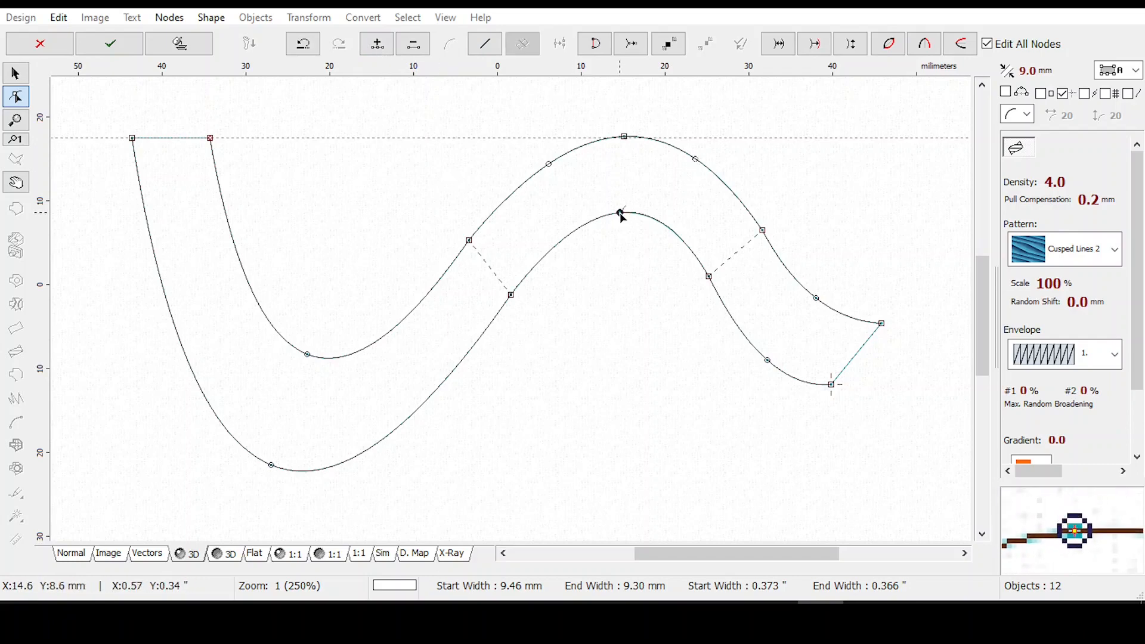
left_click(377, 44)
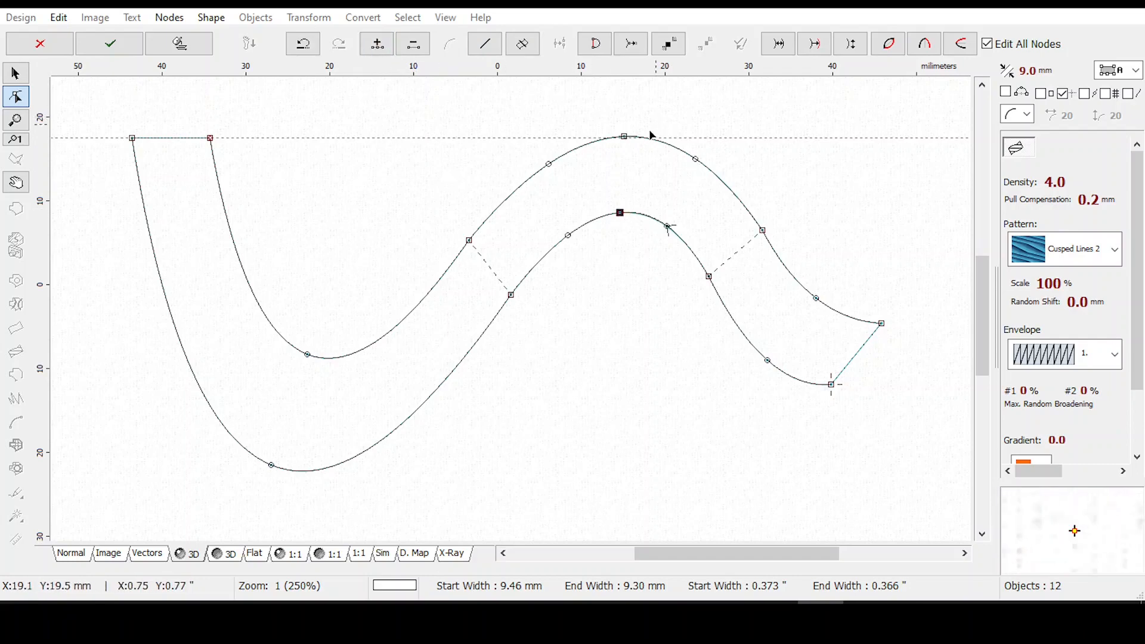
right_click(621, 218)
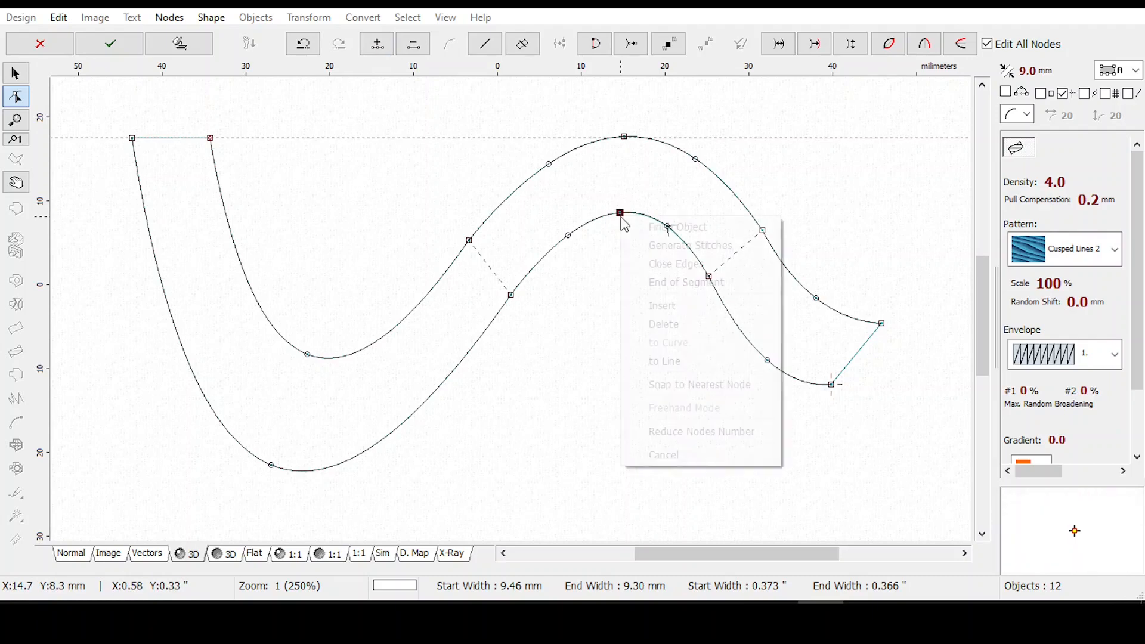
left_click(671, 283)
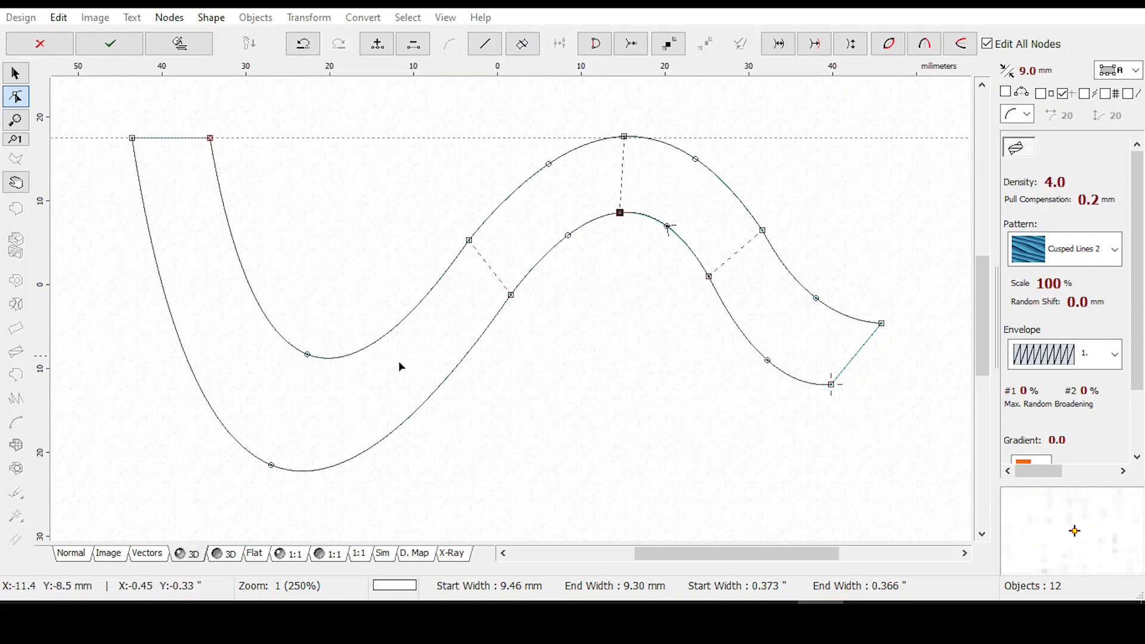
left_click(110, 43)
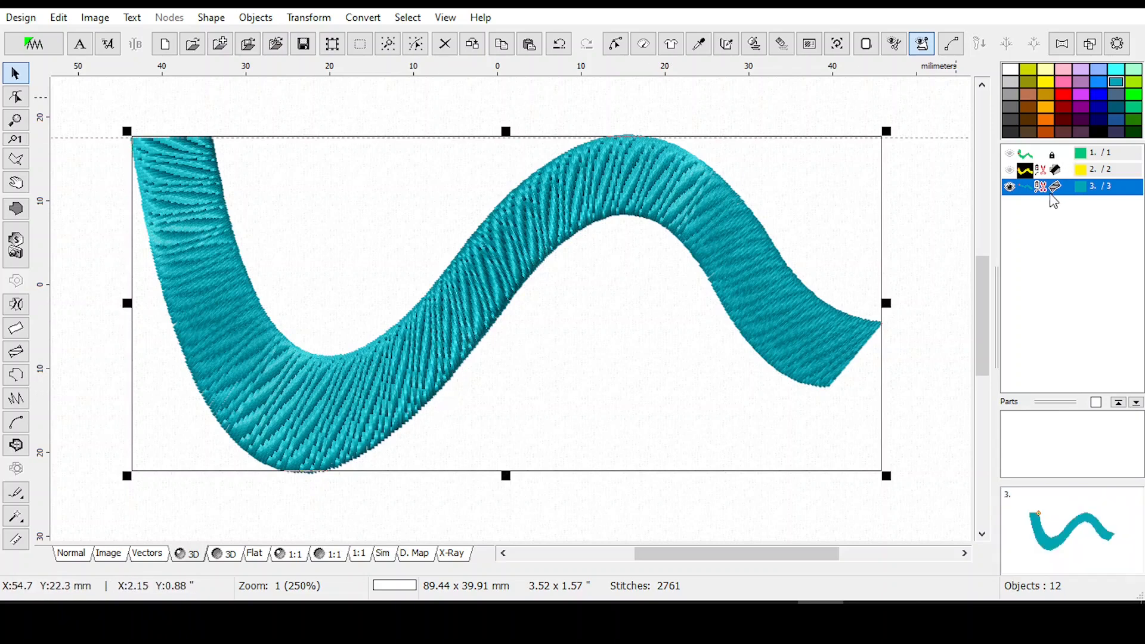
Duplicate the teal column and color the copy yellow.
left_click(1043, 191)
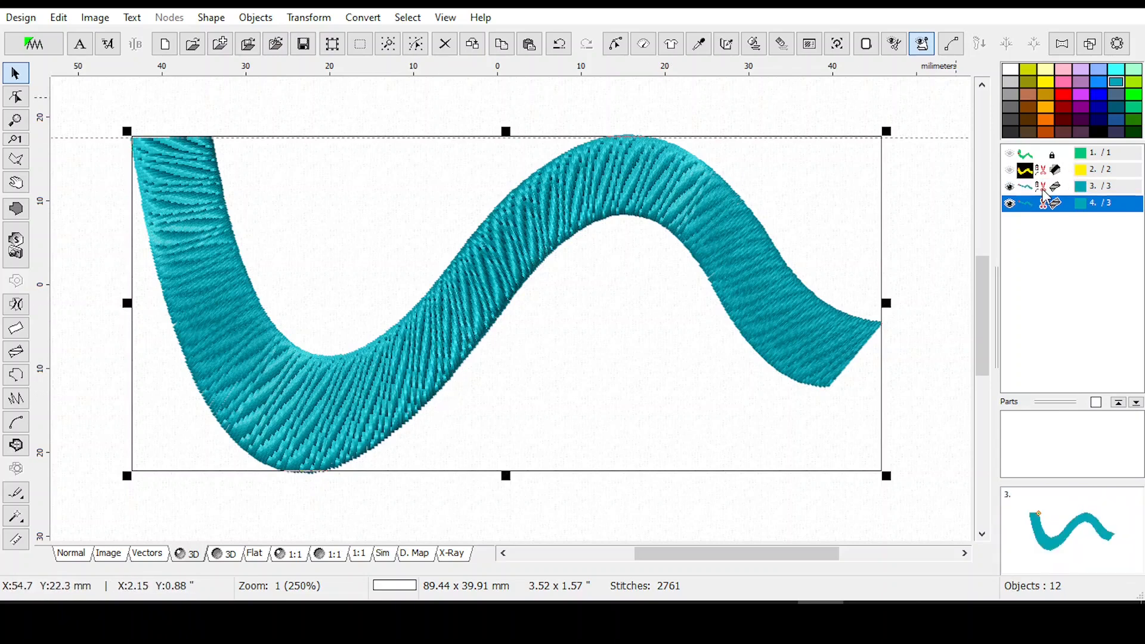
left_click(1045, 84)
left_click(1061, 188)
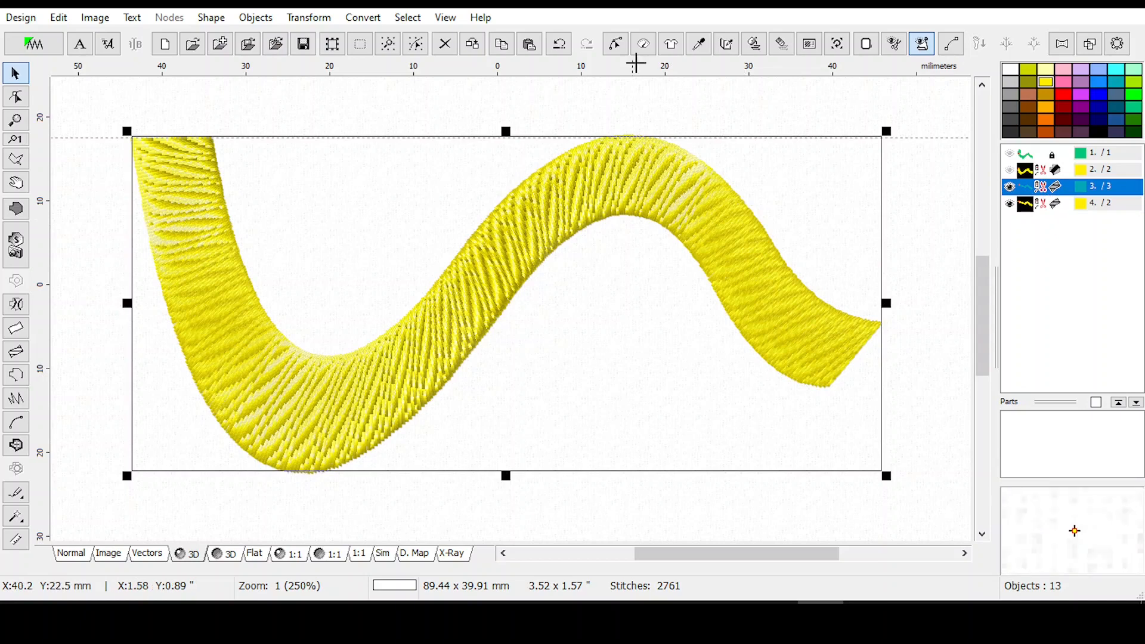
left_click(615, 43)
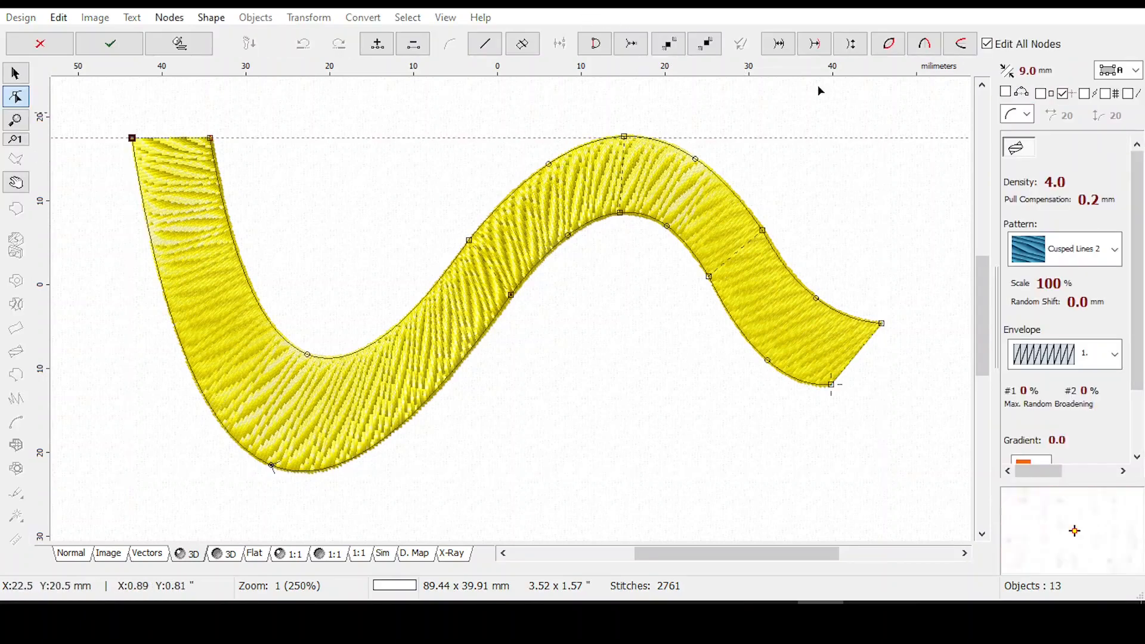
key("Escape")
Erase the stitches of the yellow copy so it serves as an outline.
left_click(1017, 208)
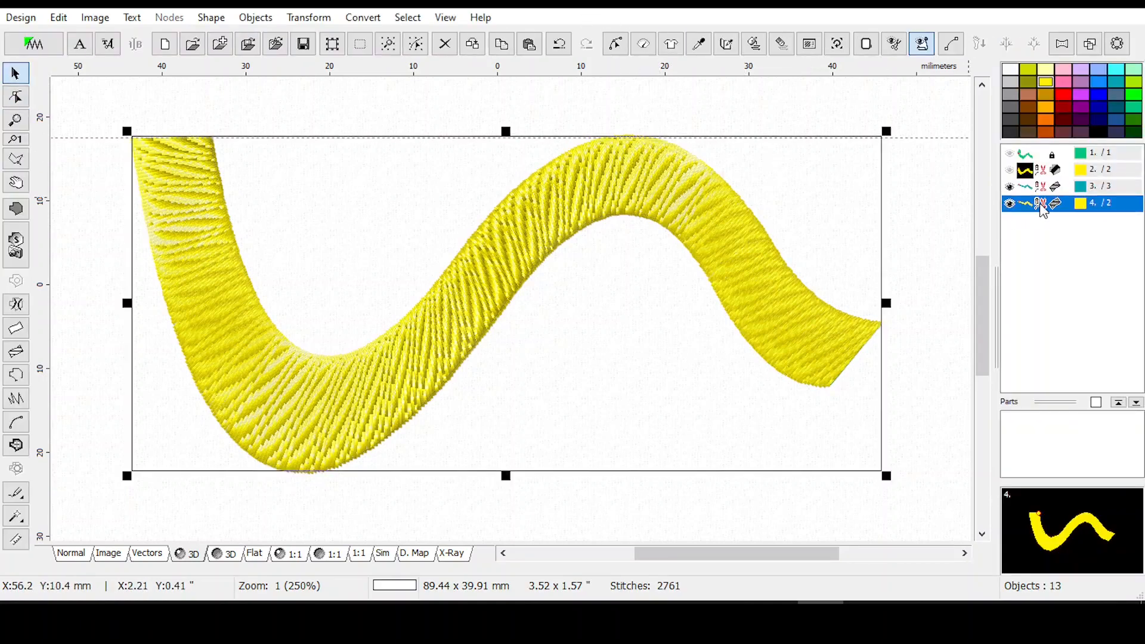
left_click(255, 18)
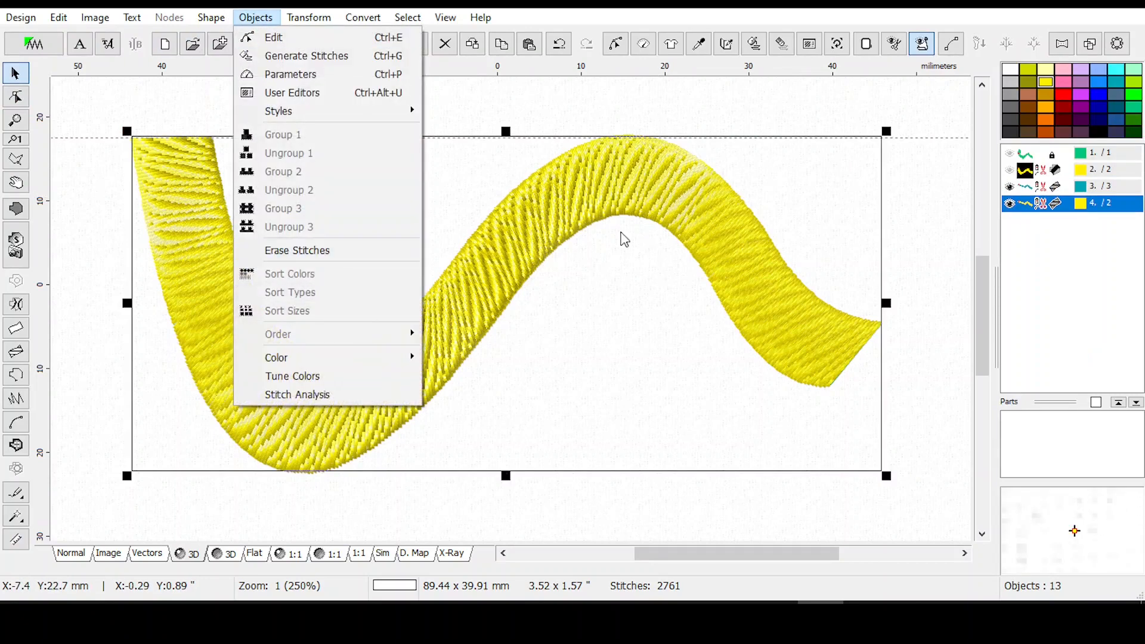
left_click(326, 254)
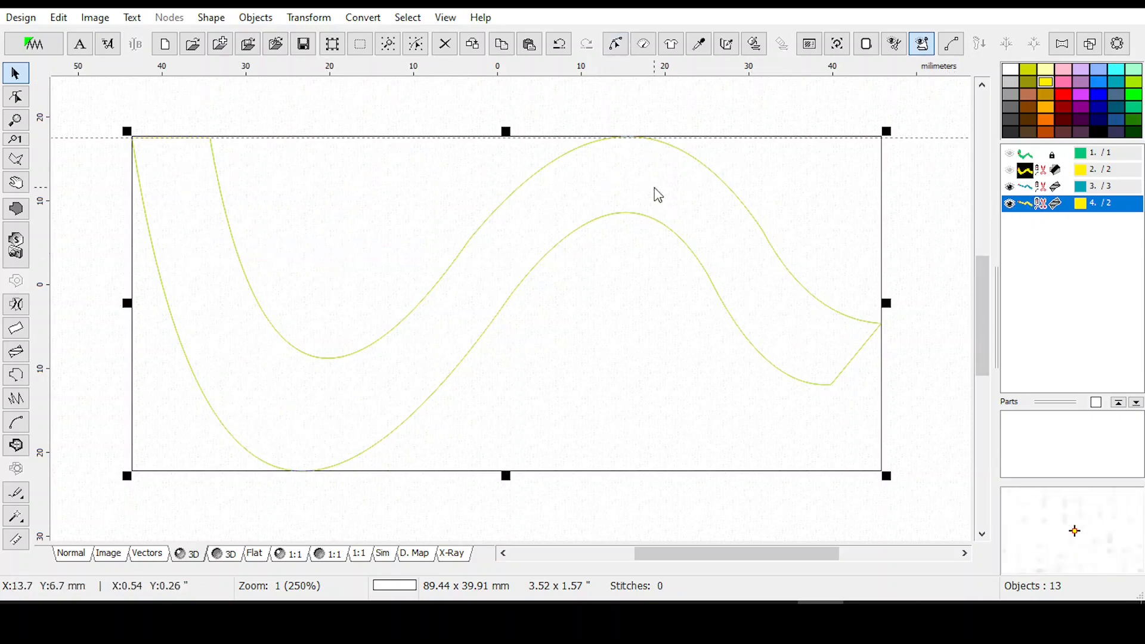
Align the teal column's inner crest node vertically with the outer one, using a vertical guide line at about 15 mm with snapping enabled.
left_click(1048, 191)
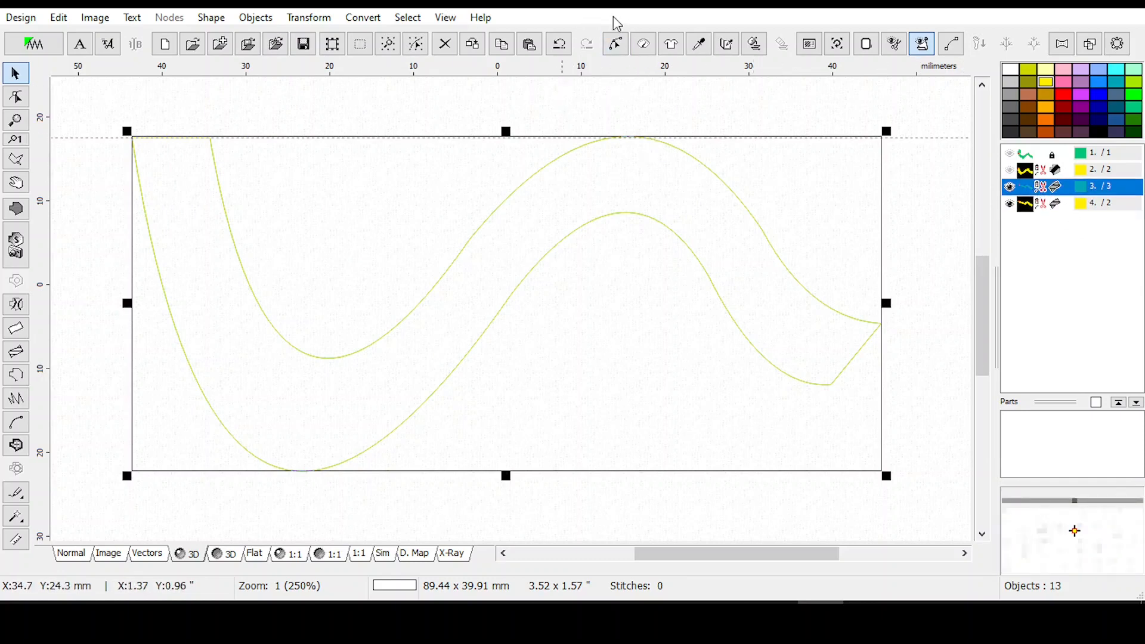
left_click(615, 44)
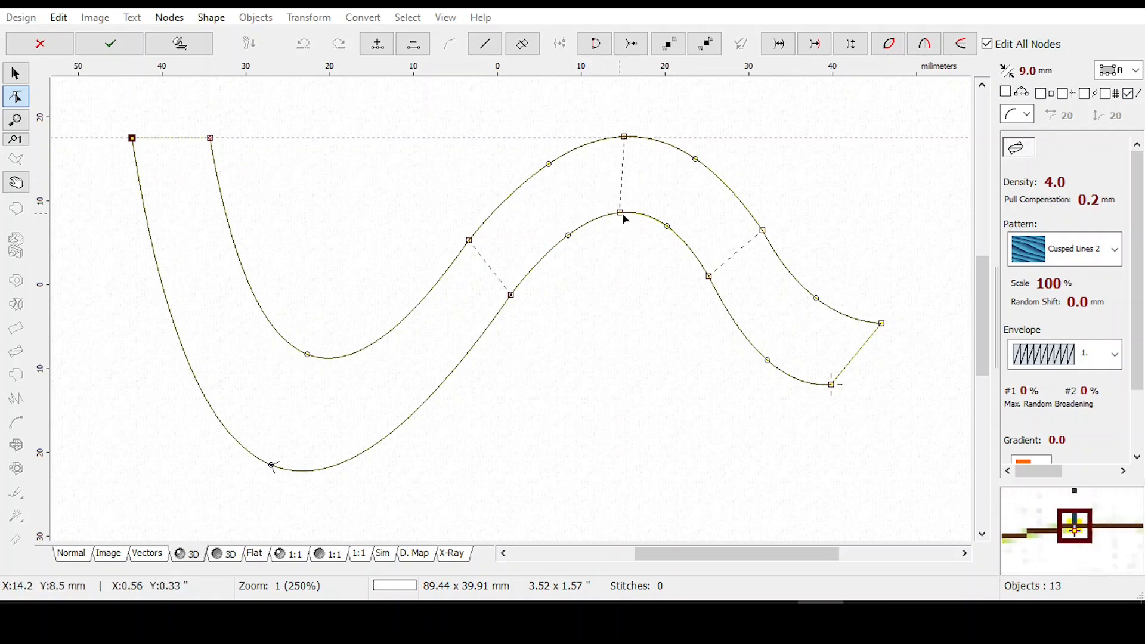
left_click_drag(624, 217, 628, 214)
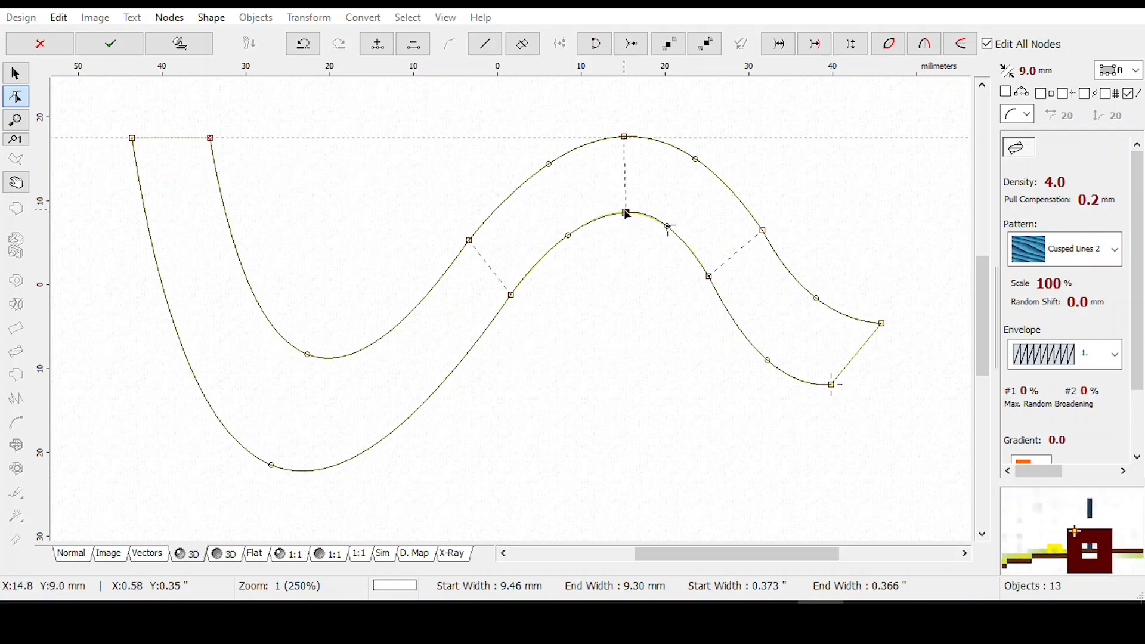
left_click_drag(41, 179, 628, 306)
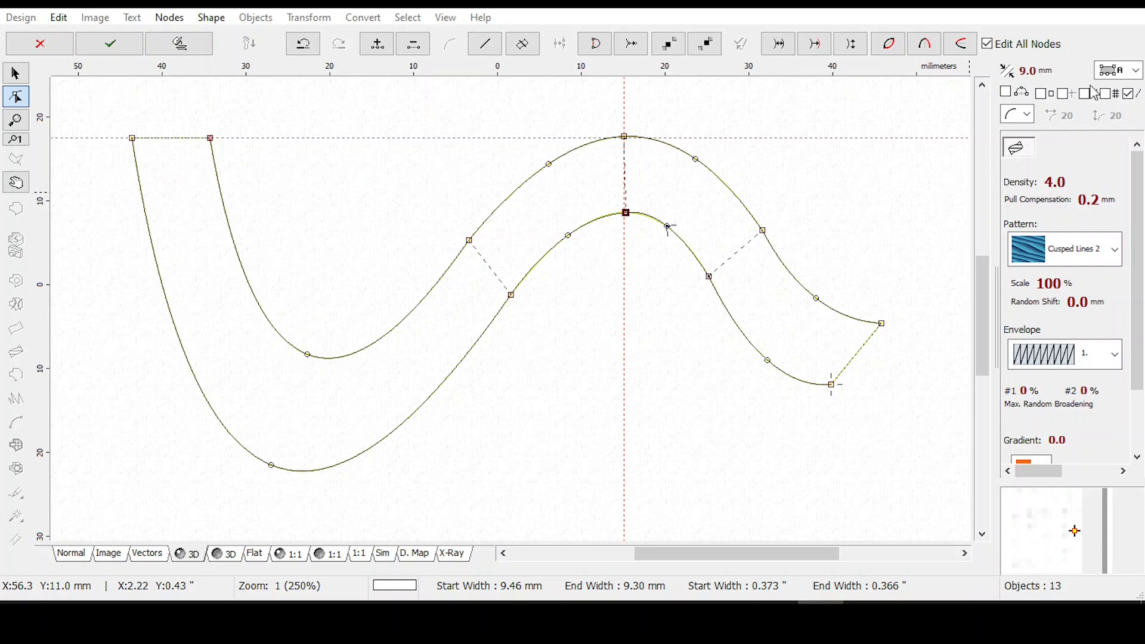
left_click(1066, 95)
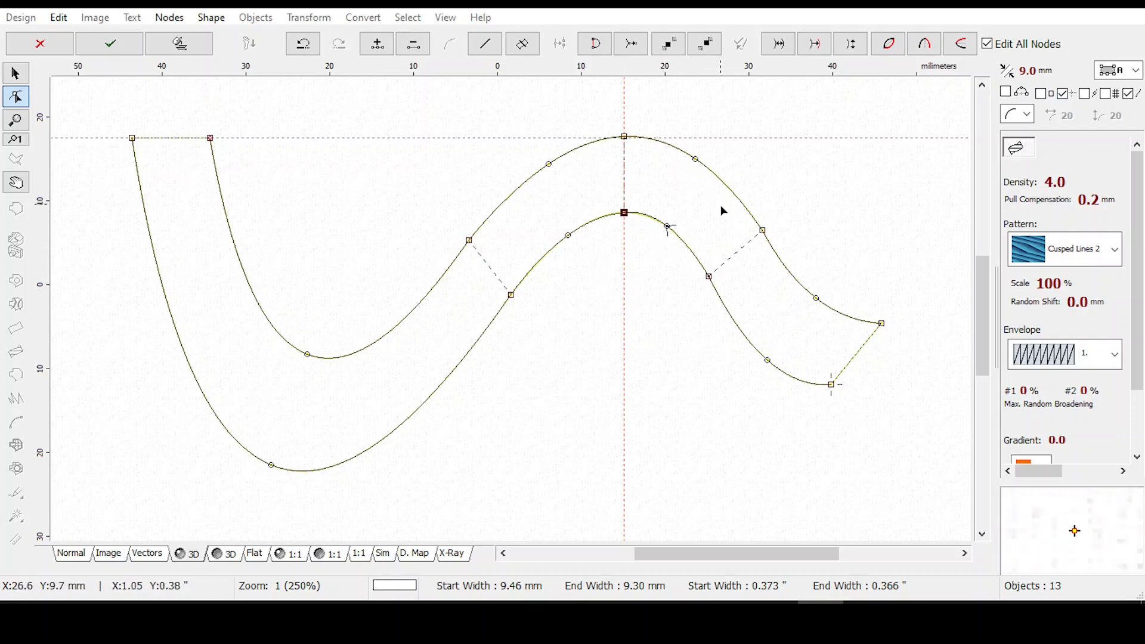
Insert nodes on both edges just past the hump's crest and add an End of Segment between them.
left_click(696, 159)
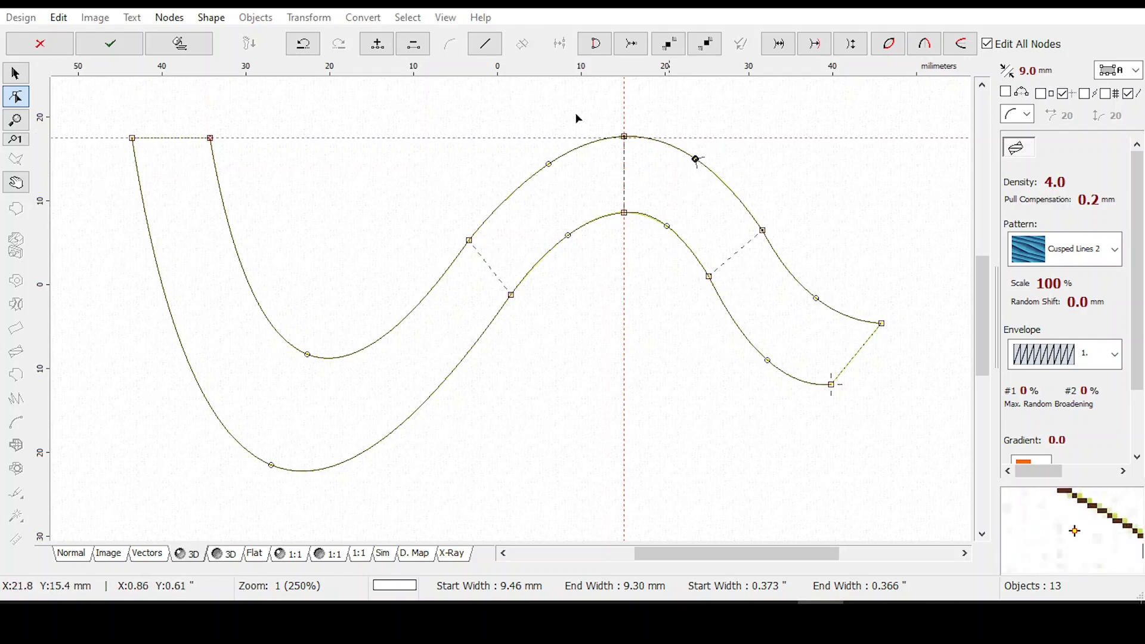
left_click(669, 227)
left_click(376, 45)
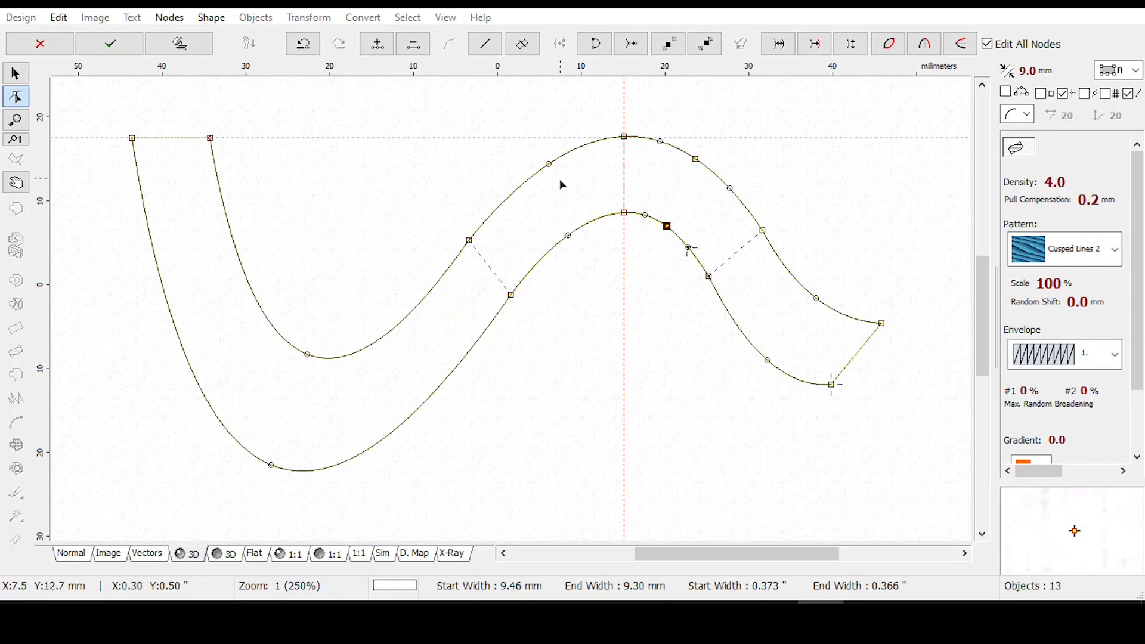
right_click(668, 227)
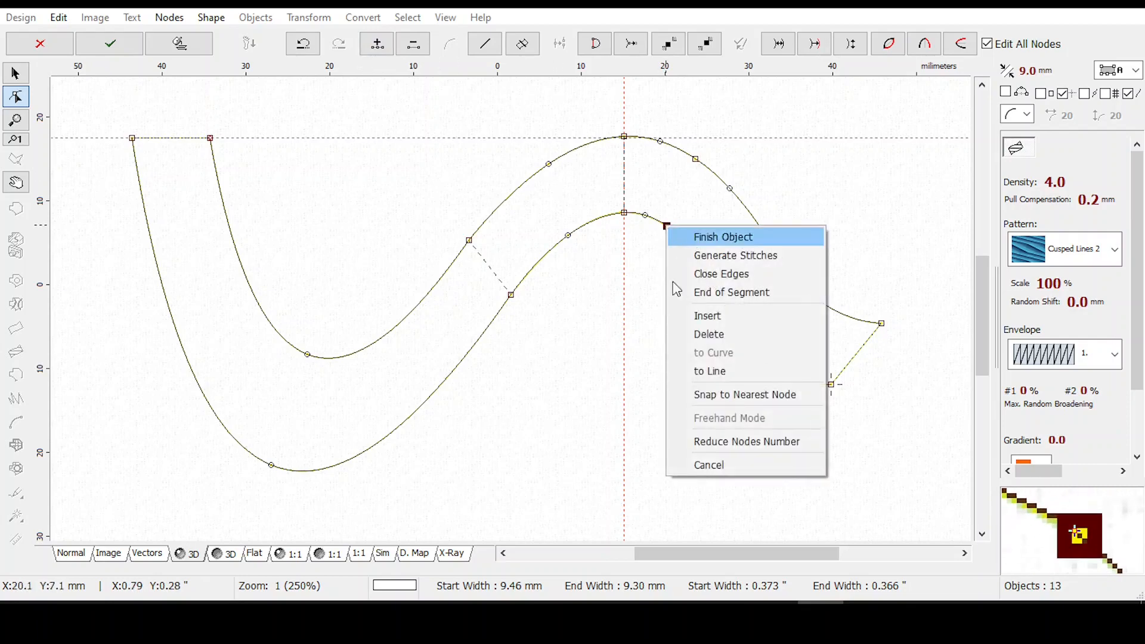
left_click(712, 292)
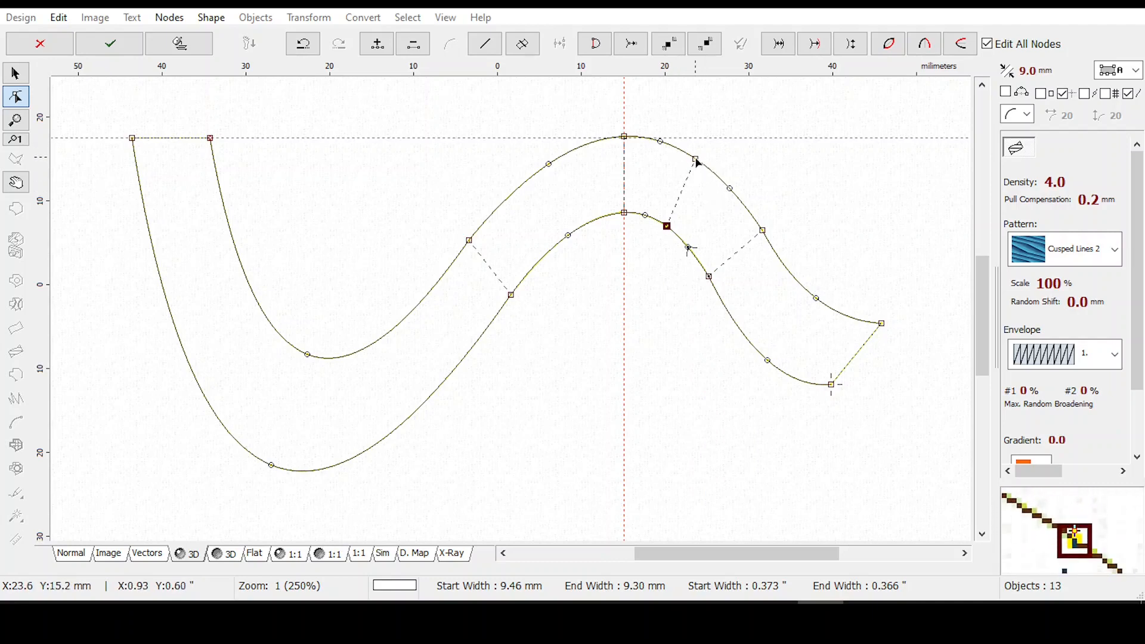
Slide the new outer-edge node down the curve, adjust its neighboring curve nodes to match the yellow outline, and finish the object.
left_click_drag(697, 162, 712, 178)
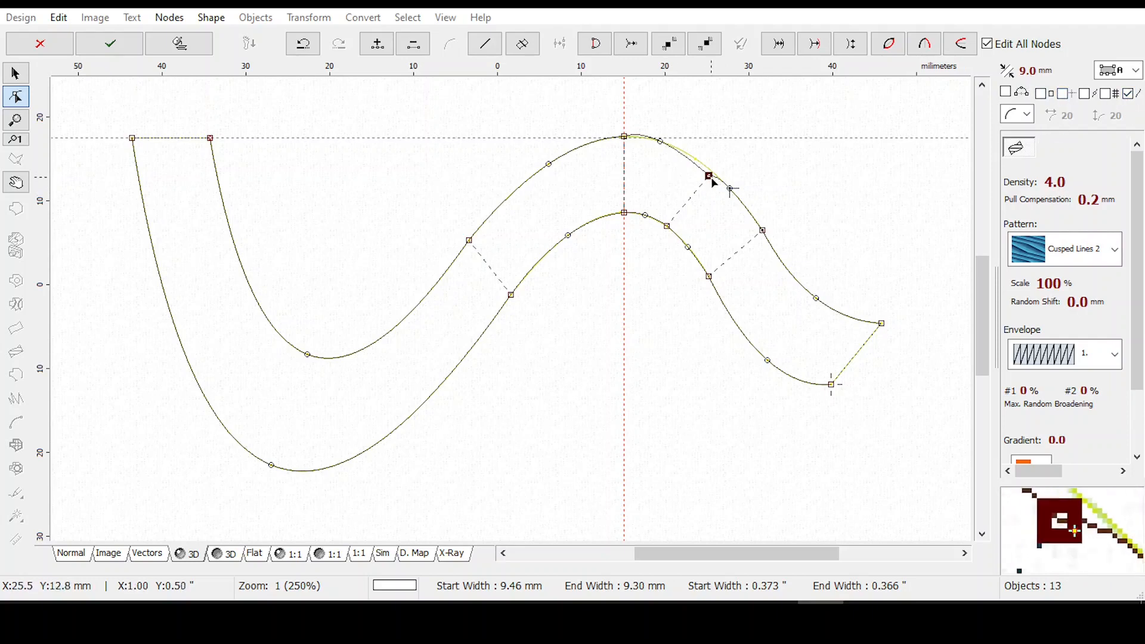
left_click_drag(712, 179, 706, 167)
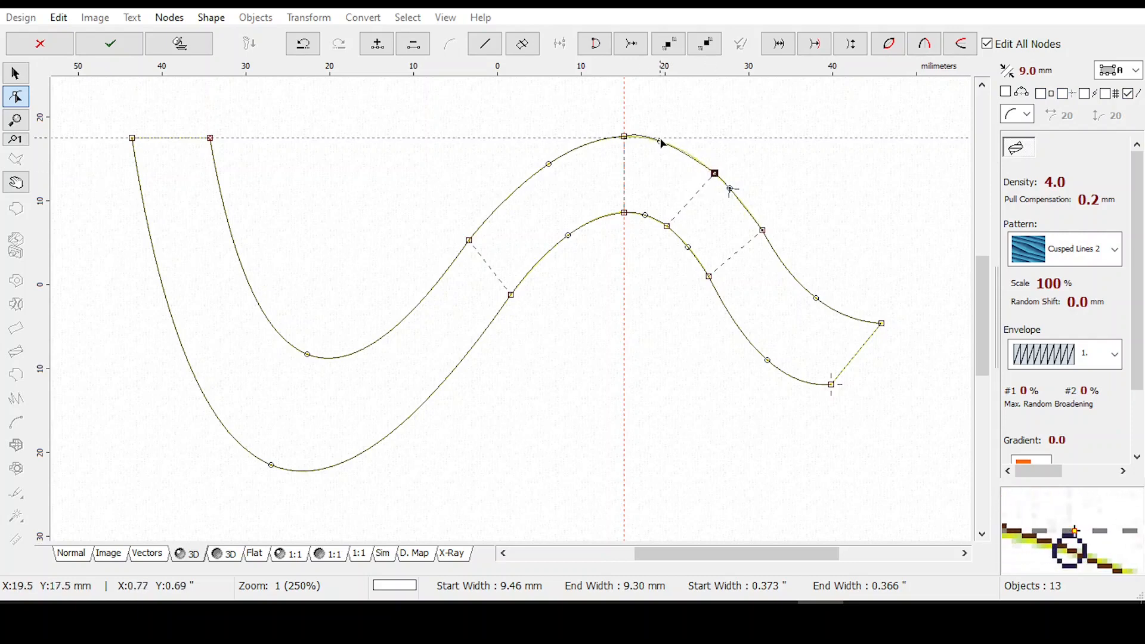
left_click_drag(660, 141, 671, 146)
scroll(682, 125, "up", 1)
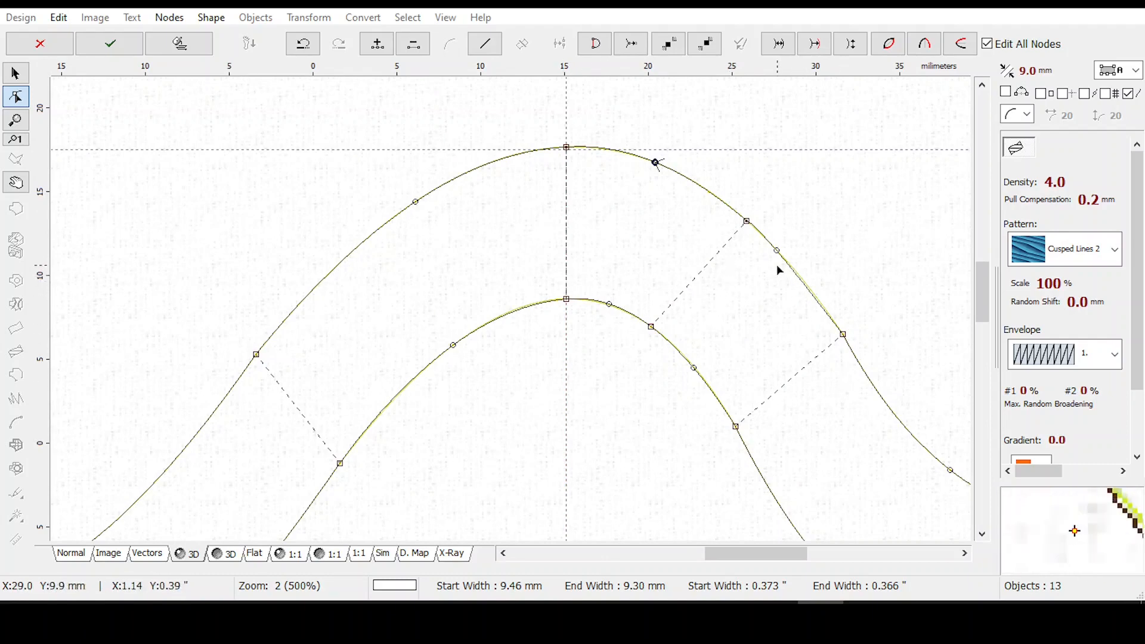
left_click_drag(779, 253, 798, 273)
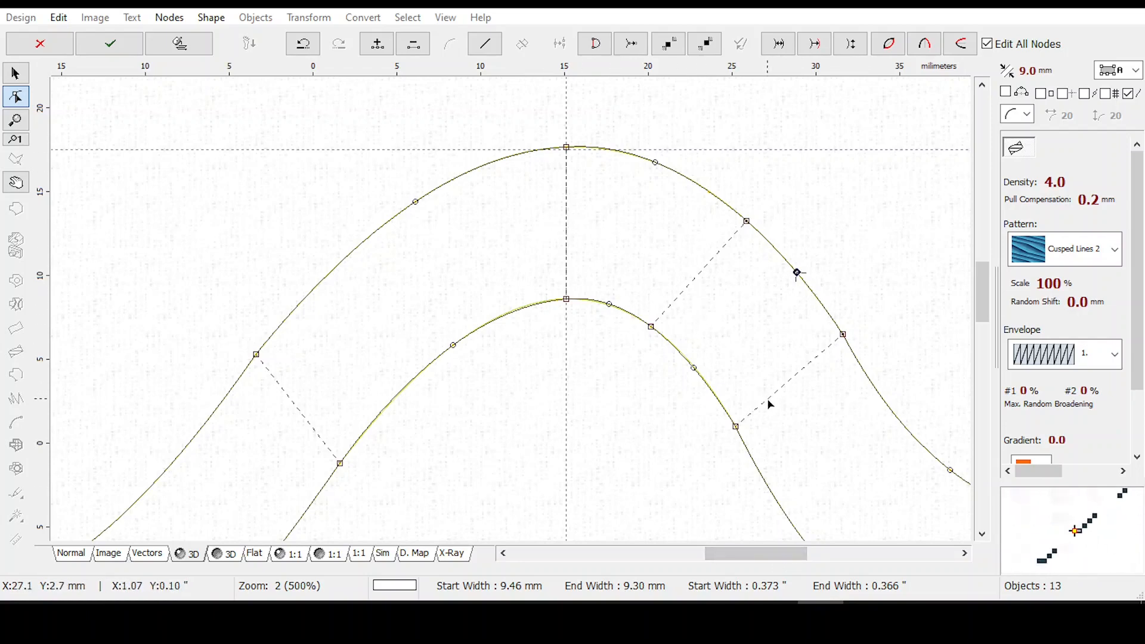
key("Return")
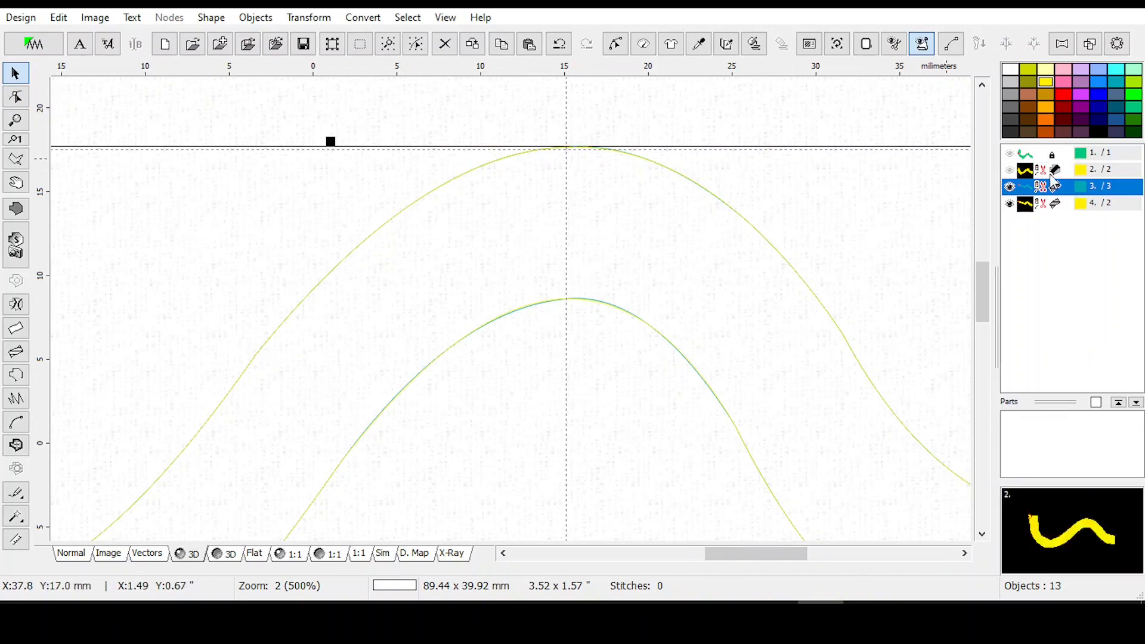
Edit the teal column again and pull the tail's outer-edge curve node outward to widen the tail section.
left_click(616, 45)
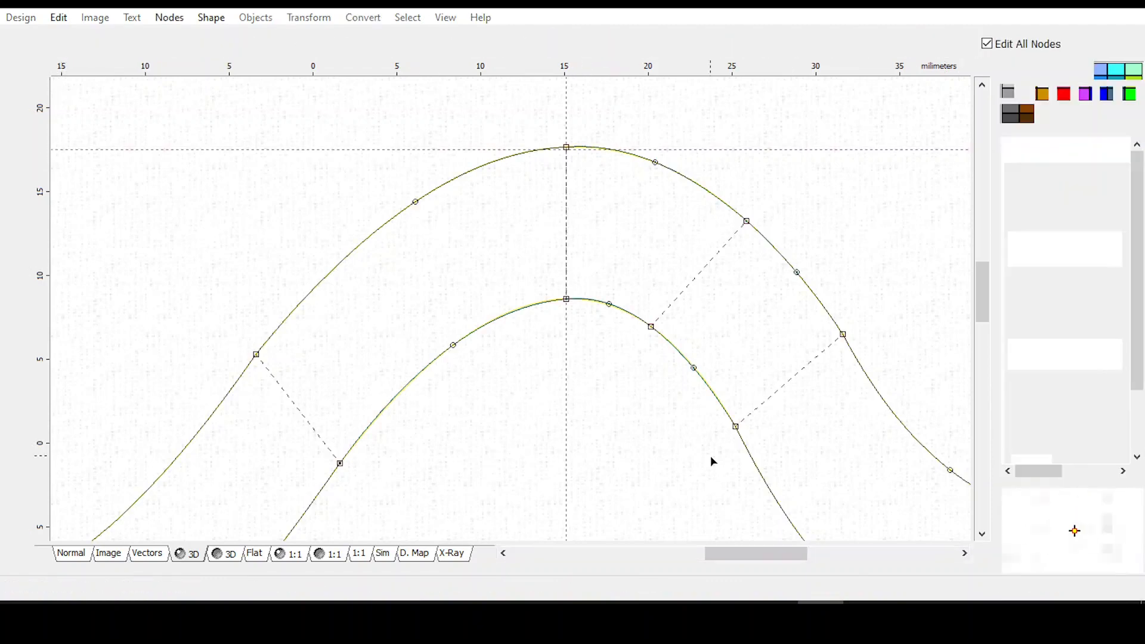
left_click_drag(853, 470, 697, 315)
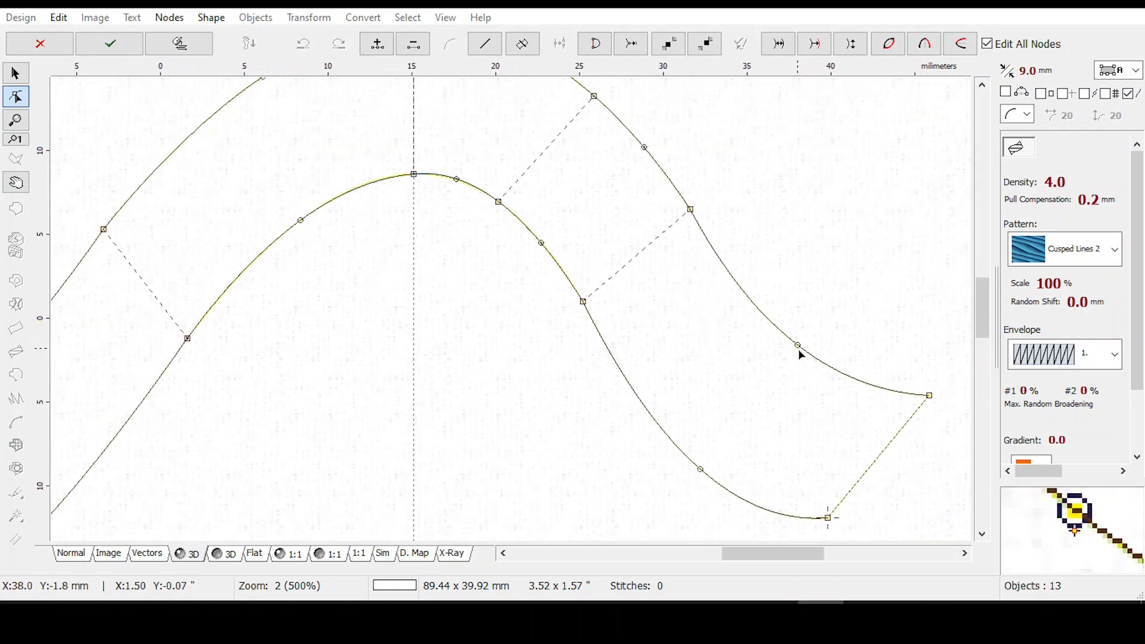
left_click_drag(797, 346, 818, 344)
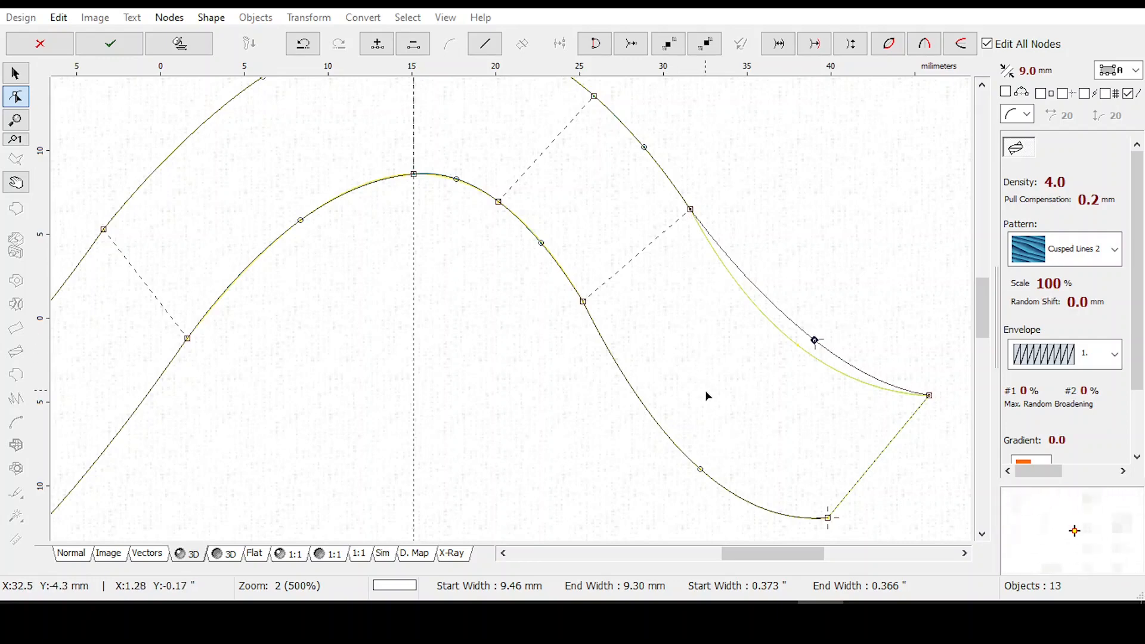
Insert nodes around the inner and outer curve points of the large trough and add an End of Segment there.
scroll(706, 393, "down", 1)
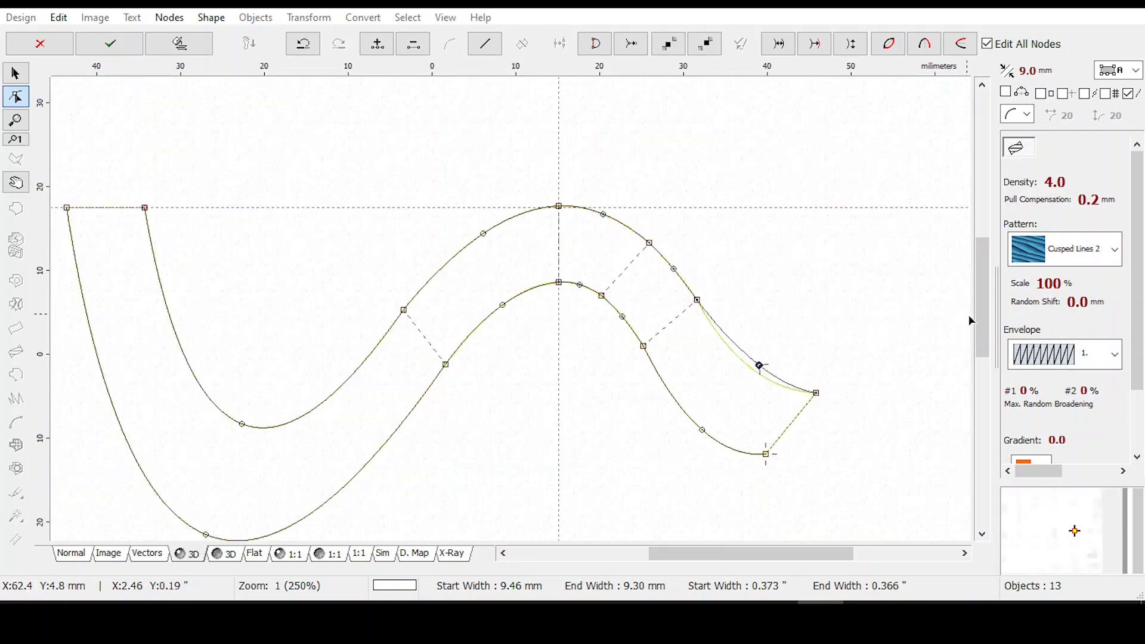
scroll(979, 338, "down", 2)
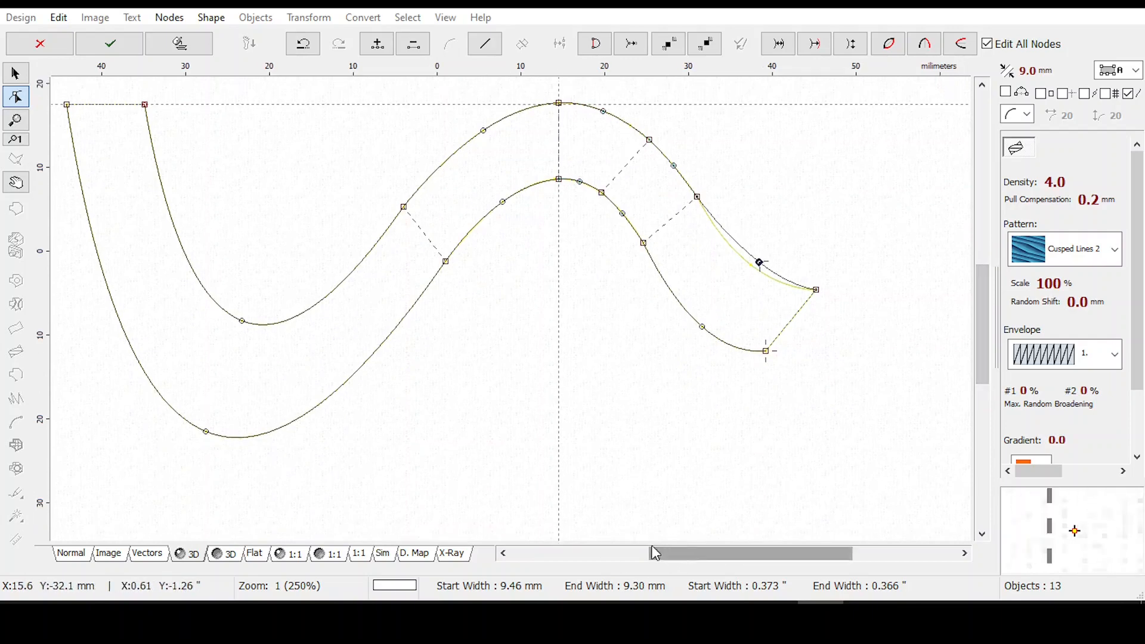
scroll(653, 551, "left", 2)
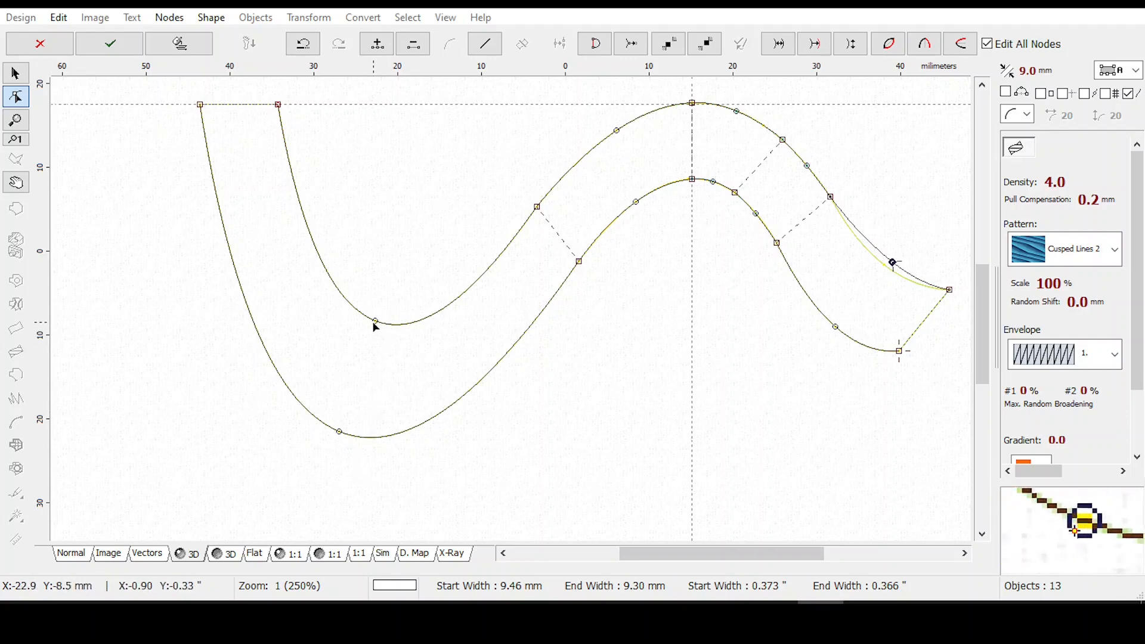
left_click(377, 44)
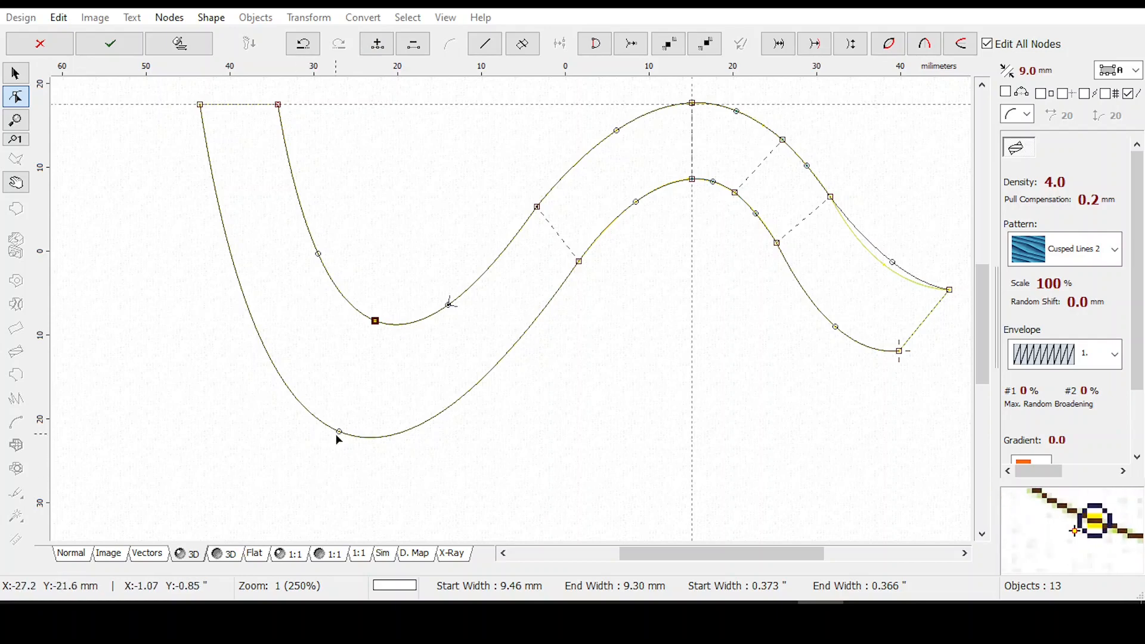
left_click(343, 141)
left_click(377, 43)
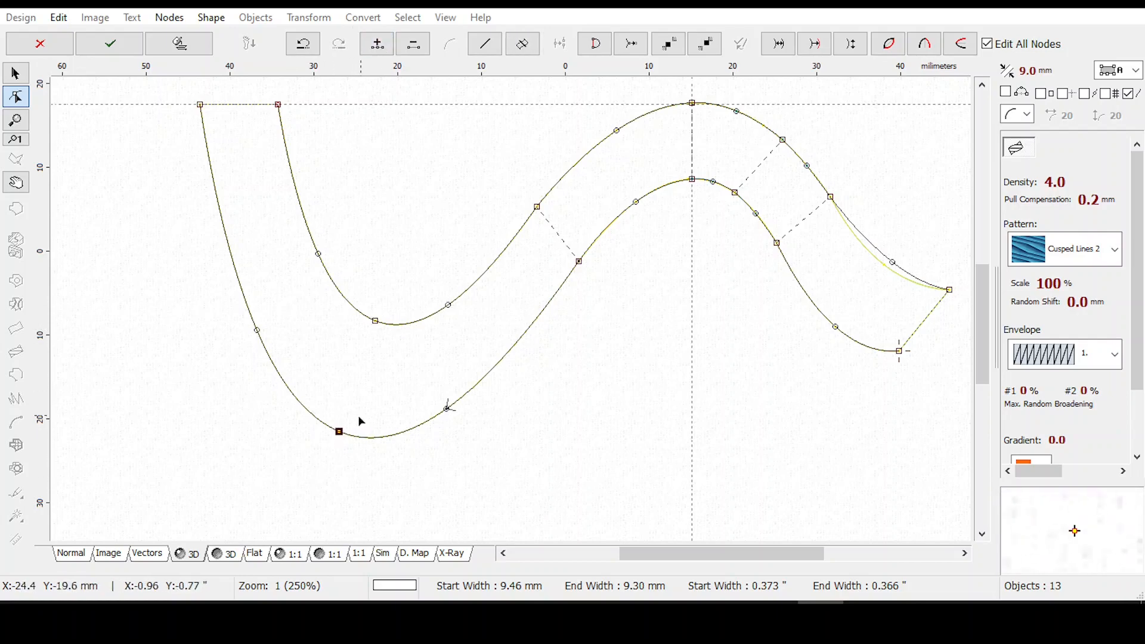
right_click(338, 432)
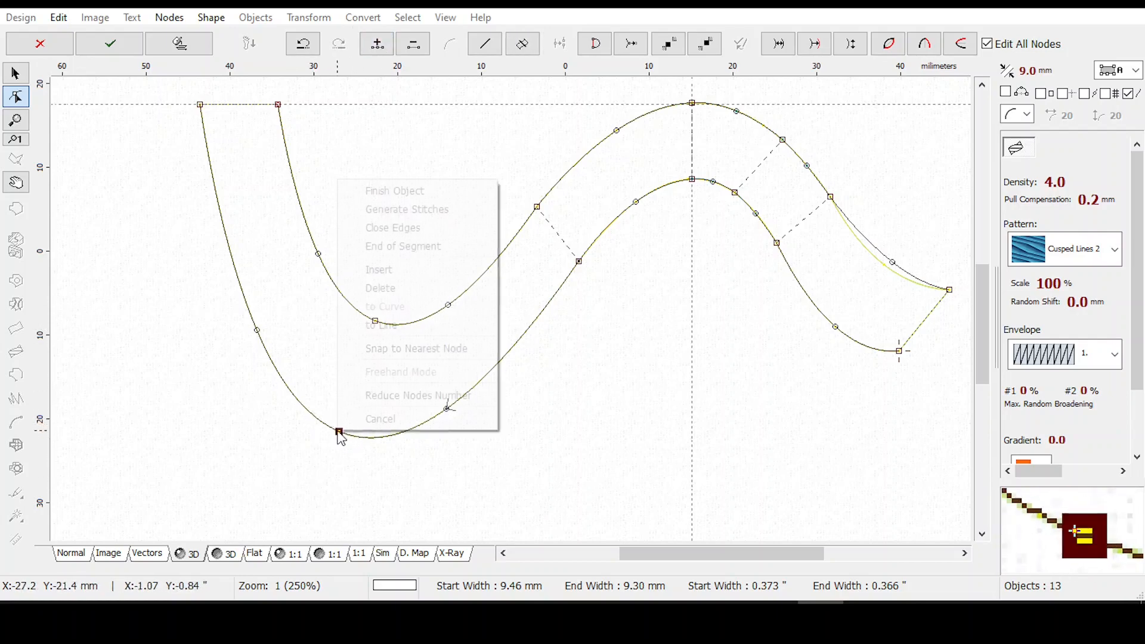
left_click(403, 246)
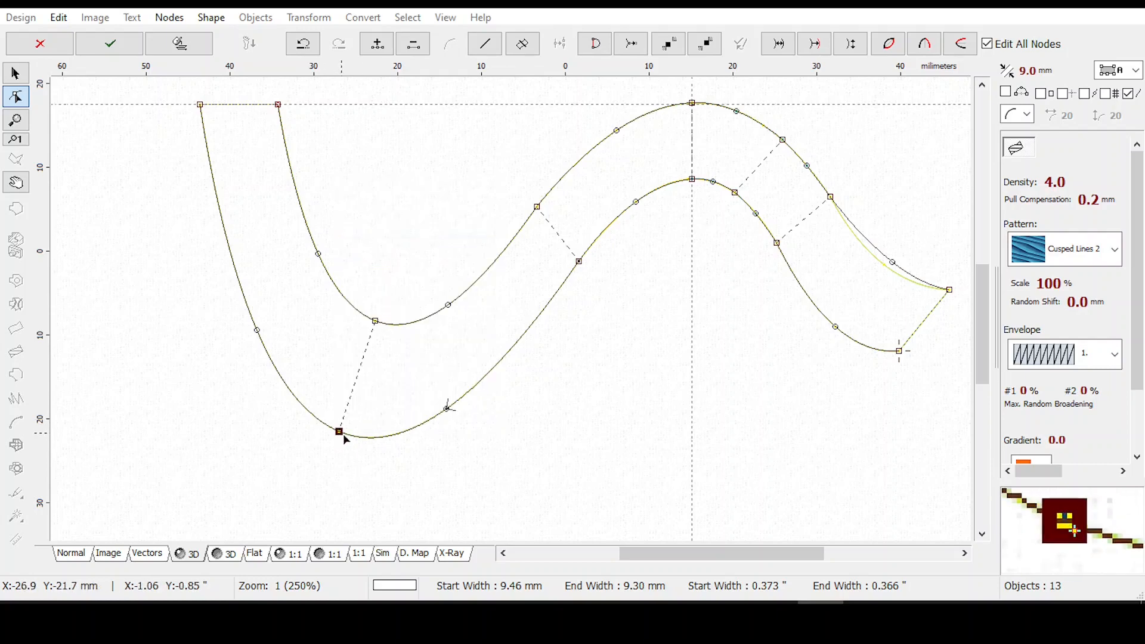
Move the trough's outer segment node directly below the inner one, refit both adjacent curve nodes to the yellow outline, and finish the object.
left_click_drag(345, 437, 371, 444)
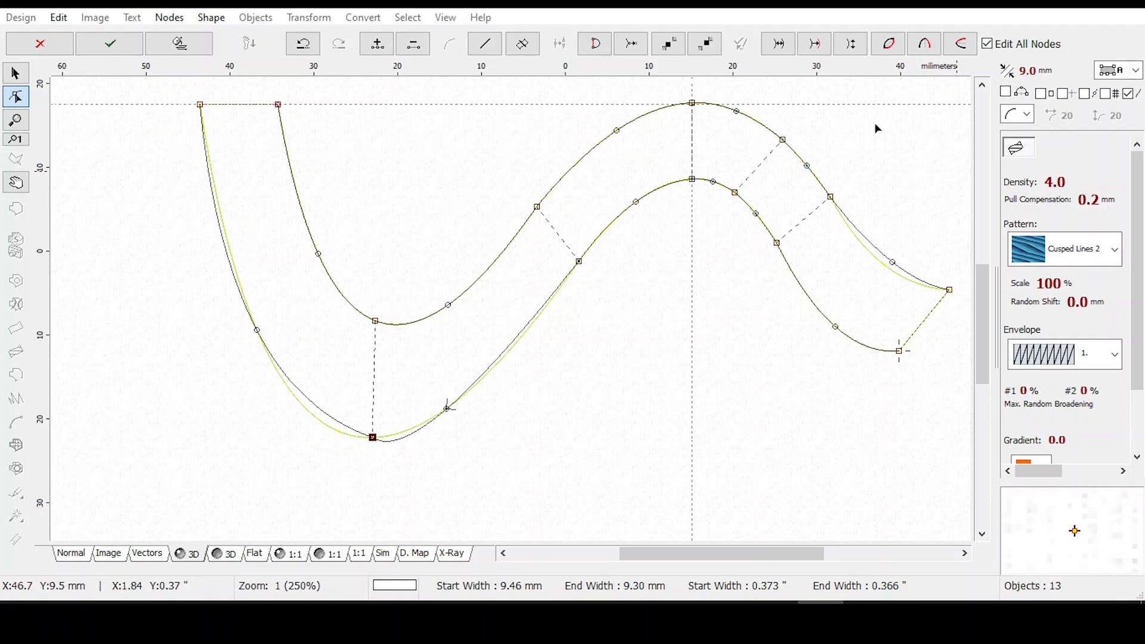
left_click_drag(451, 413, 473, 399)
left_click_drag(259, 333, 267, 356)
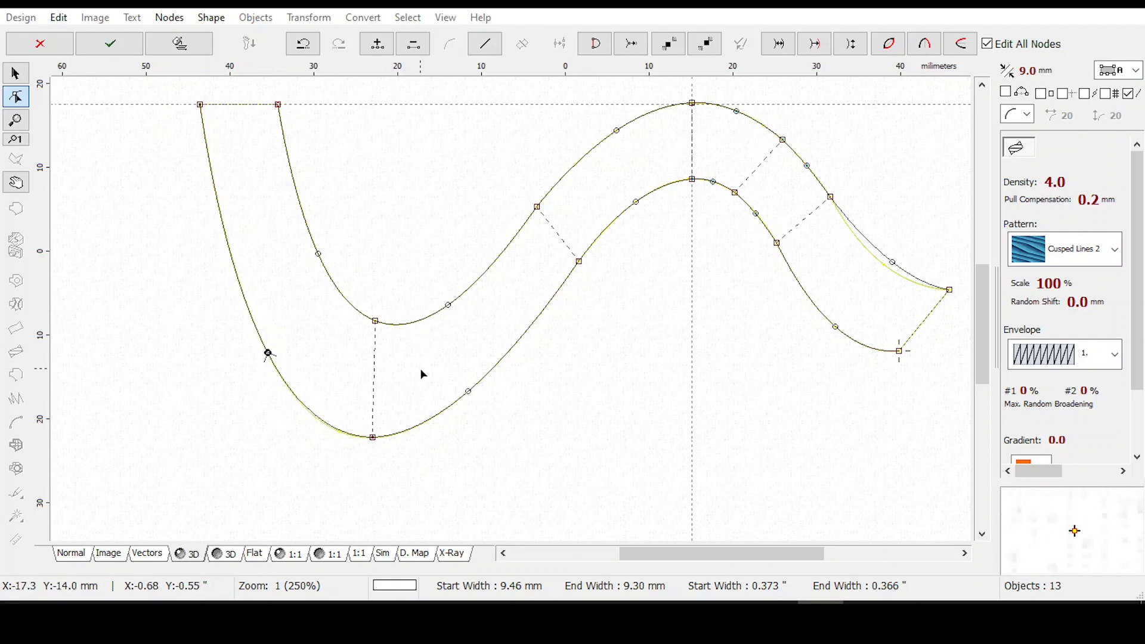
key("Return")
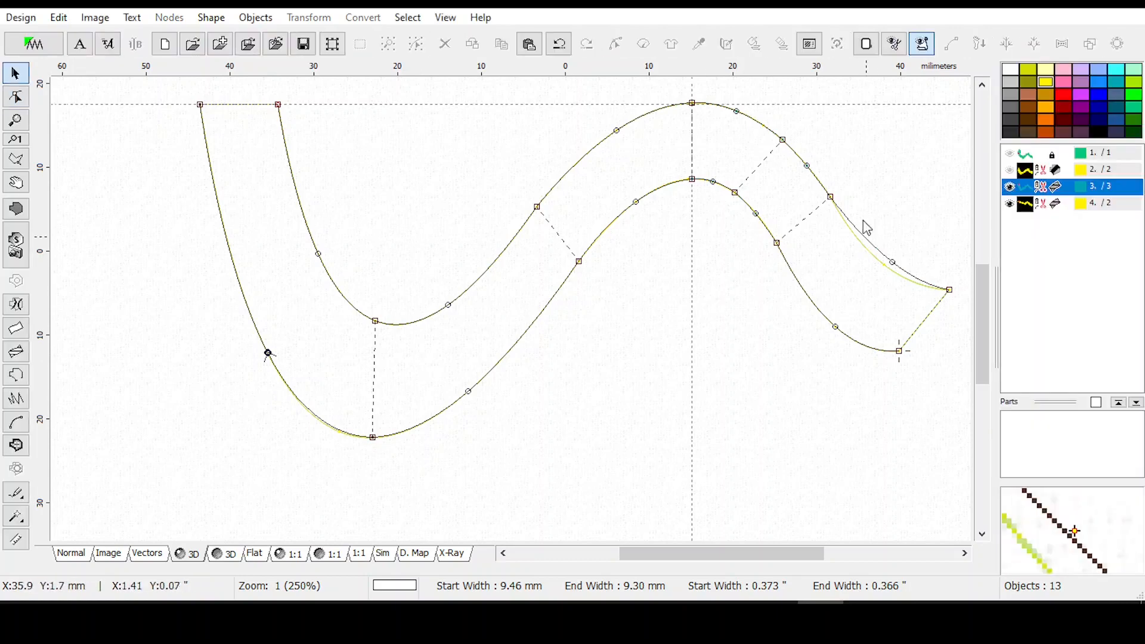
Generate the teal column's stitches and hide the yellow copy to inspect the fill.
left_click(755, 47)
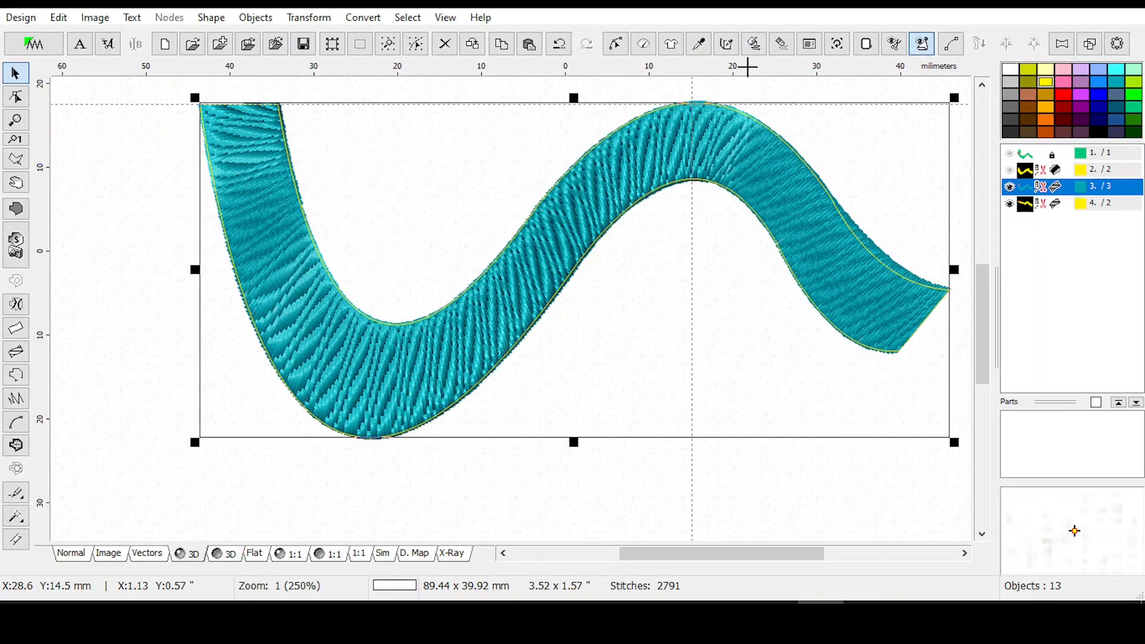
key("Escape")
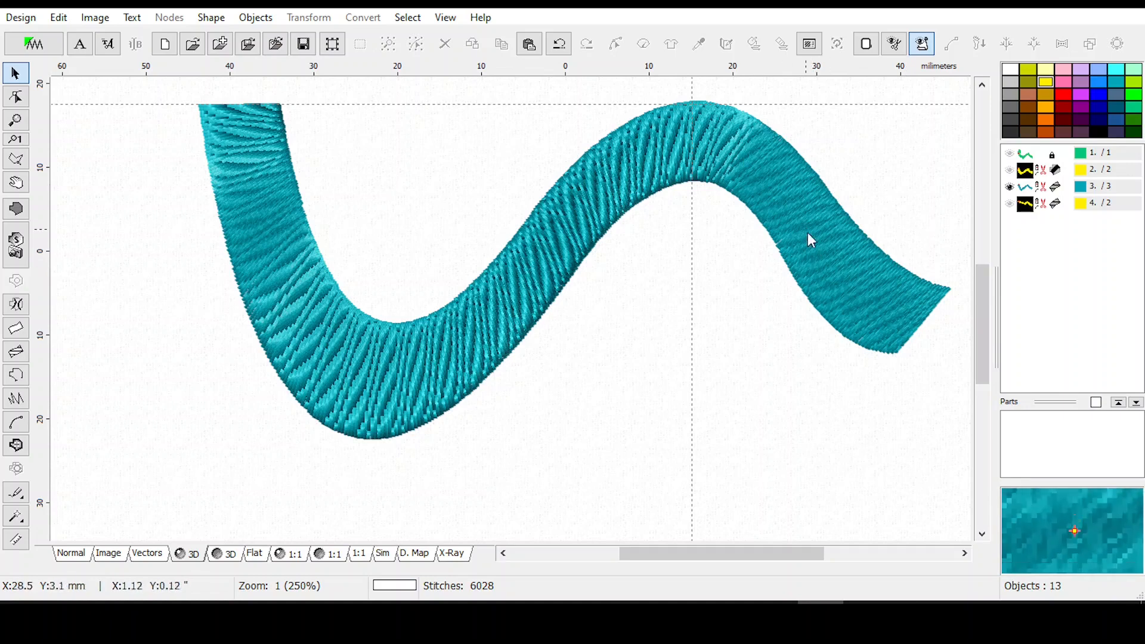
left_click_drag(989, 315, 986, 298)
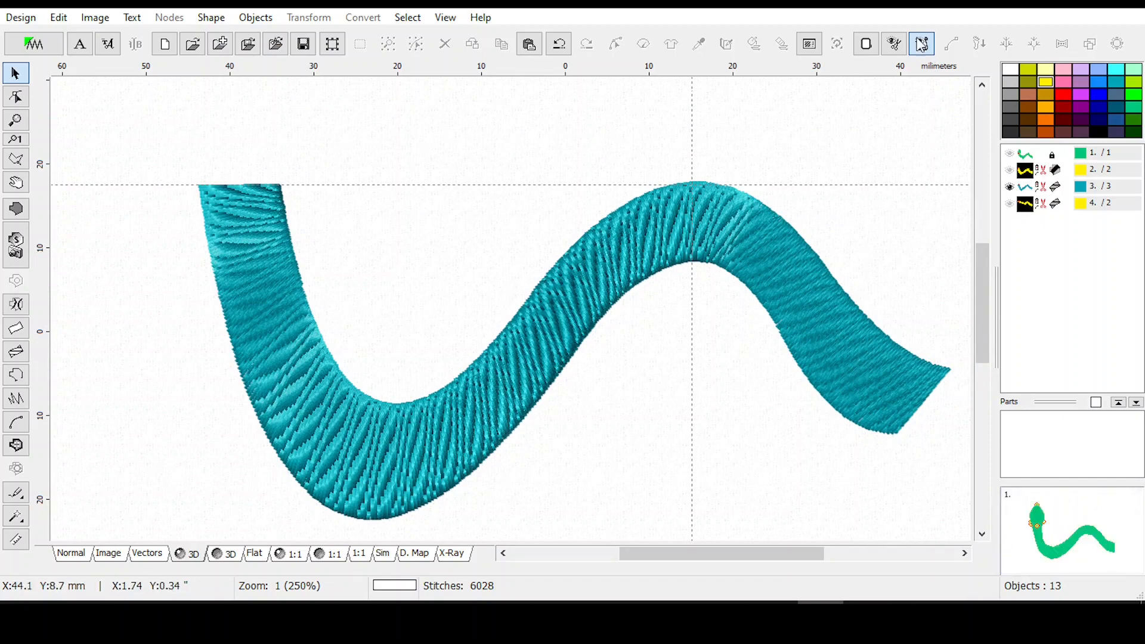
Make the yellow outline copy visible again over the teal column.
left_click(1054, 188)
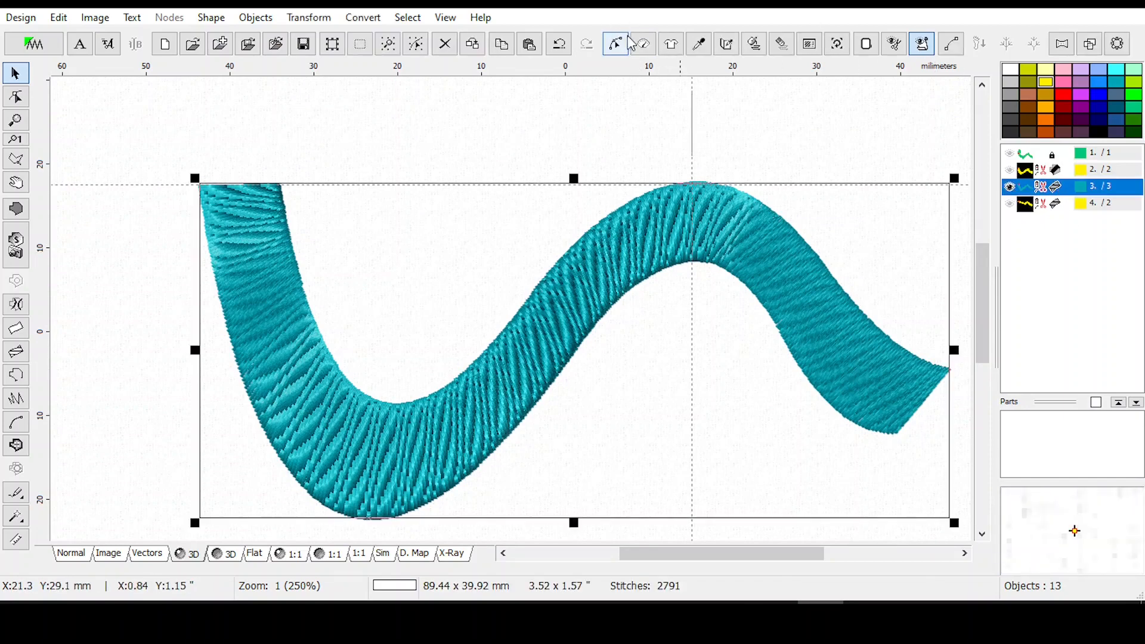
left_click(1027, 205)
left_click(1012, 206)
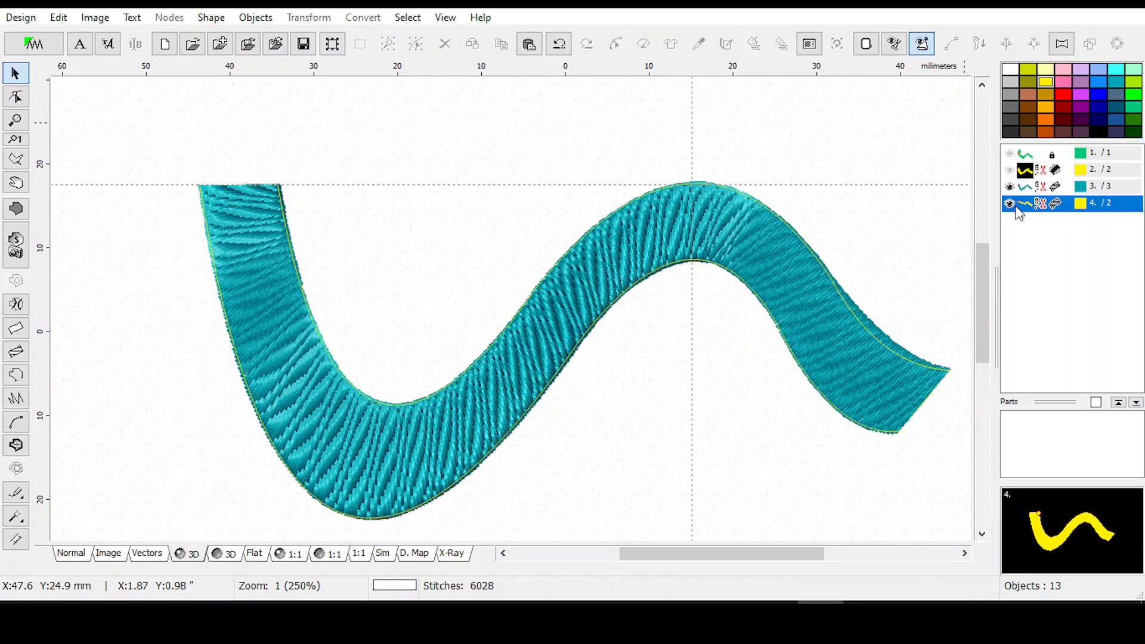
Replace the old yellow outline copy with a fresh yellow duplicate of the teal column, and hide the duplicate.
left_click(1041, 204)
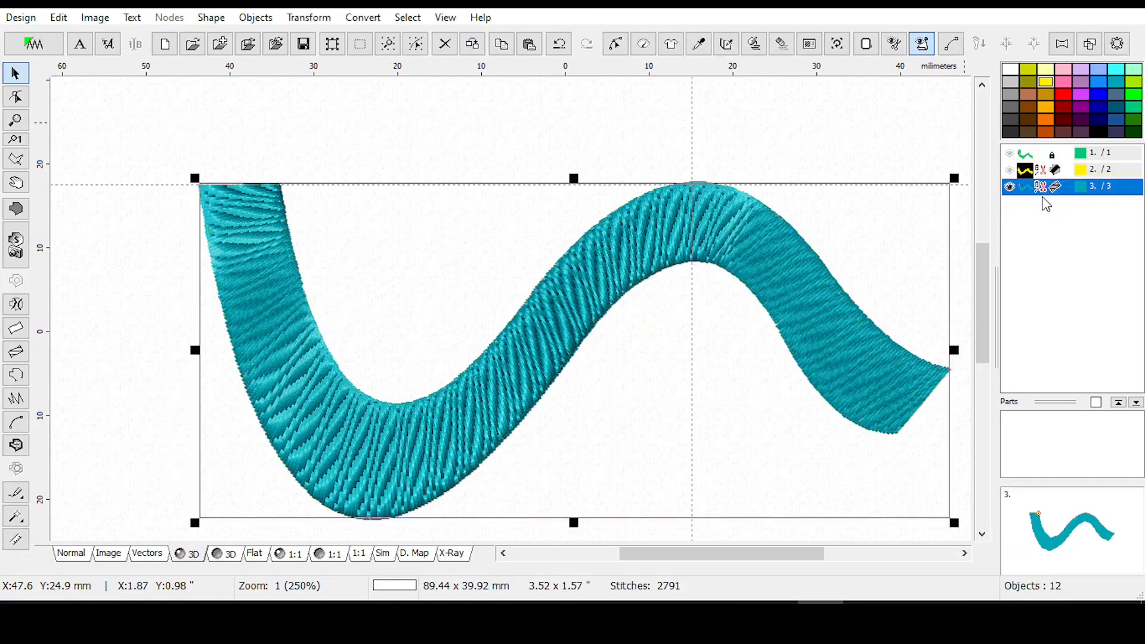
key("ctrl+v")
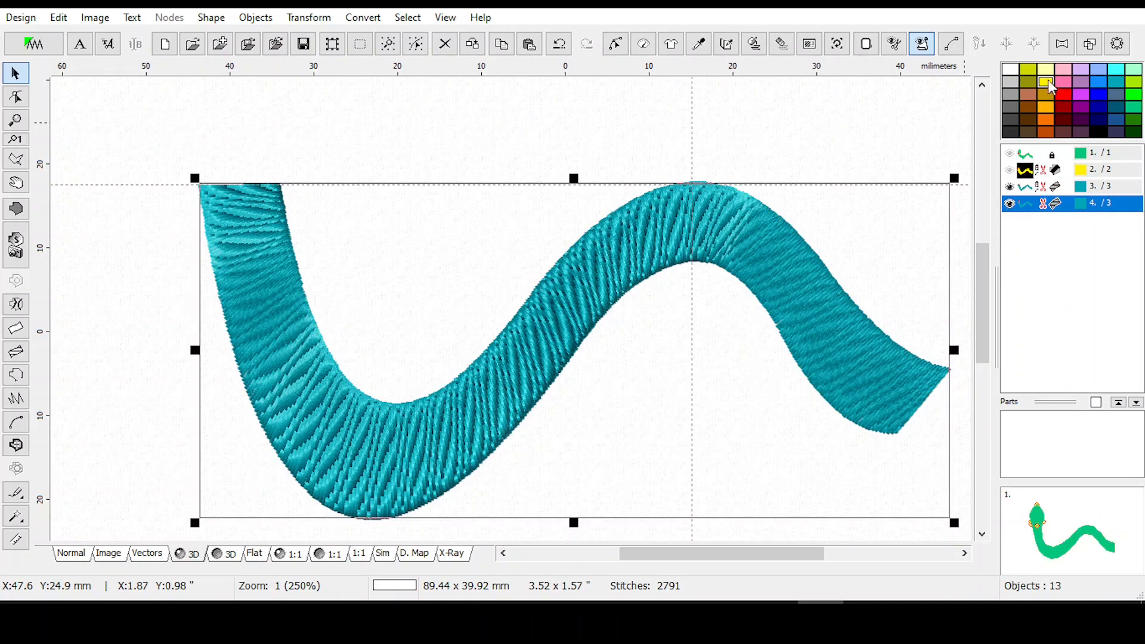
left_click_drag(1046, 82, 1061, 205)
left_click(1053, 186)
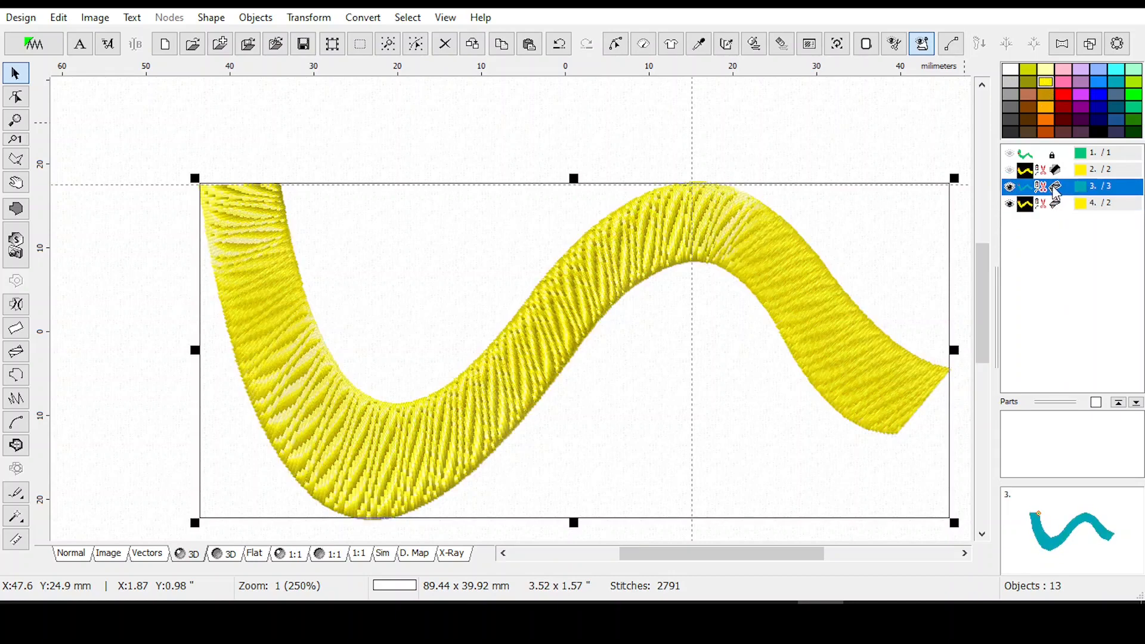
left_click(1053, 203)
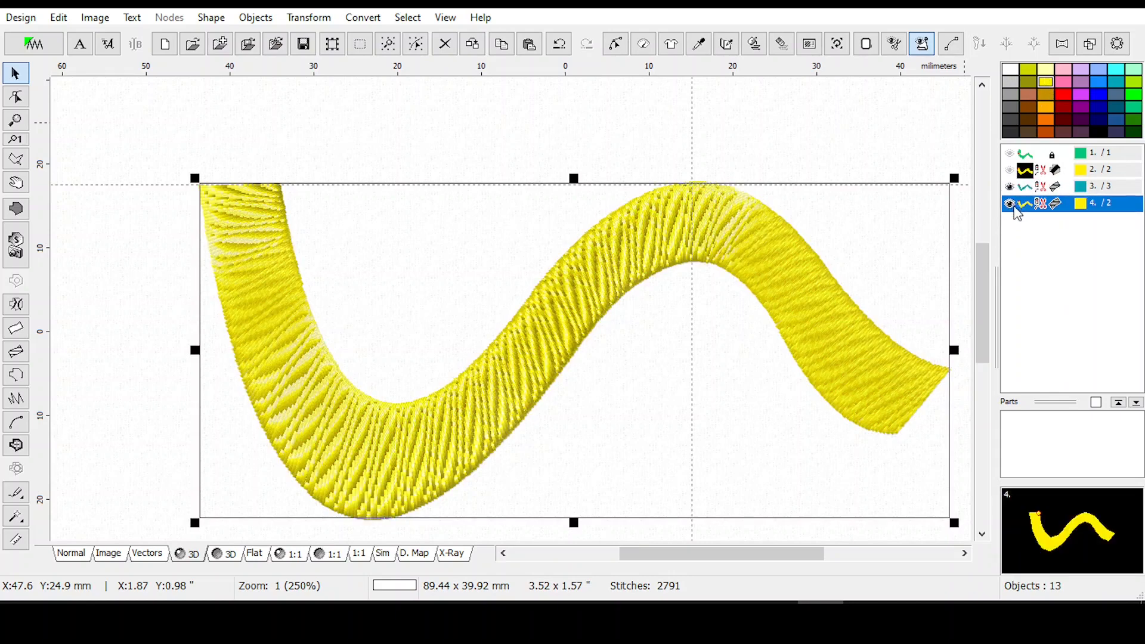
left_click(1011, 204)
left_click(1041, 189)
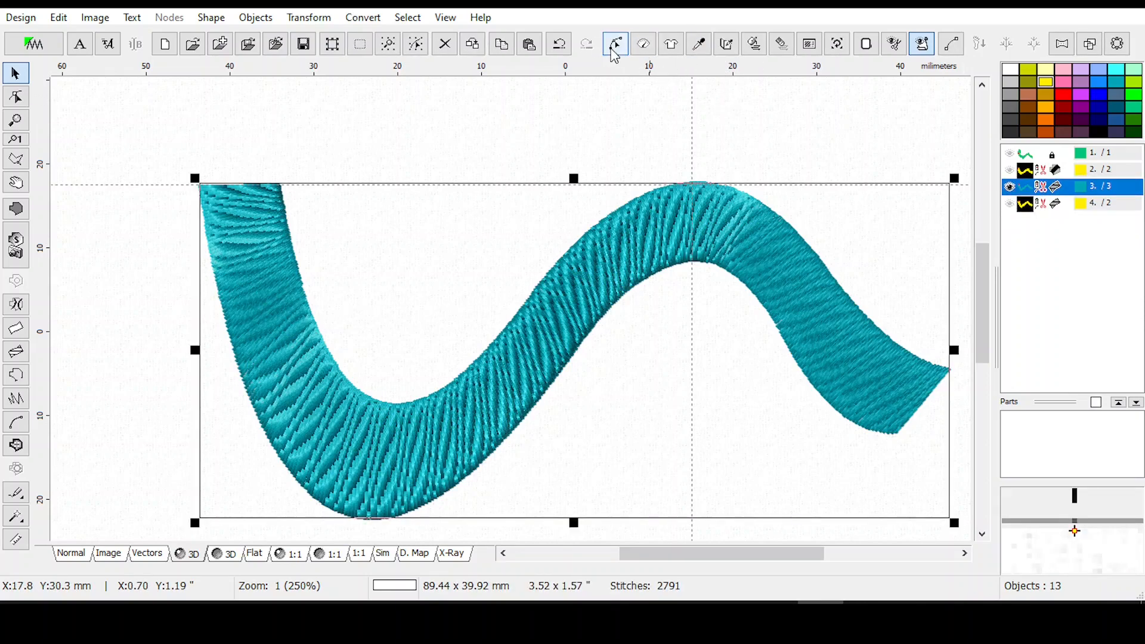
Insert nodes around the upper and lower curve points near the column's tail end and add an End of Segment between them.
left_click(616, 45)
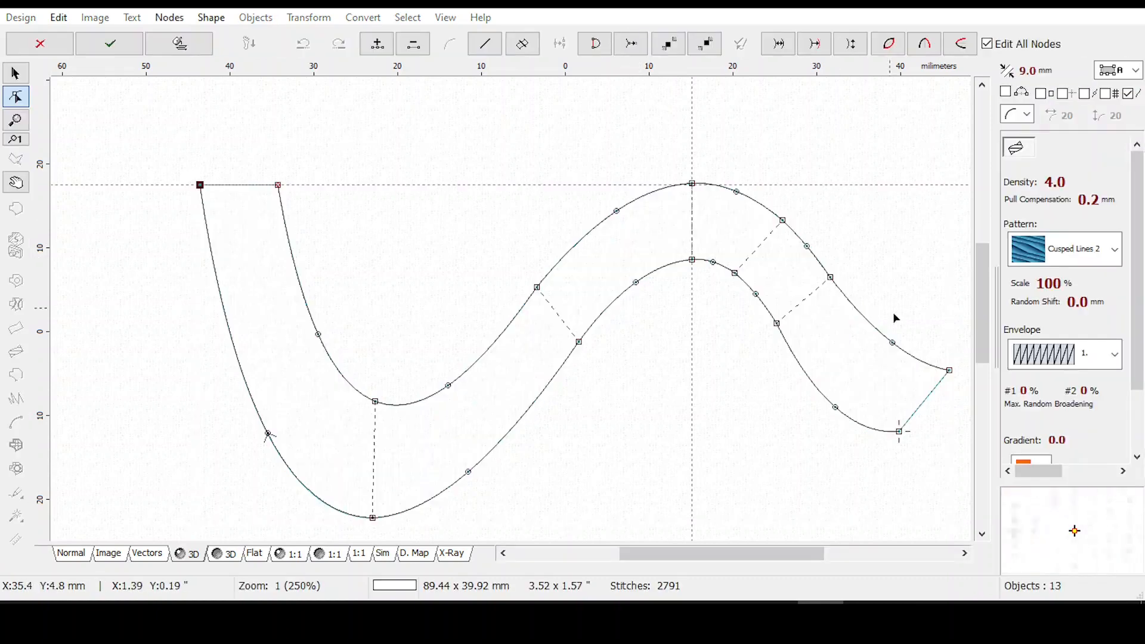
left_click(893, 345)
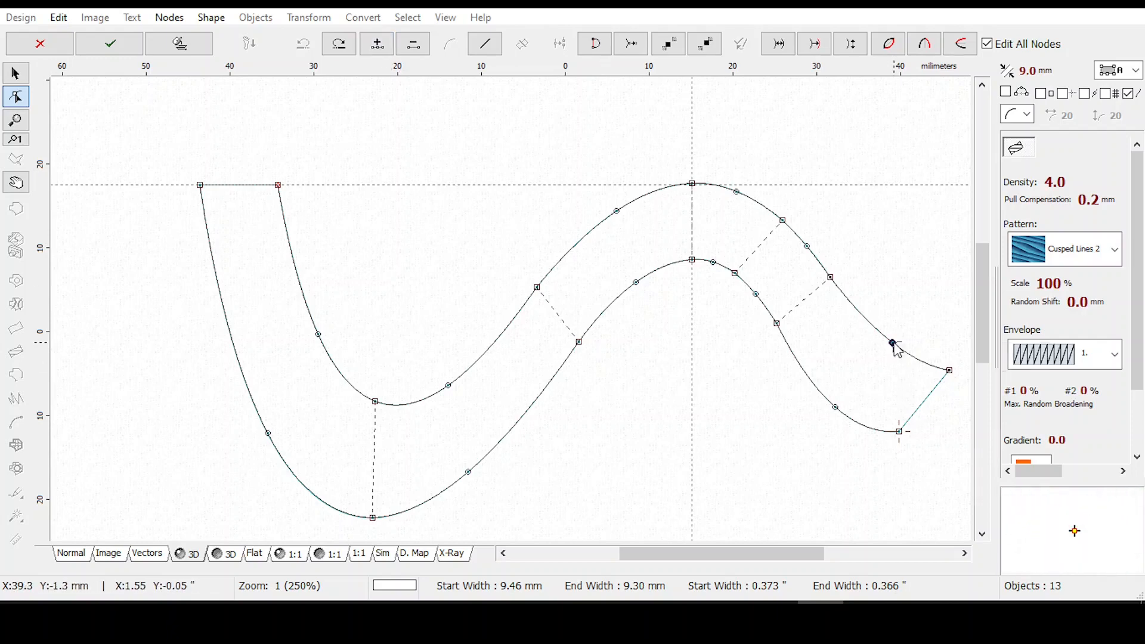
right_click(897, 349)
left_click(942, 433)
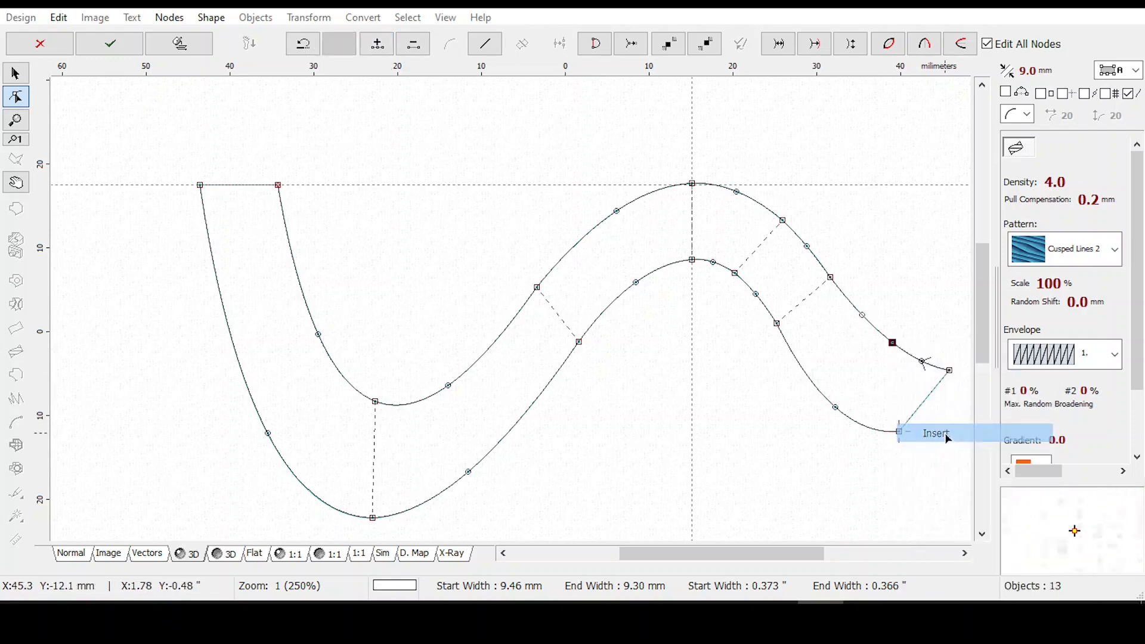
right_click(835, 408)
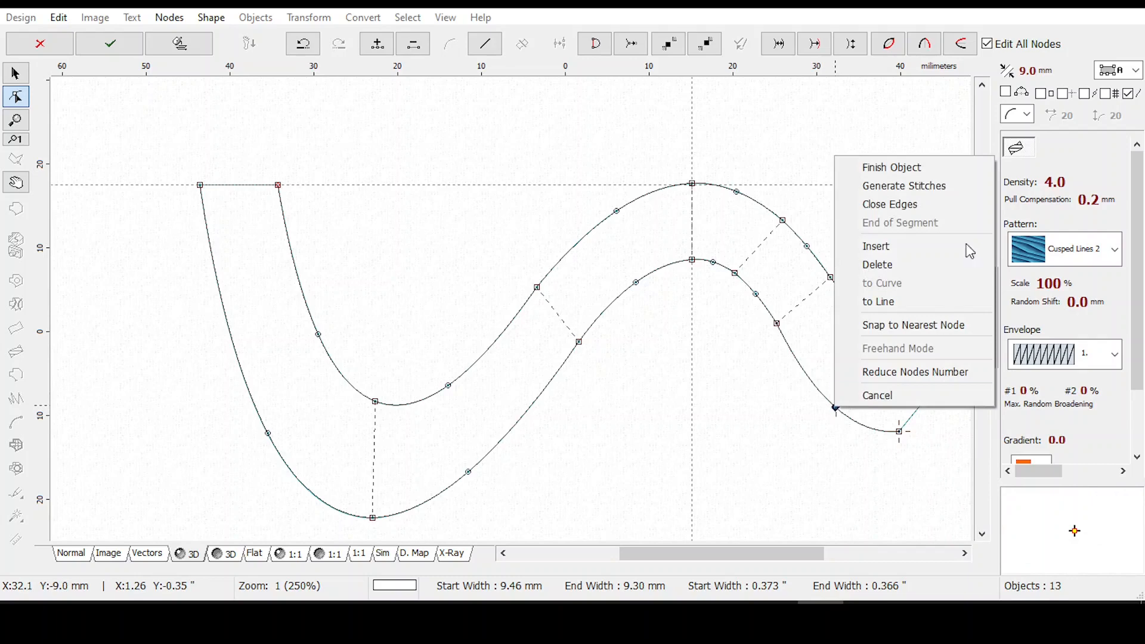
left_click(882, 243)
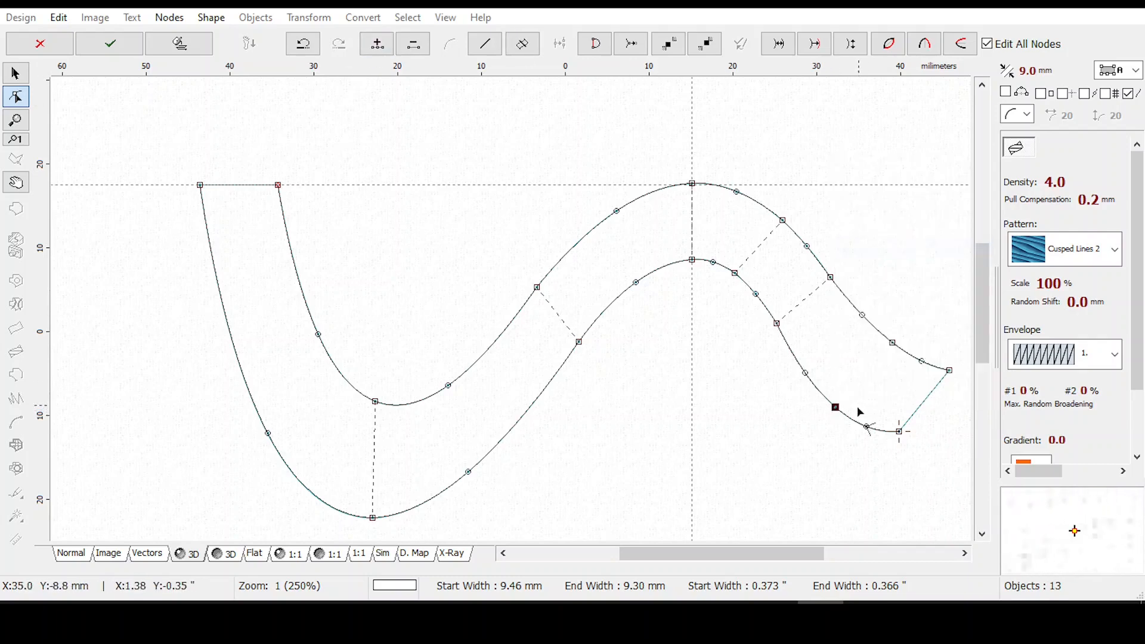
right_click(835, 409)
left_click(912, 225)
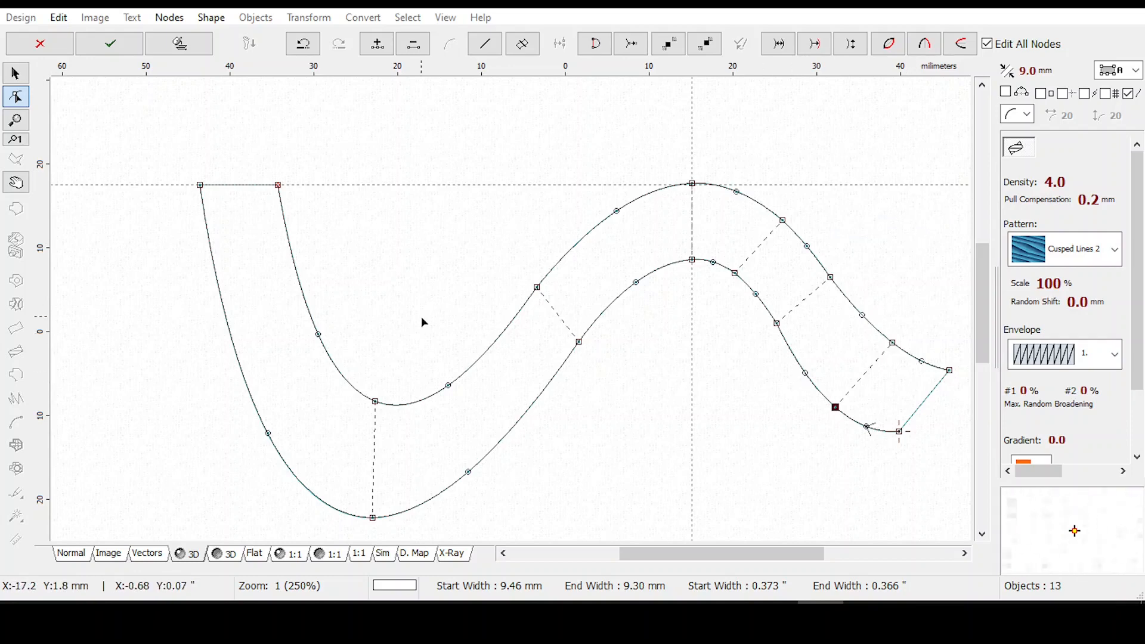
Raise the horizontal guide just above the column and add an End of Segment with inserted nodes at the first descent's inner and outer curve points.
left_click(318, 335)
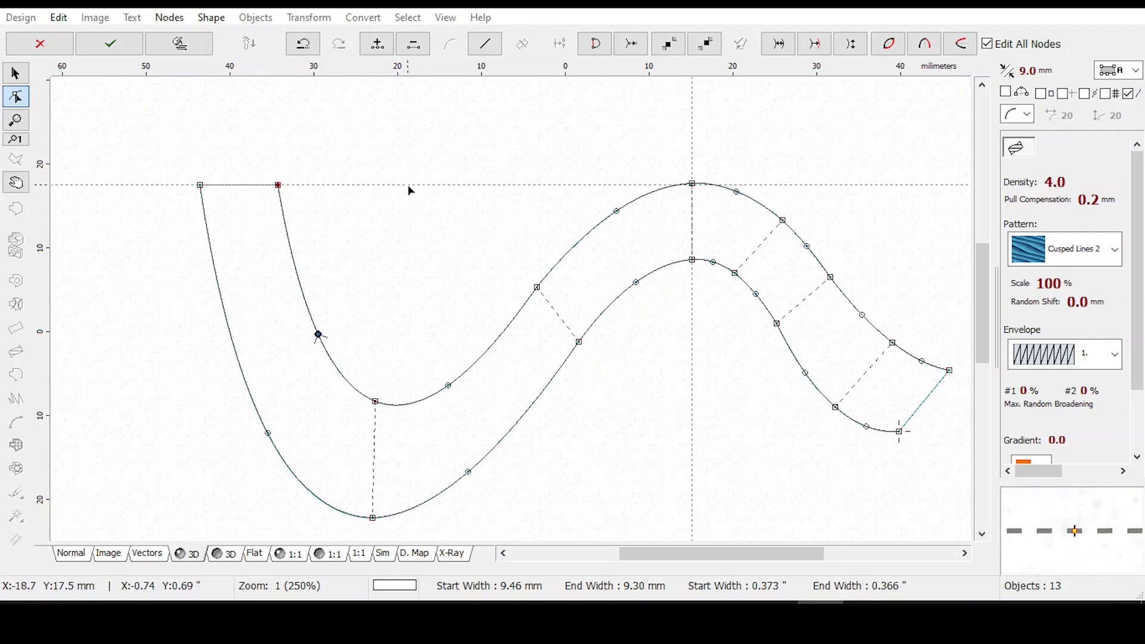
key("Return")
left_click_drag(404, 183, 404, 170)
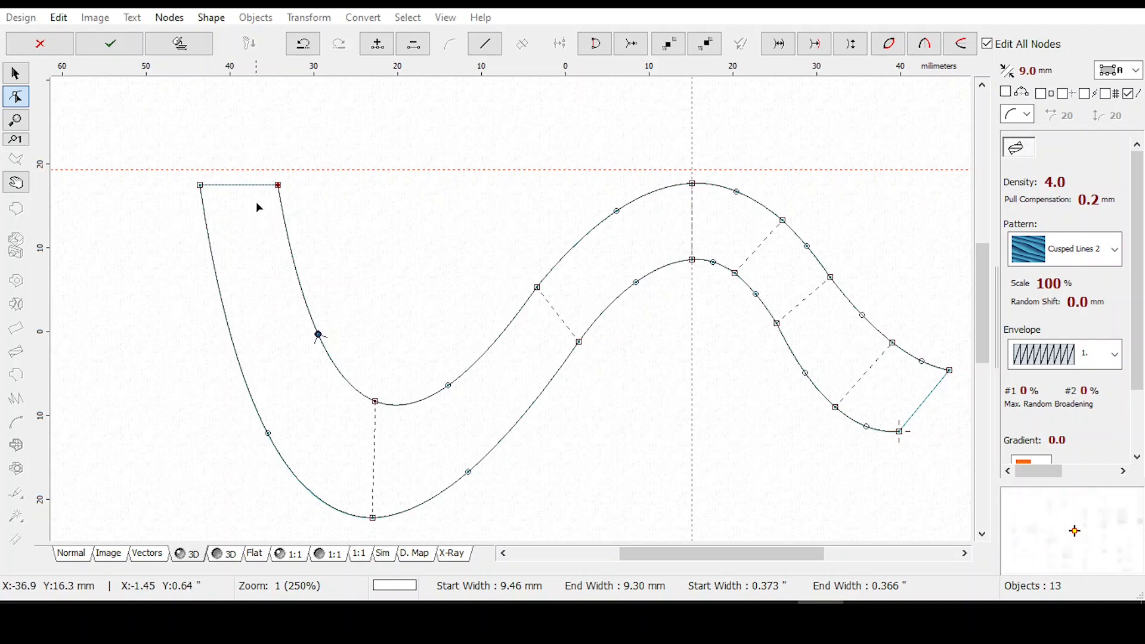
right_click(319, 337)
left_click(358, 424)
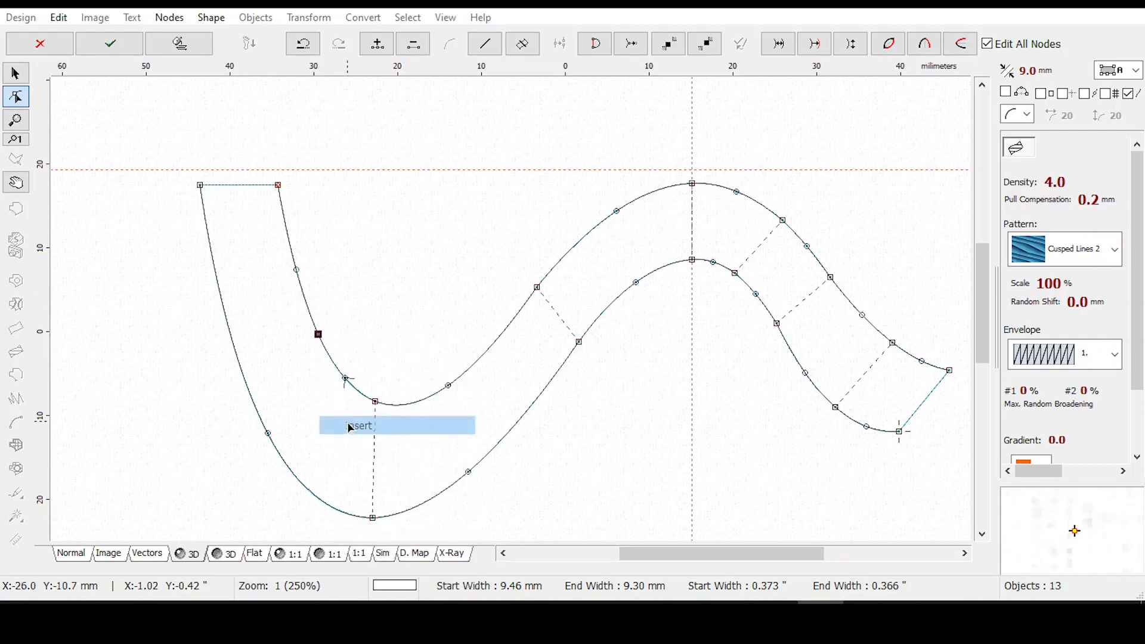
left_click(268, 434)
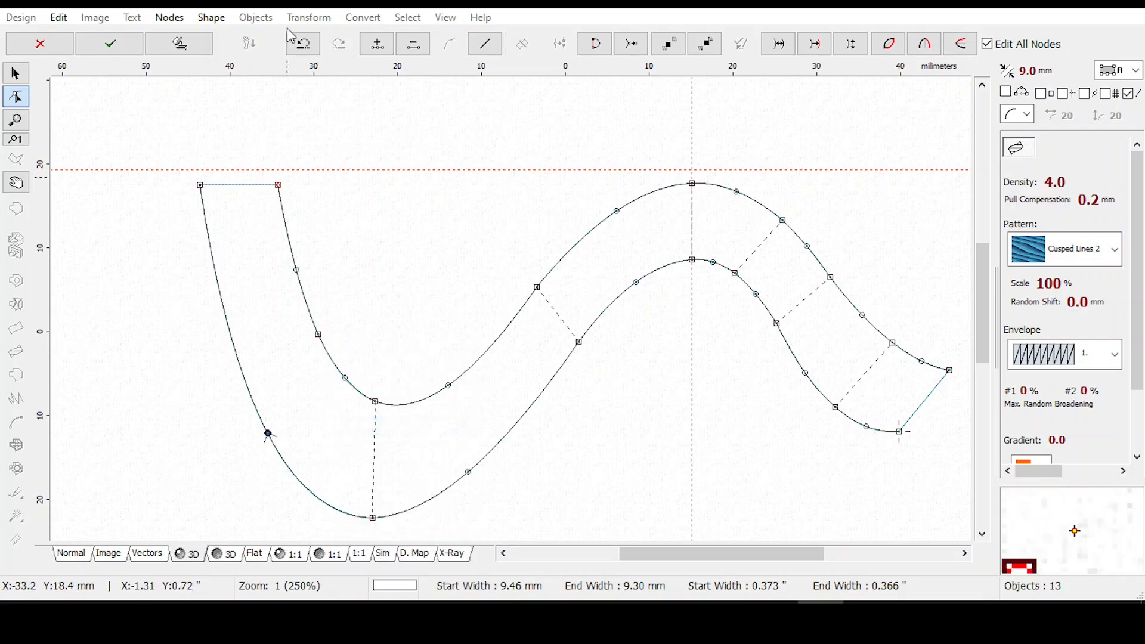
left_click(374, 47)
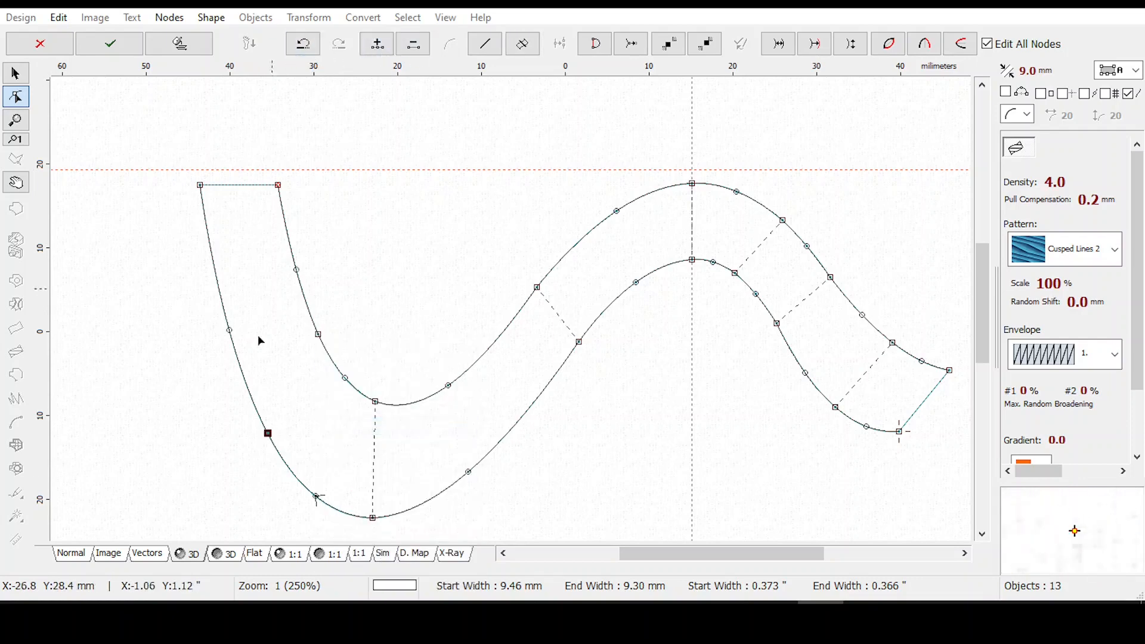
right_click(268, 435)
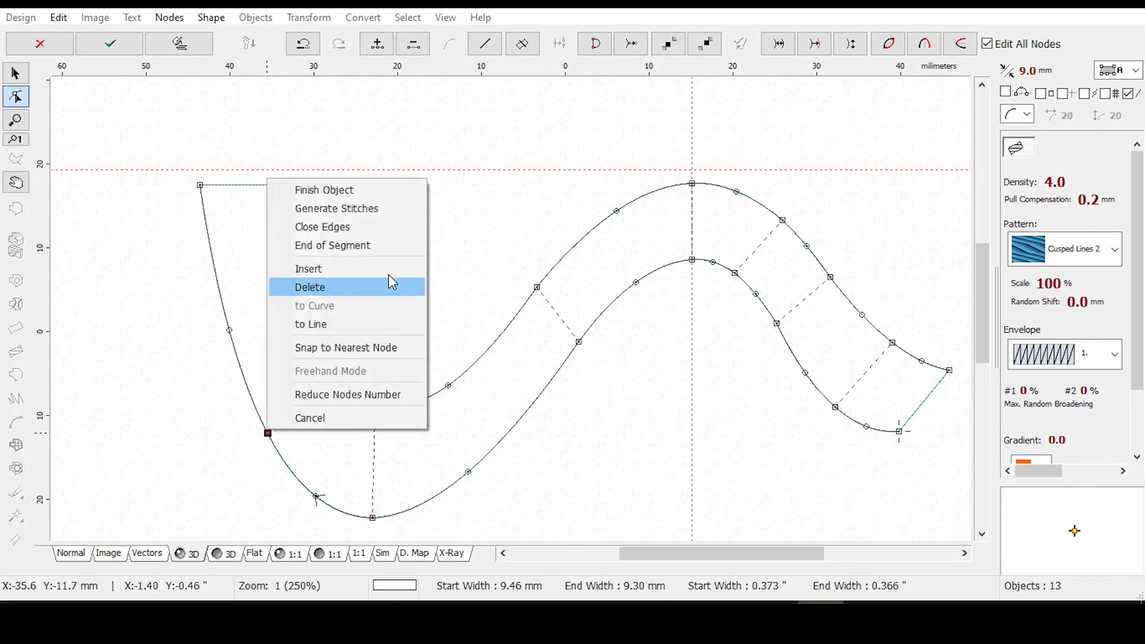
left_click(348, 247)
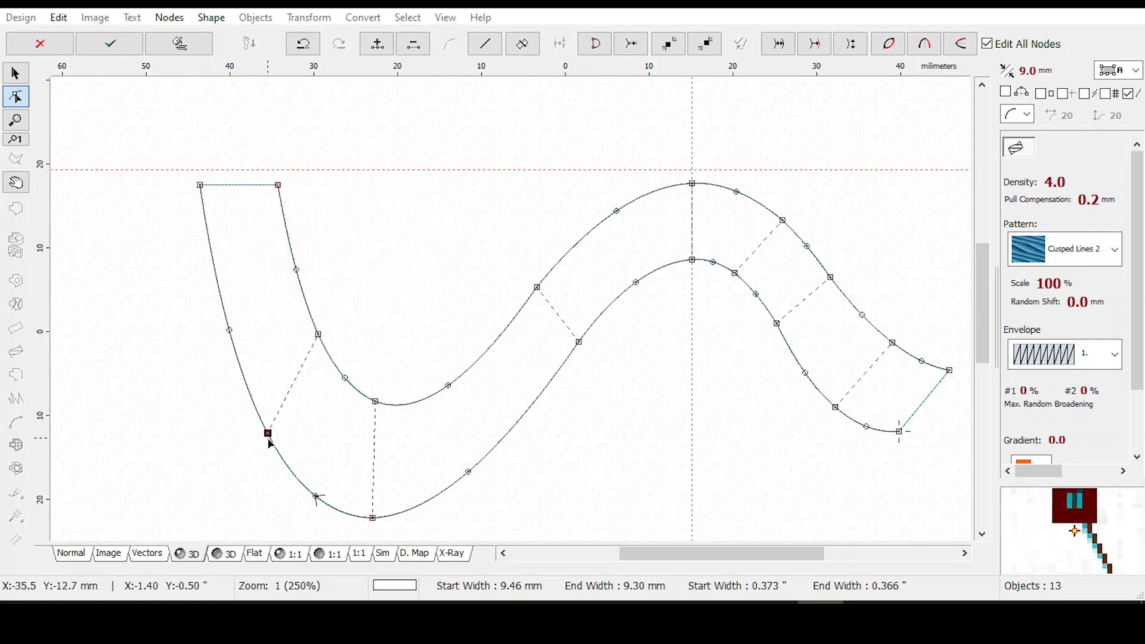
Move the first descent's outer segment node further up, refit its adjacent curve nodes to the original outline, and generate the stitches.
left_click_drag(268, 437, 247, 402)
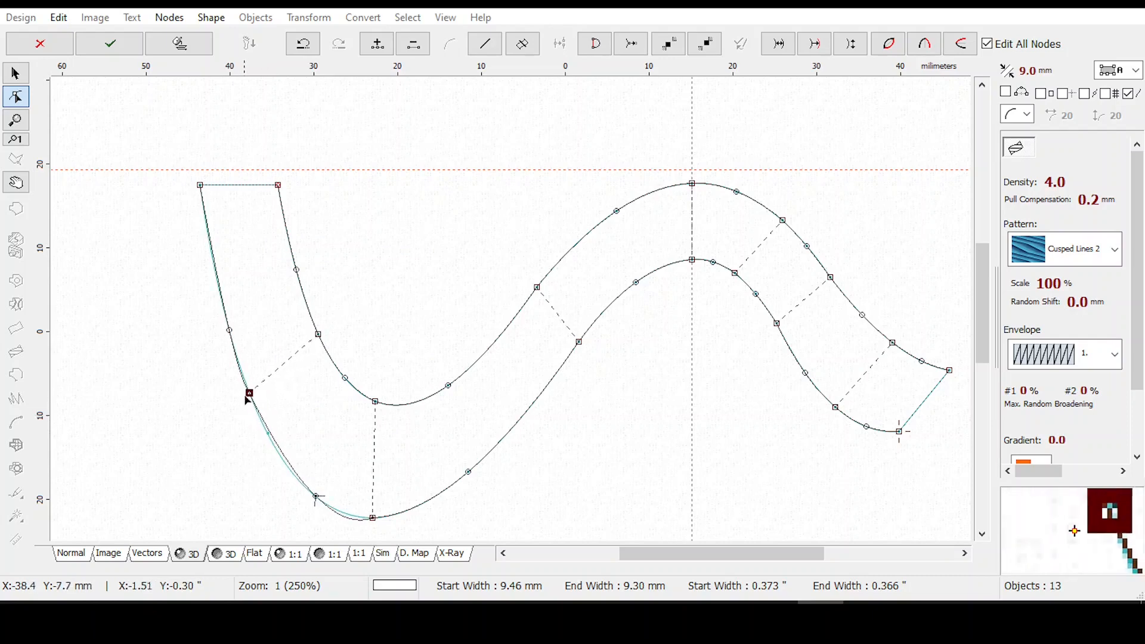
left_click_drag(230, 329, 219, 294)
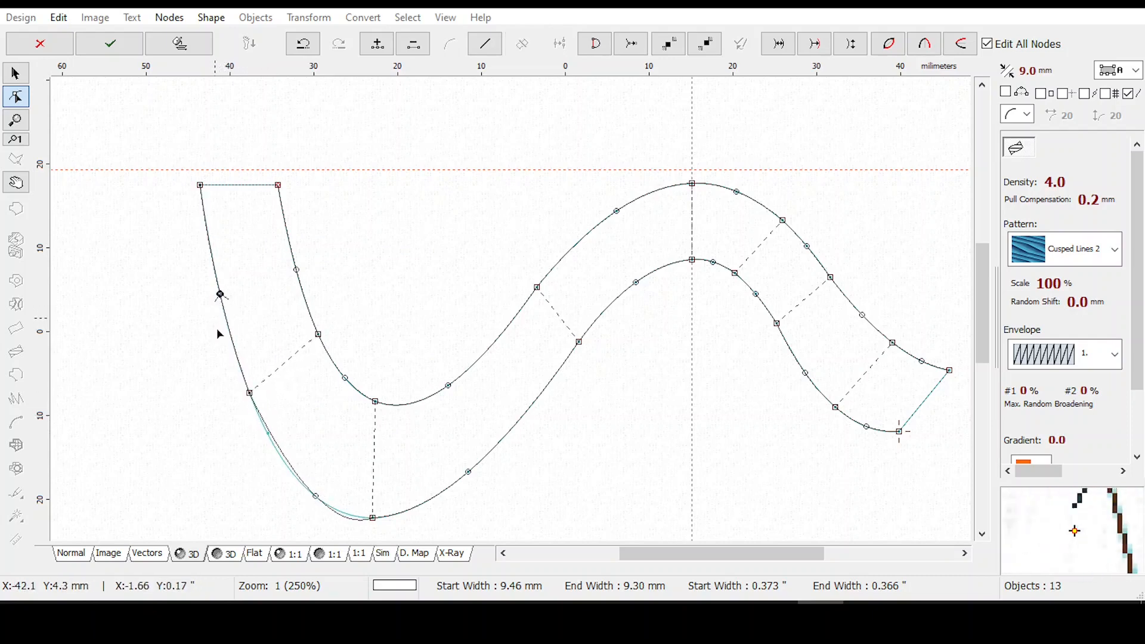
mouse_move(316, 496)
left_mouse_down()
mouse_move(295, 477)
mouse_move(306, 487)
left_mouse_up()
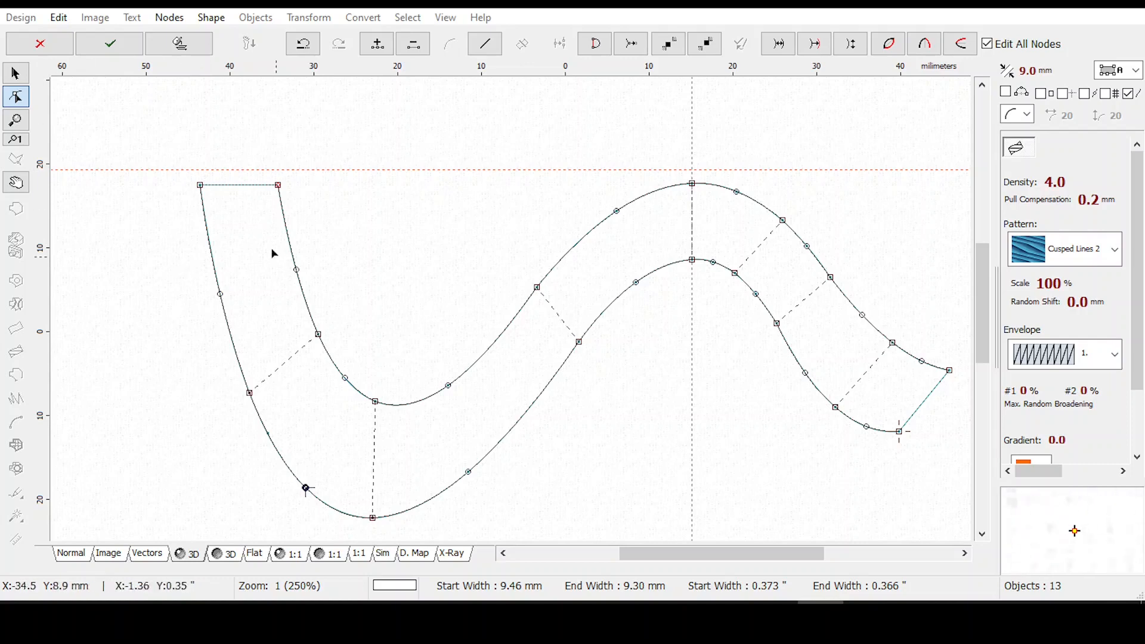
left_click(109, 44)
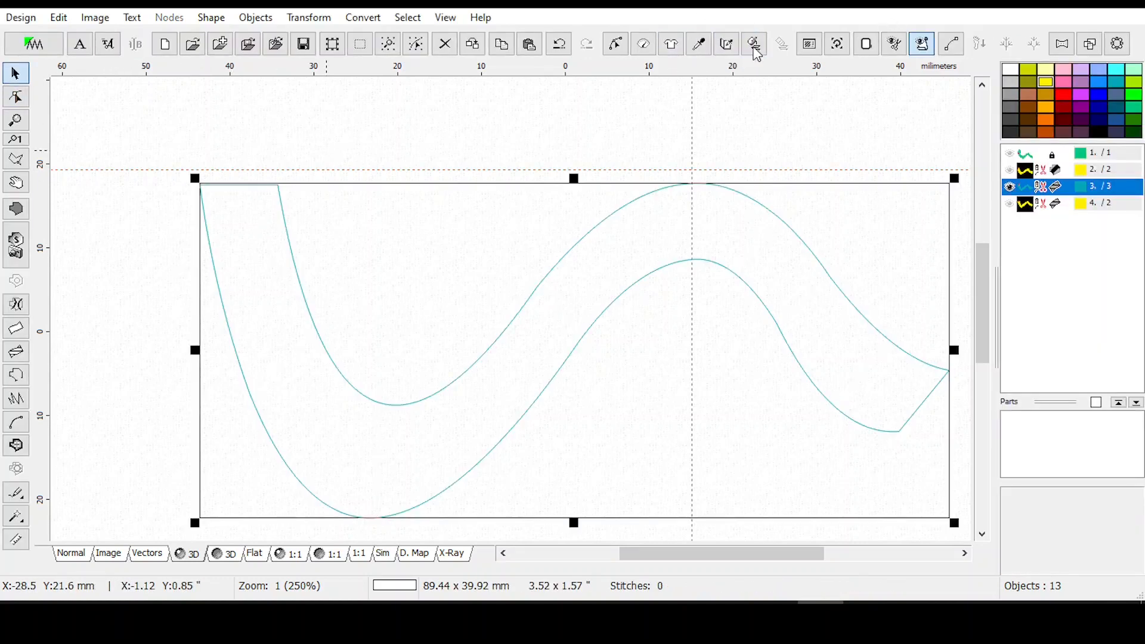
left_click(753, 45)
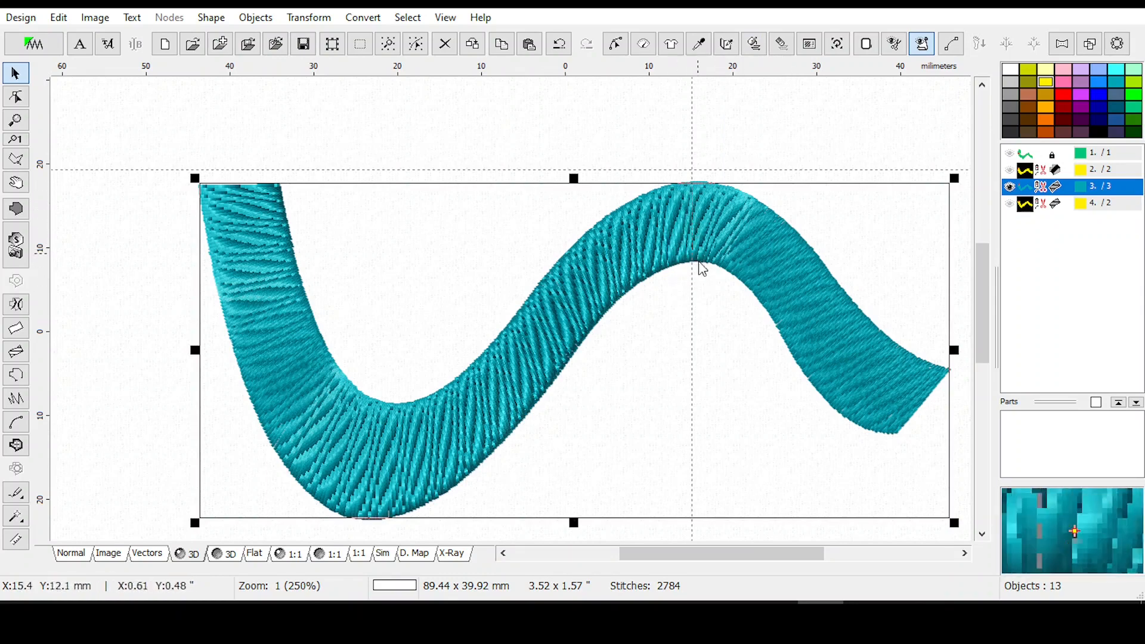
Move the outer segment node just past the crest closer to the peak, refit its neighbouring curve nodes, and regenerate the column's stitches.
left_click(616, 44)
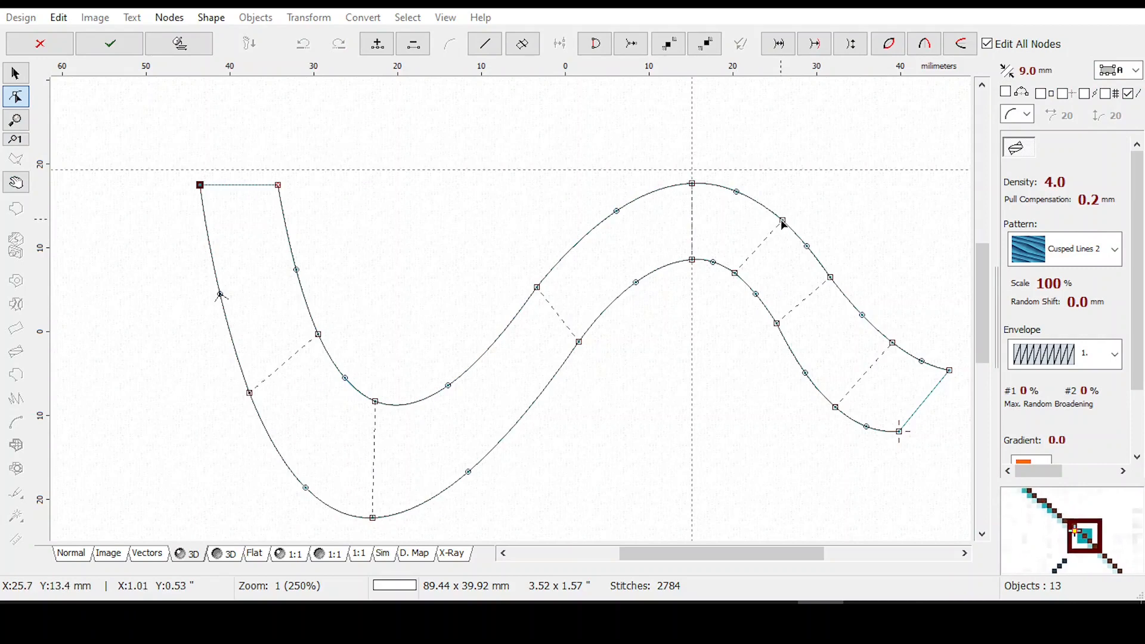
left_click_drag(783, 222, 766, 210)
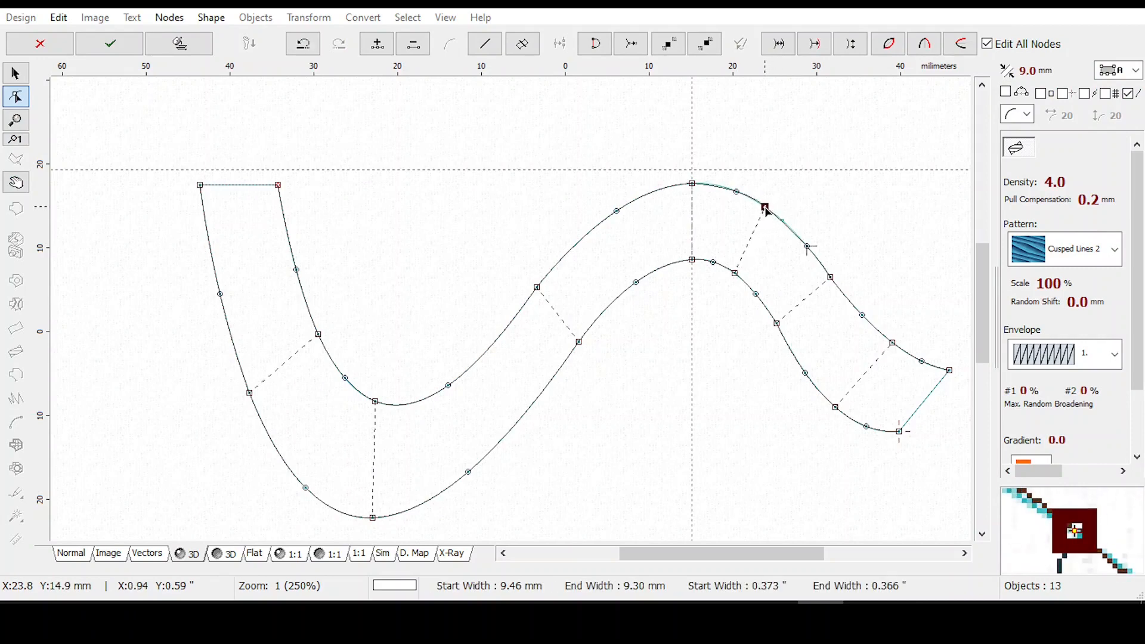
left_click_drag(807, 247, 802, 241)
left_click_drag(737, 192, 727, 187)
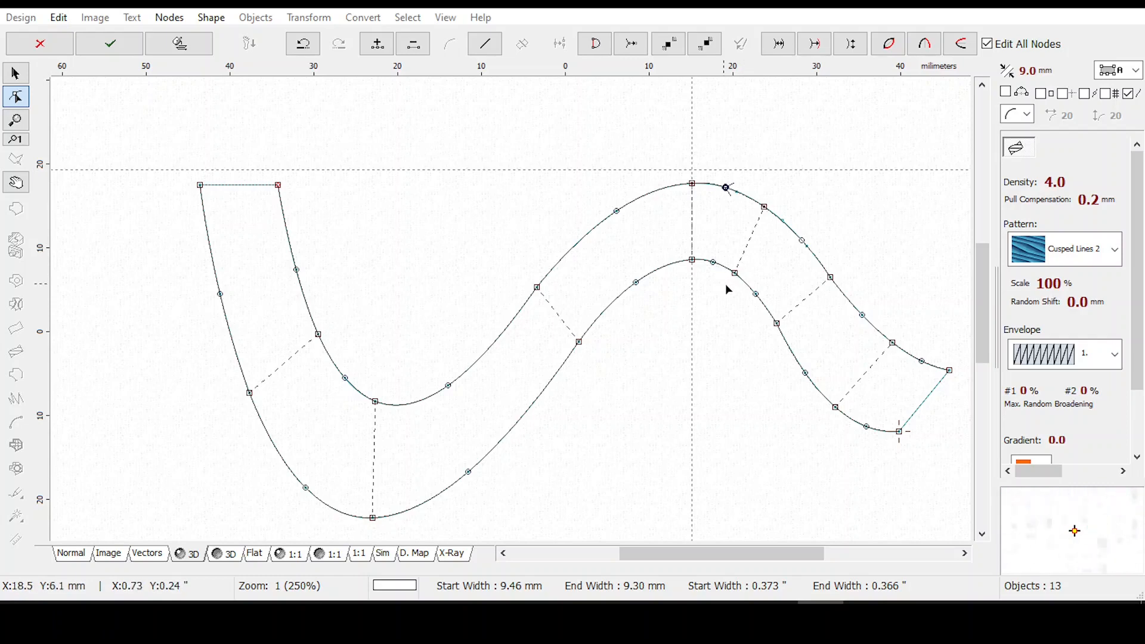
left_click(16, 73)
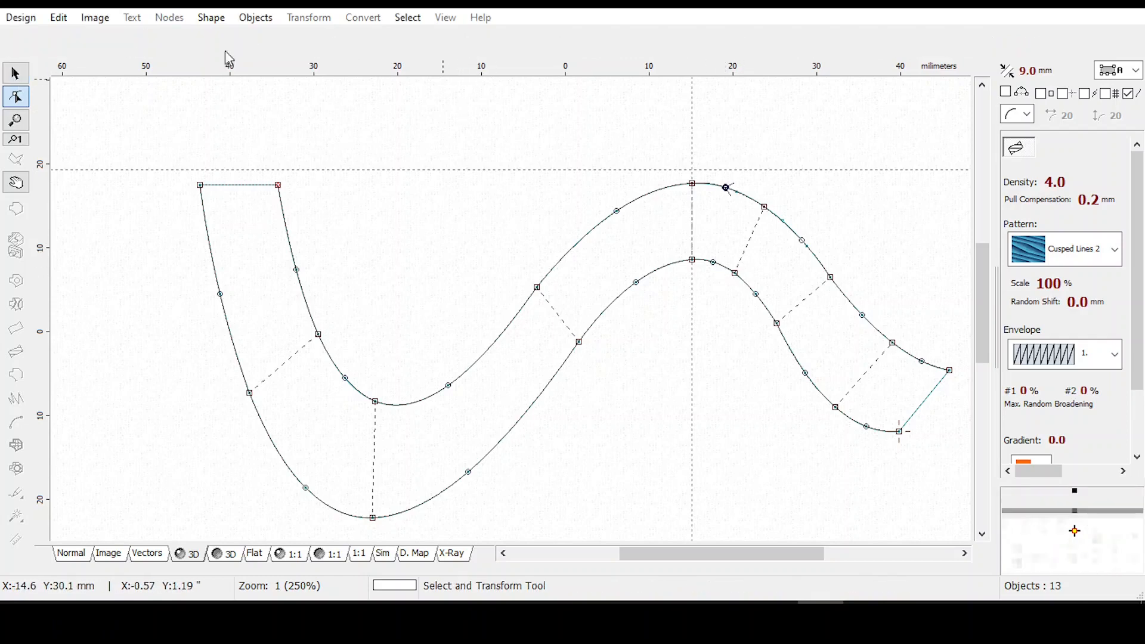
left_click(754, 46)
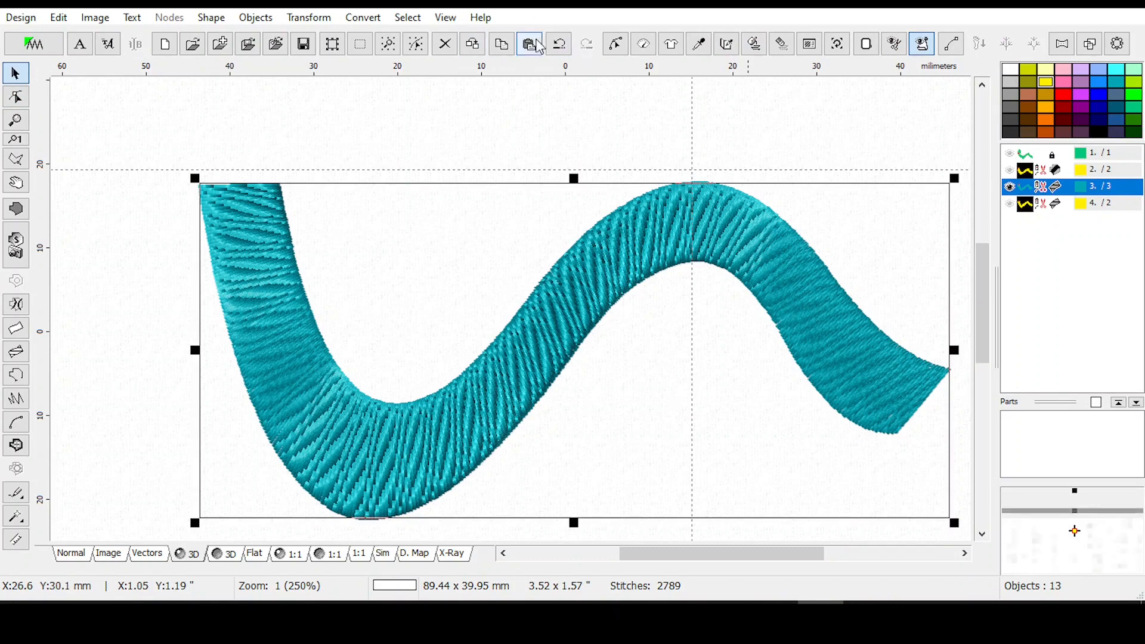
Shift the trough's outer segment node slightly toward the tail, refit the curve nodes on both sides, and regenerate the column's stitches.
left_click(616, 44)
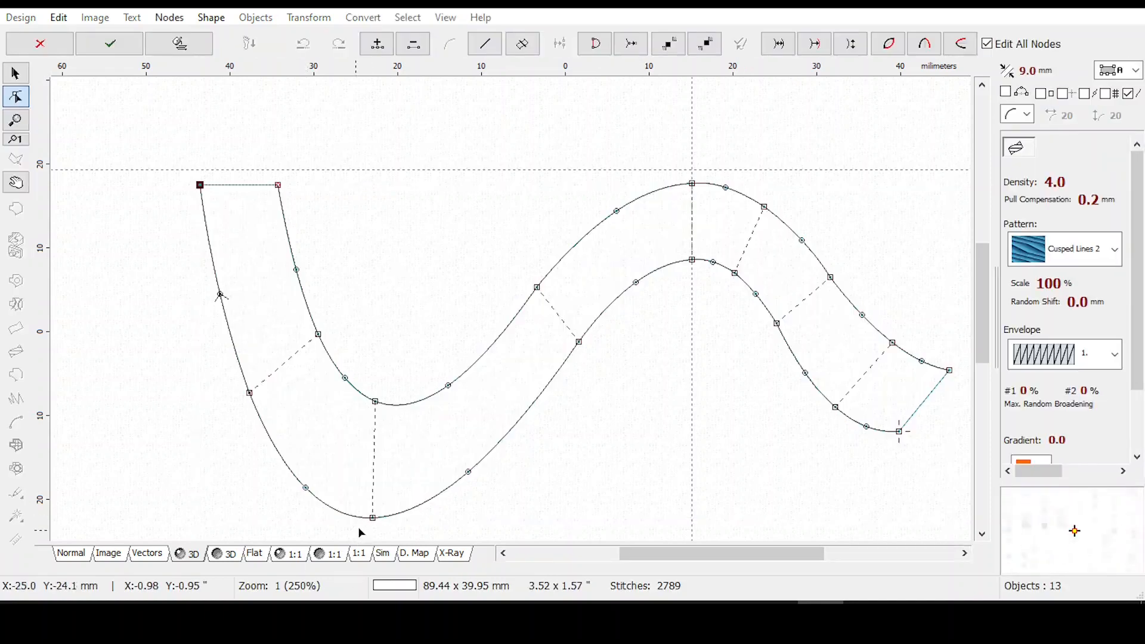
left_click_drag(374, 518, 383, 517)
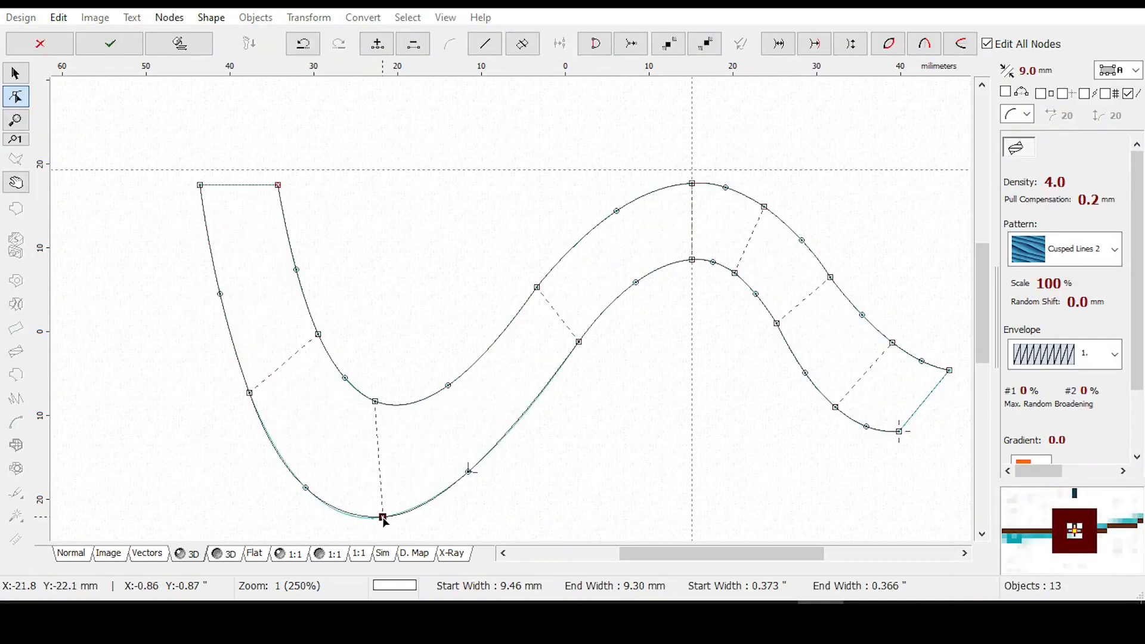
left_click_drag(306, 489, 309, 492)
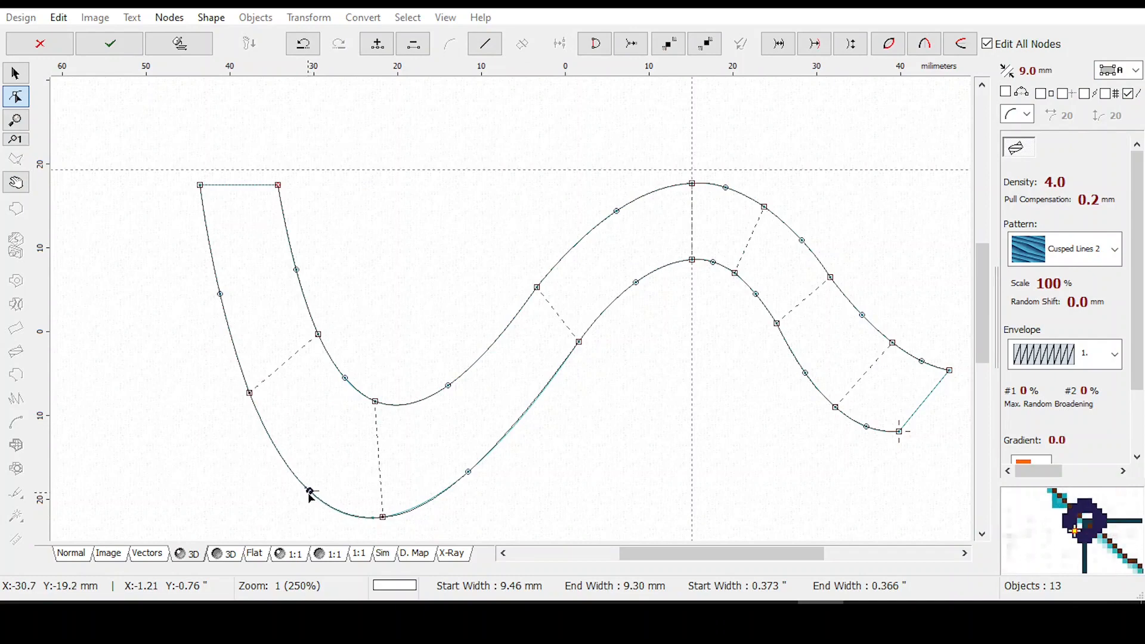
left_click(470, 472)
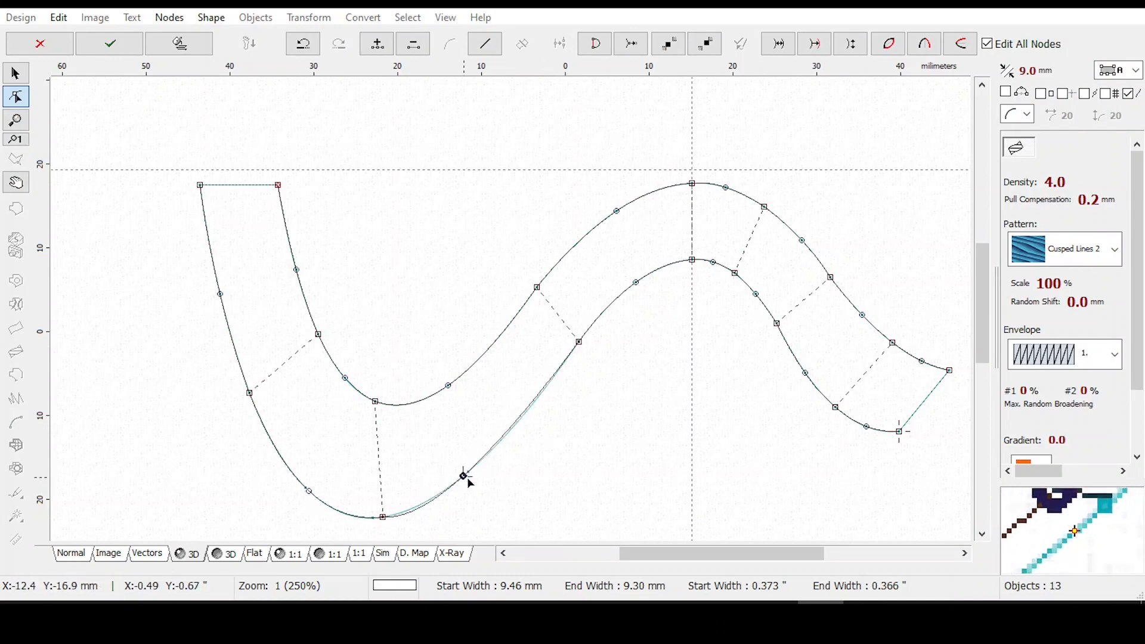
left_click_drag(470, 472, 476, 465)
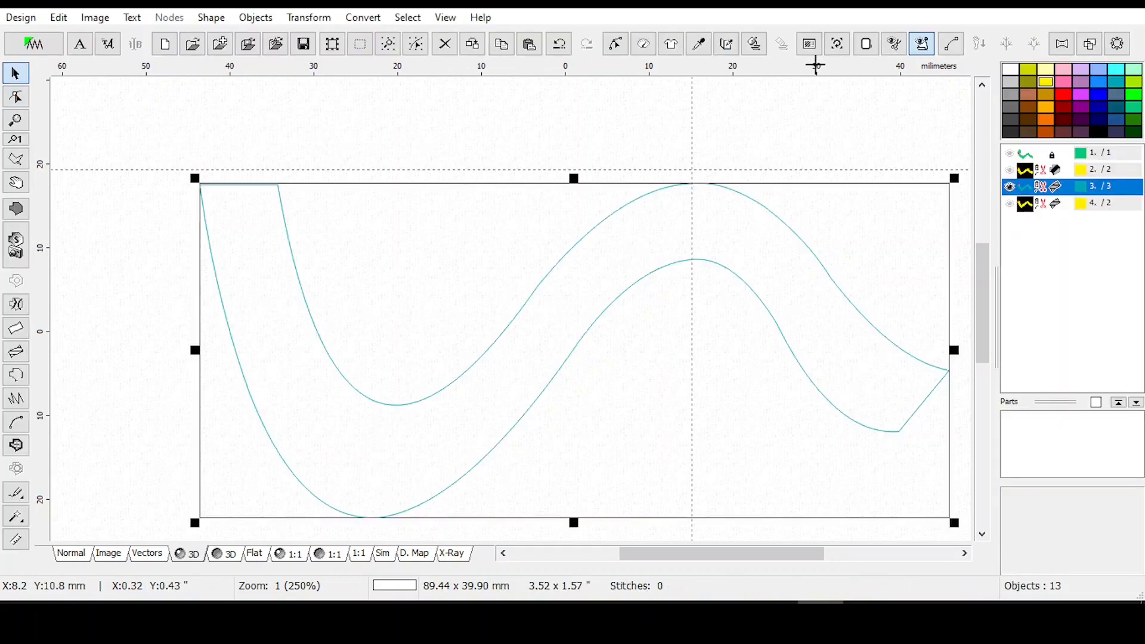
left_click(754, 43)
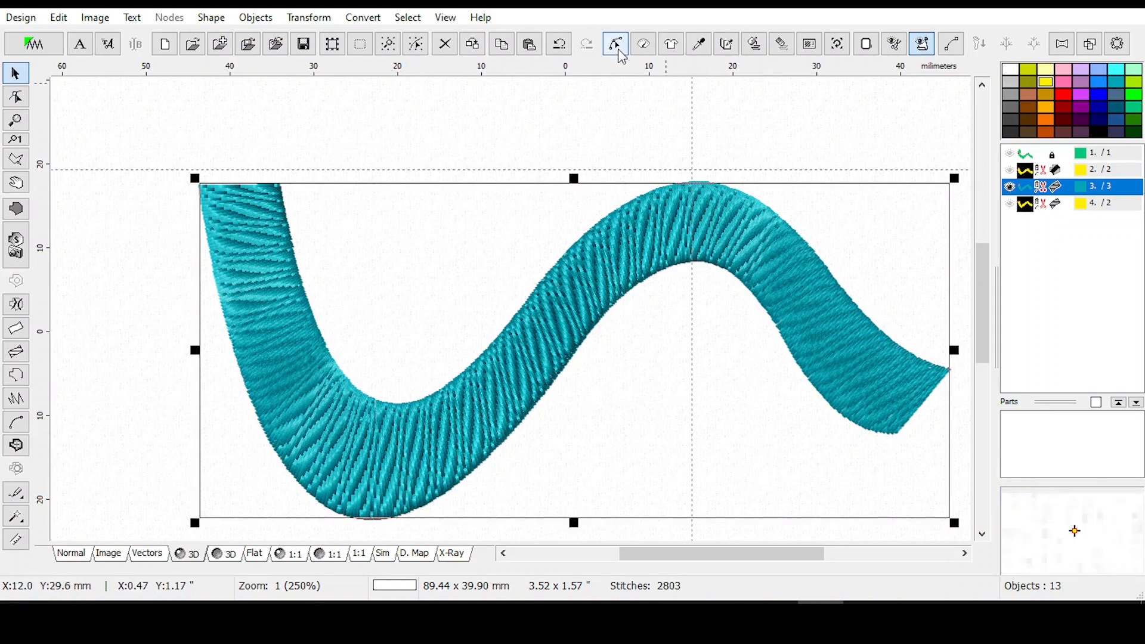
Shift the crest's outer segment node slightly toward the head, refit the curve nodes on both sides, and regenerate the column's stitches.
left_click(617, 48)
left_click_drag(692, 184, 678, 185)
left_click(724, 188)
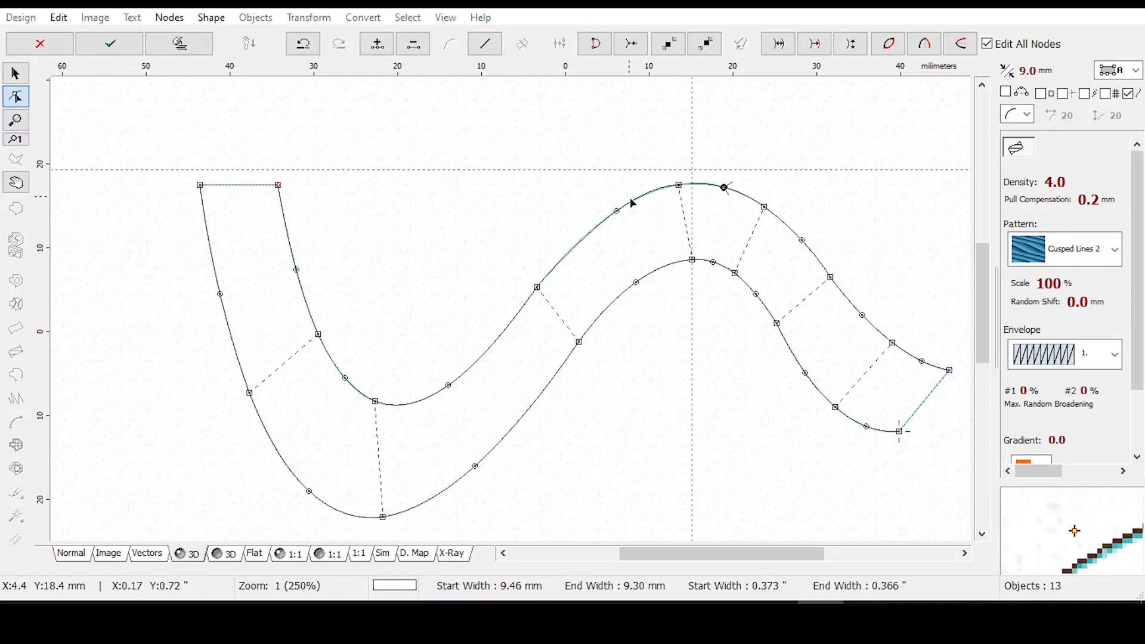
left_click_drag(622, 210, 612, 214)
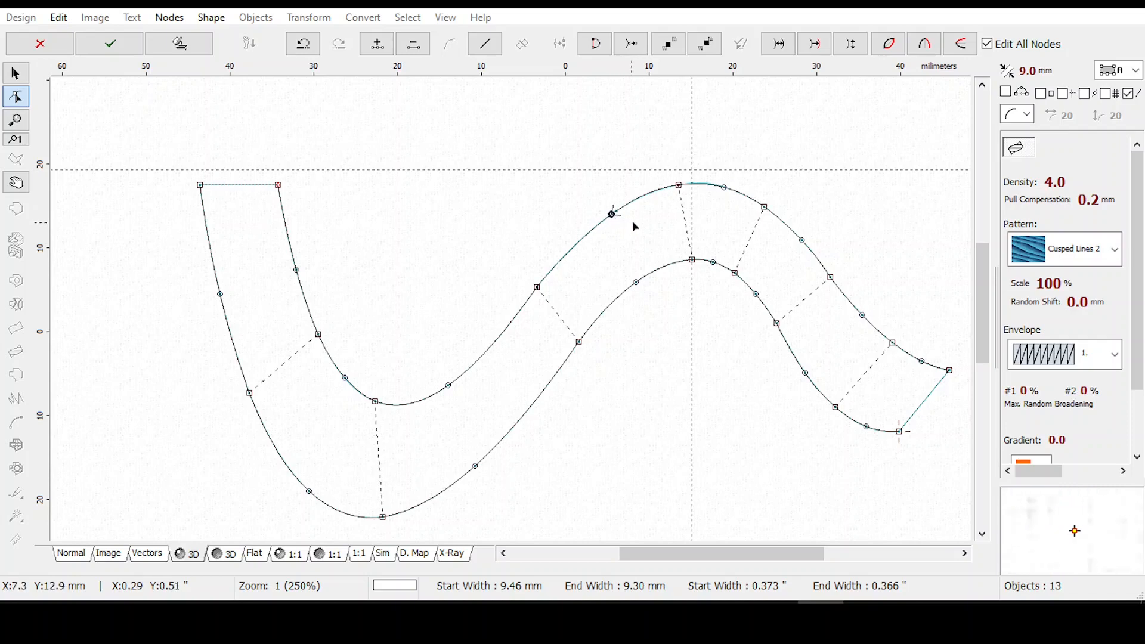
key("Return")
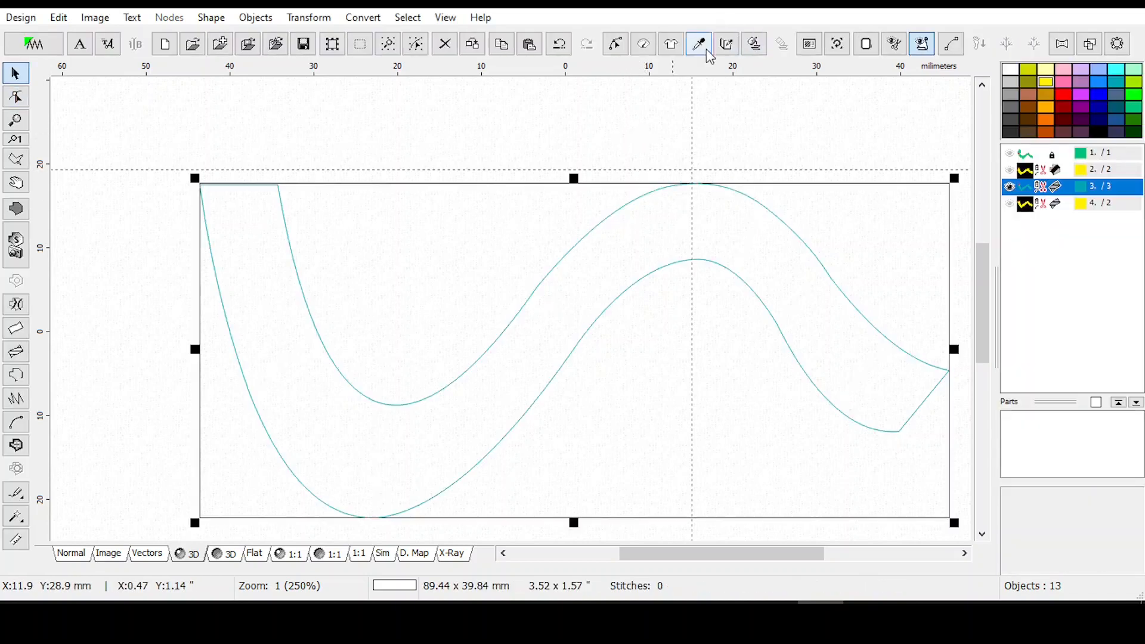
left_click(755, 47)
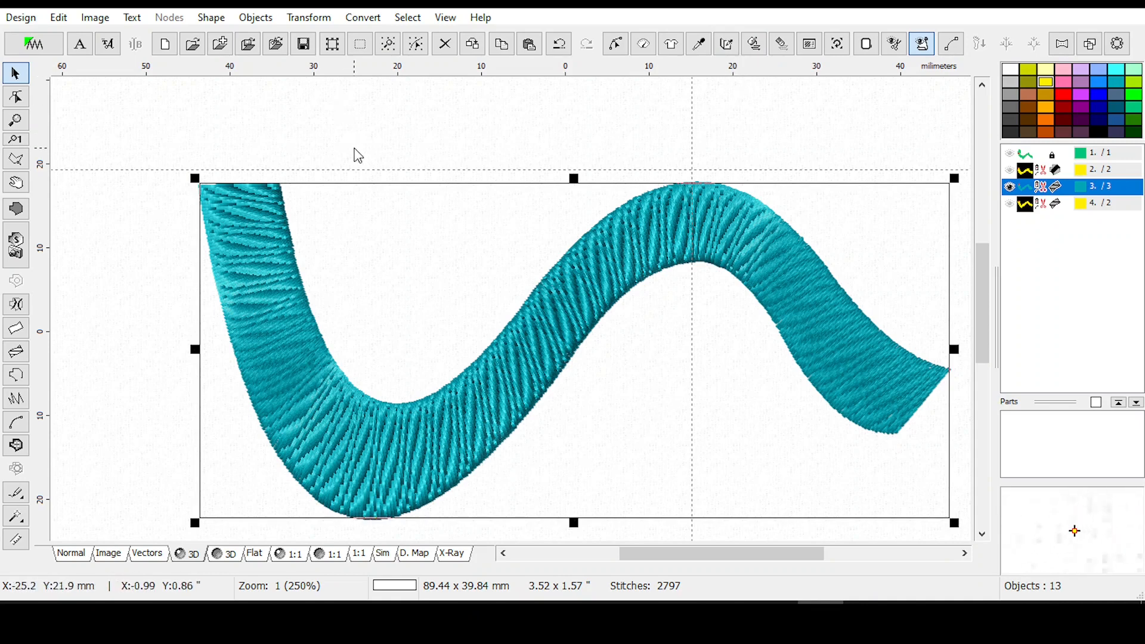
Save the design with the refined teal column.
left_click(303, 47)
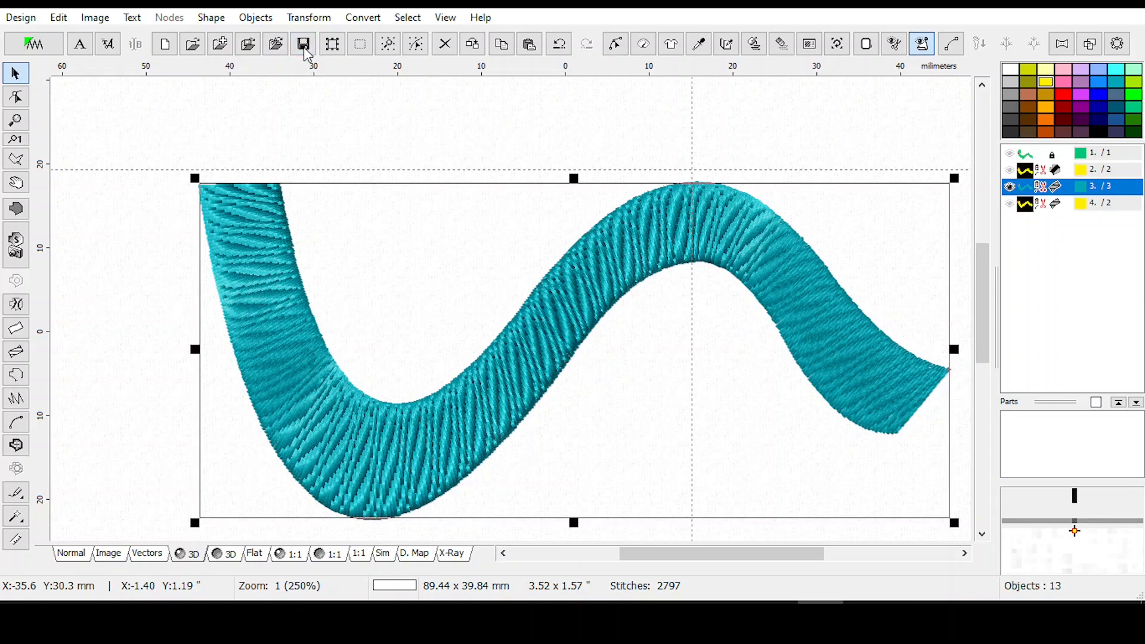
left_click(305, 48)
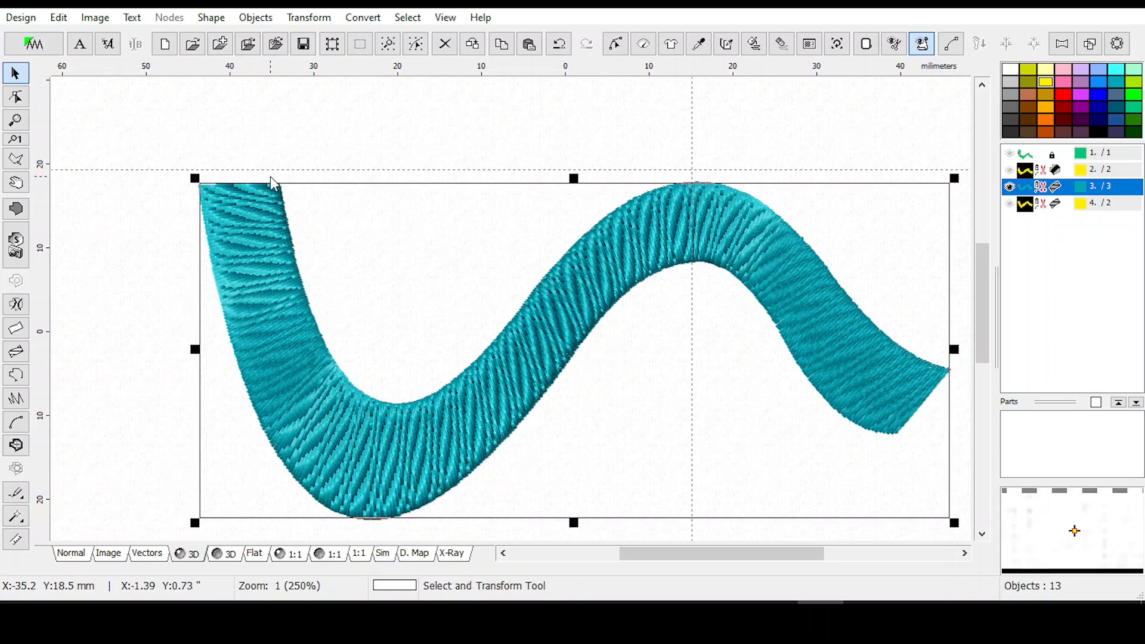
Show the original green snake in place of the teal column and delete the last yellow column in the object list.
left_click(1012, 158)
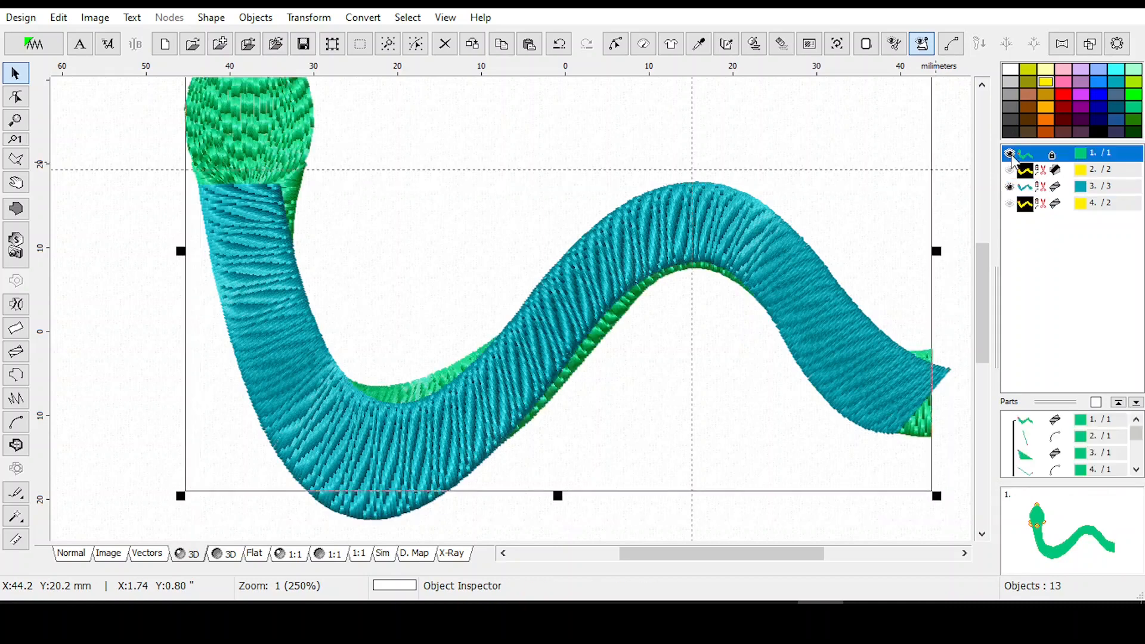
scroll(990, 297, "up", 3)
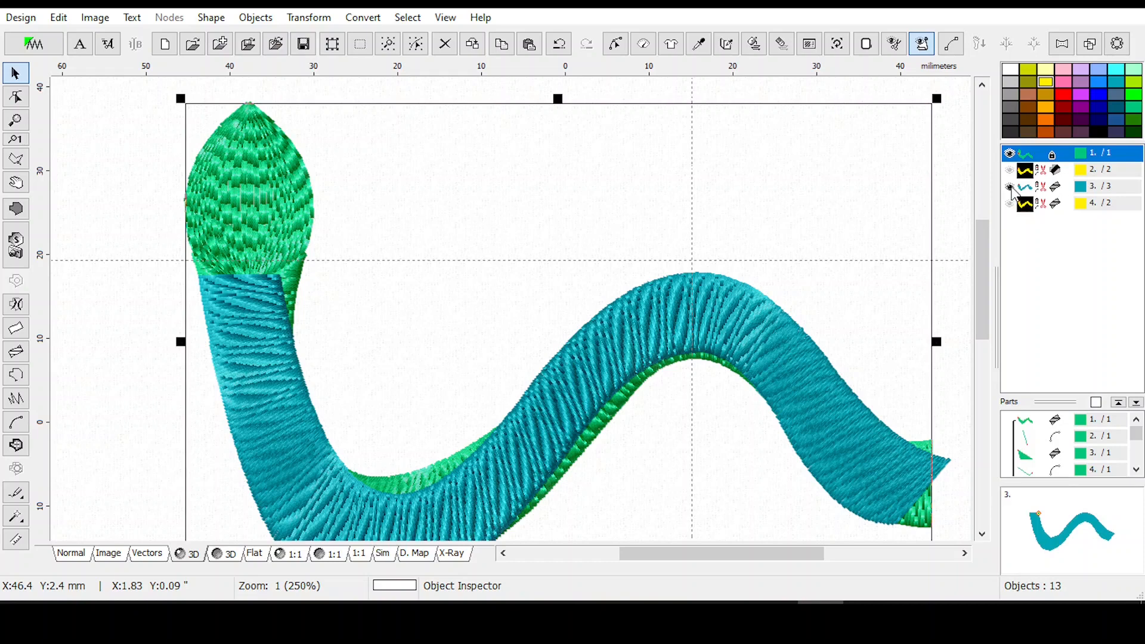
left_click(1018, 206)
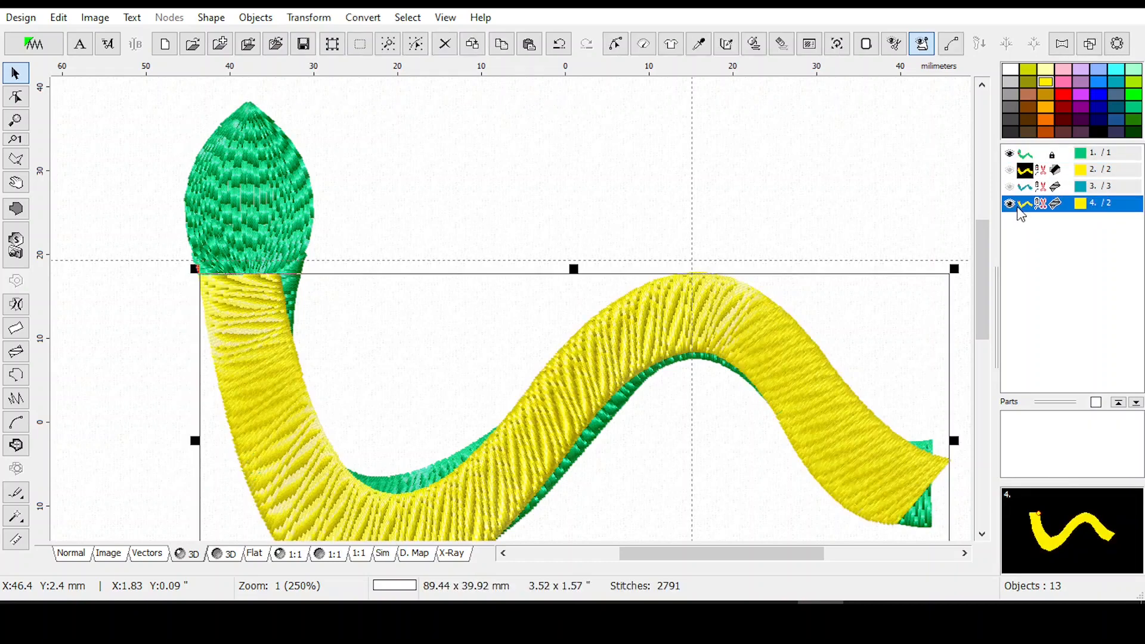
key("Delete")
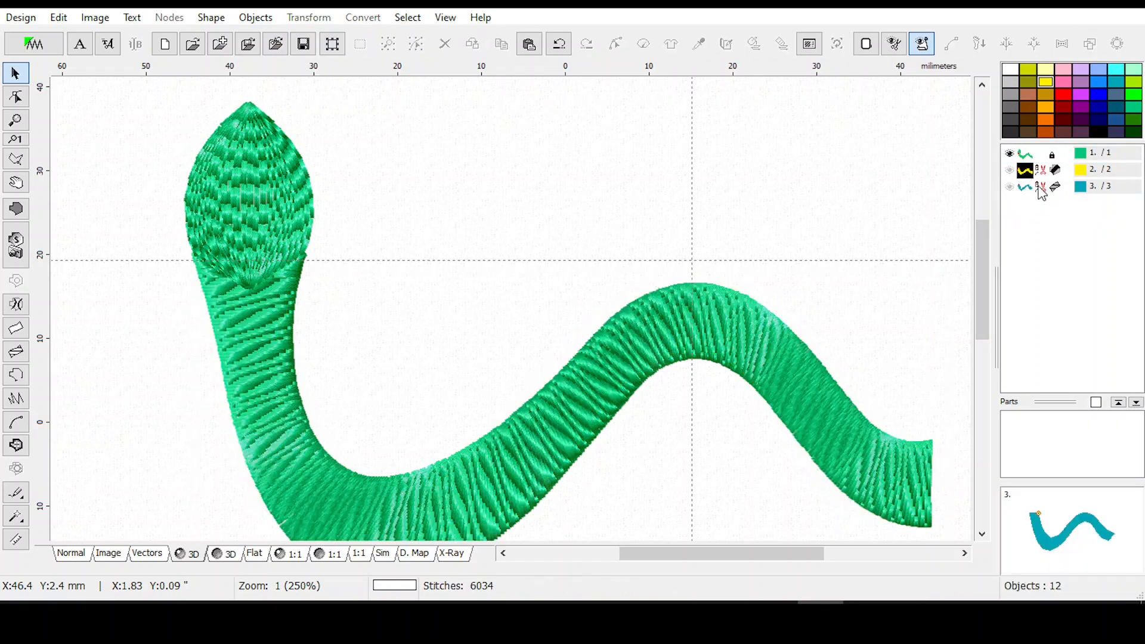
Compare the teal column and the remaining yellow object with the original snake by showing each over it and hiding it again.
left_click(1041, 192)
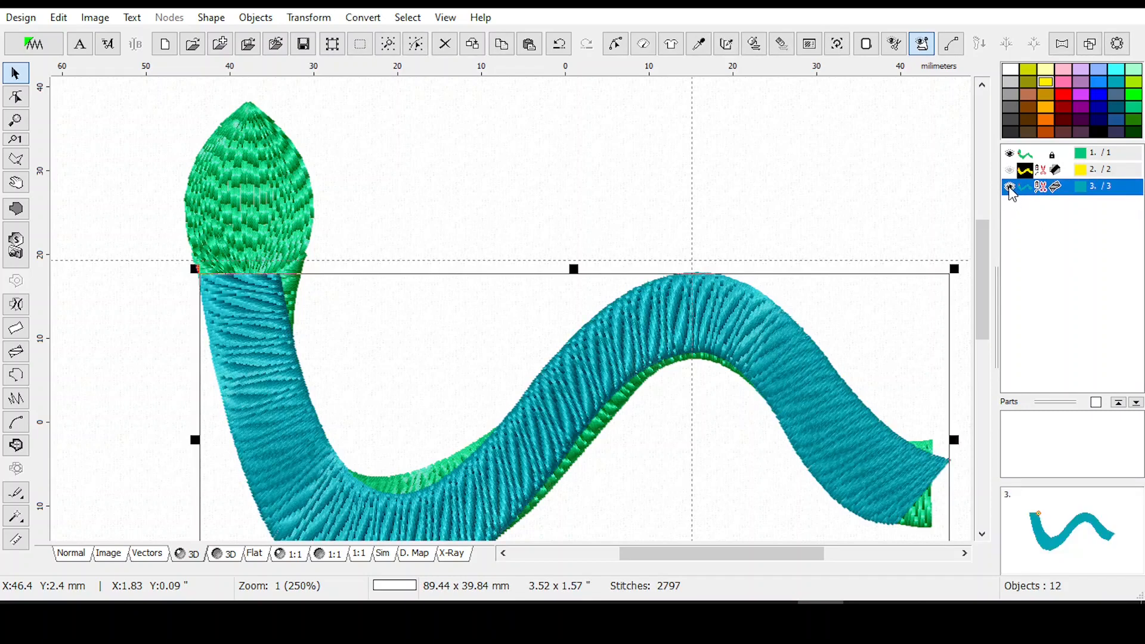
left_click(1010, 188)
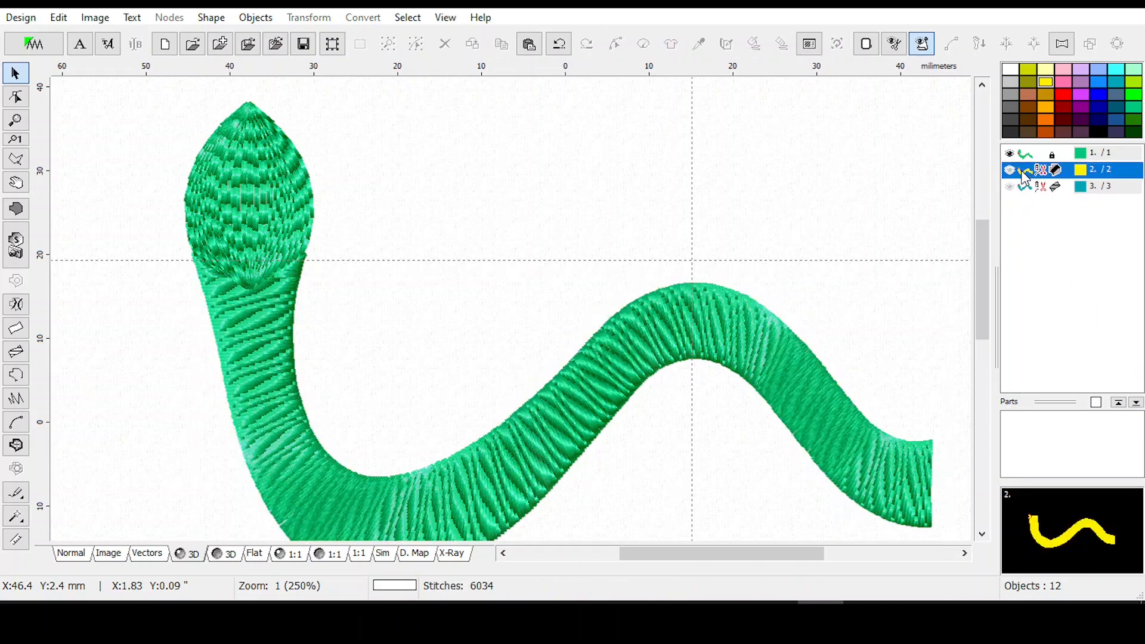
left_click(1010, 171)
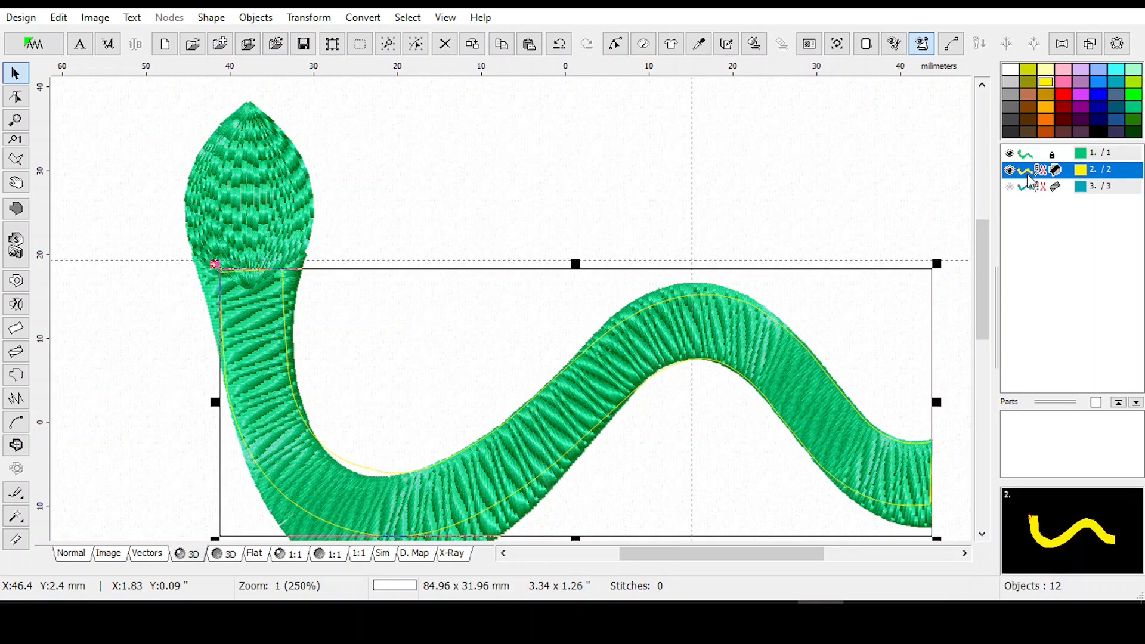
left_click(1012, 174)
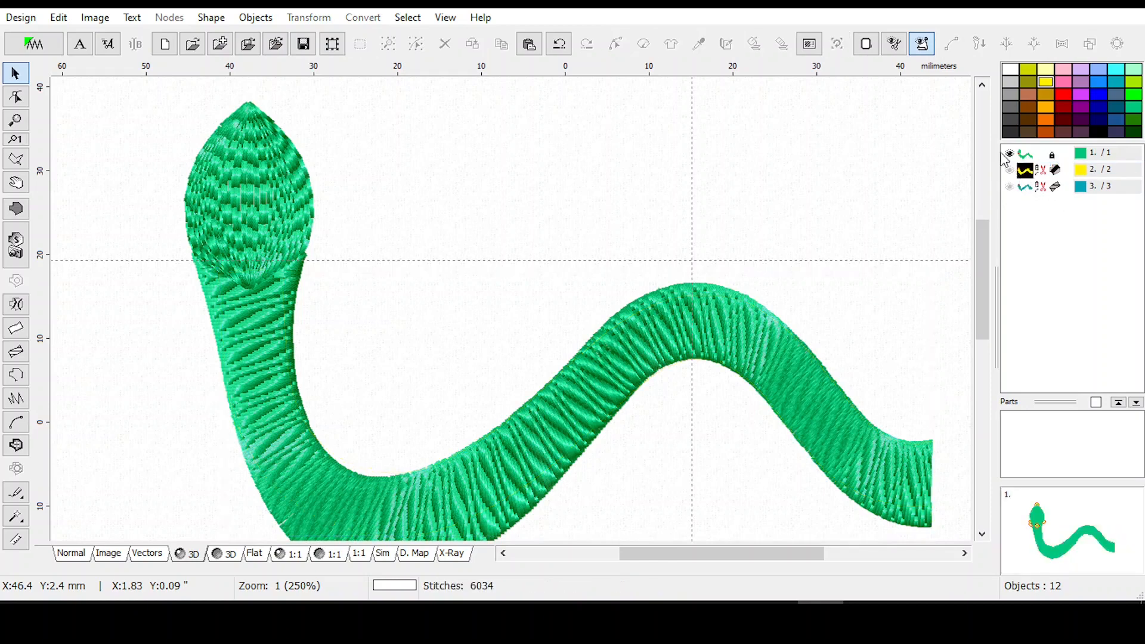
Select the original green snake group and bring up its object commands.
left_click(1032, 156)
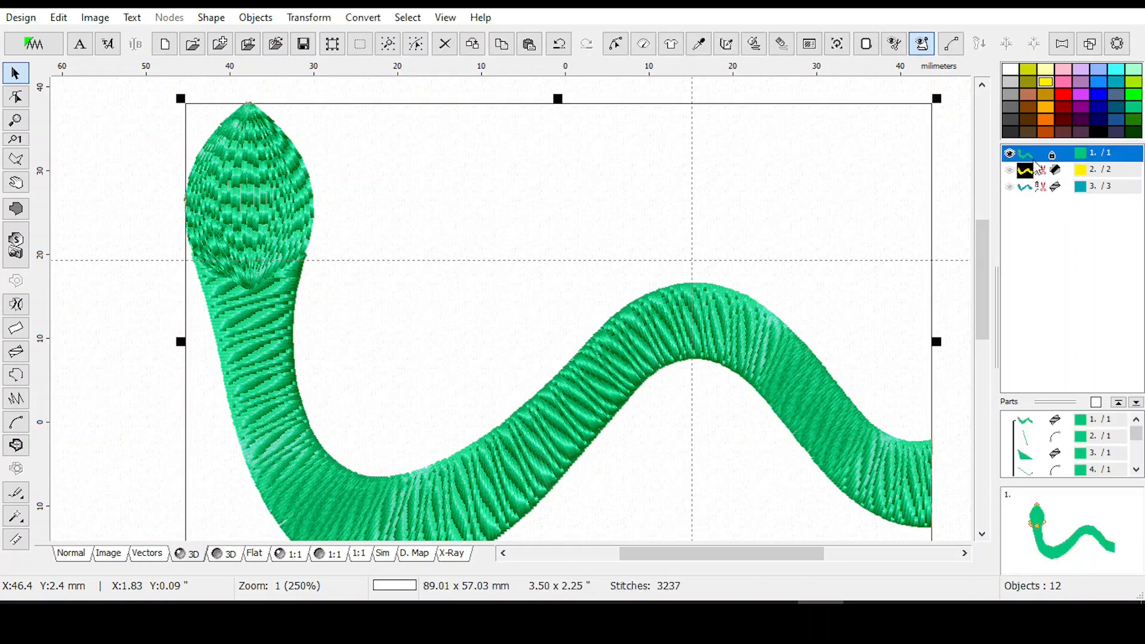
right_click(1033, 153)
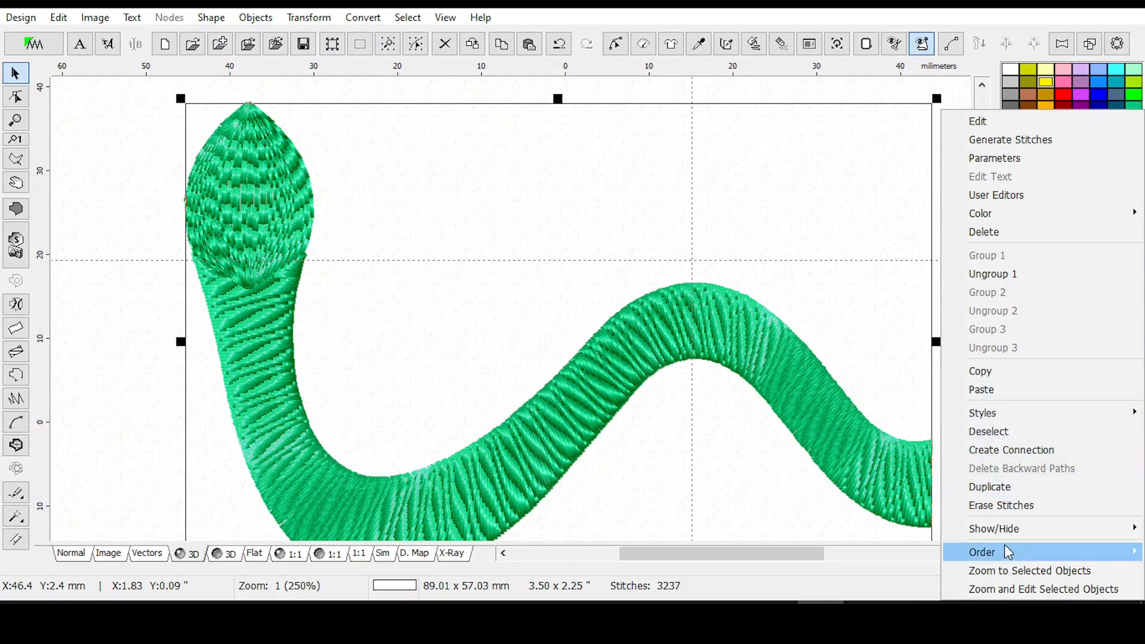
Ungroup and regroup the ten green snake objects, and enlarge the parts list to view the group's contents.
left_click(1014, 276)
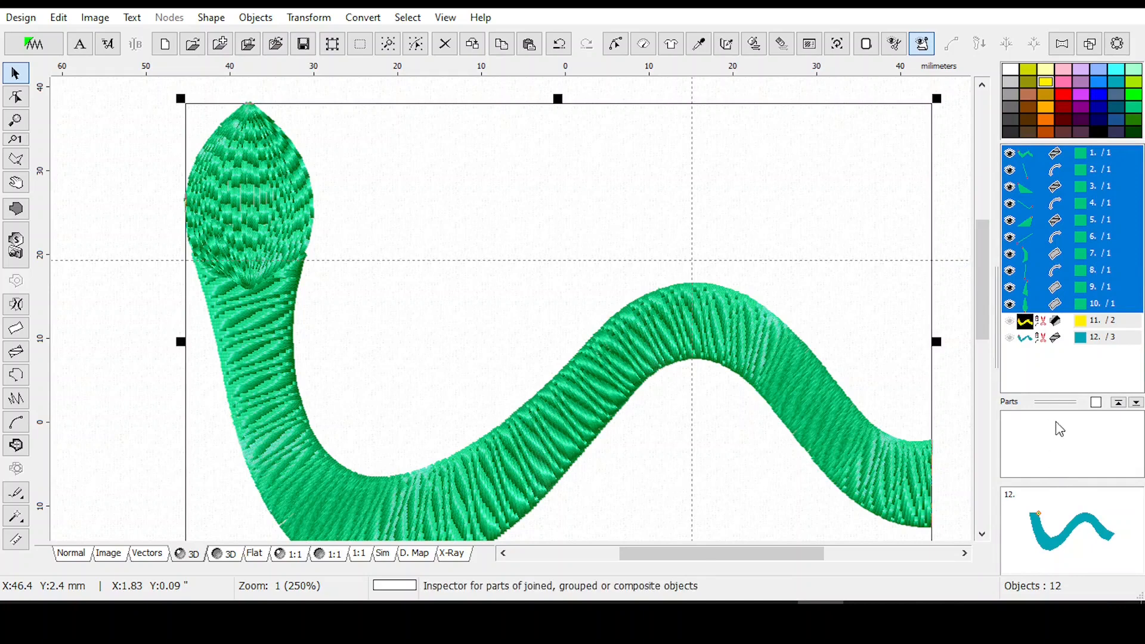
right_click(1044, 207)
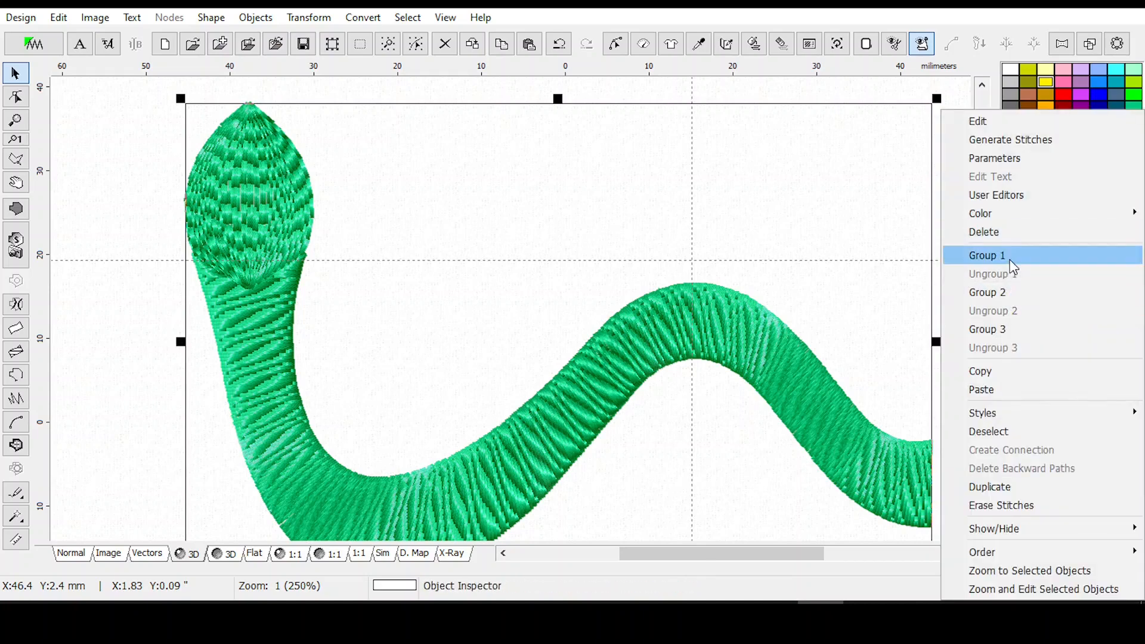
left_click(1008, 255)
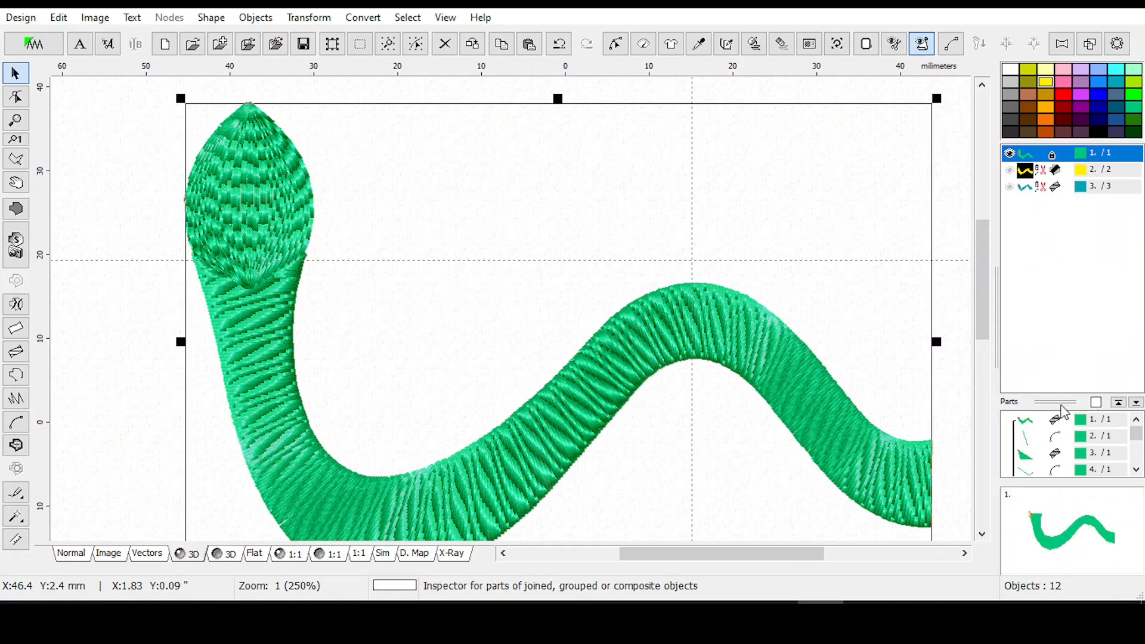
mouse_move(1062, 399)
left_mouse_down()
mouse_move(1049, 233)
mouse_move(1062, 385)
left_mouse_up()
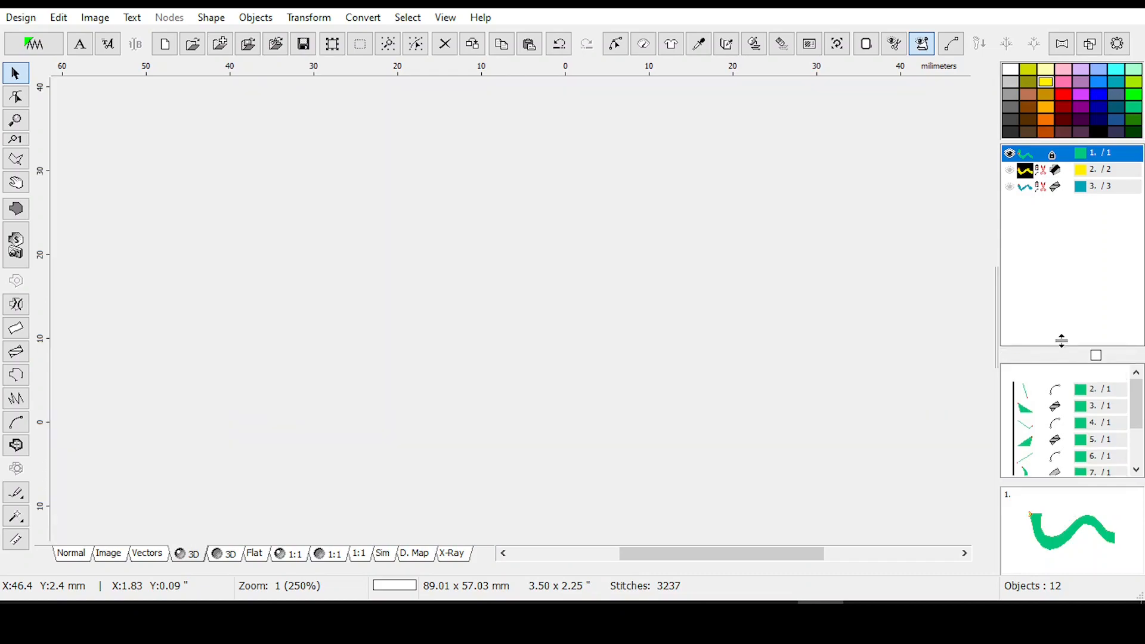
left_click_drag(1062, 340, 1065, 245)
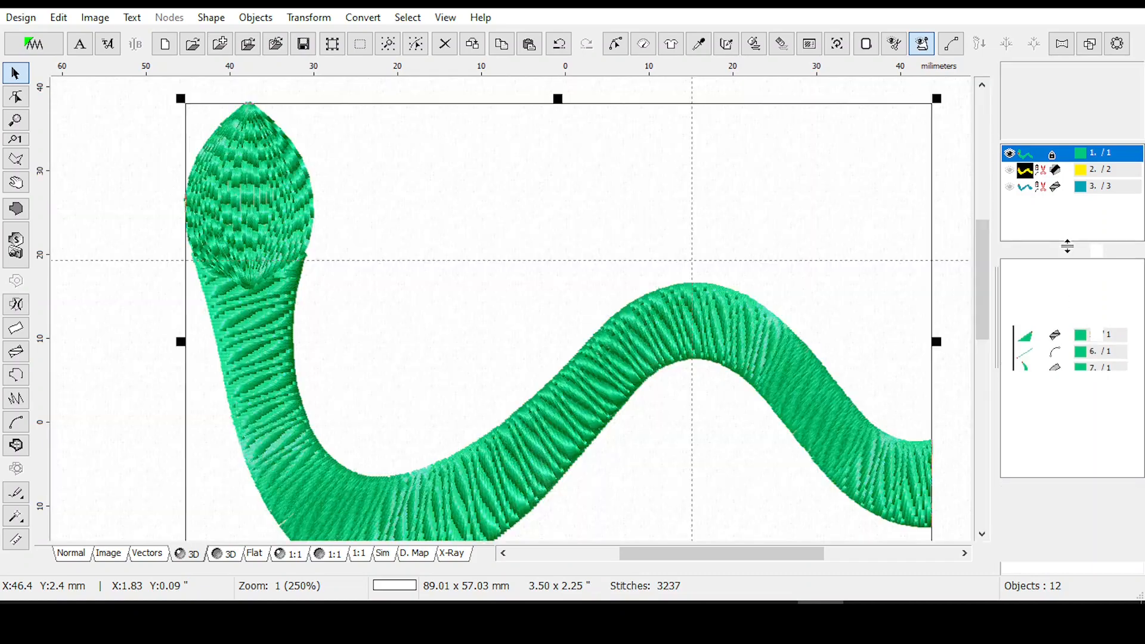
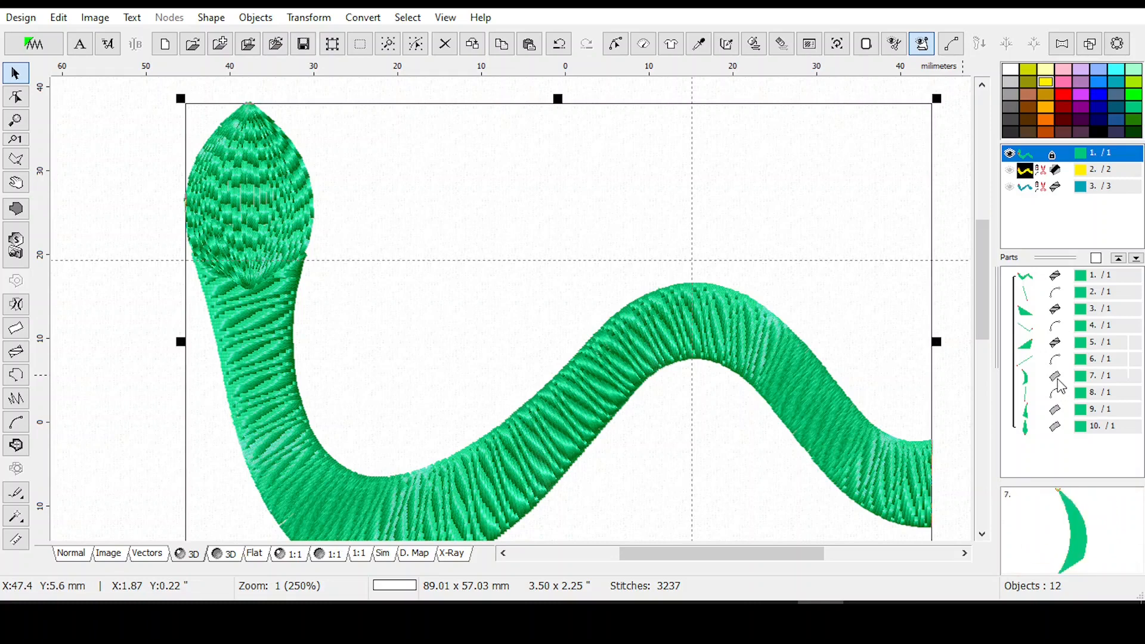
Ungroup the green snake into separate objects, shrink the parts list and select the body object.
right_click(1051, 156)
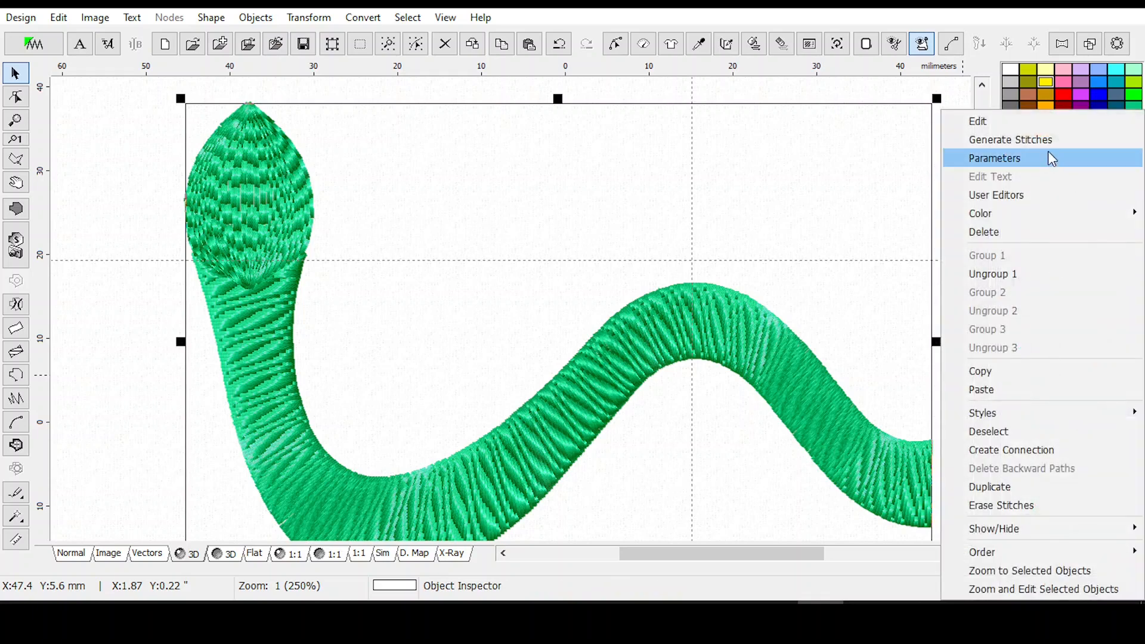
left_click(1017, 273)
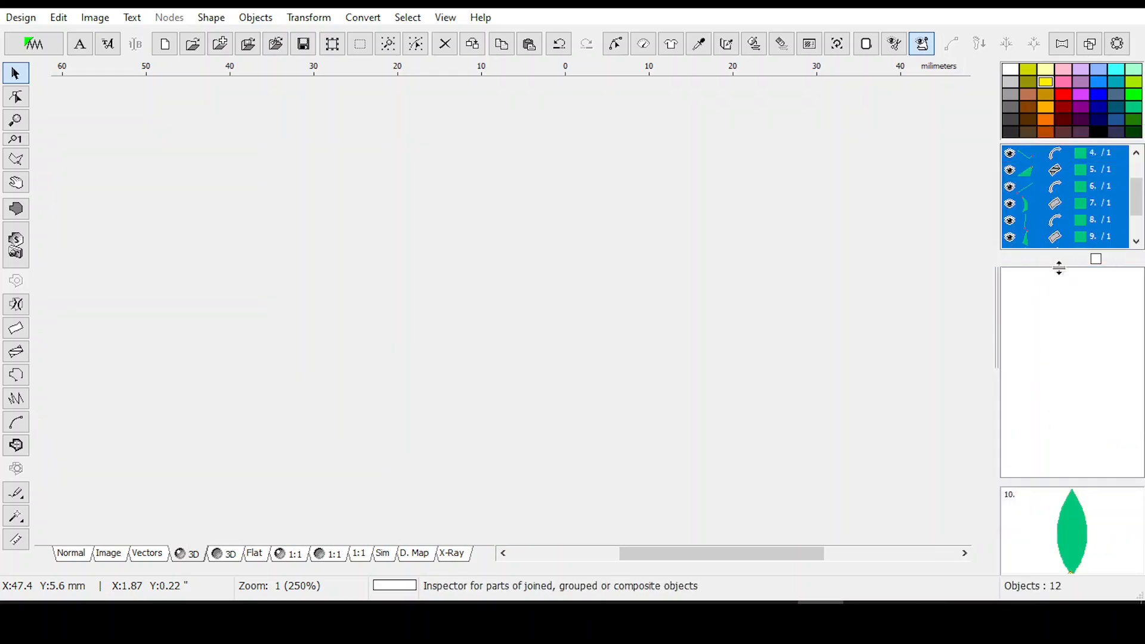
left_click_drag(1059, 268, 1044, 403)
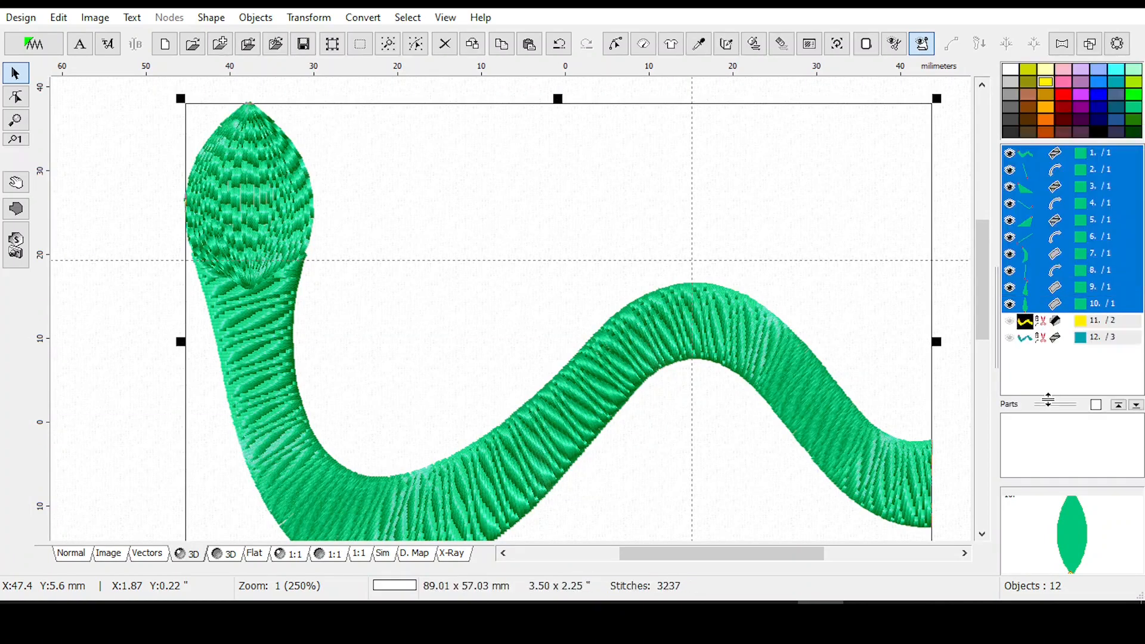
left_click(1060, 206)
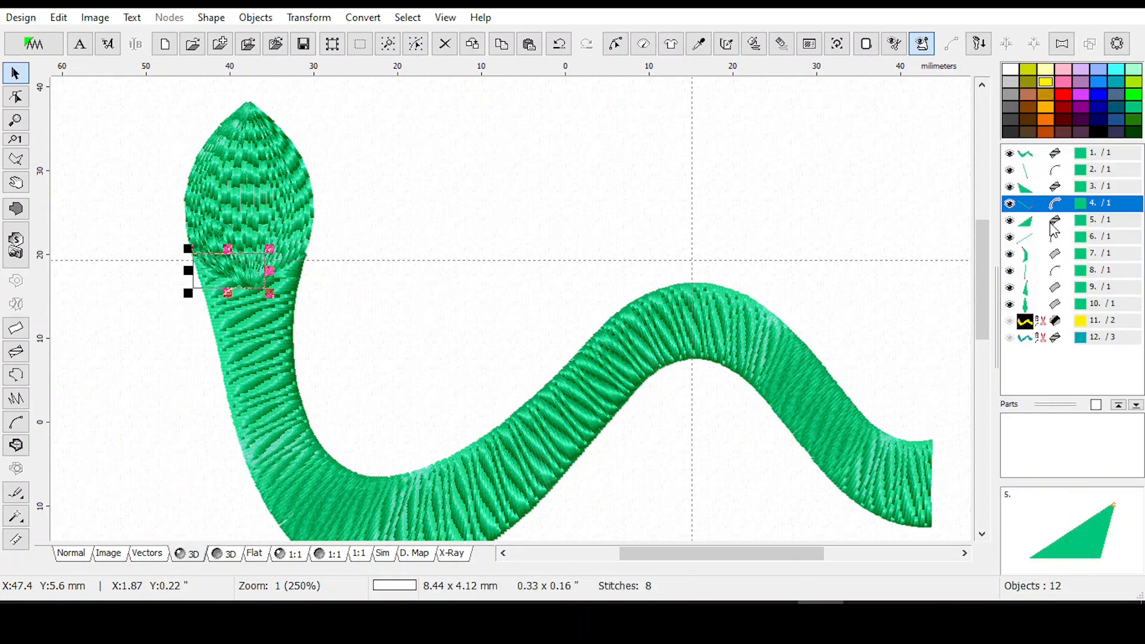
left_click(1055, 158)
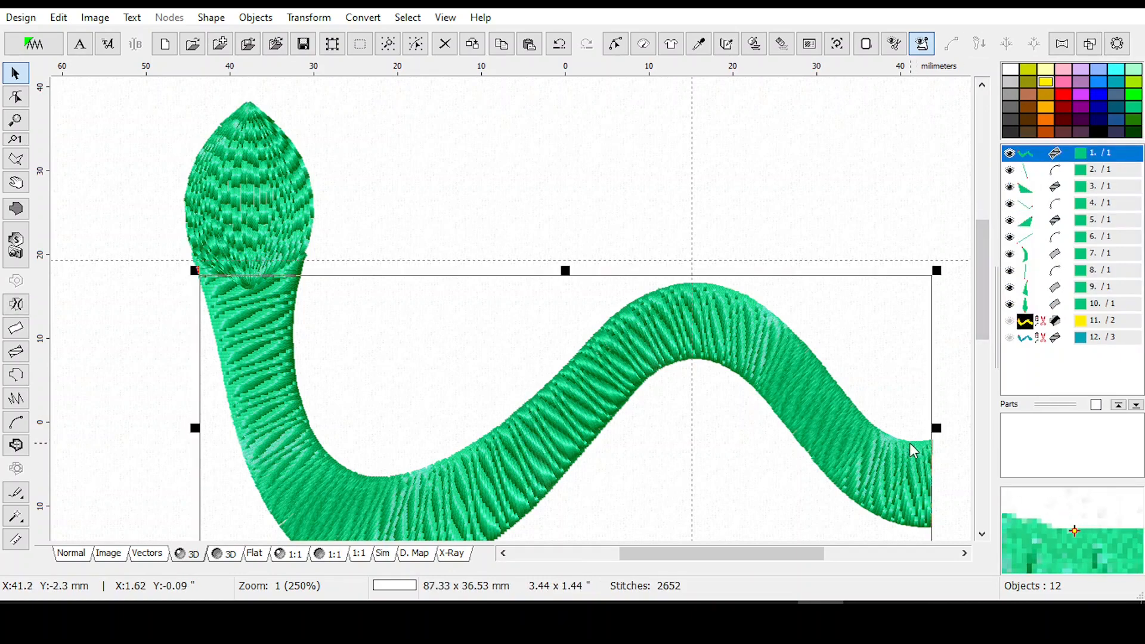
Unhide the yellow and blue body objects and select all twelve objects.
scroll(852, 460, "down", 1)
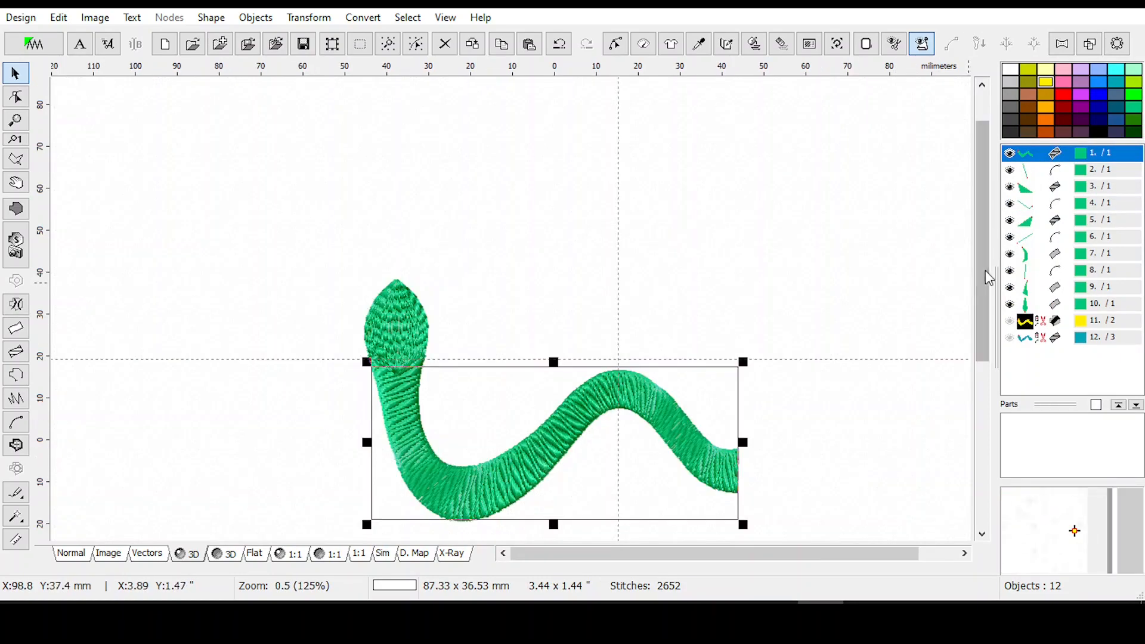
left_click_drag(988, 277, 981, 327)
scroll(448, 307, "up", 1)
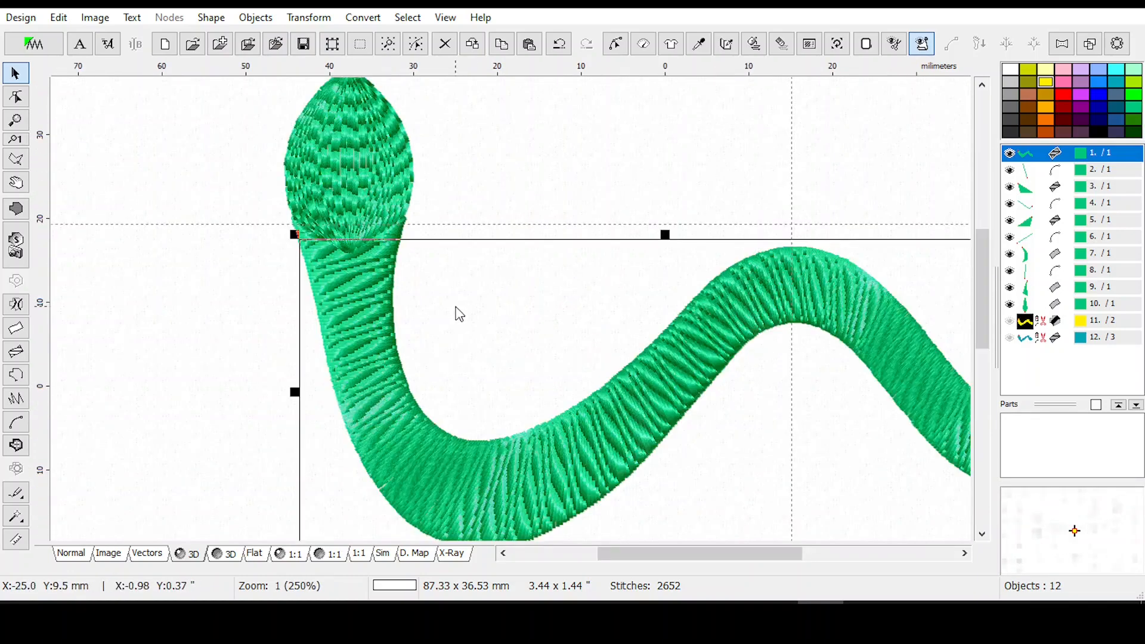
left_click_drag(706, 561, 718, 558)
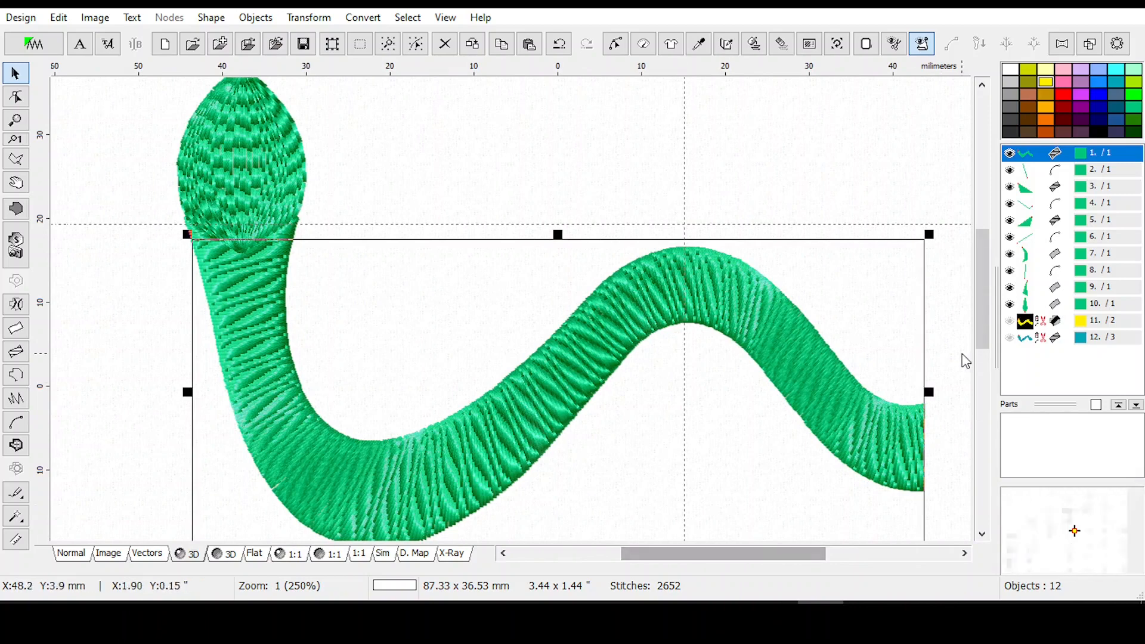
left_click_drag(982, 309, 978, 310)
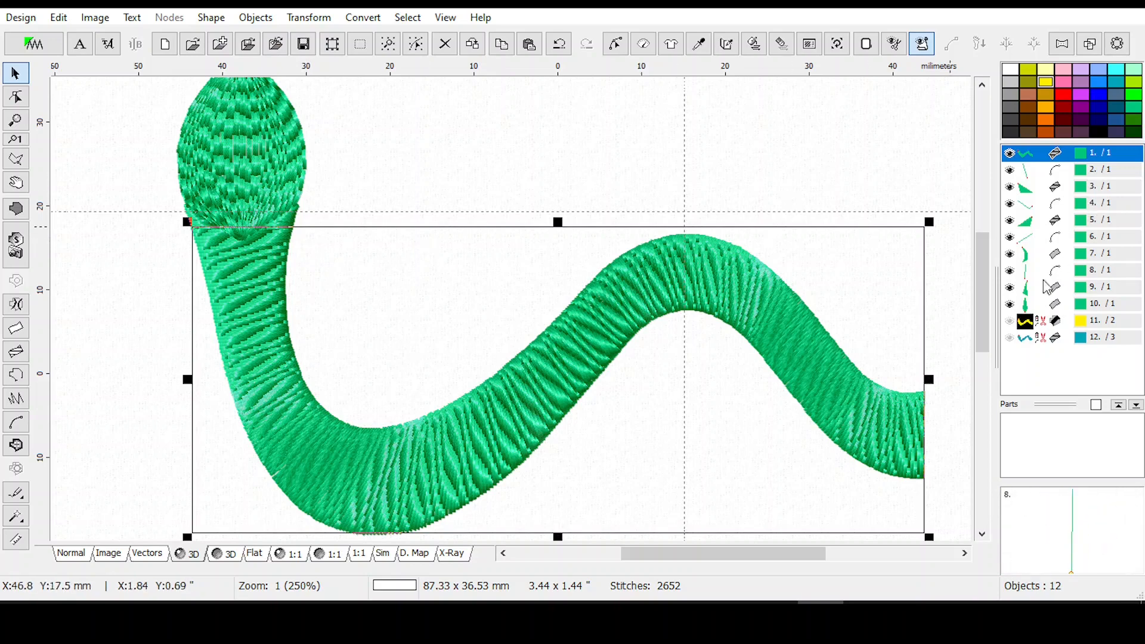
left_click(1010, 322)
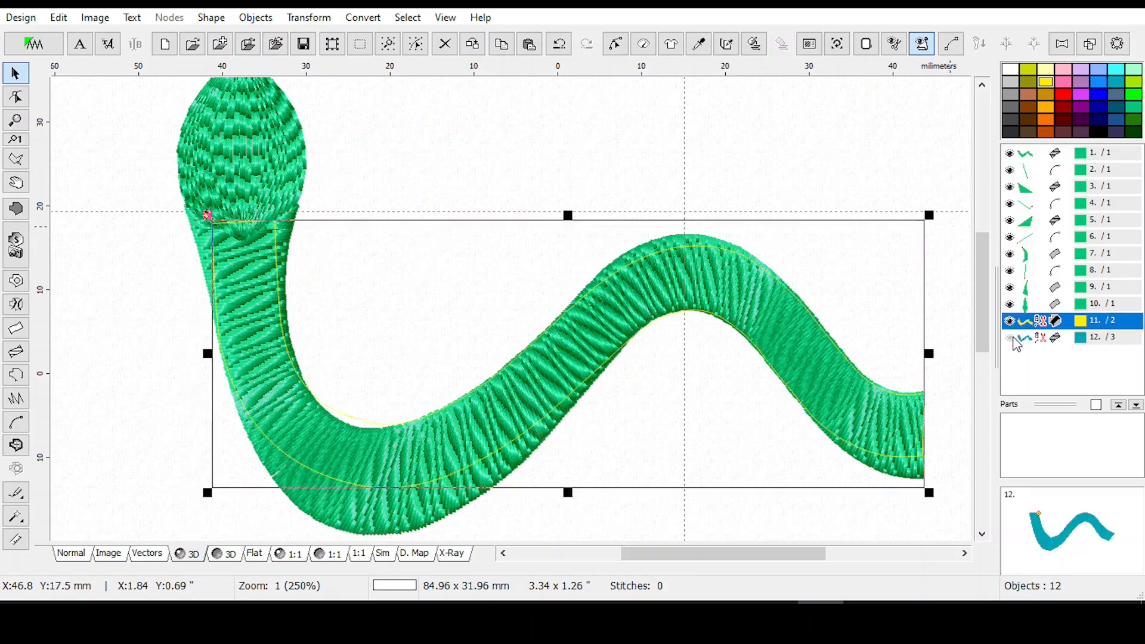
left_click(1011, 337)
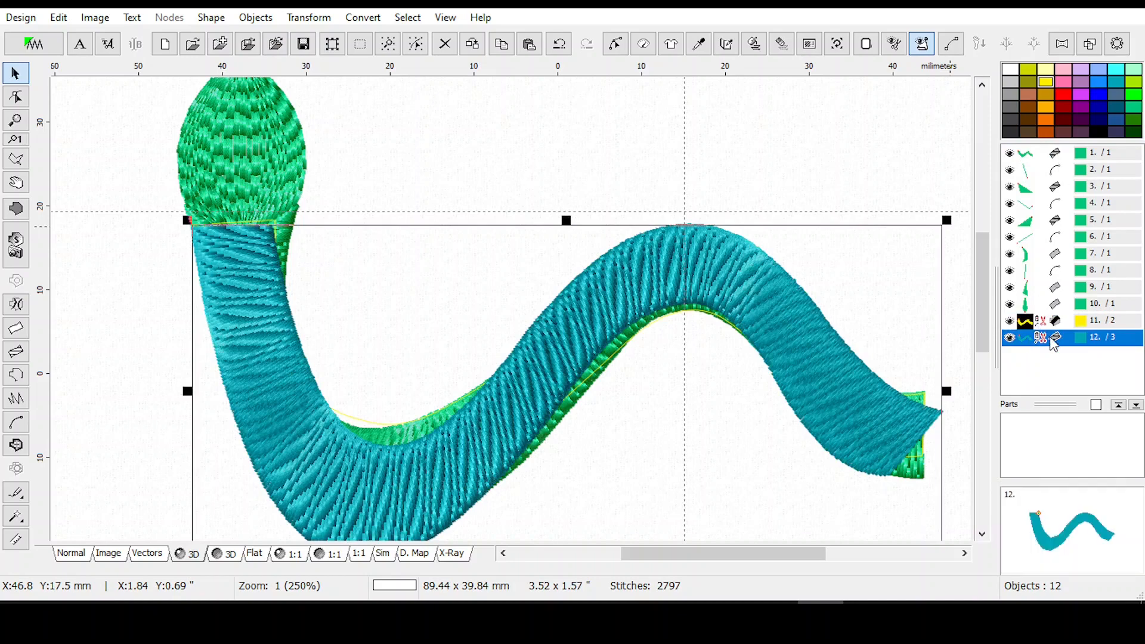
left_click(1055, 156, "shift")
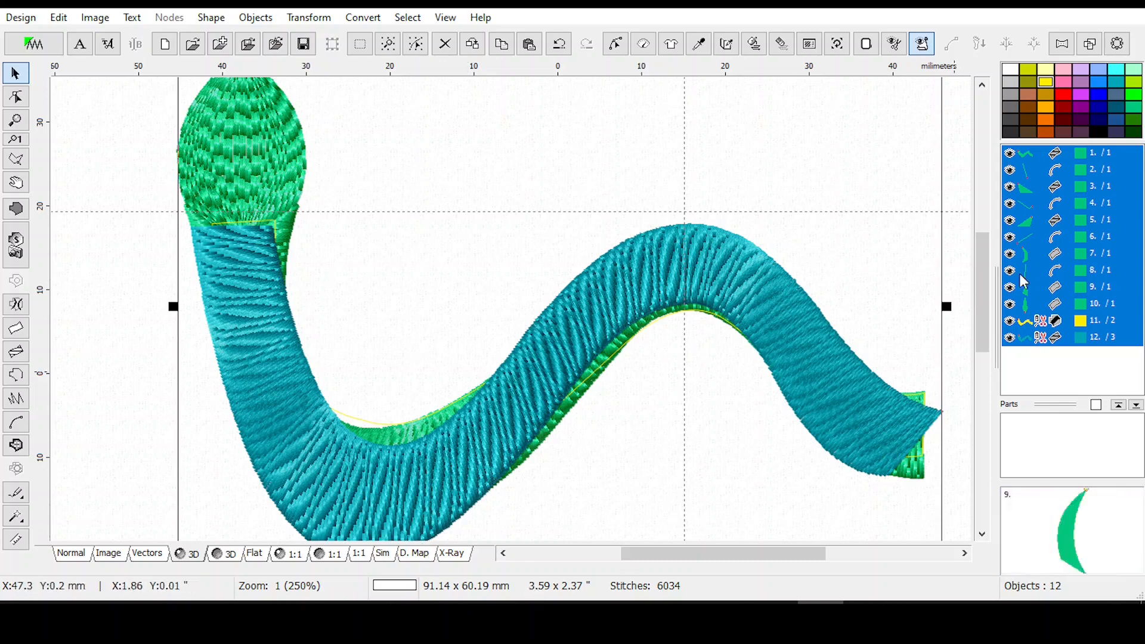
Scale the whole selected design down proportionally to about 86 x 57 mm and generate its stitches.
left_click_drag(980, 293, 985, 312)
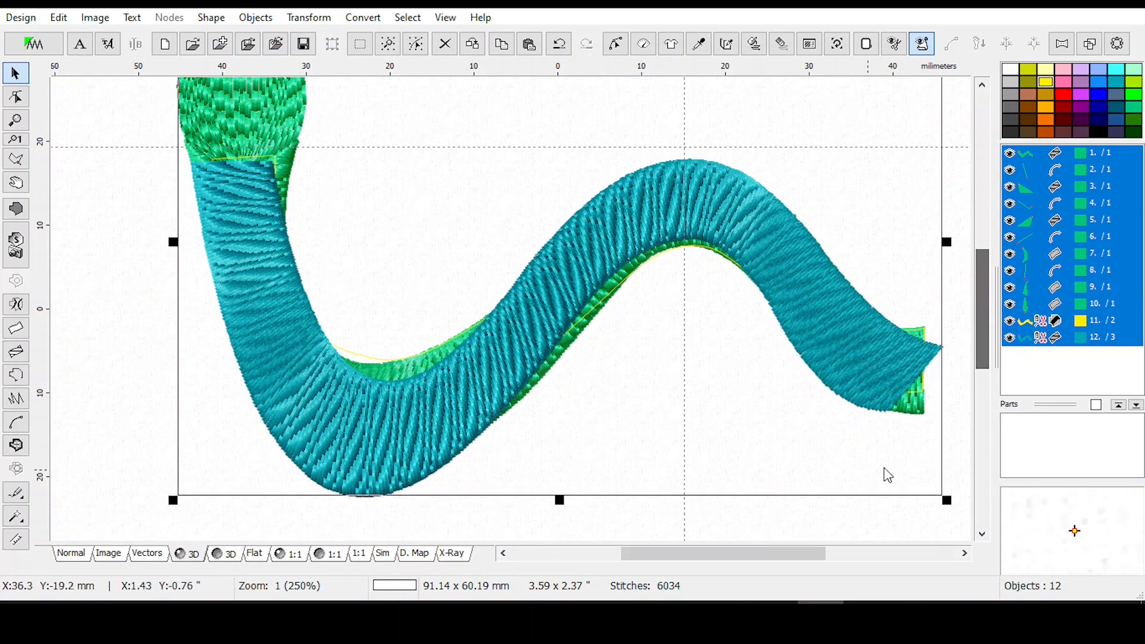
left_click_drag(946, 501, 898, 466)
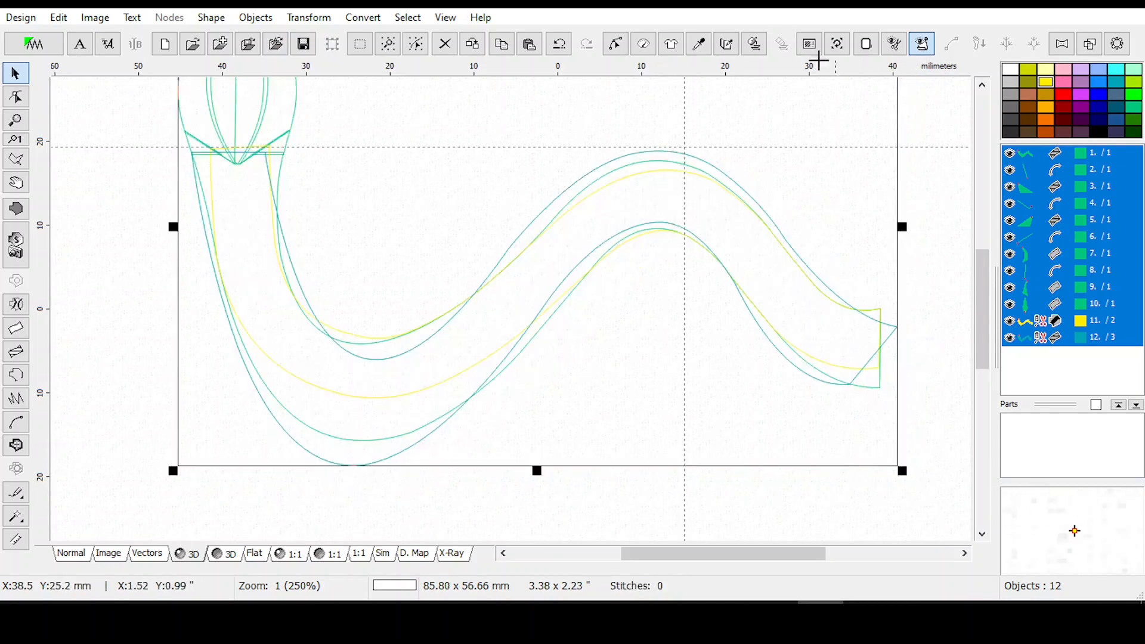
left_click(756, 43)
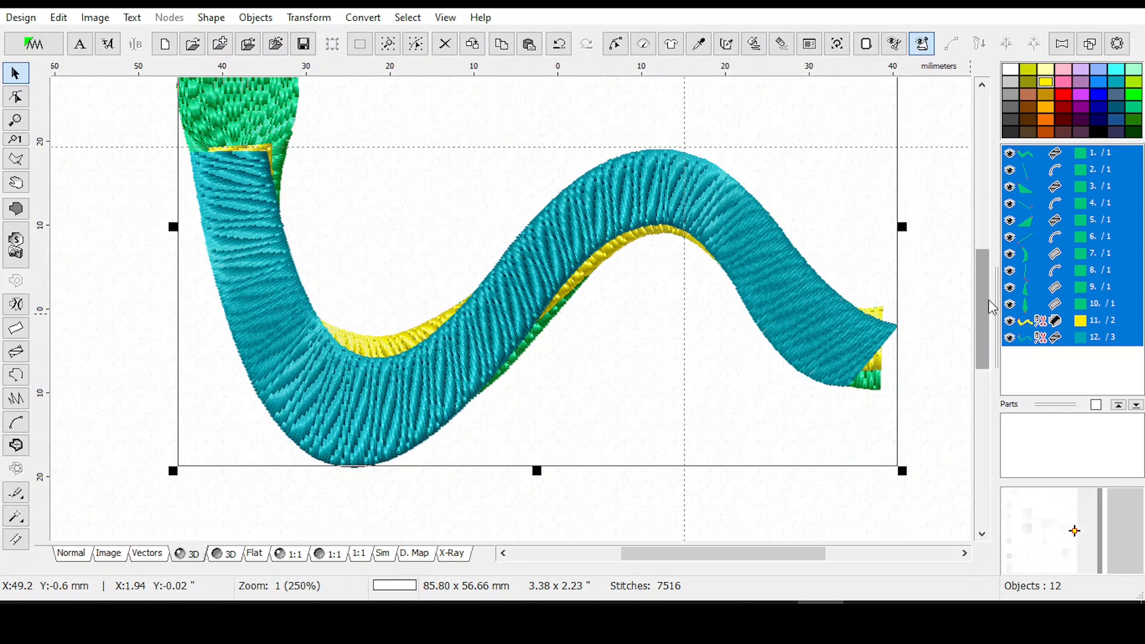
Scale the selected design down further to about 82 x 54 mm with regenerated stitches.
mouse_move(983, 304)
left_mouse_down()
mouse_move(979, 274)
mouse_move(981, 307)
left_mouse_up()
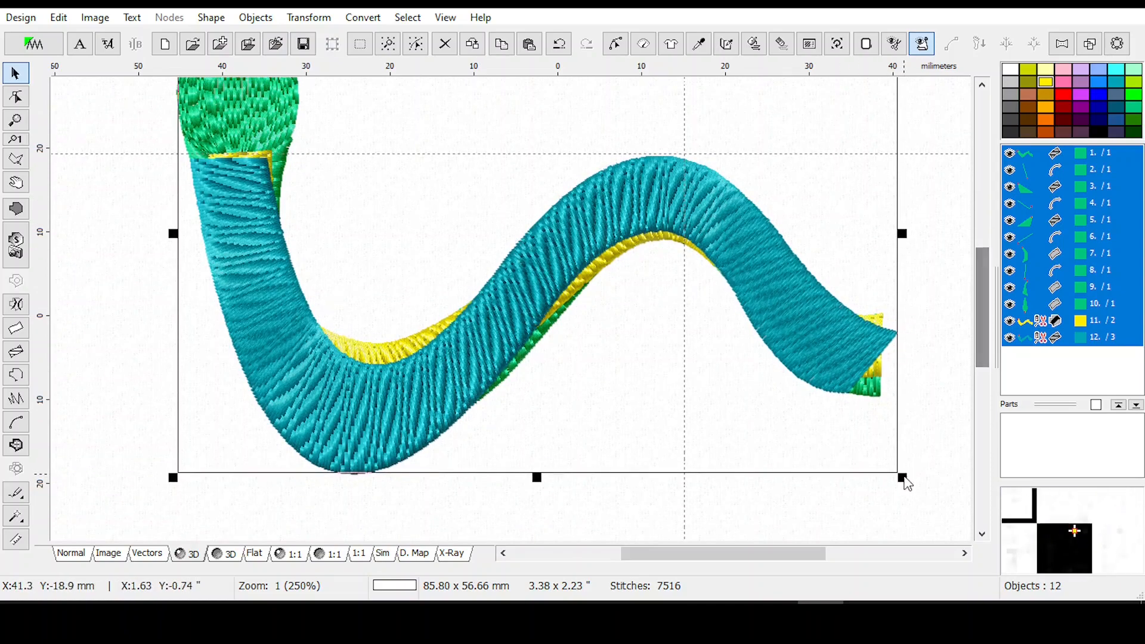
left_click_drag(902, 477, 863, 443)
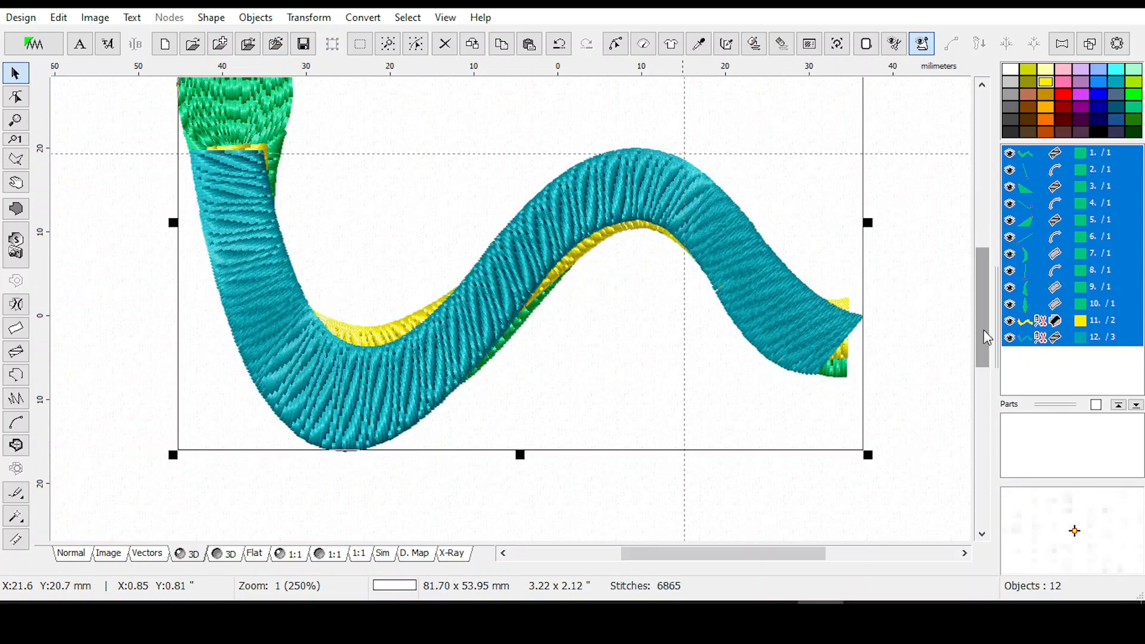
left_click_drag(985, 333, 983, 316)
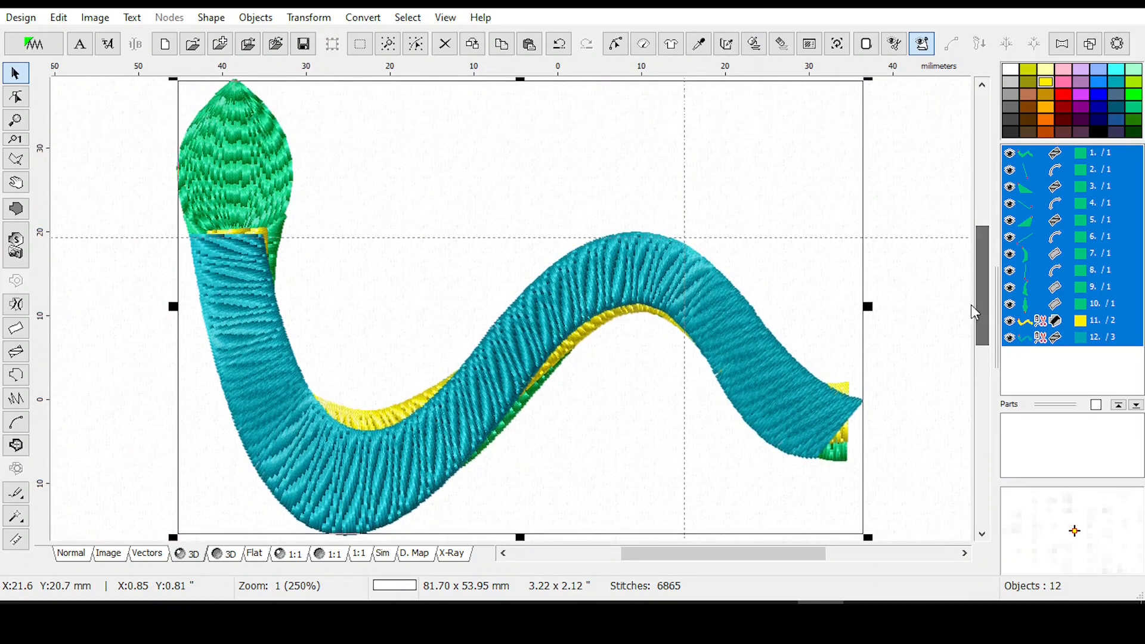
Hide the yellow and blue body objects so only the green snake is shown.
left_click(1009, 321)
left_click(1009, 338)
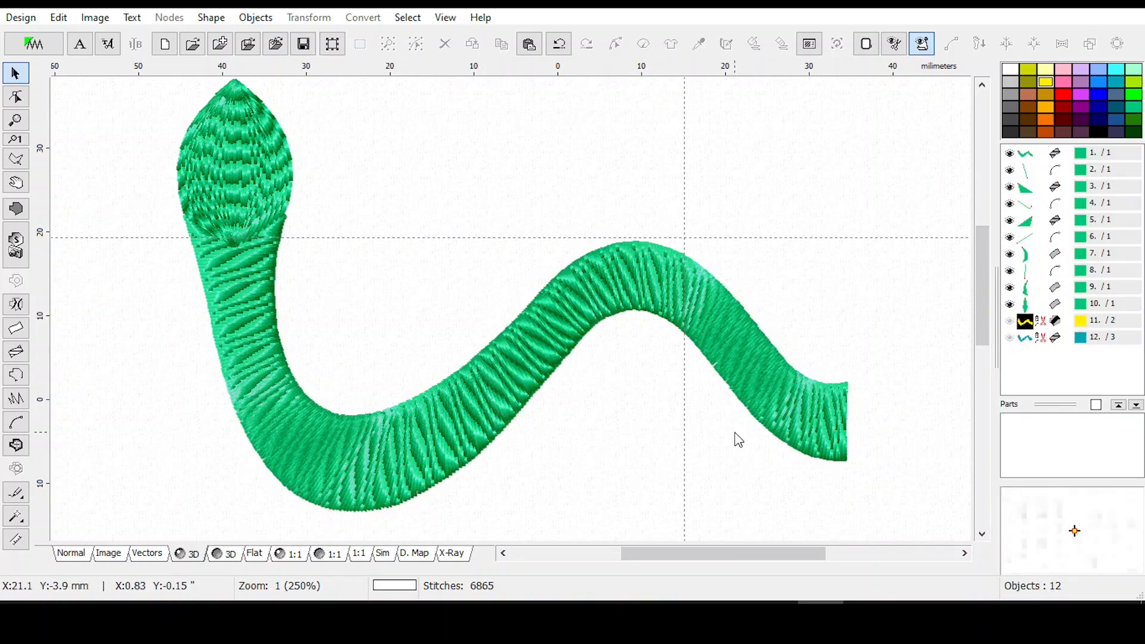
left_click_drag(718, 557, 700, 568)
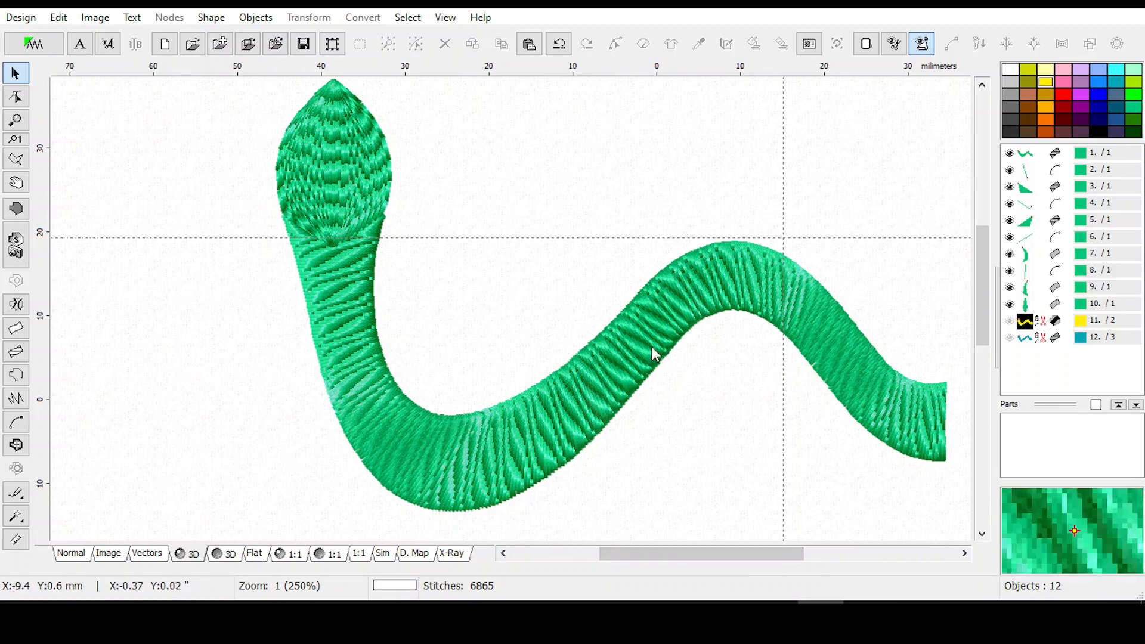
Show the design in the Normal view and recolor the snake's body object light orange.
left_click(1044, 157)
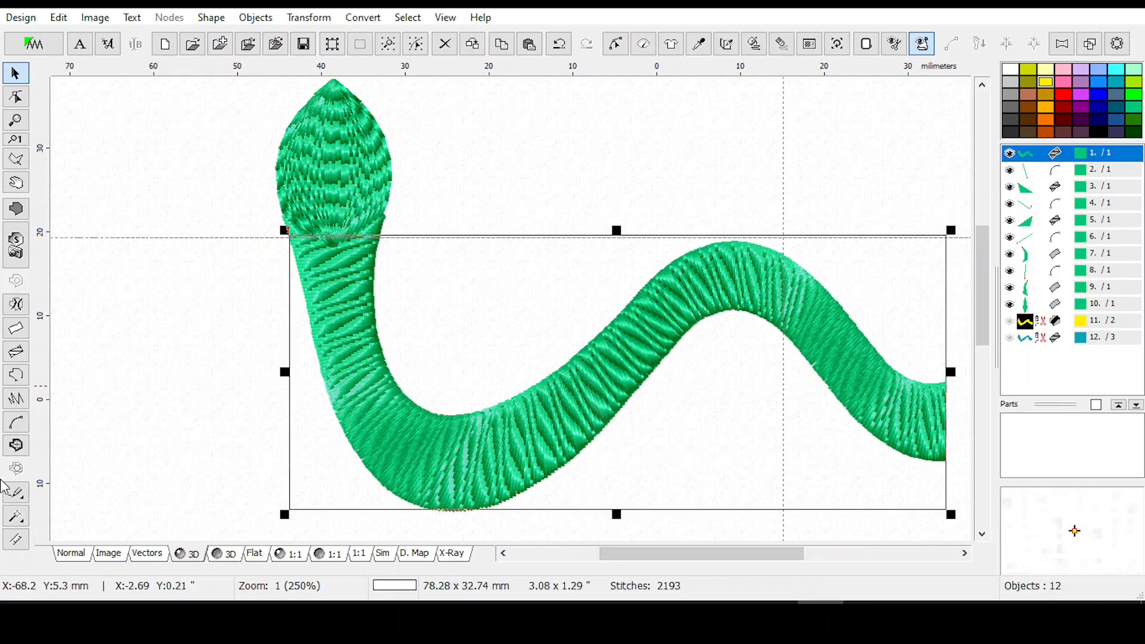
left_click(71, 558)
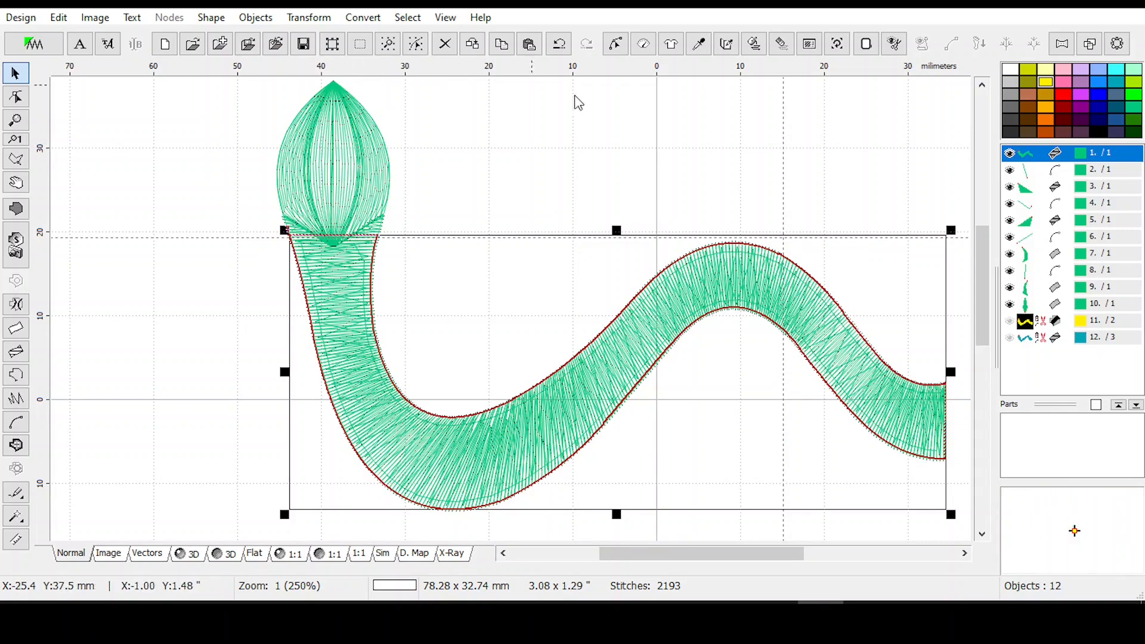
left_click(1045, 119)
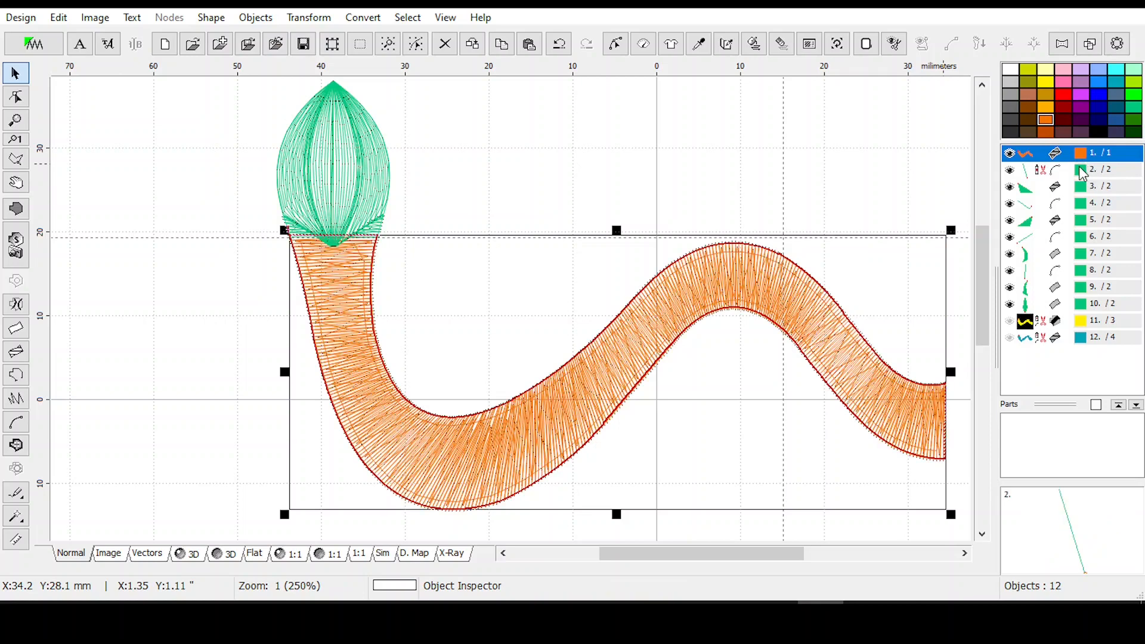
left_click(1045, 107)
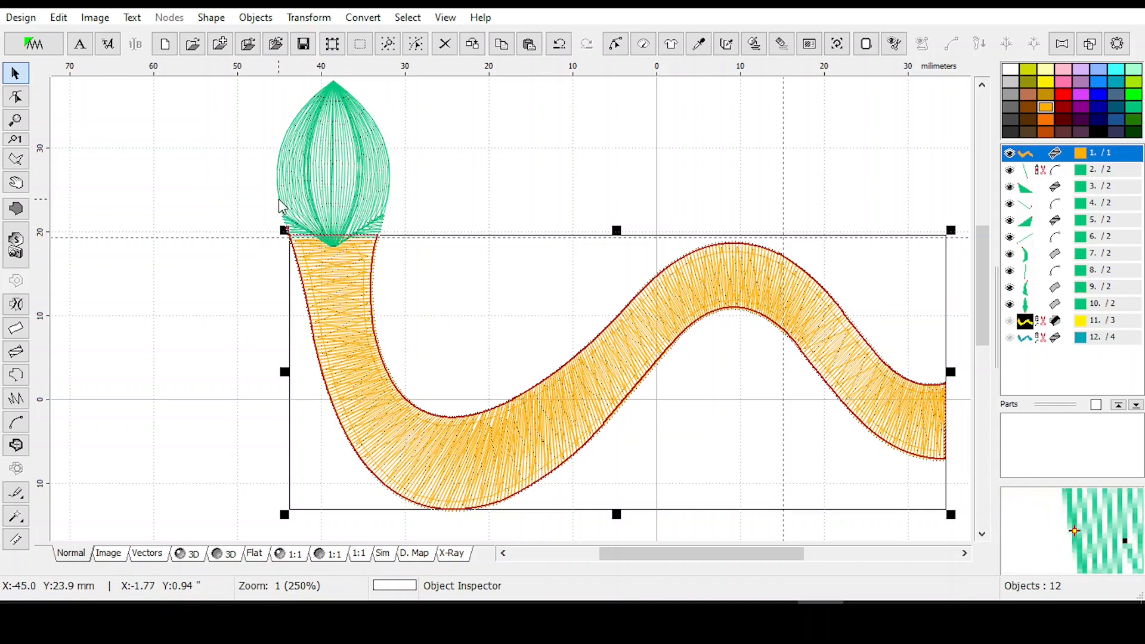
Draw a closed four-cornered column object with two edges, about 7.7 x 6.2 mm, in the empty space beside the snake's neck.
scroll(274, 198, "up", 1)
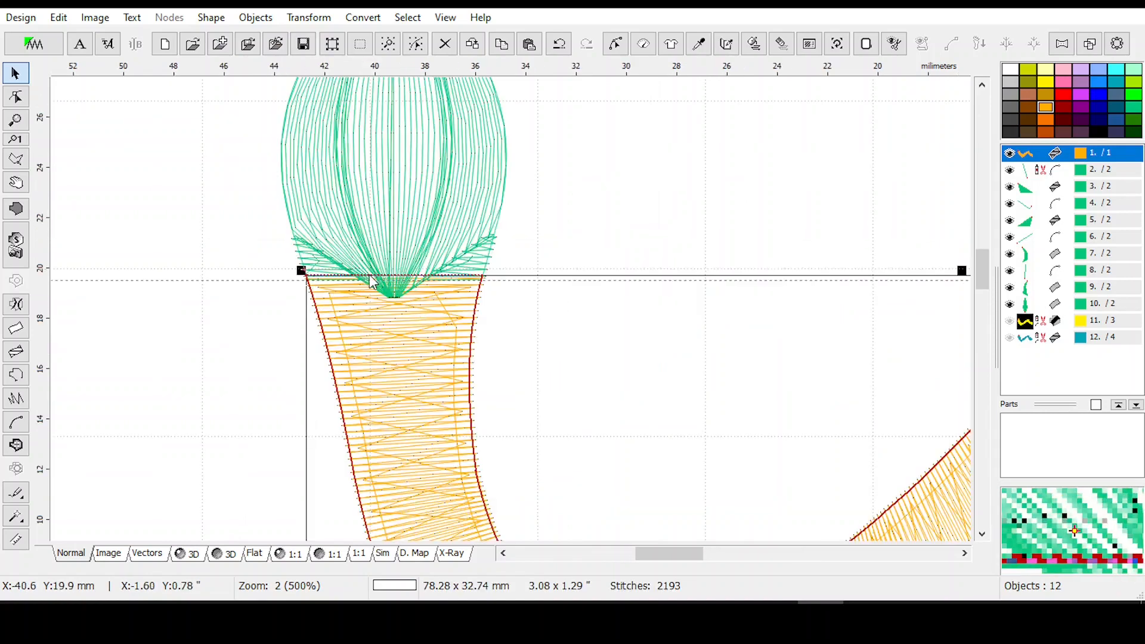
scroll(372, 283, "up", 1)
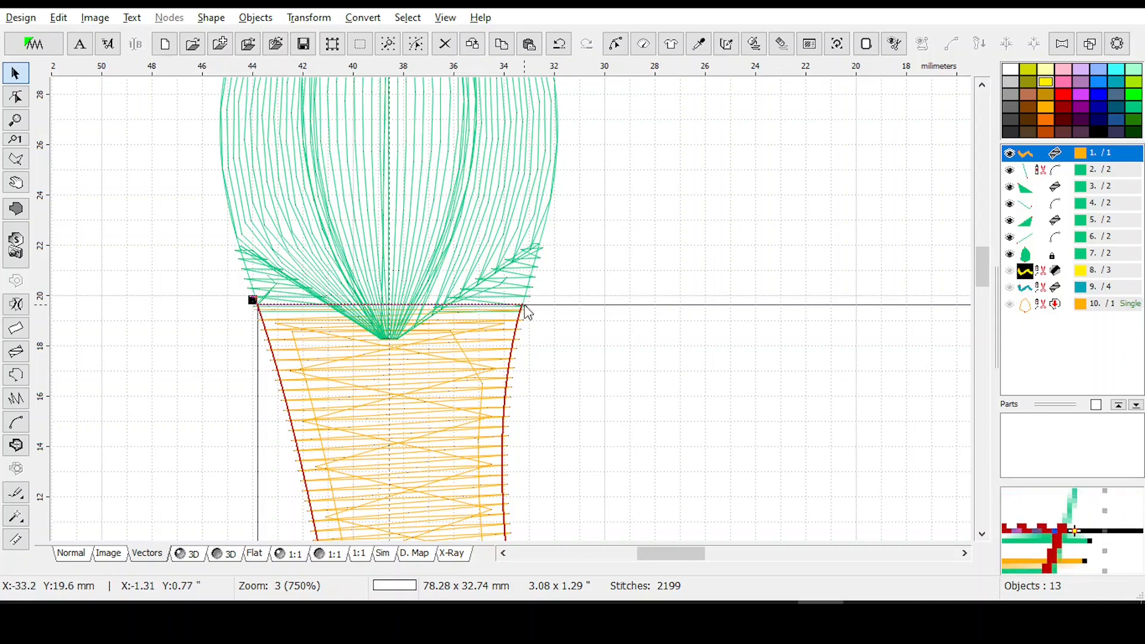
left_click(16, 333)
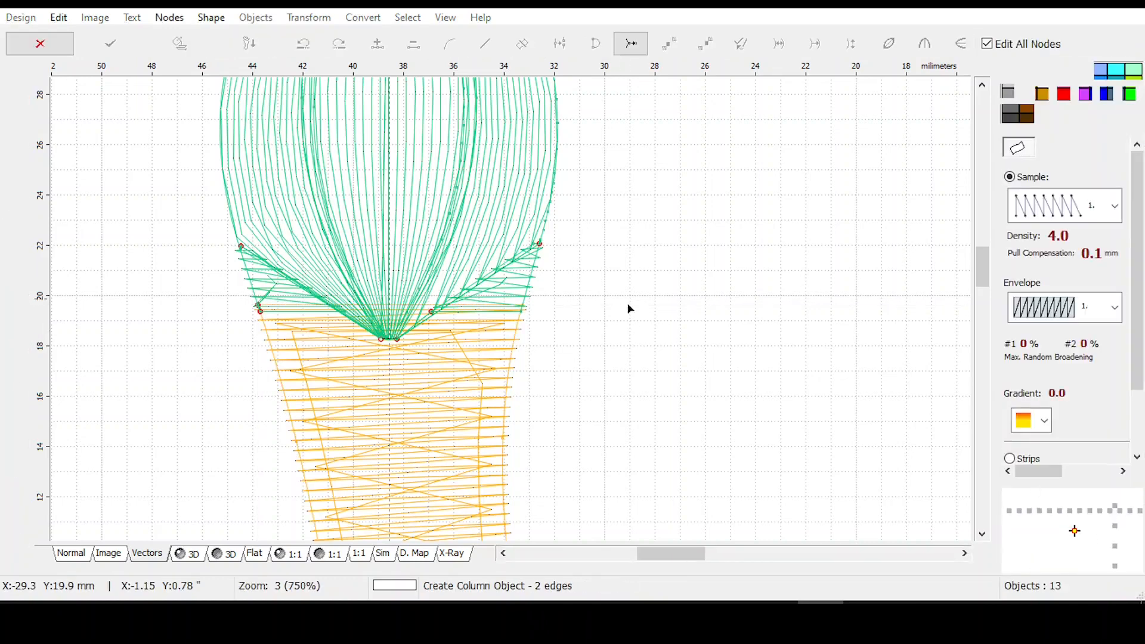
left_click(620, 298)
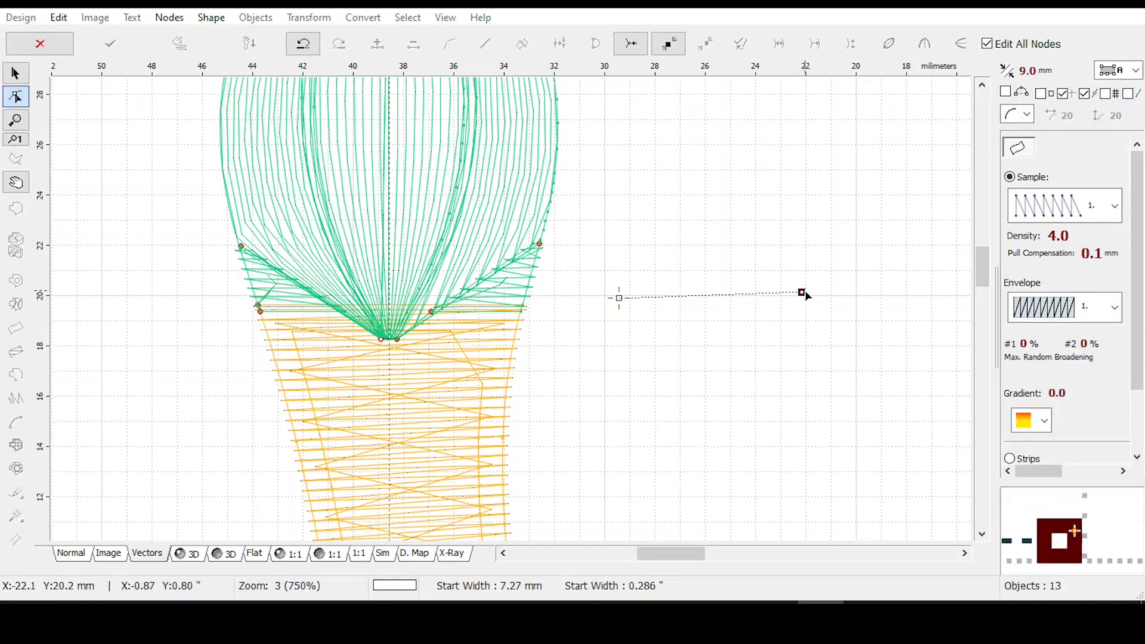
left_click(805, 299)
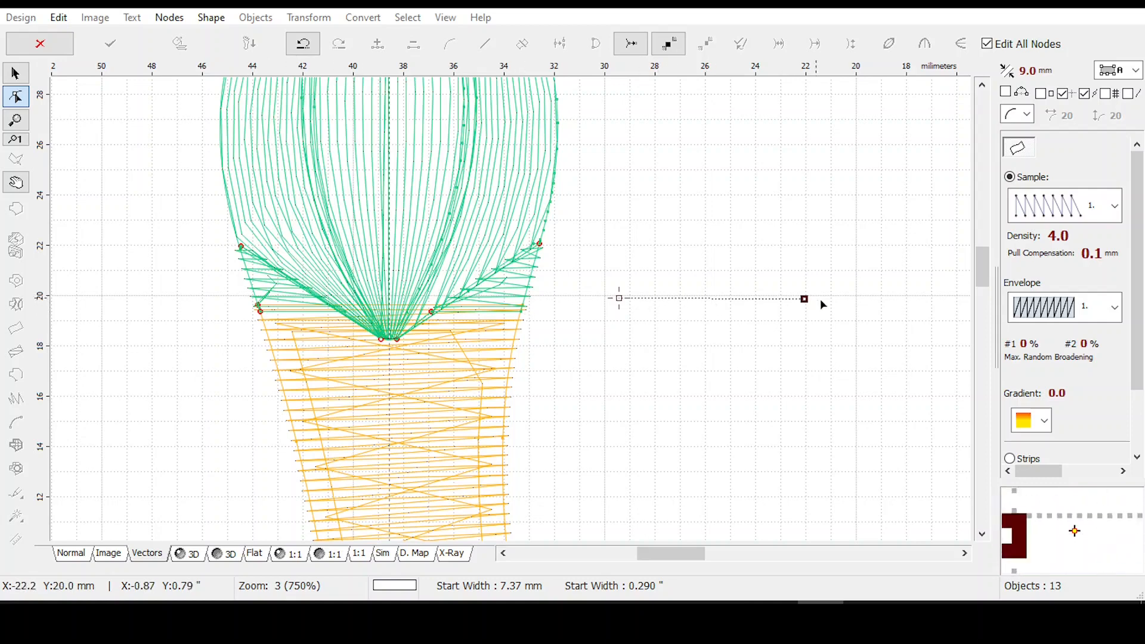
left_click(805, 299)
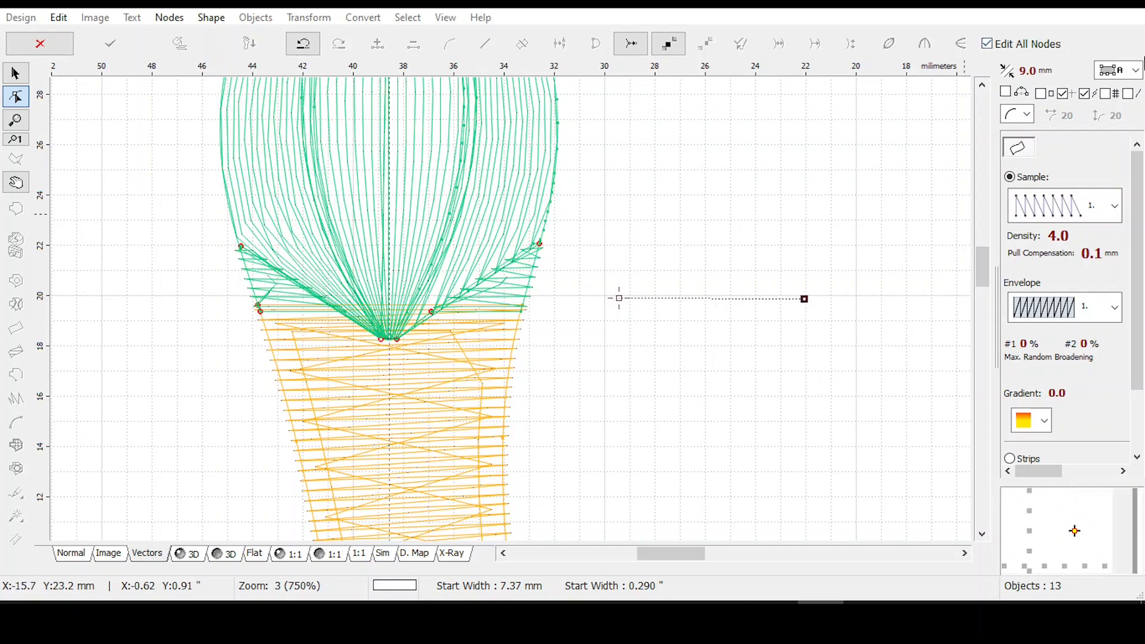
left_click(811, 455)
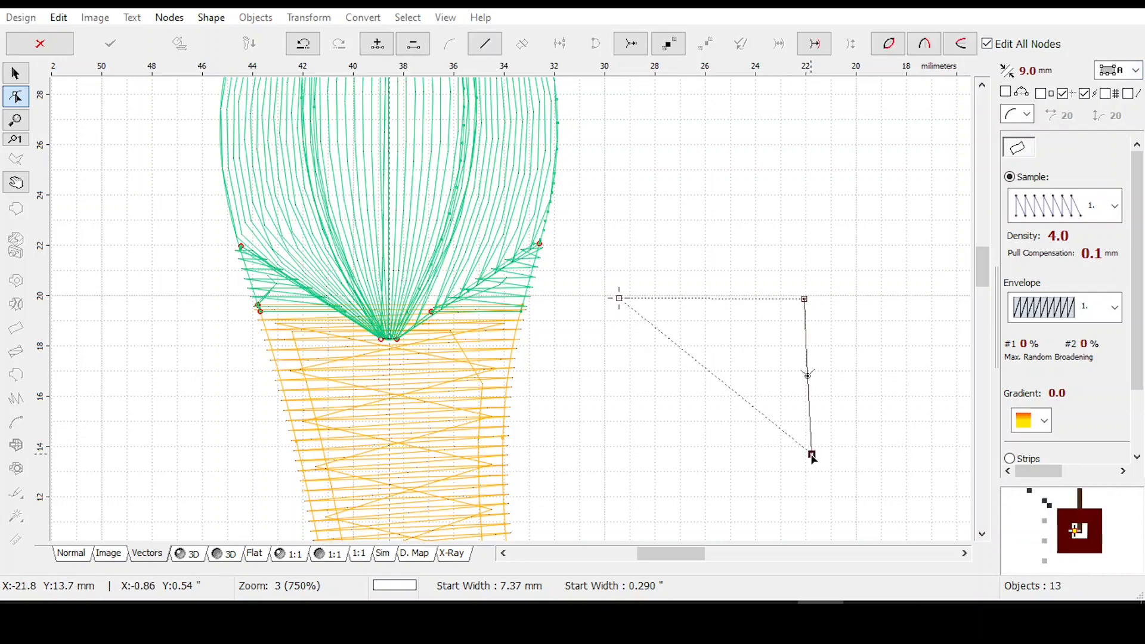
left_click(634, 442)
left_click_drag(634, 443, 628, 454)
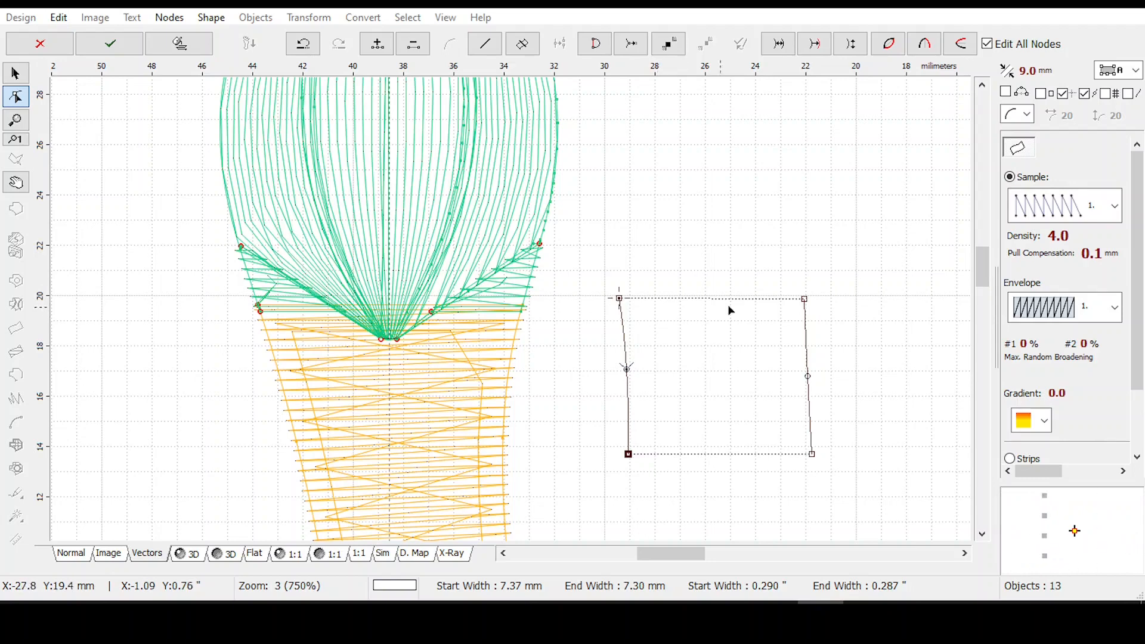
left_click(805, 299)
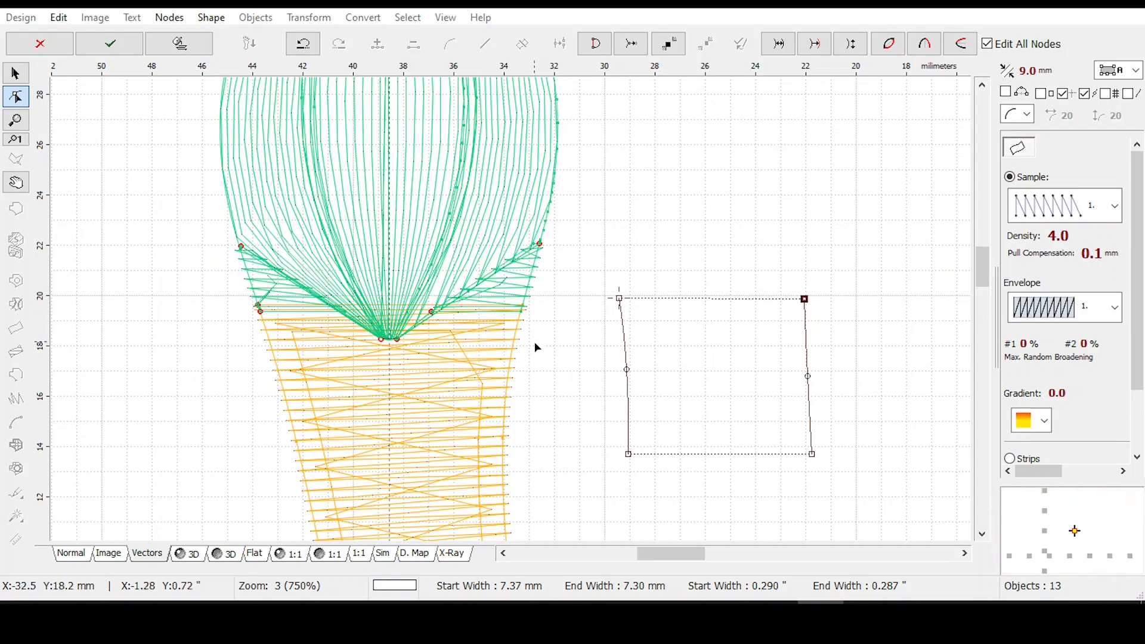
key("Return")
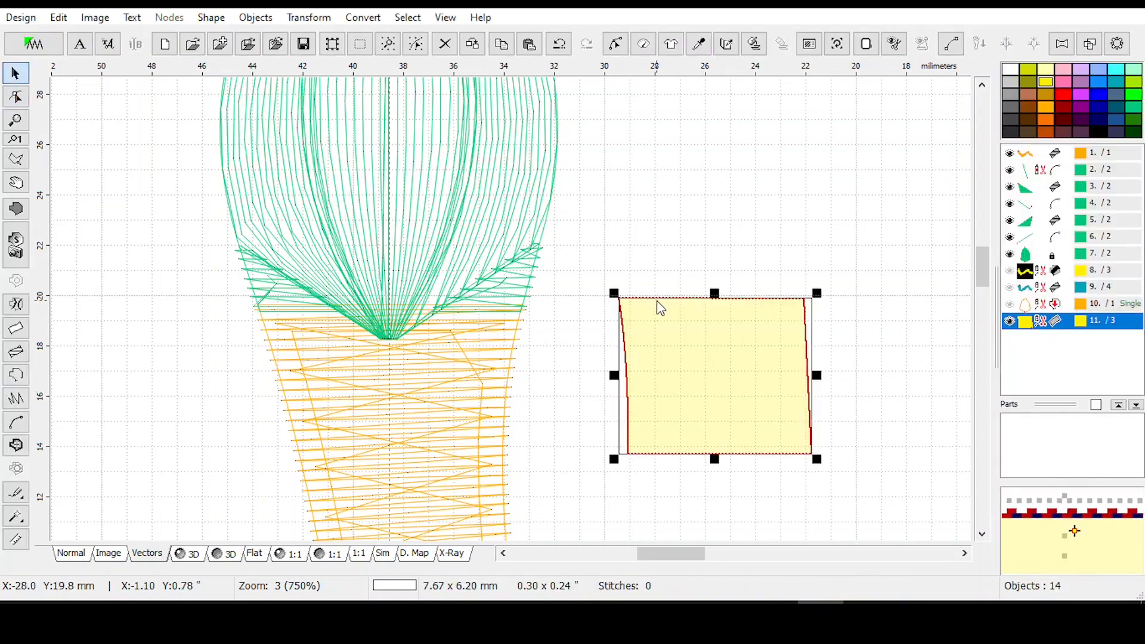
Start a second two-edge column along the yellow rectangle's upper edge from its upper-left corner, about 3.00 mm wide.
left_click(15, 329)
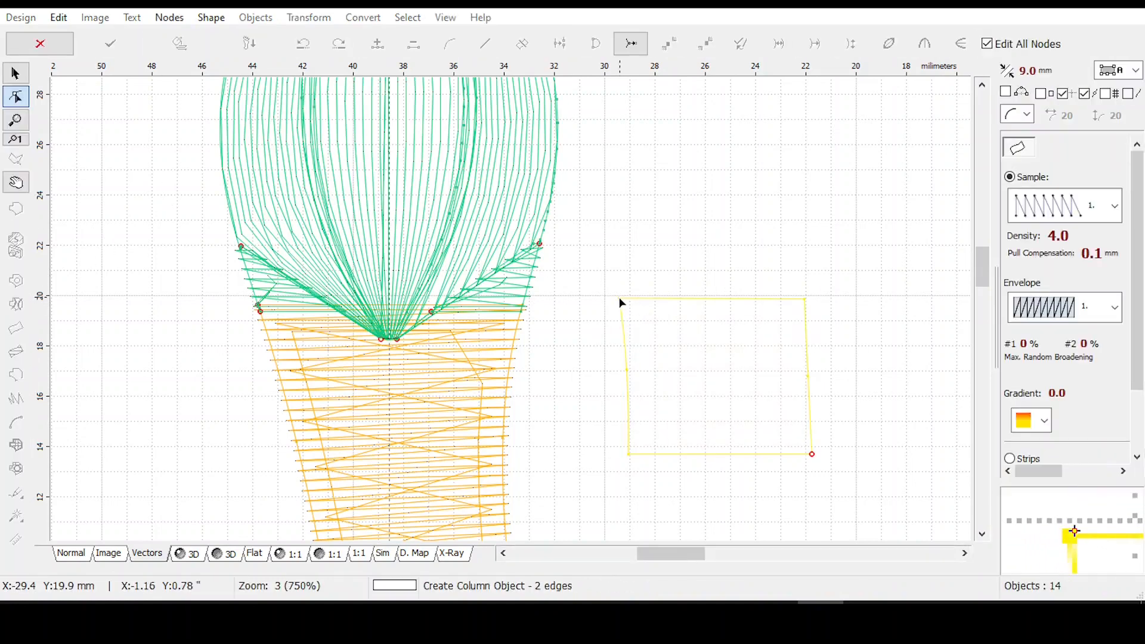
left_click(619, 296)
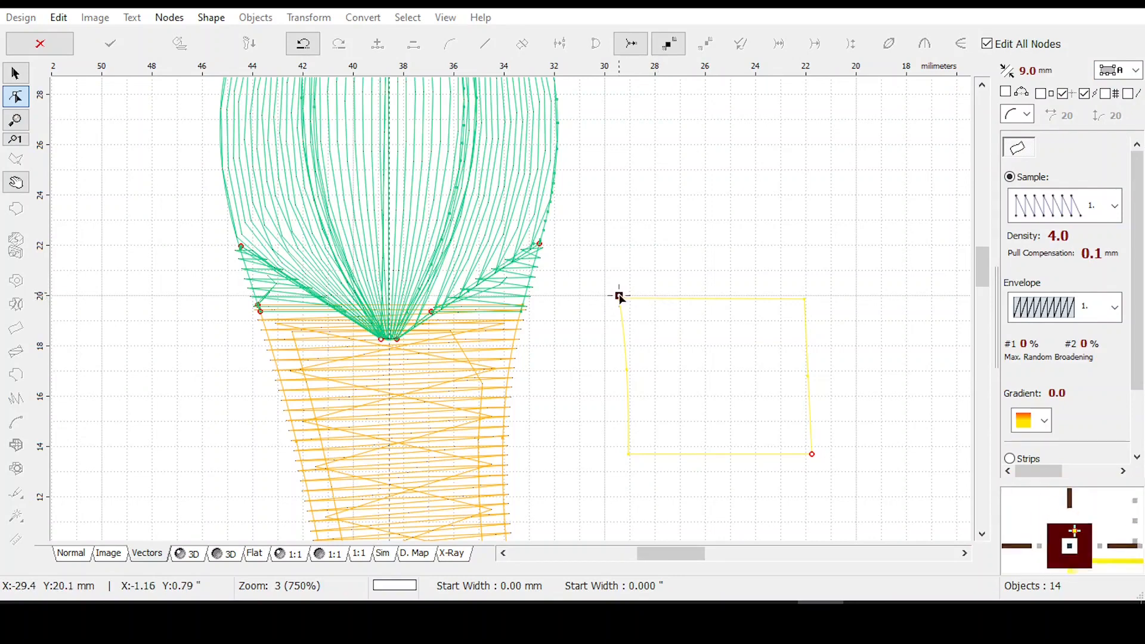
left_click(669, 293)
left_click_drag(618, 292, 697, 297)
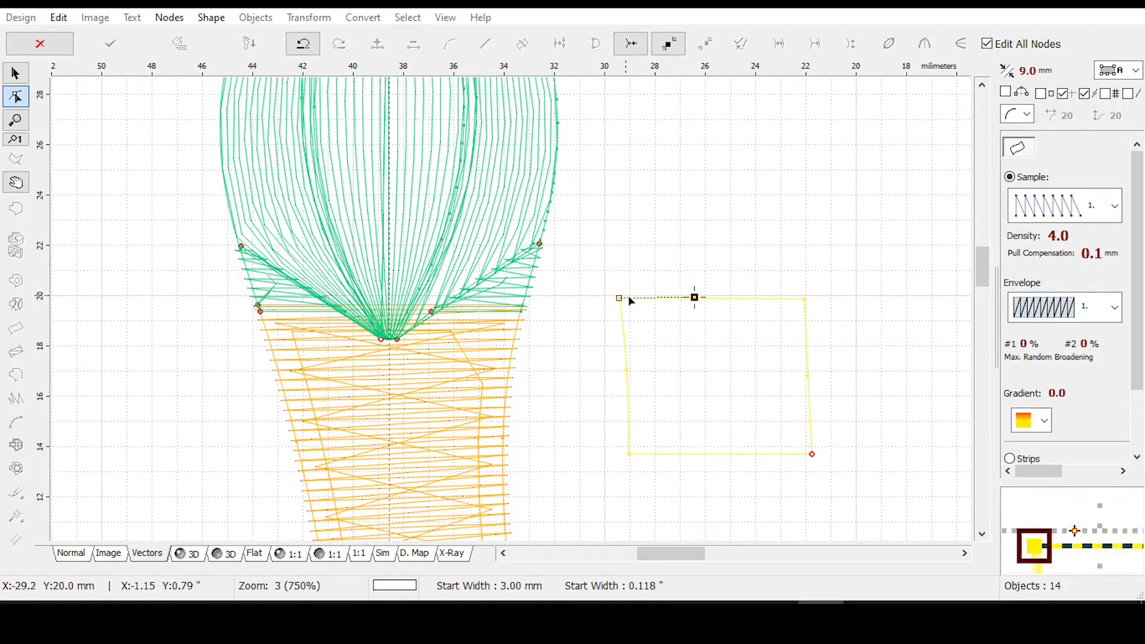
left_click(619, 299)
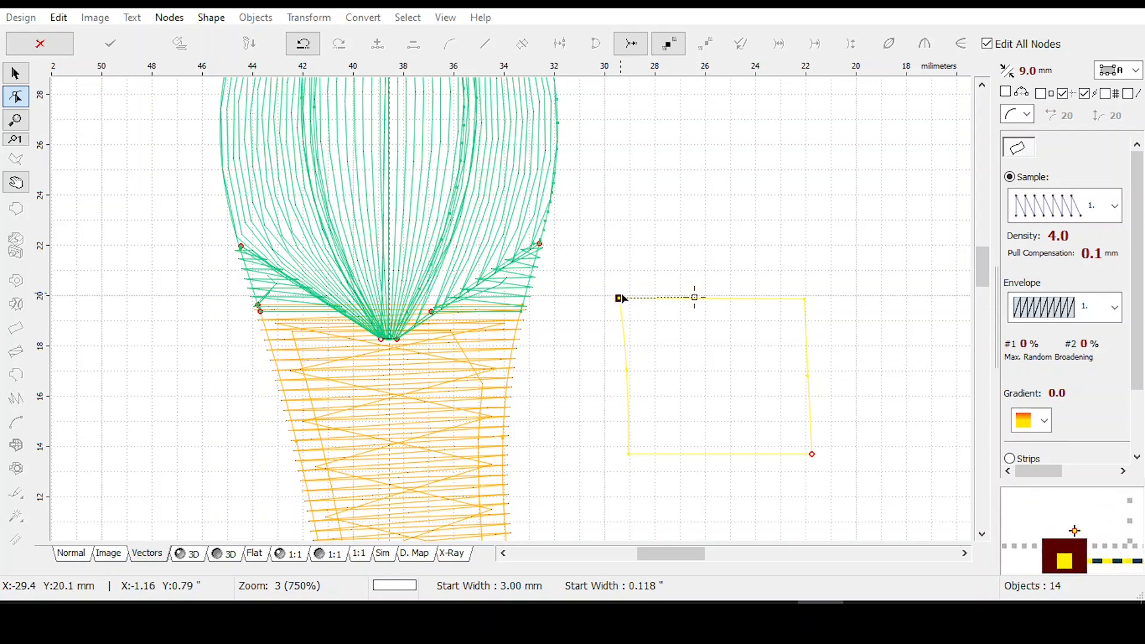
Draw the new column's first edge about 2.7 mm upward from the rectangle's corner, leaning slightly outward.
left_click(625, 235)
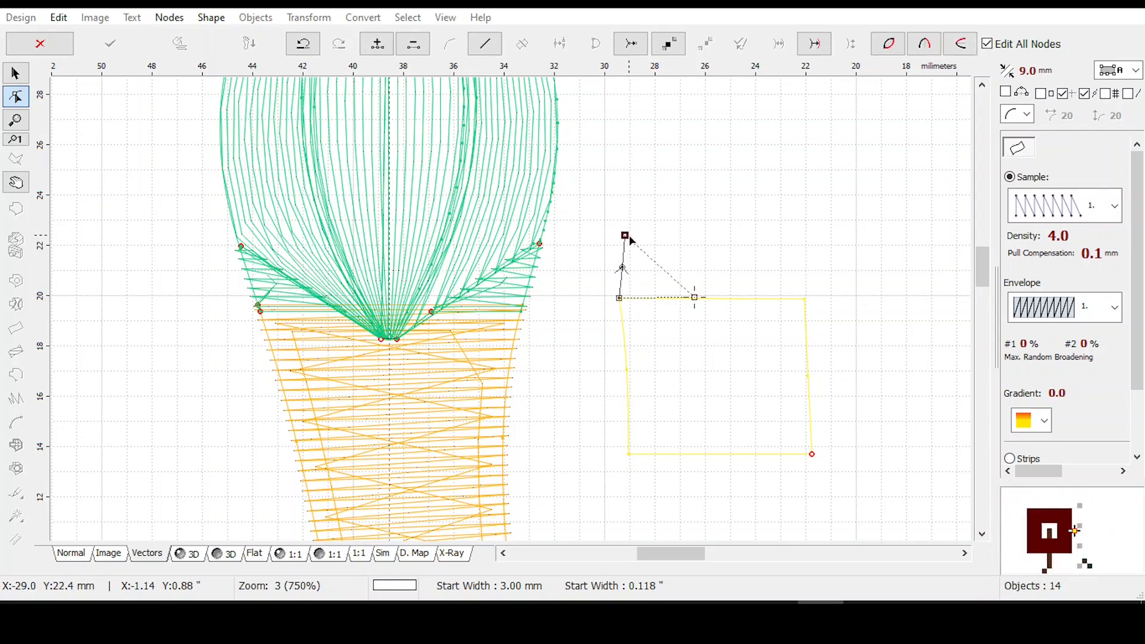
left_click_drag(626, 236, 621, 238)
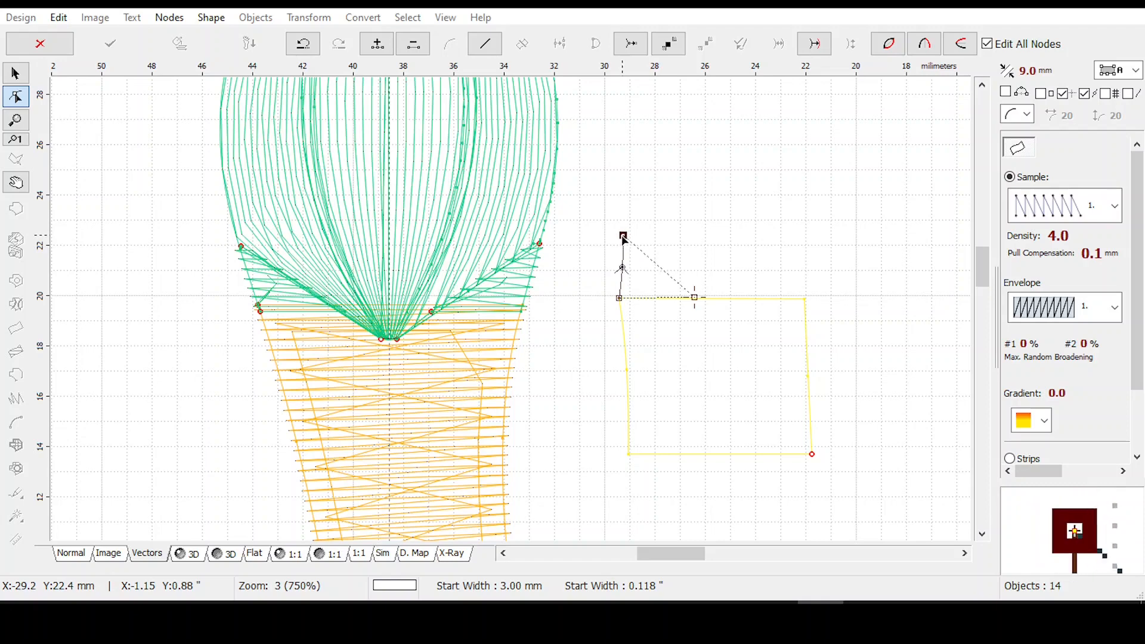
left_click(619, 299)
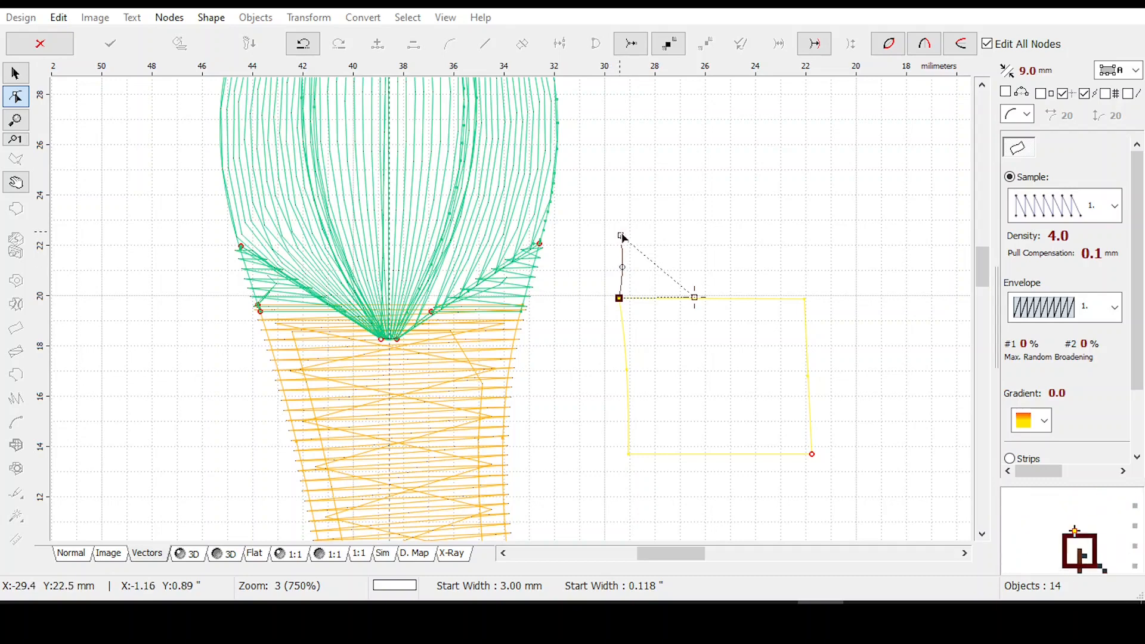
left_click_drag(621, 236, 621, 231)
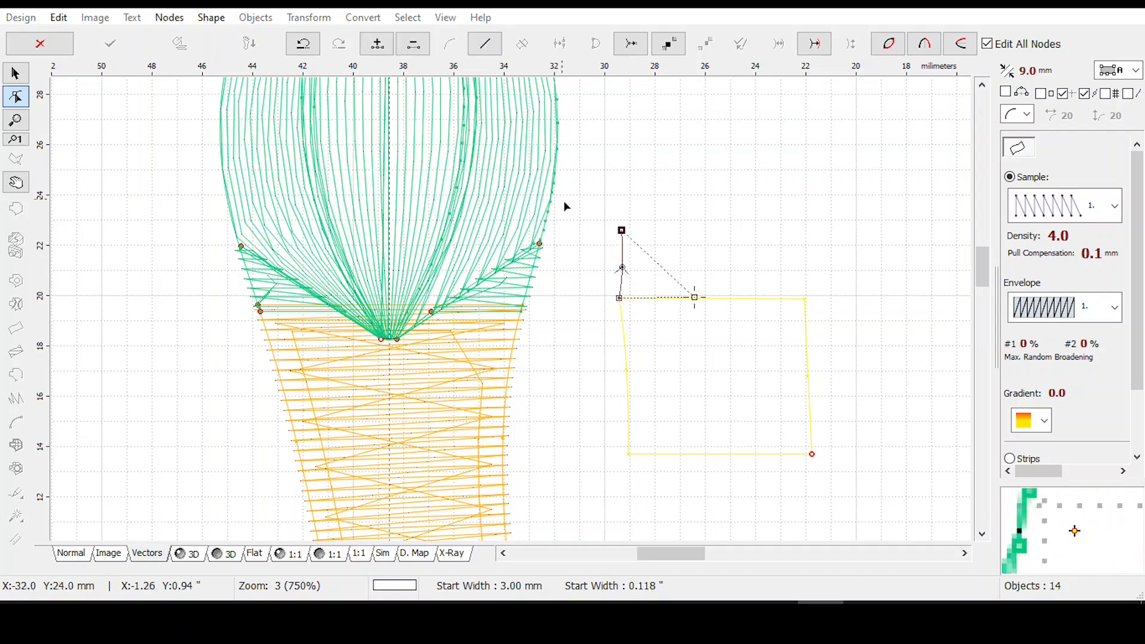
left_click_drag(621, 232, 613, 234)
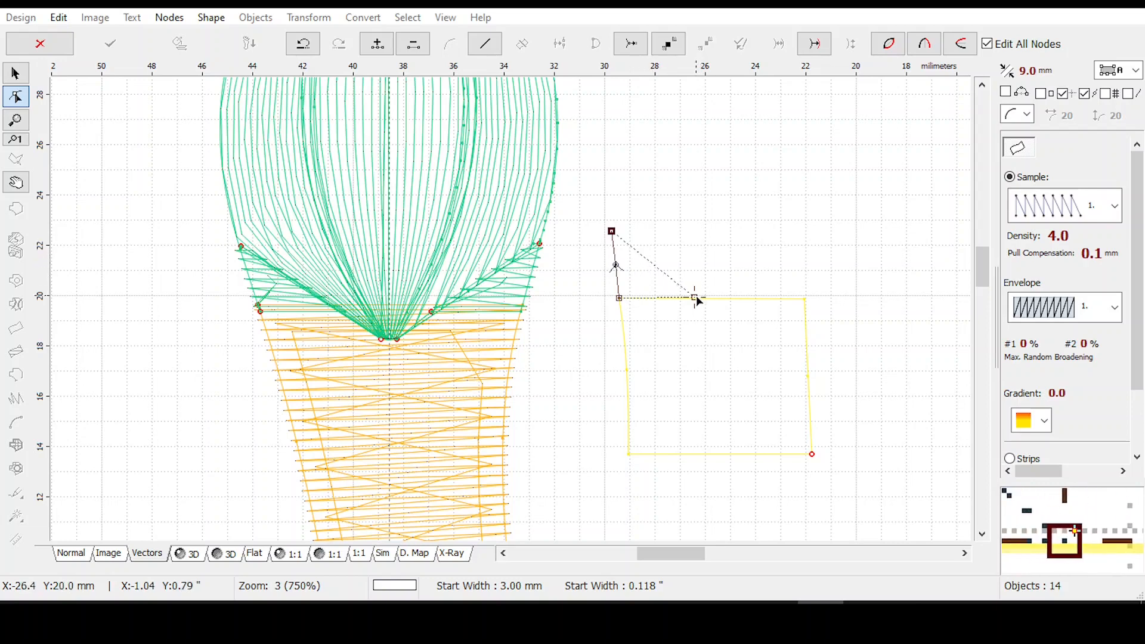
Try a curved second edge that tapers the column to about 0.38 mm at its tip, and discard the column.
left_click(695, 297)
left_click(626, 235)
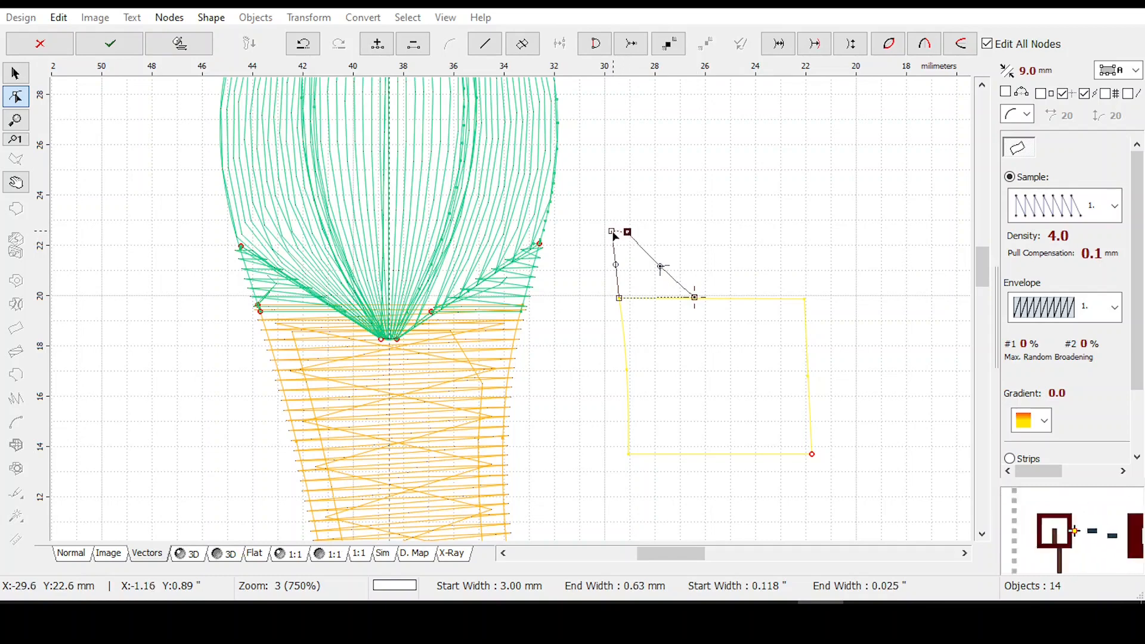
scroll(622, 234, "up", 3)
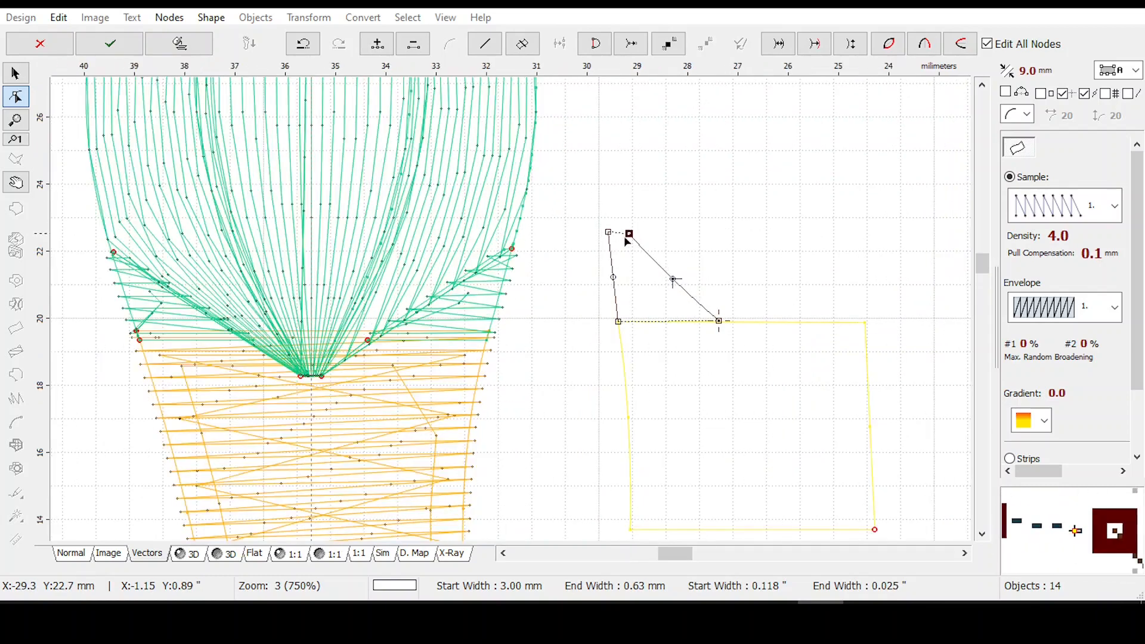
left_click_drag(619, 237, 622, 235)
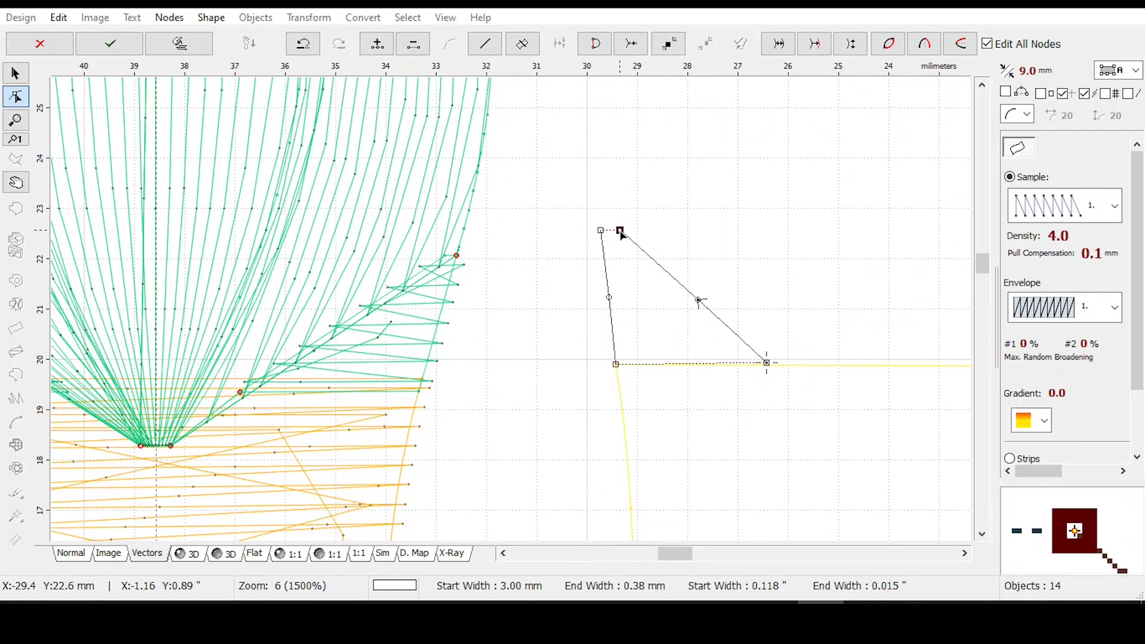
left_click_drag(696, 301, 695, 307)
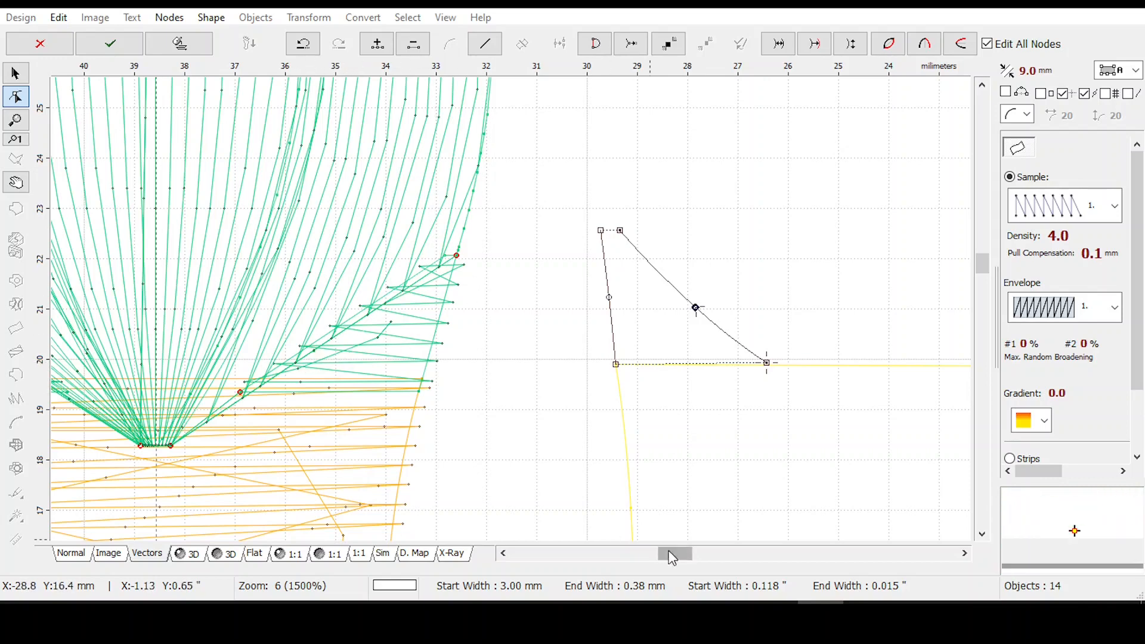
left_click_drag(670, 549, 661, 550)
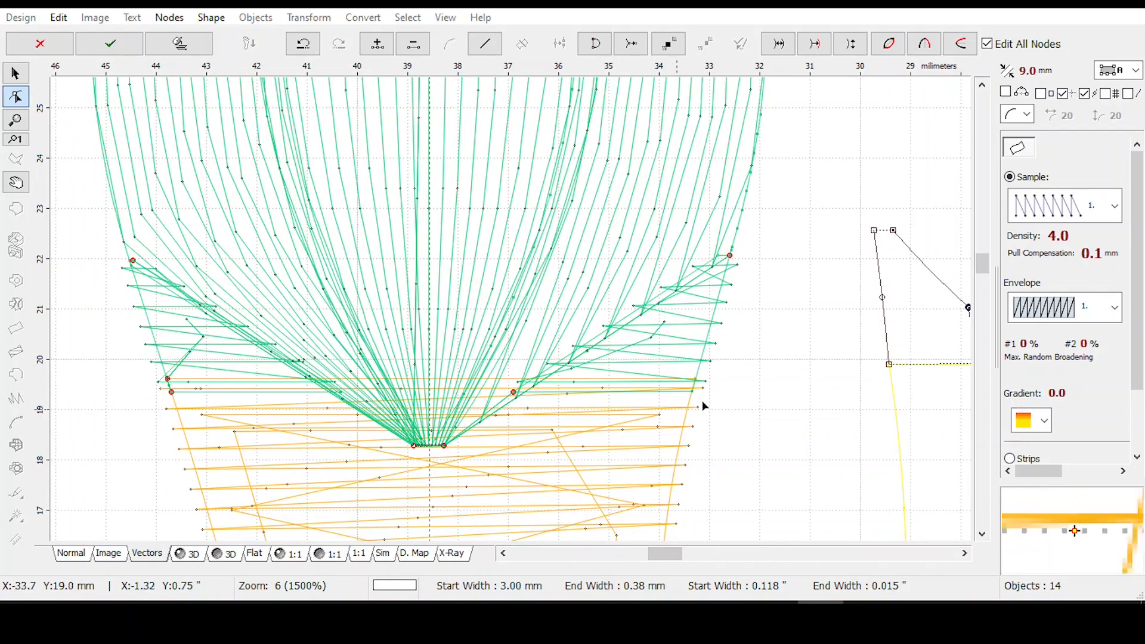
left_click_drag(668, 554, 683, 564)
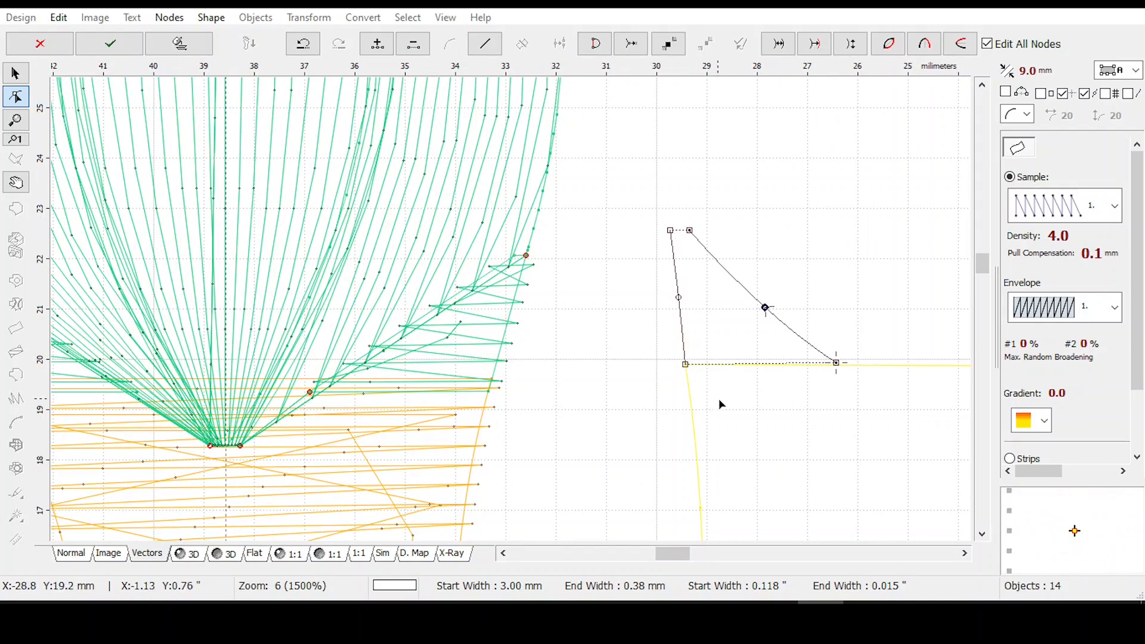
left_click(38, 53)
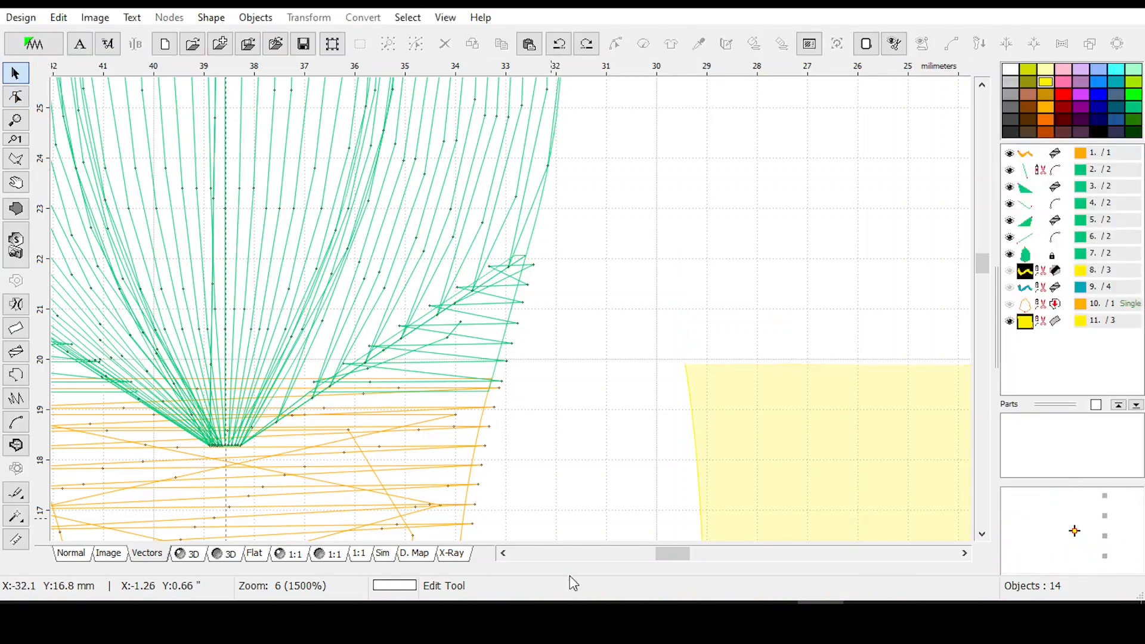
Select the orange body object and shift it slightly upward into the green neck pieces.
scroll(481, 526, "down", 1)
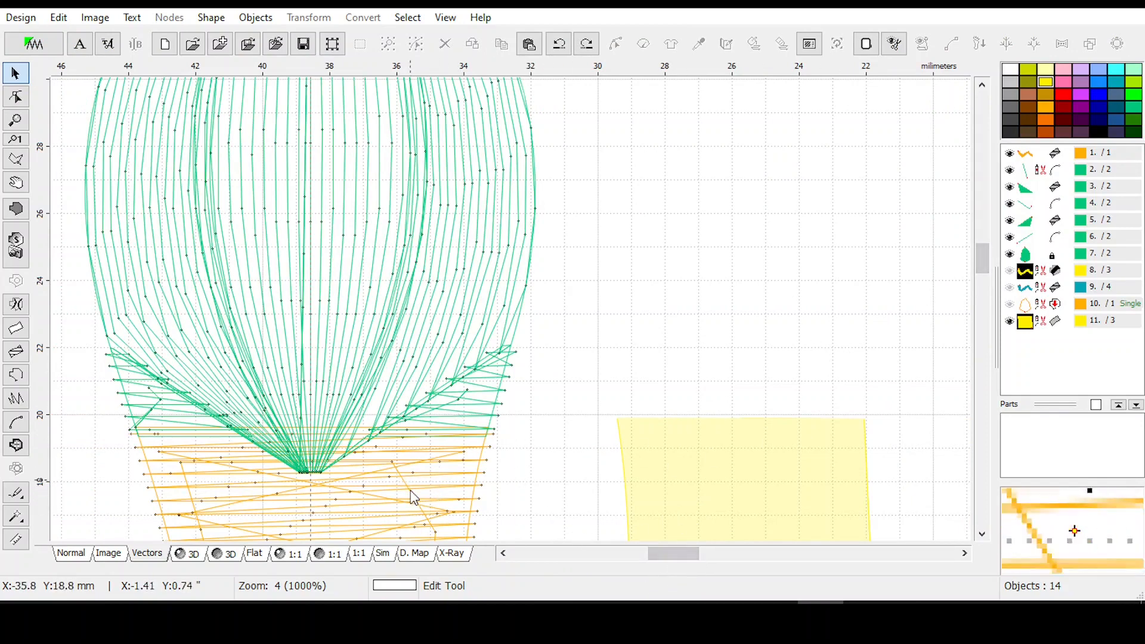
left_click(1056, 154)
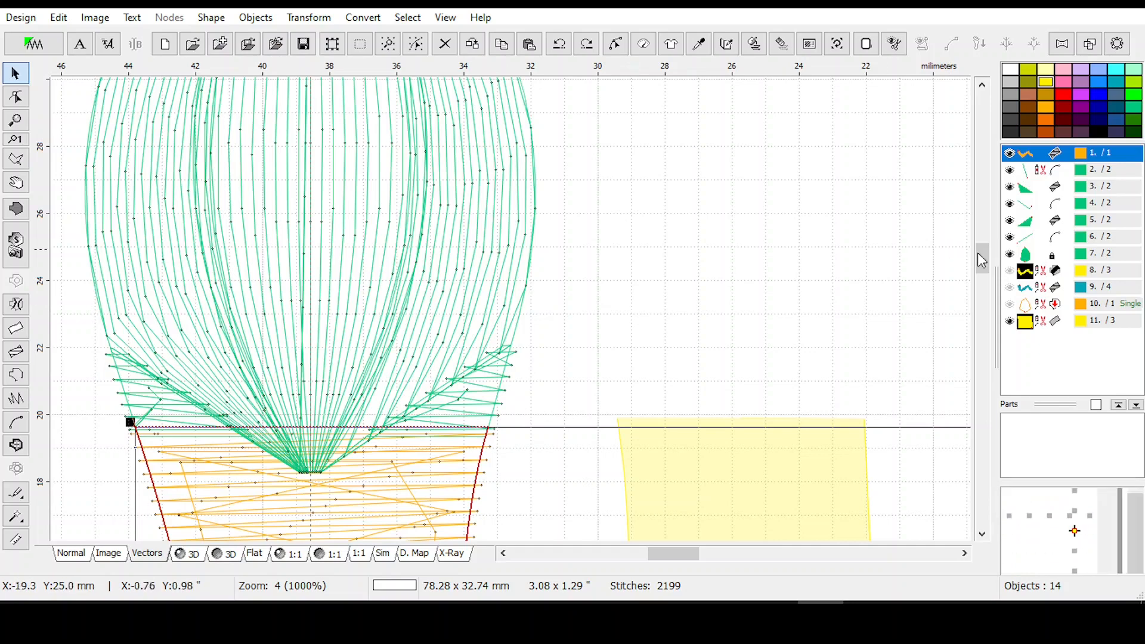
left_click_drag(981, 254, 981, 259)
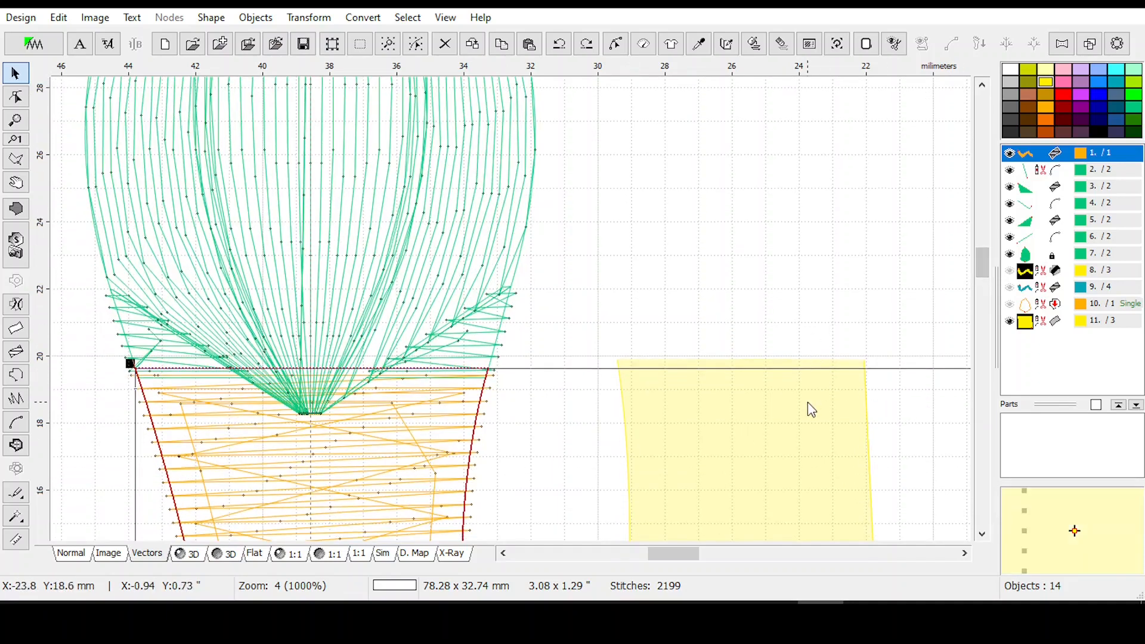
key("ctrl+y")
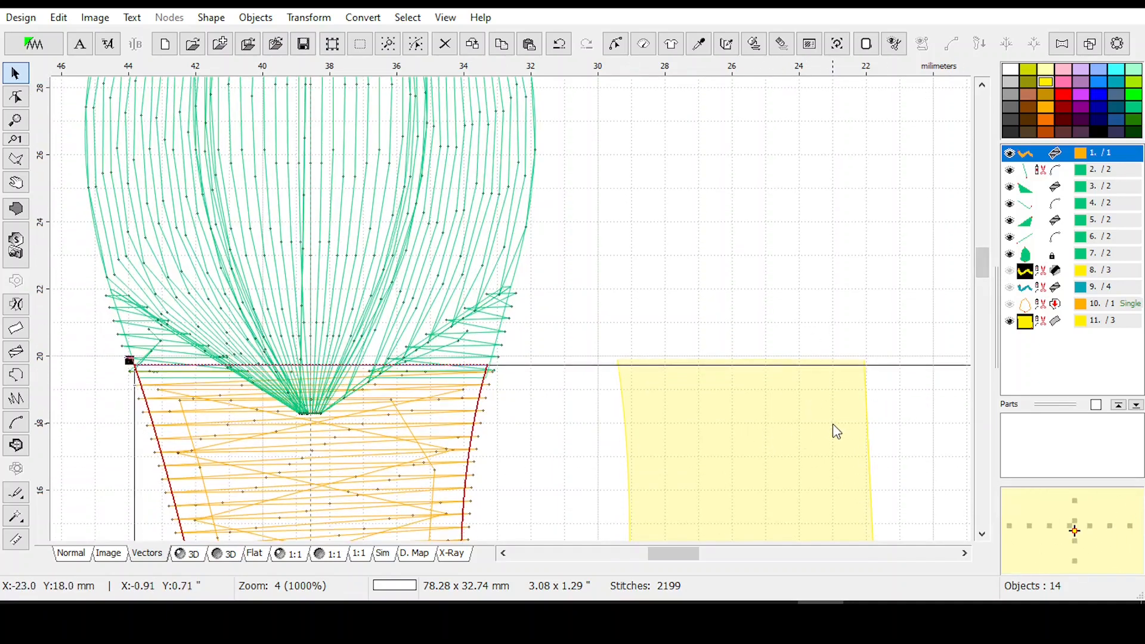
Group the four green objects of the snake's head with Group 1, and hide and show the group to inspect the neck pieces.
left_click(1041, 325)
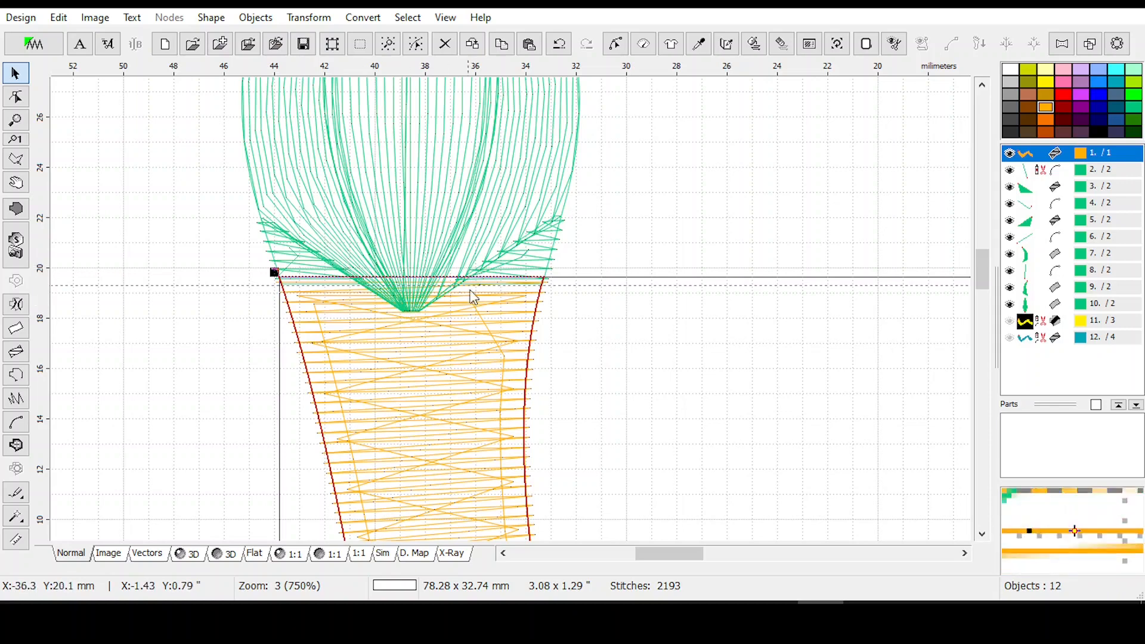
left_click_drag(1060, 260, 1064, 305)
right_click(1051, 279)
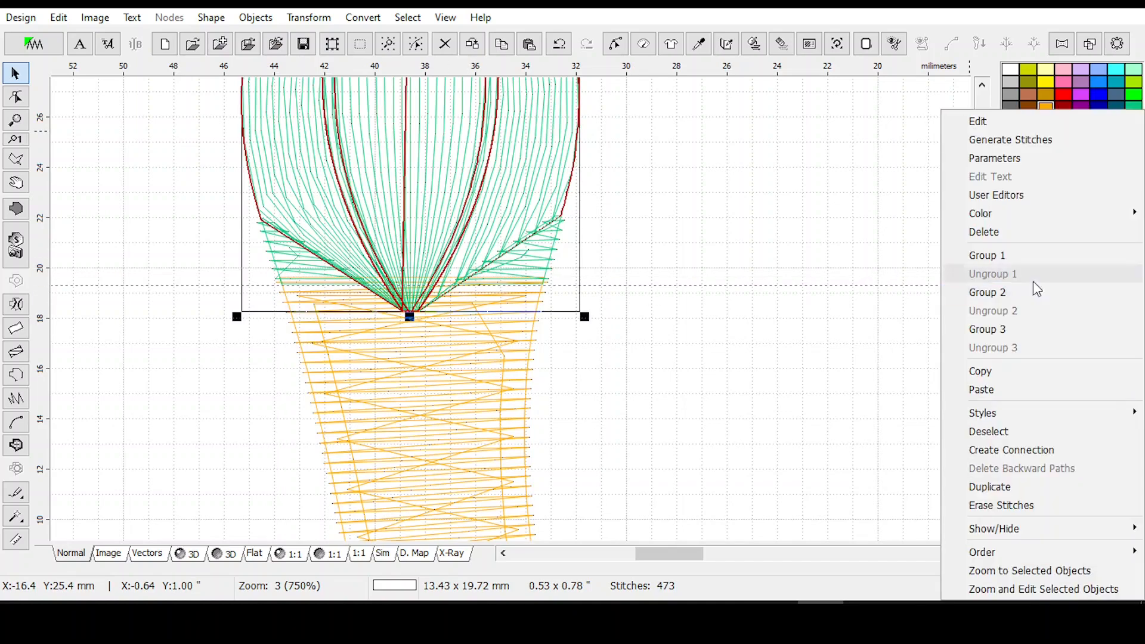
left_click(1009, 255)
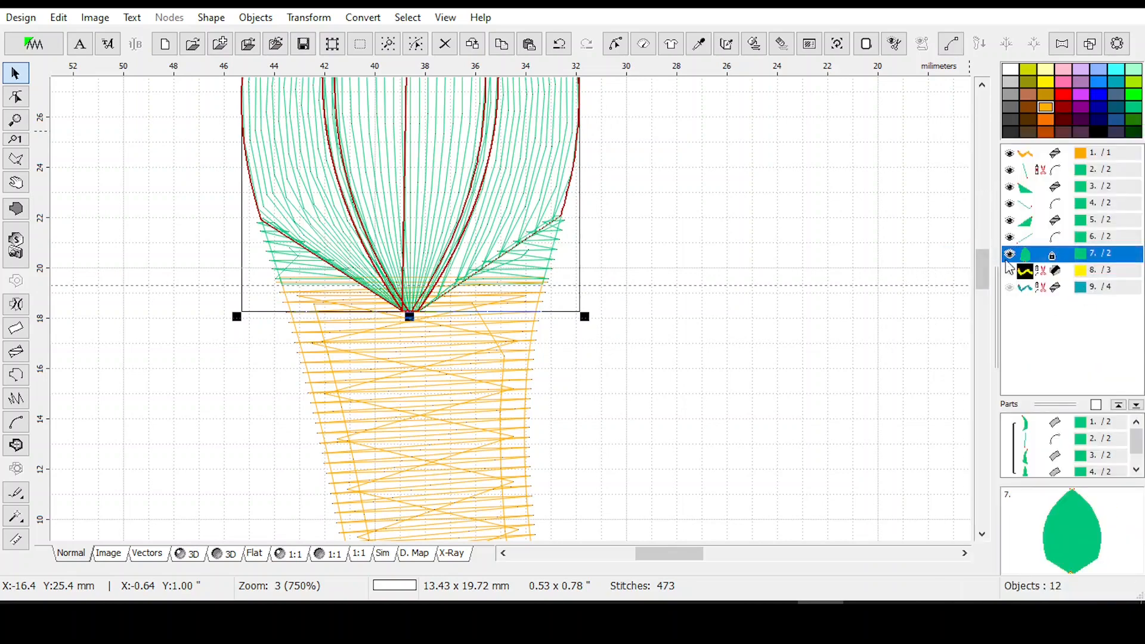
left_click(1008, 255)
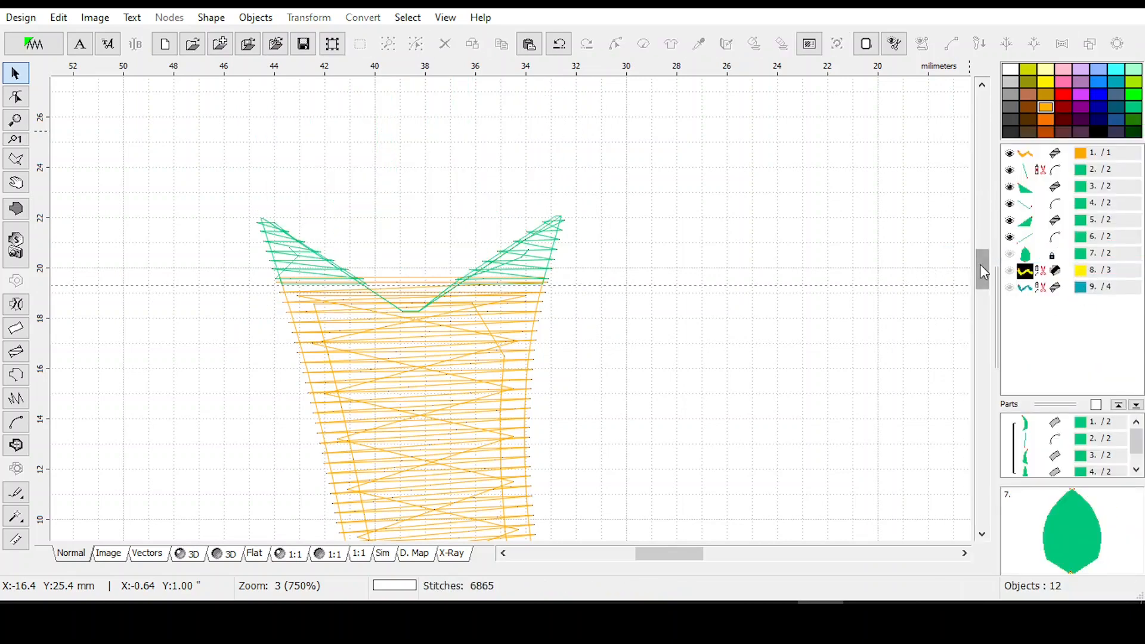
left_click(1015, 255)
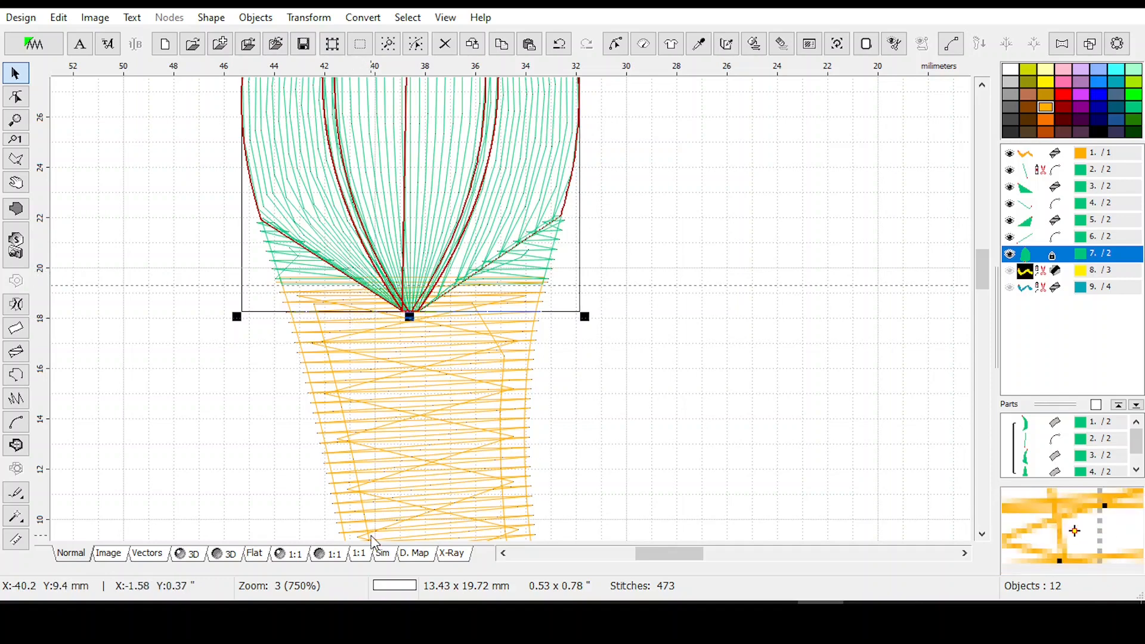
Examine the joint between the green head and the orange body in the density map and the 3D preview.
left_click(414, 555)
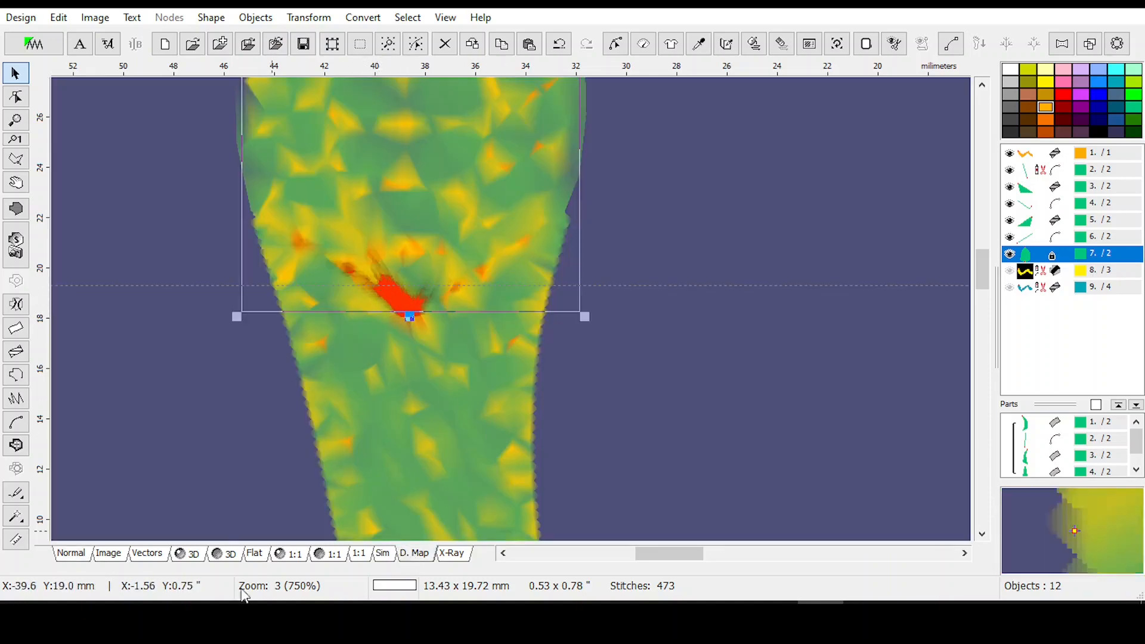
left_click(194, 560)
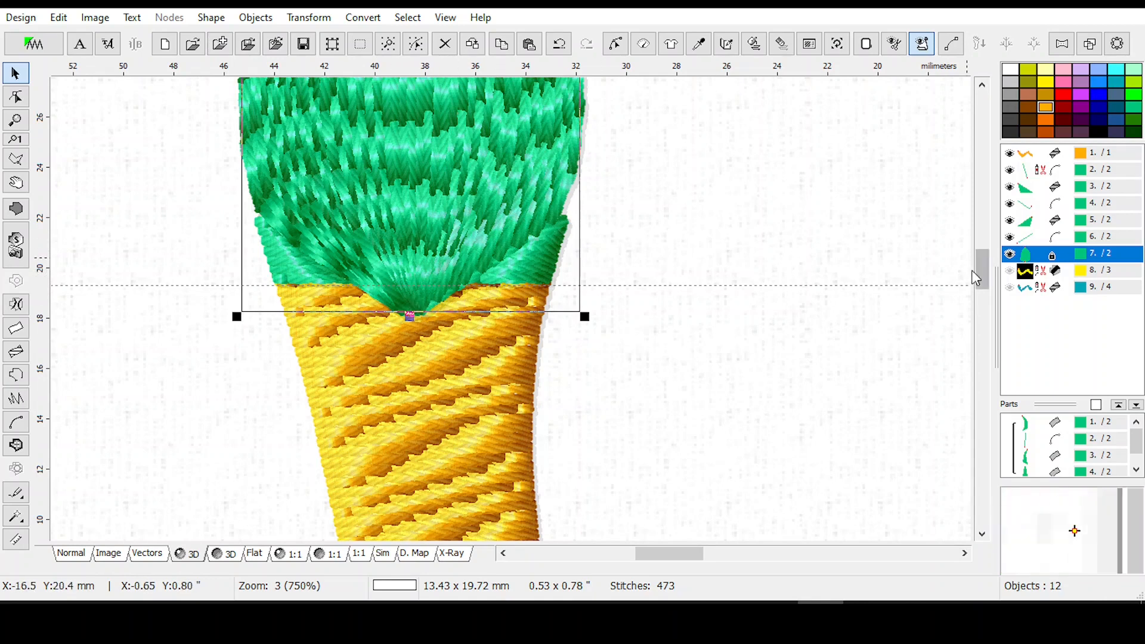
left_click_drag(983, 268, 981, 263)
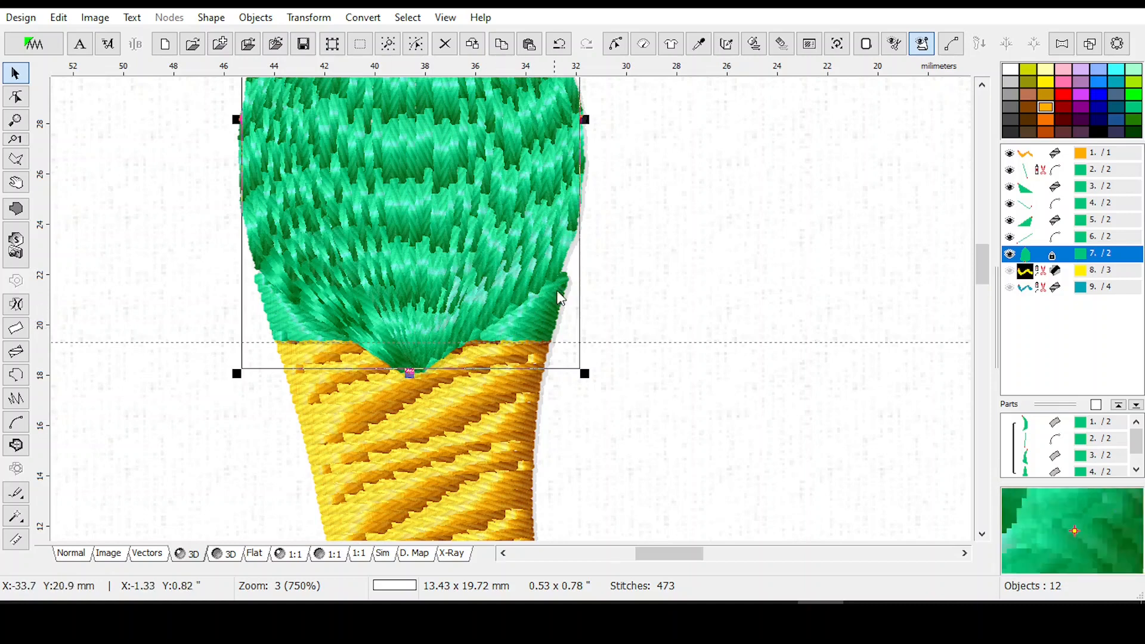
Select the two green triangular neck pieces in turn and inspect their stitches between the head and the orange body.
left_click(1056, 222)
left_click(1056, 190)
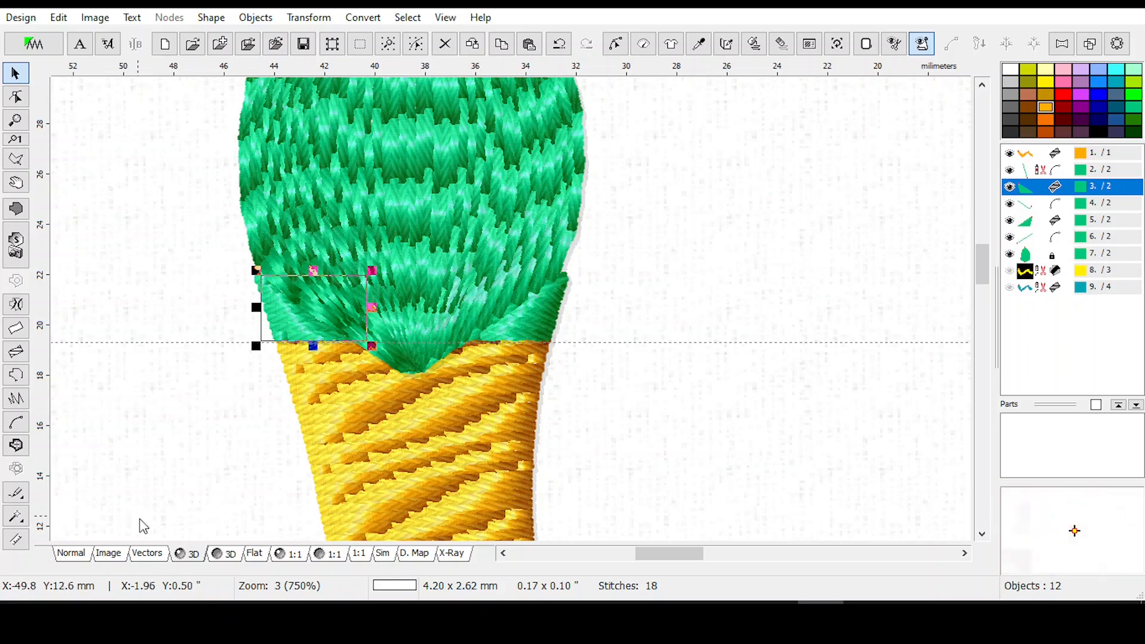
left_click(82, 557)
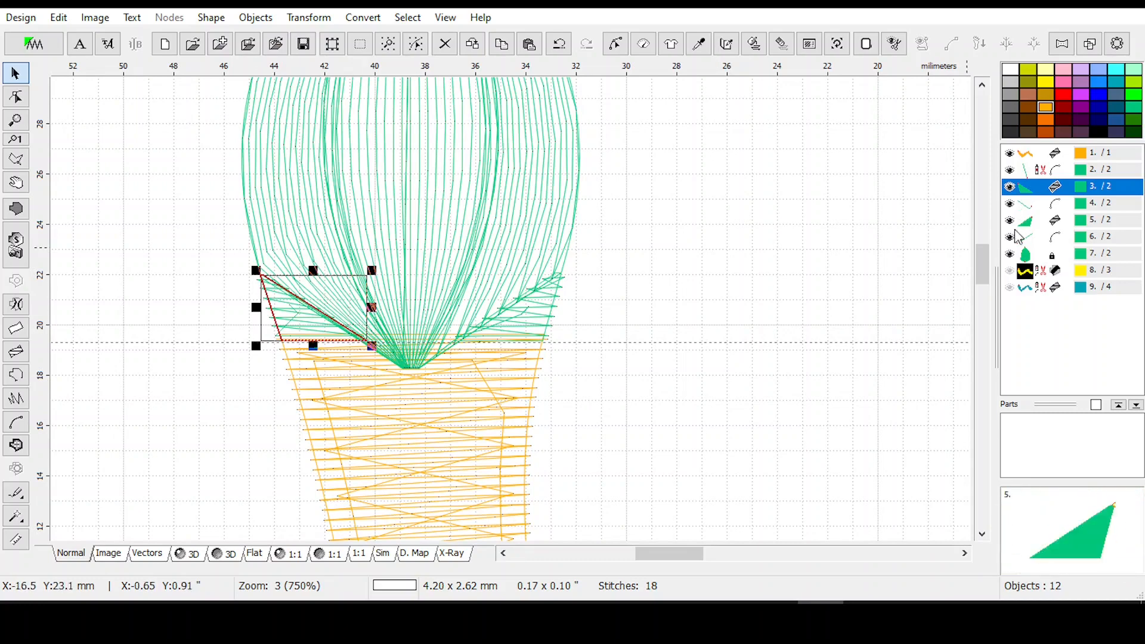
left_click(1039, 226)
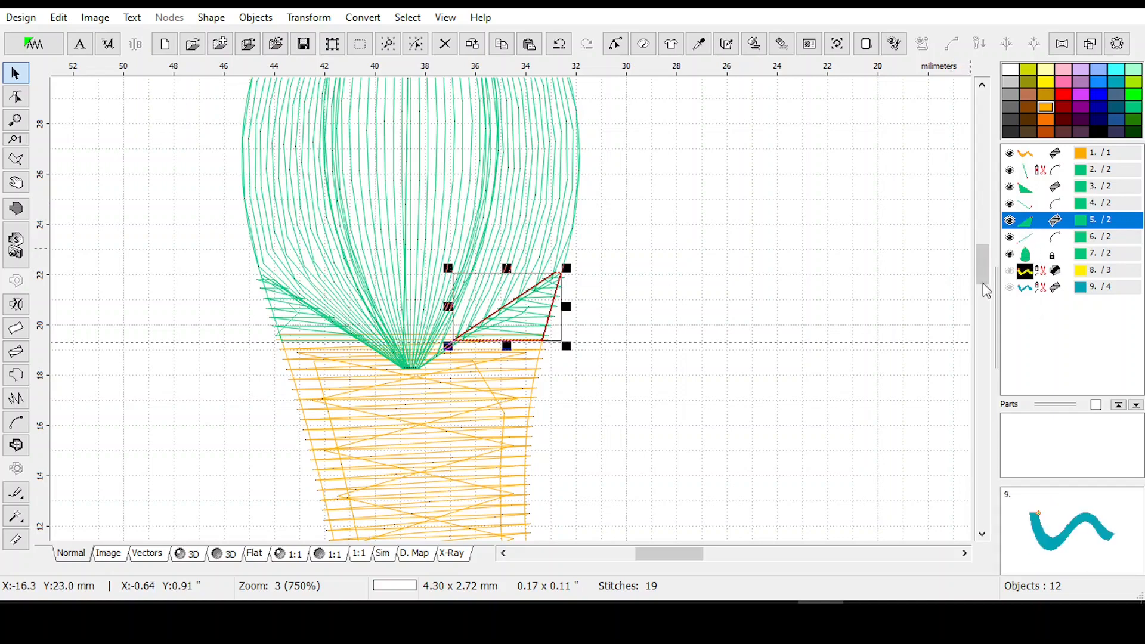
left_click_drag(979, 266, 979, 258)
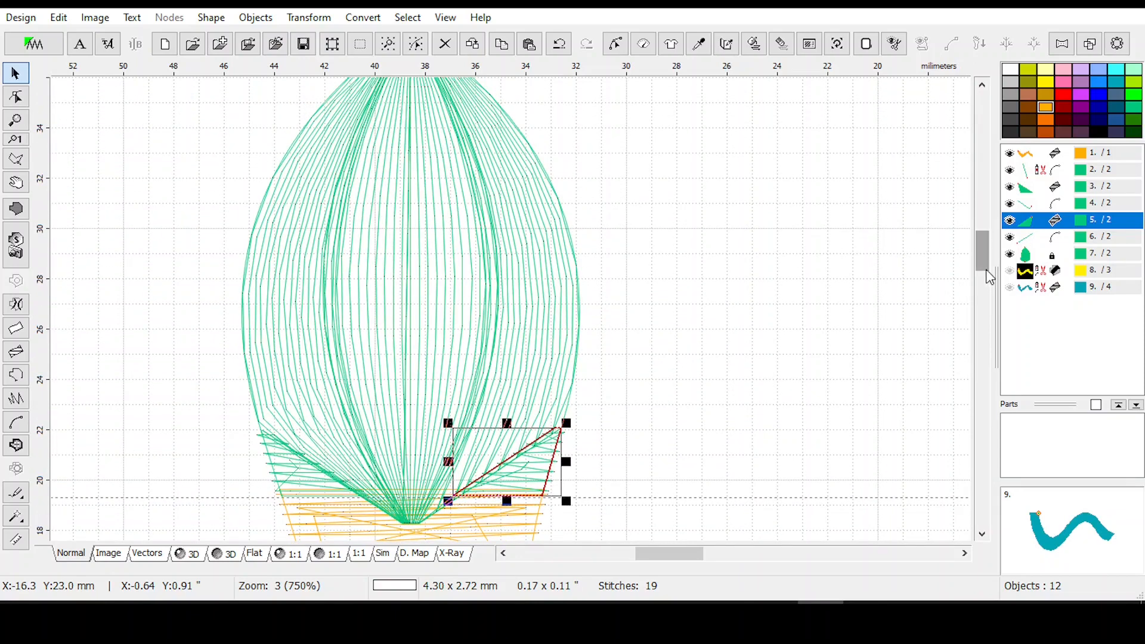
left_click_drag(982, 250, 984, 266)
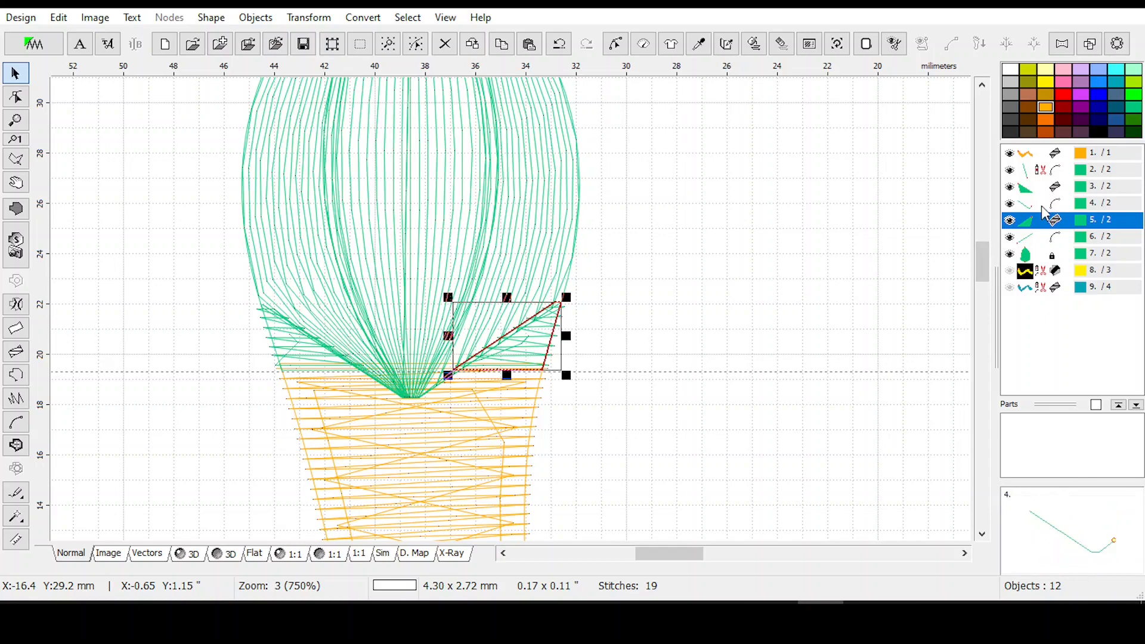
Open the orange body object for node editing and examine its edge at the neck and its full outline.
left_click(1045, 154)
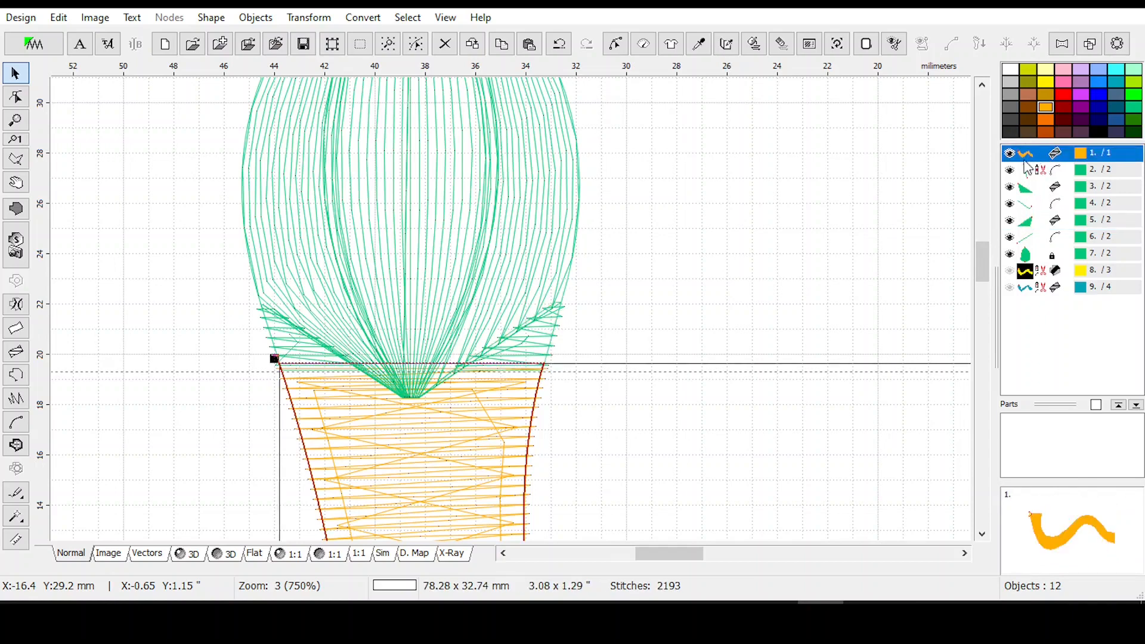
left_click(615, 44)
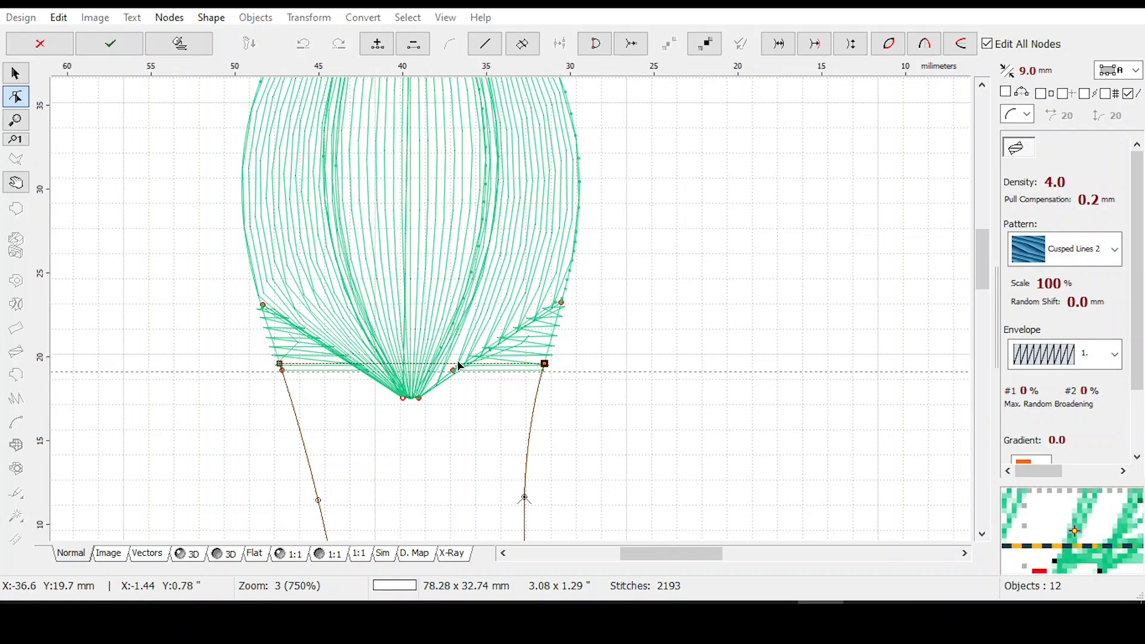
scroll(470, 363, "down", 2)
scroll(460, 363, "down", 1)
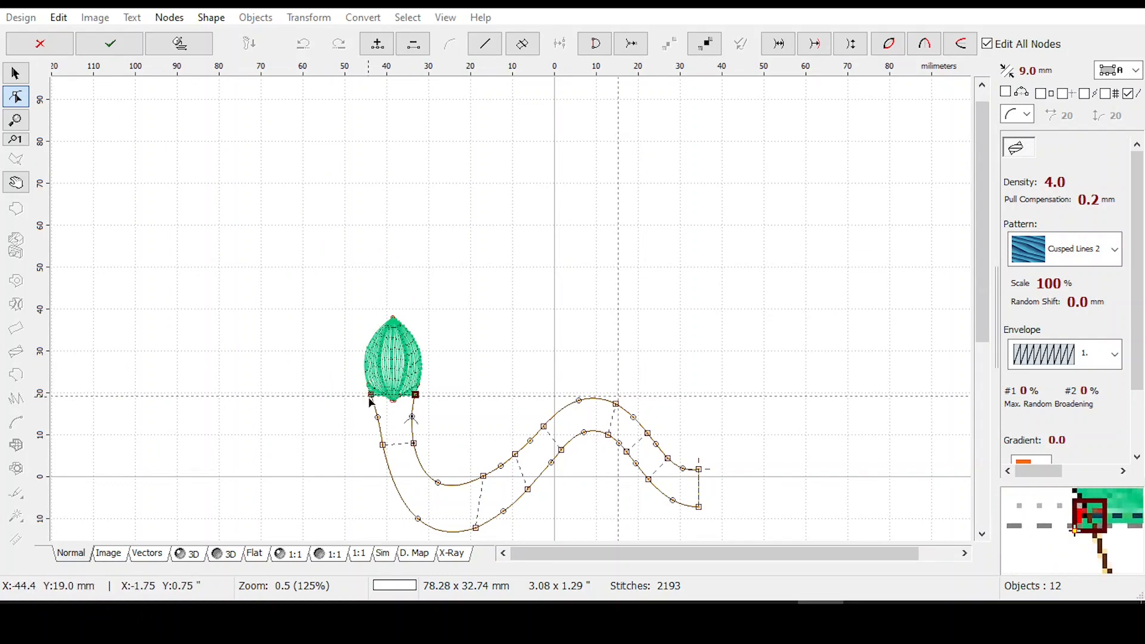
scroll(397, 409, "up", 2)
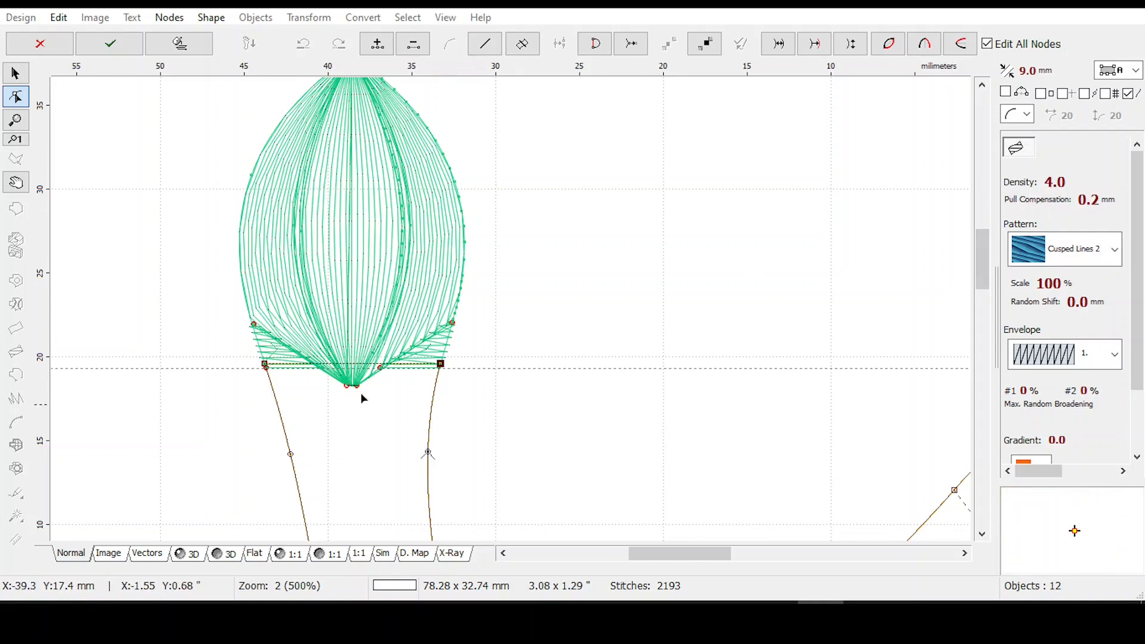
scroll(331, 426, "up", 2)
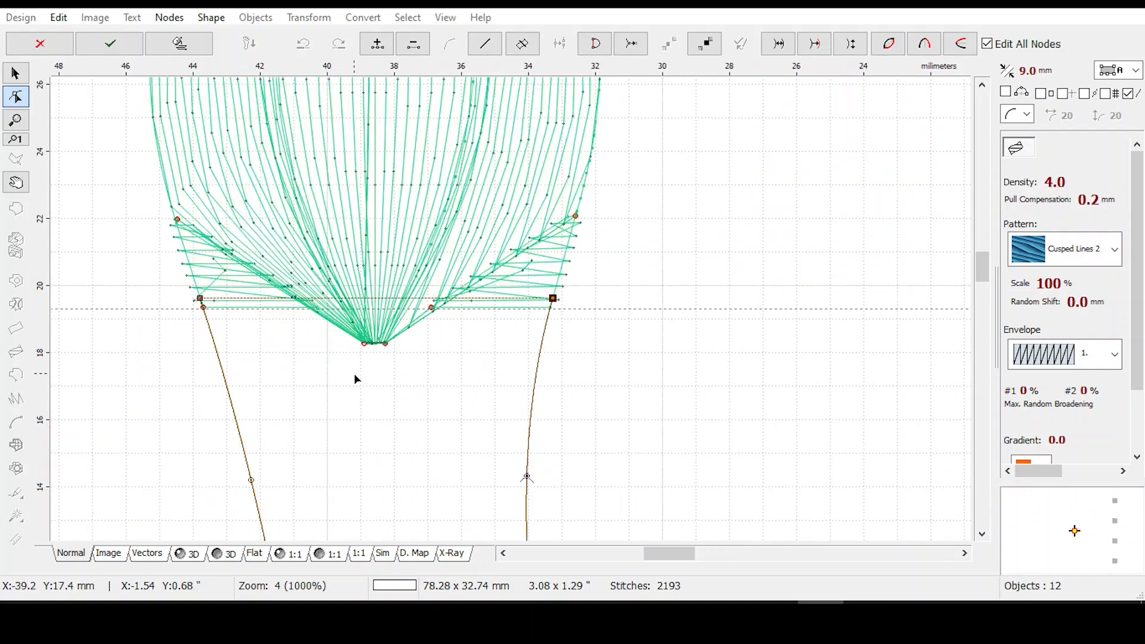
scroll(493, 316, "up", 2)
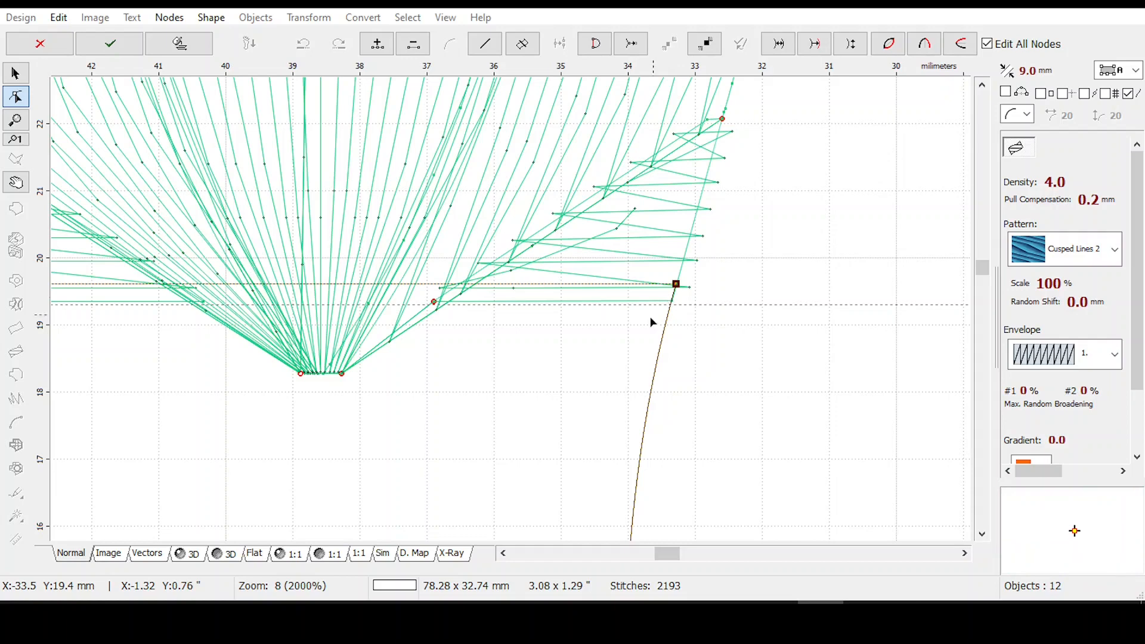
scroll(631, 448, "down", 1)
scroll(629, 447, "down", 3)
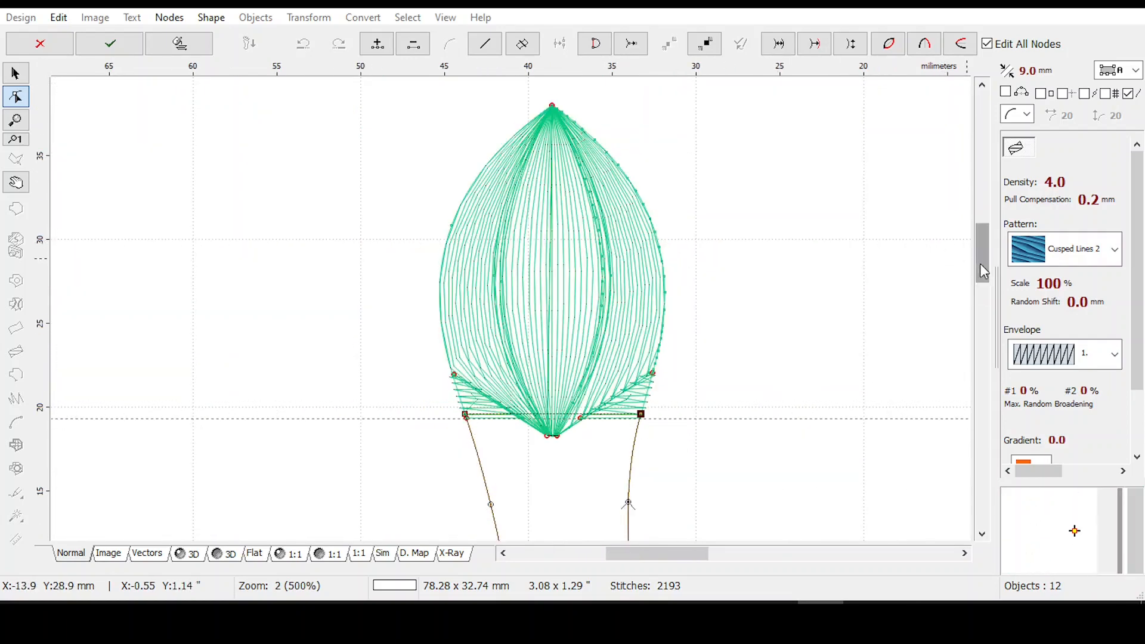
left_click_drag(979, 264, 983, 299)
scroll(956, 306, "down", 1)
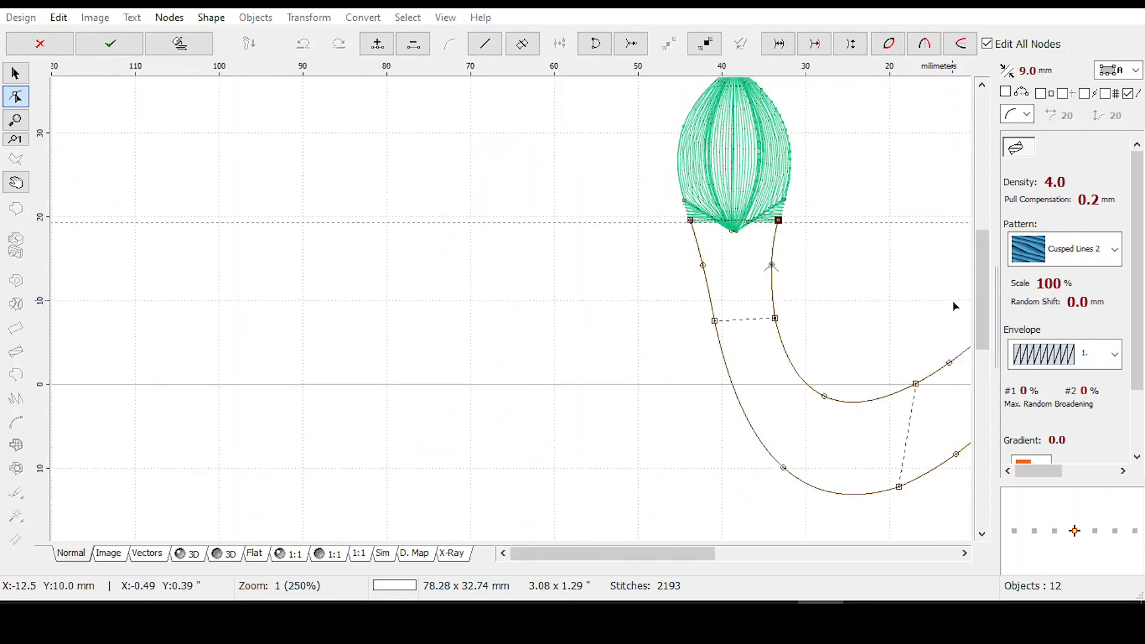
left_click_drag(622, 555, 726, 552)
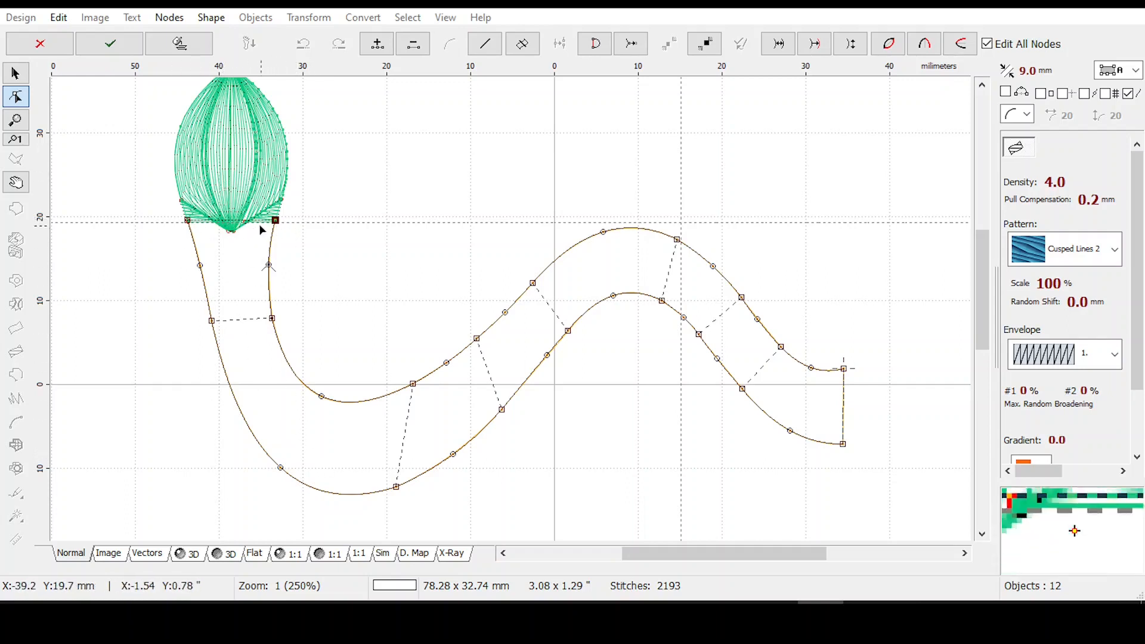
Examine how the orange body's end nodes overlap the green neck pieces, and leave node editing without changes.
scroll(262, 231, "up", 3)
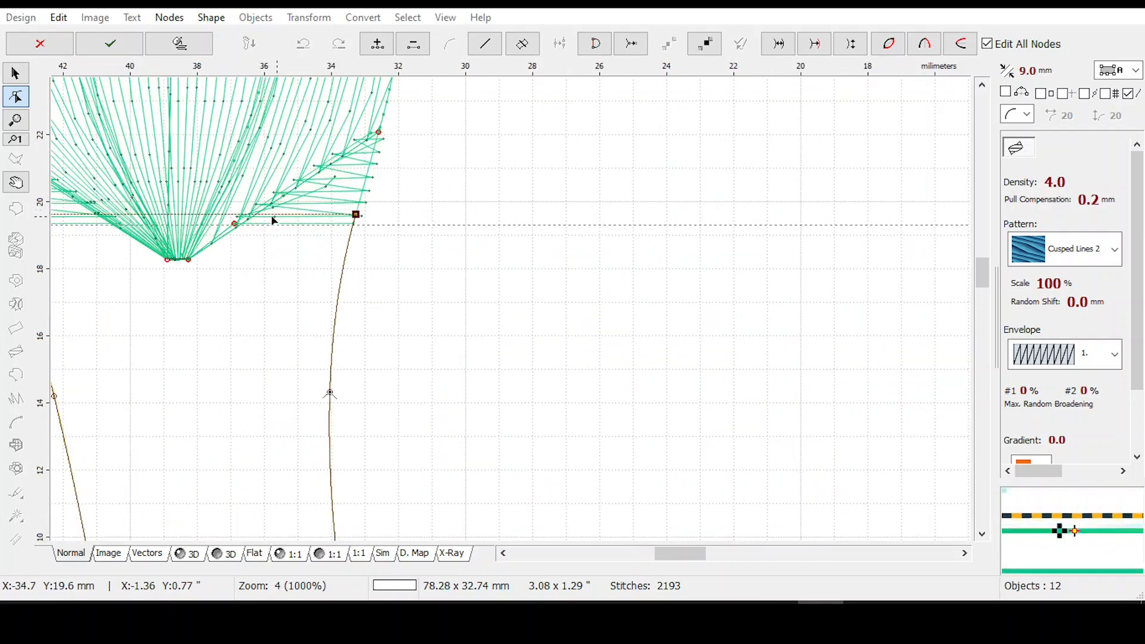
scroll(268, 219, "up", 2)
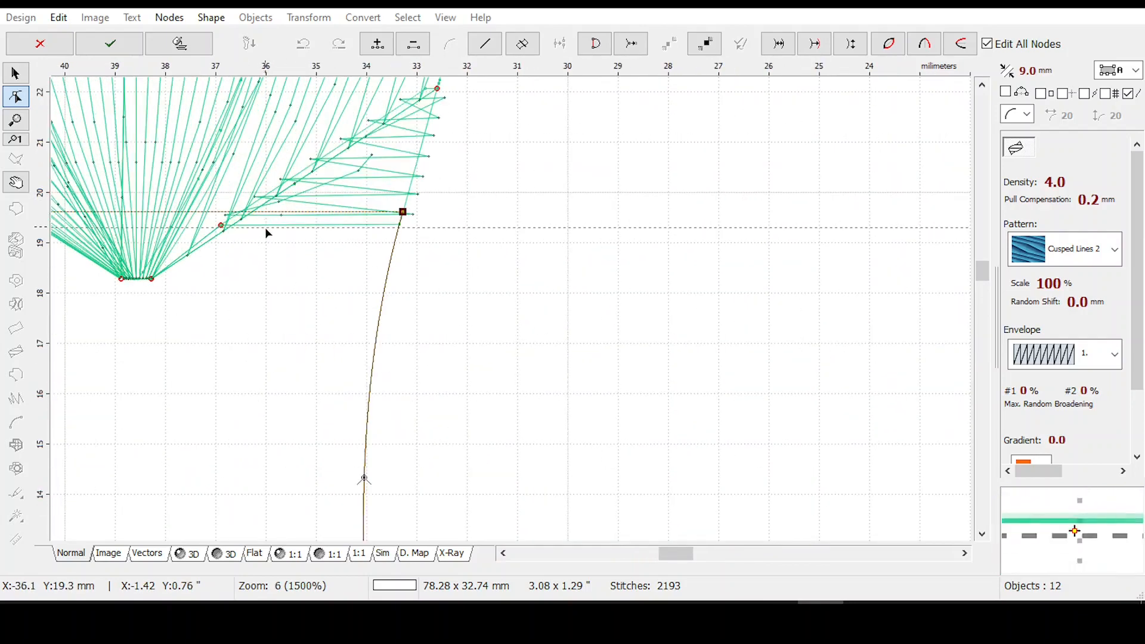
scroll(266, 233, "down", 3)
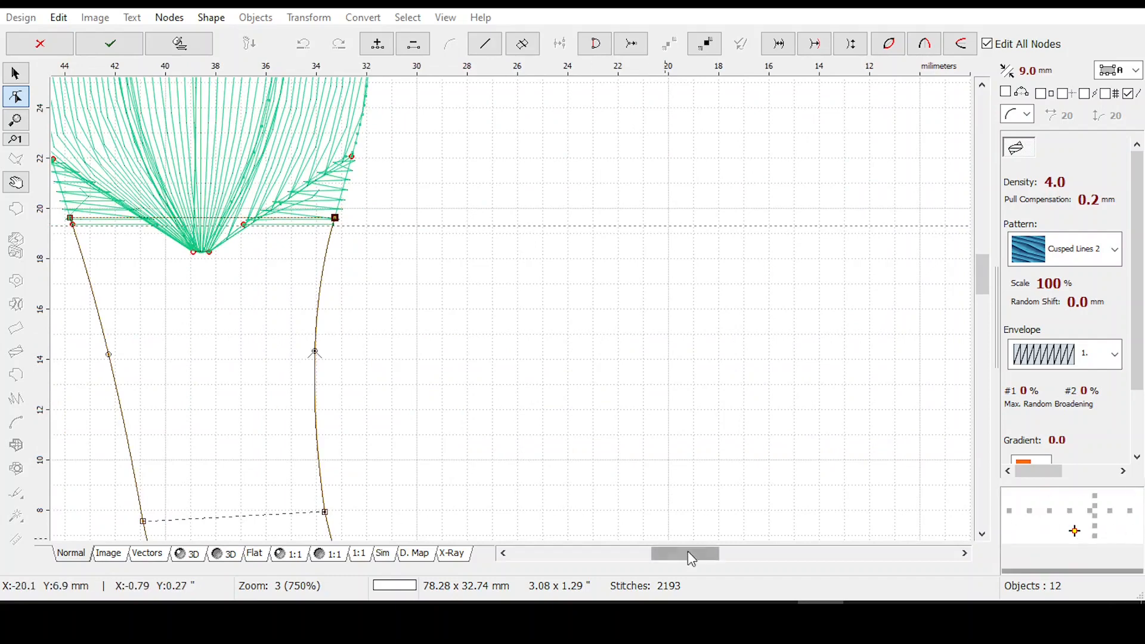
left_click_drag(691, 559, 663, 557)
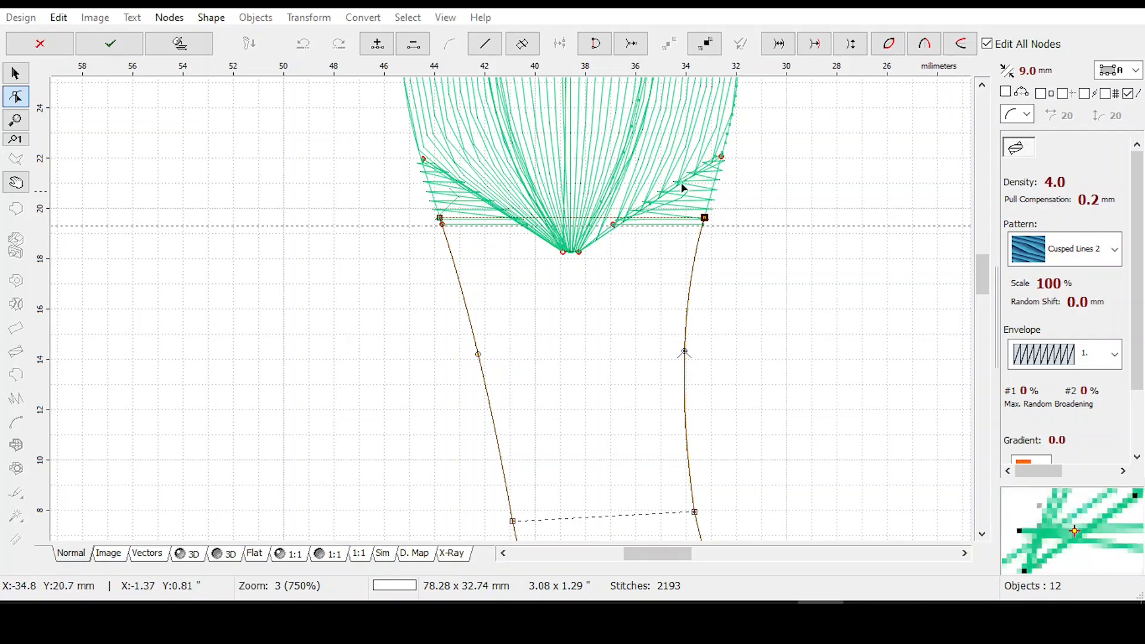
scroll(662, 169, "up", 1)
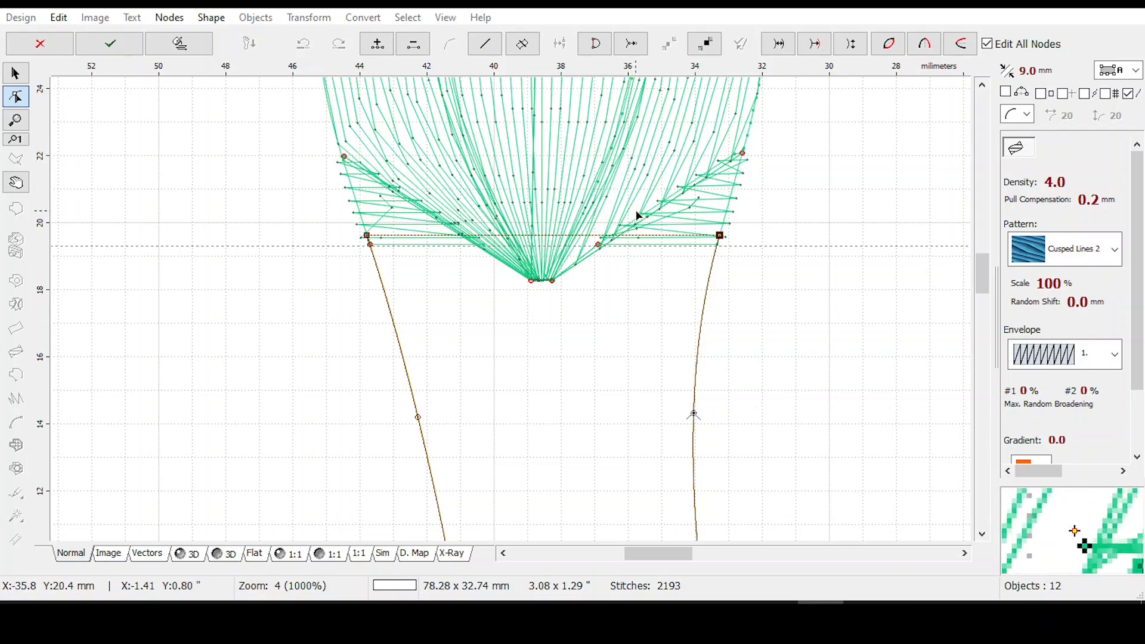
scroll(636, 212, "down", 2)
left_click_drag(992, 276, 982, 245)
scroll(938, 310, "down", 2)
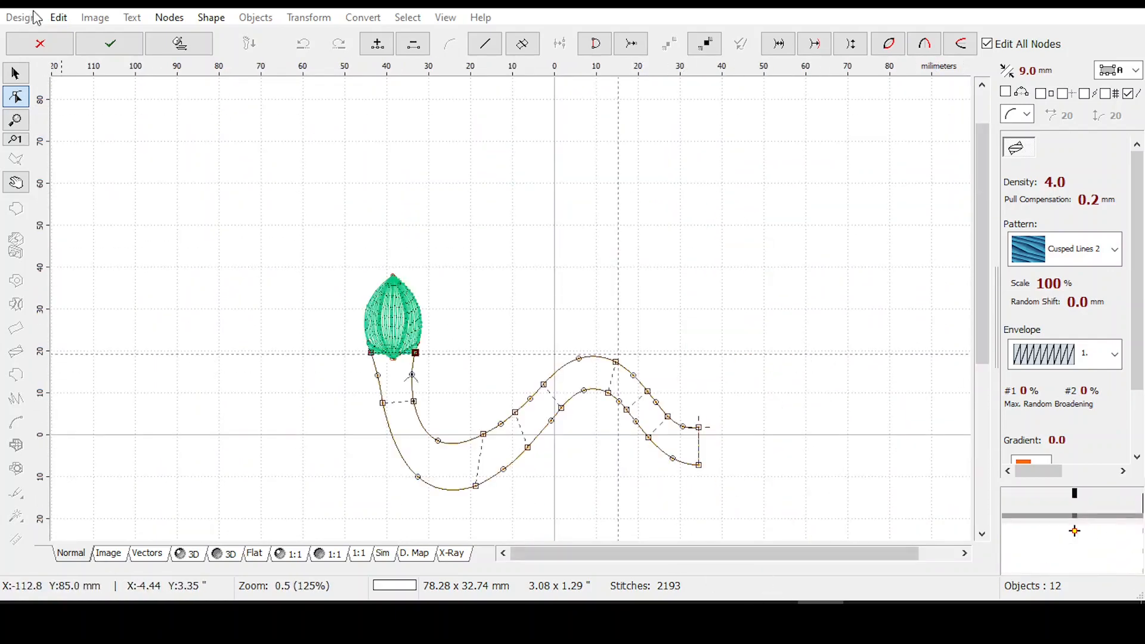
left_click(40, 43)
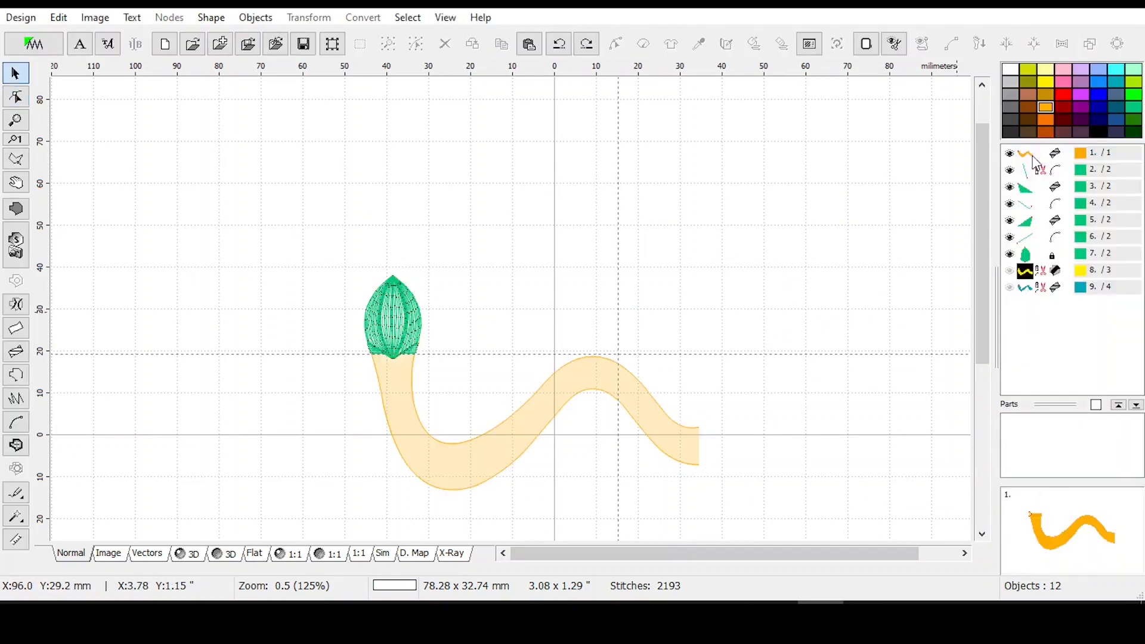
Group the orange body with all the green head and neck objects using Group 2.
left_click_drag(1059, 162, 1066, 262)
right_click(1045, 218)
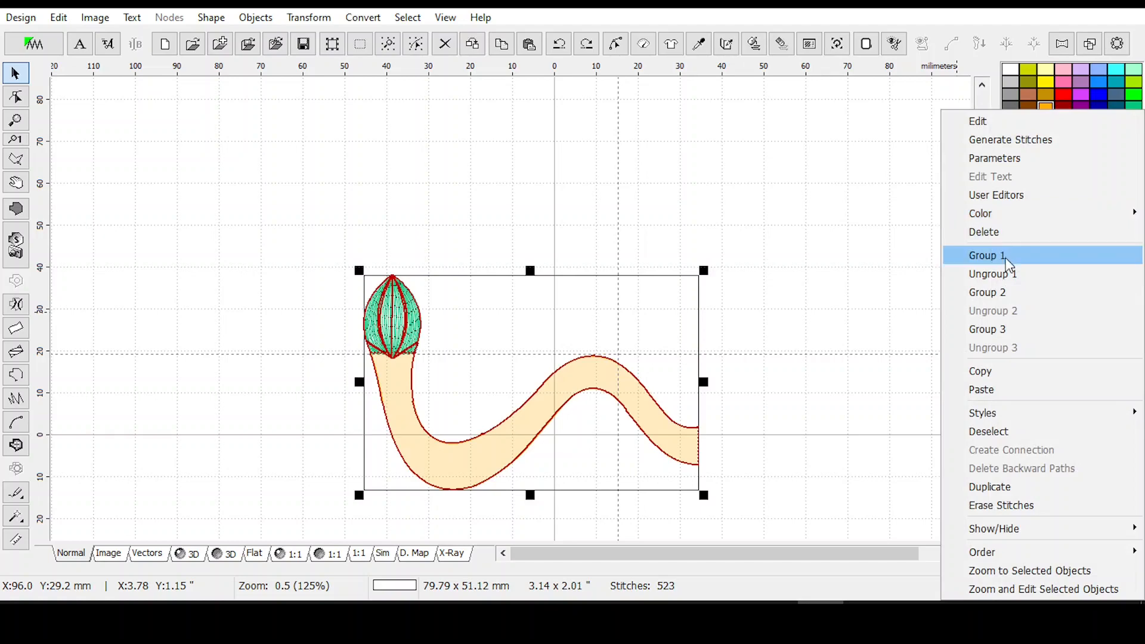
left_click(999, 294)
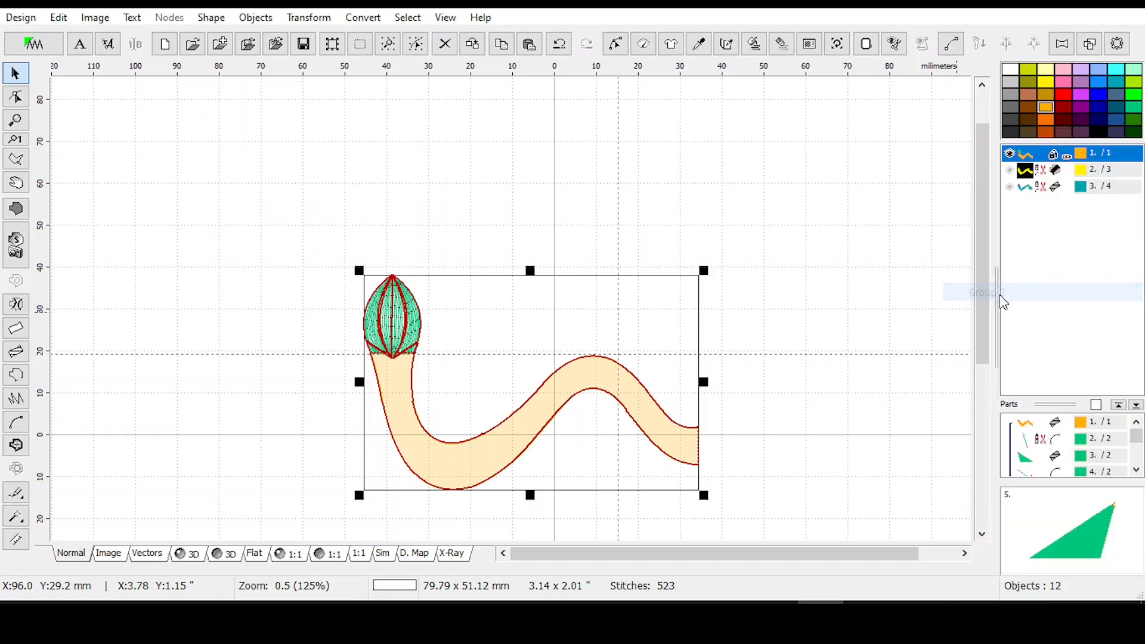
Make the teal body object visible together with the grouped snake.
left_click(1016, 165)
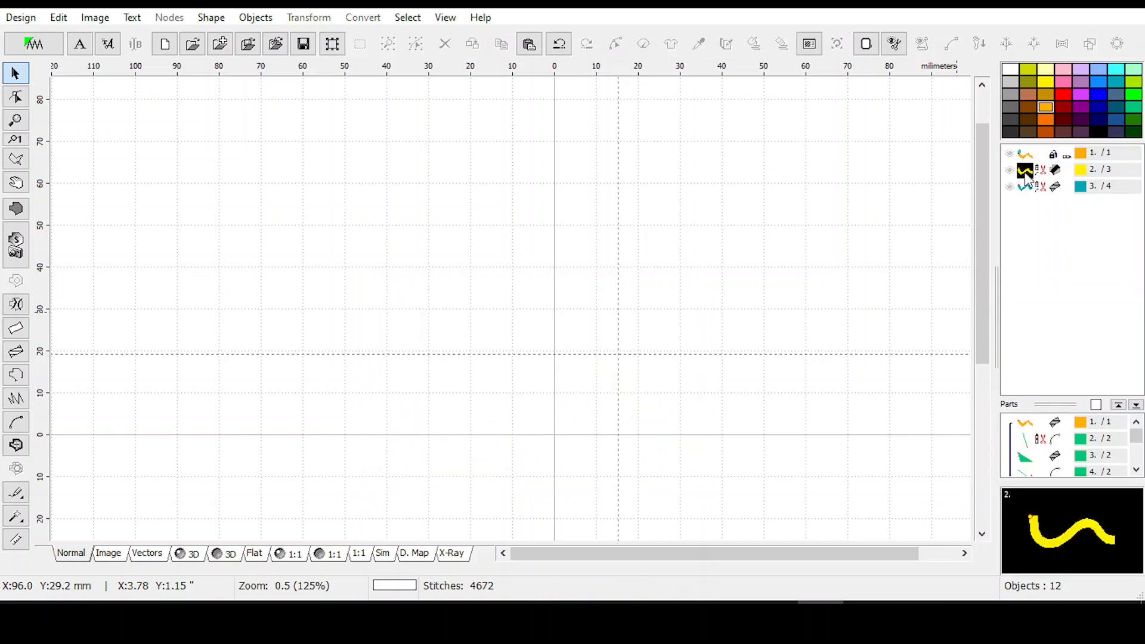
left_click(1010, 189)
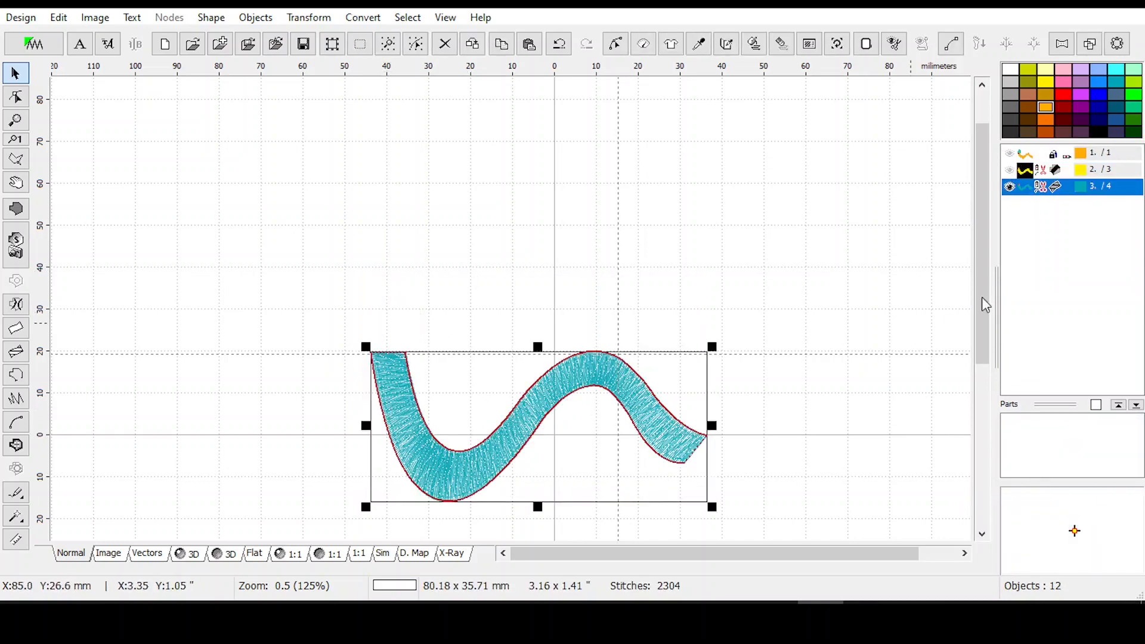
left_click(1015, 157)
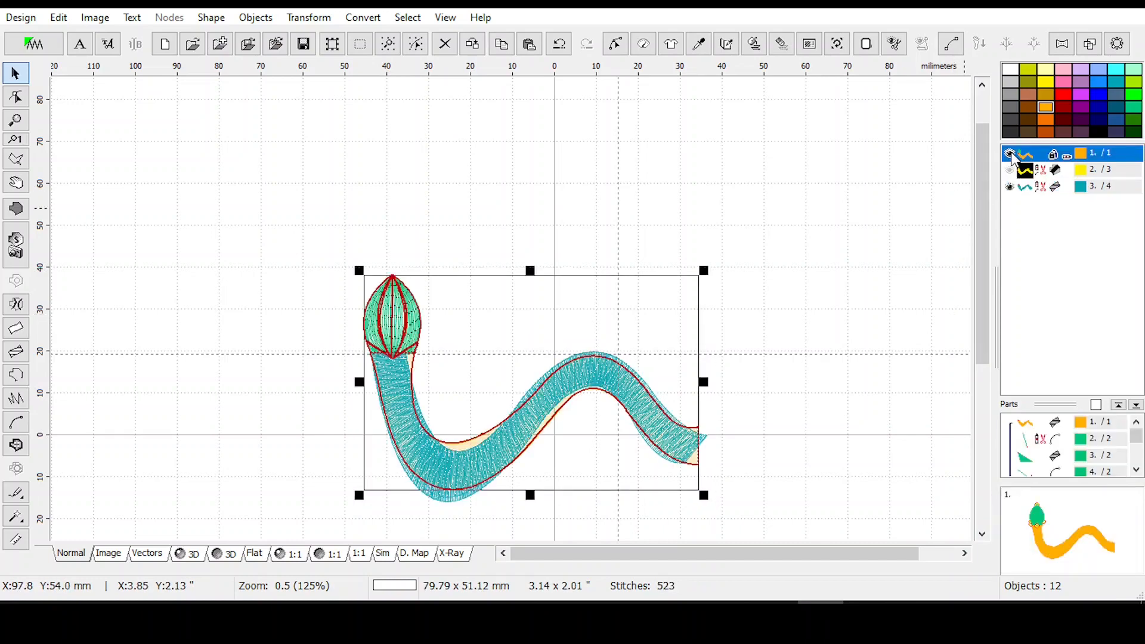
Open the teal body for node editing and move its two neck end nodes up to the lower corners of the green head.
scroll(343, 395, "up", 1)
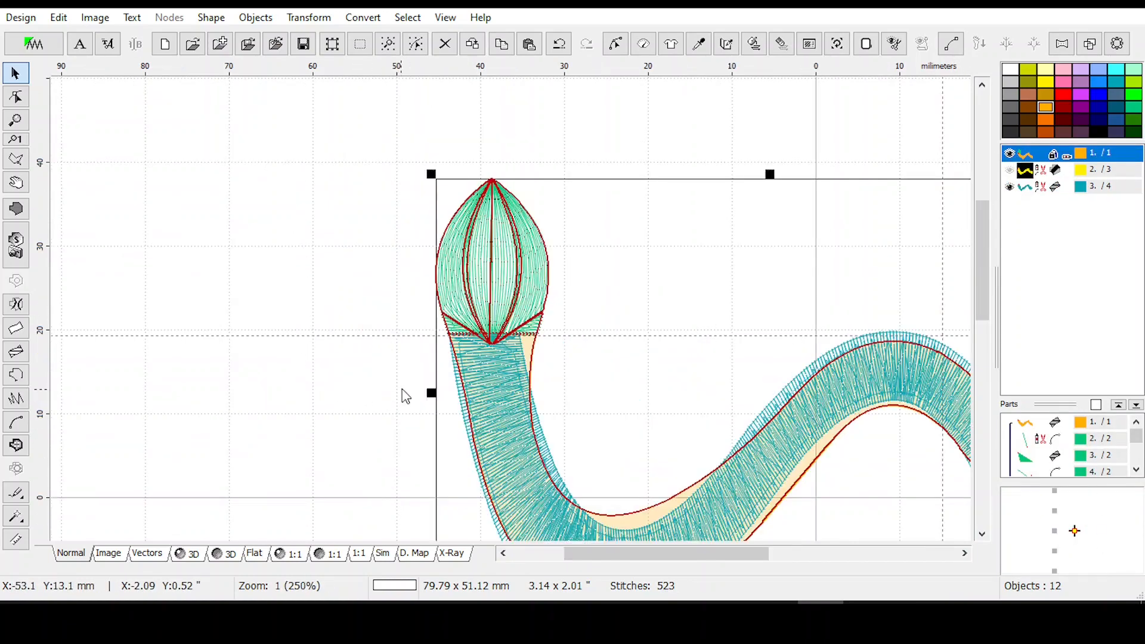
scroll(461, 389, "up", 1)
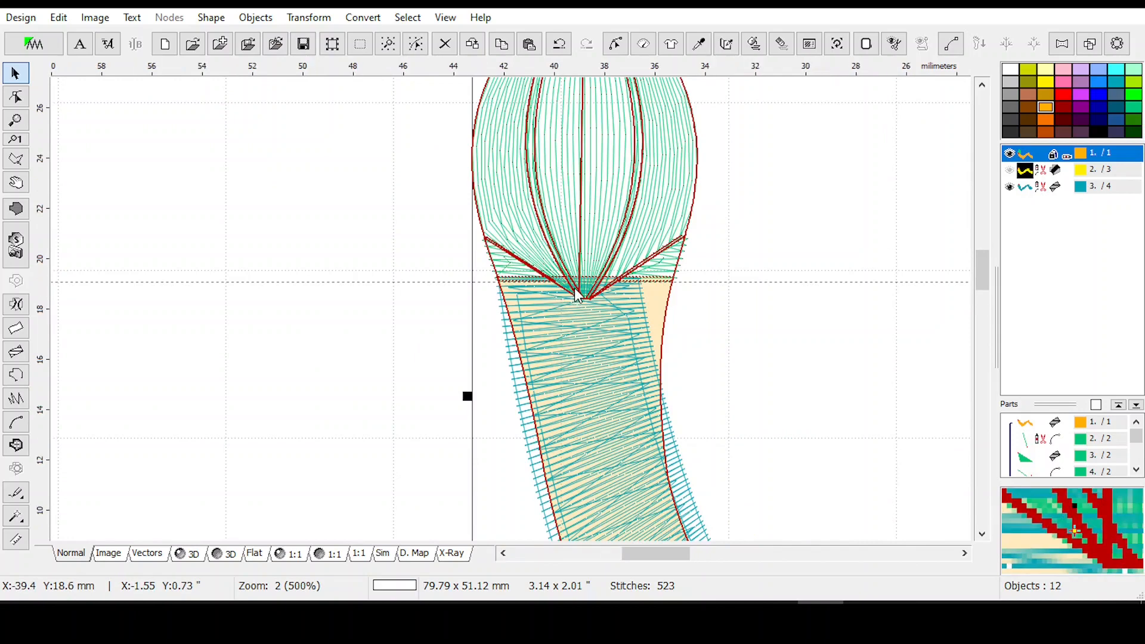
scroll(578, 294, "up", 1)
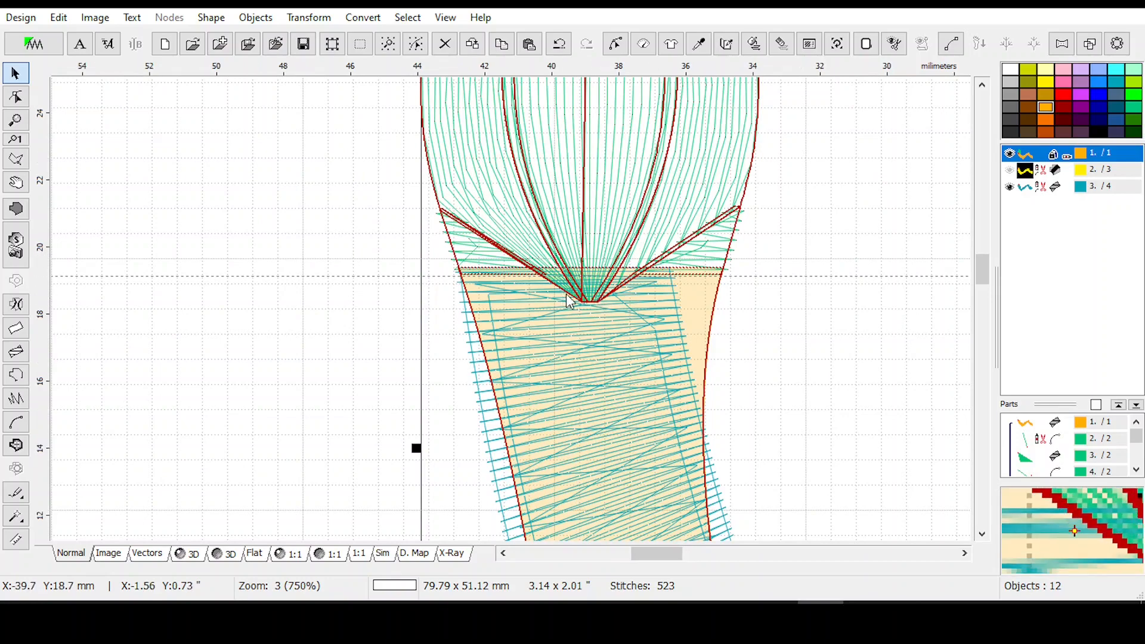
scroll(570, 298, "up", 1)
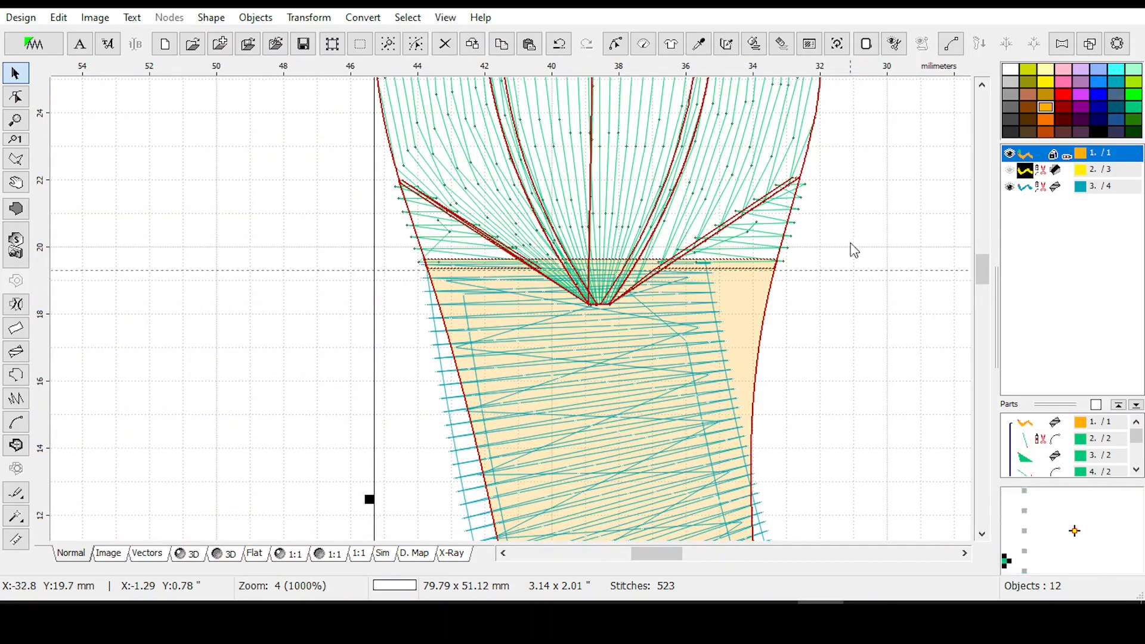
left_click(1054, 190)
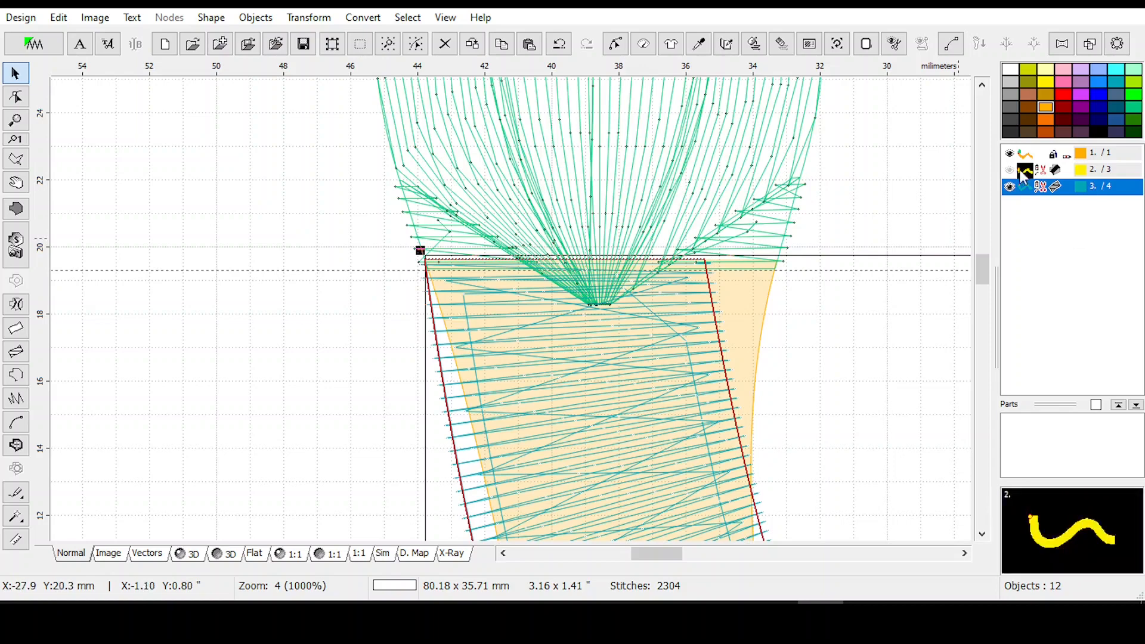
left_click(615, 44)
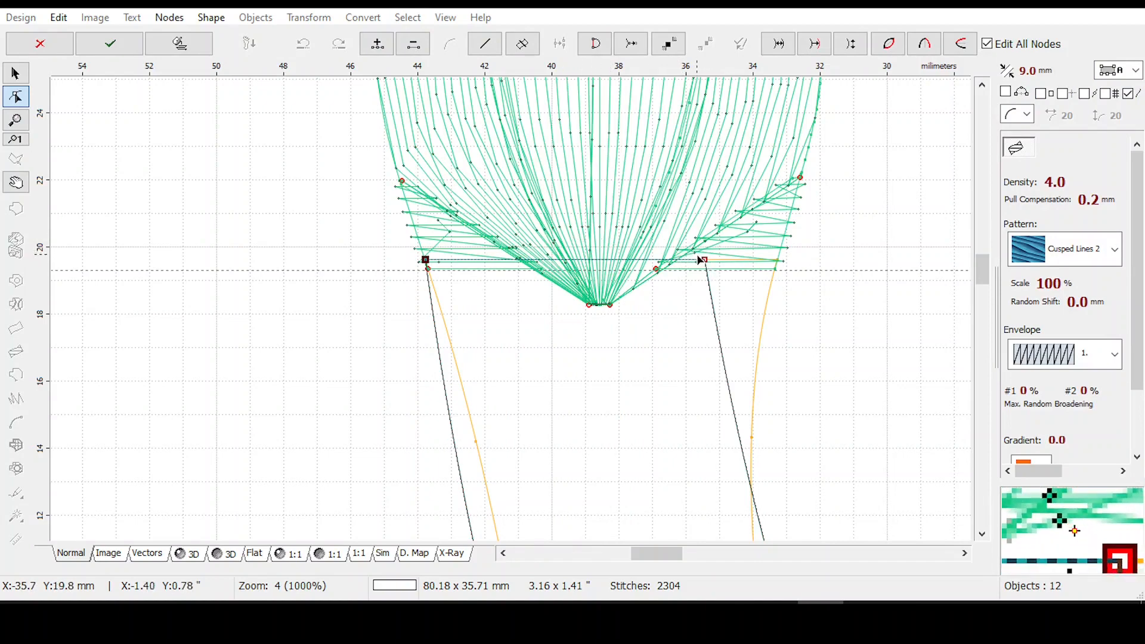
scroll(705, 261, "down", 3)
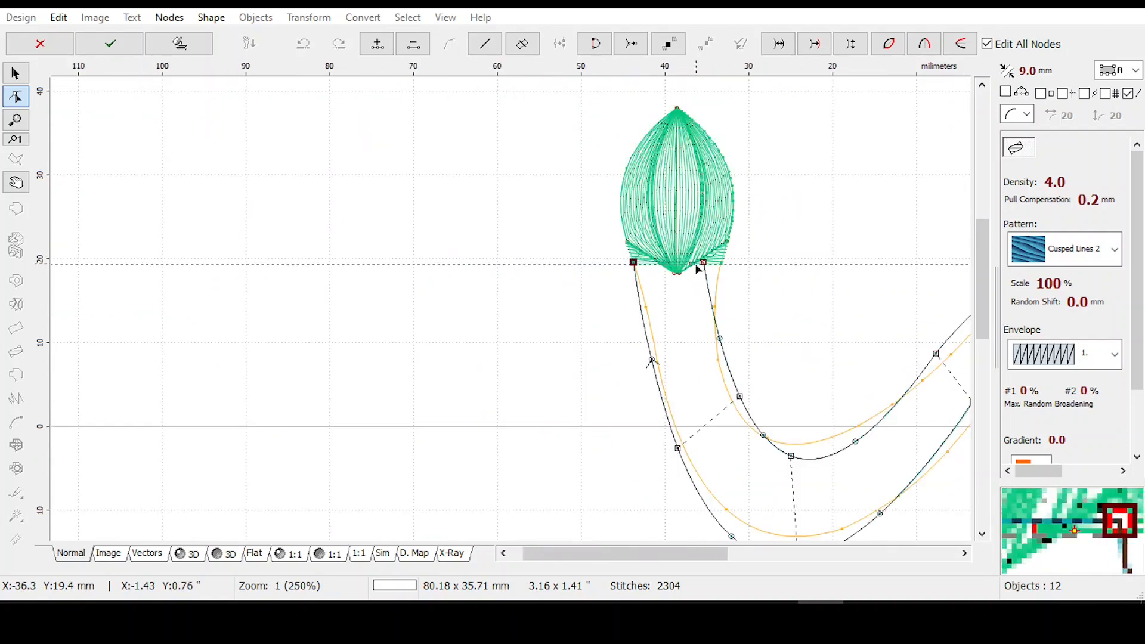
left_click_drag(703, 263, 727, 241)
left_click_drag(633, 263, 628, 242)
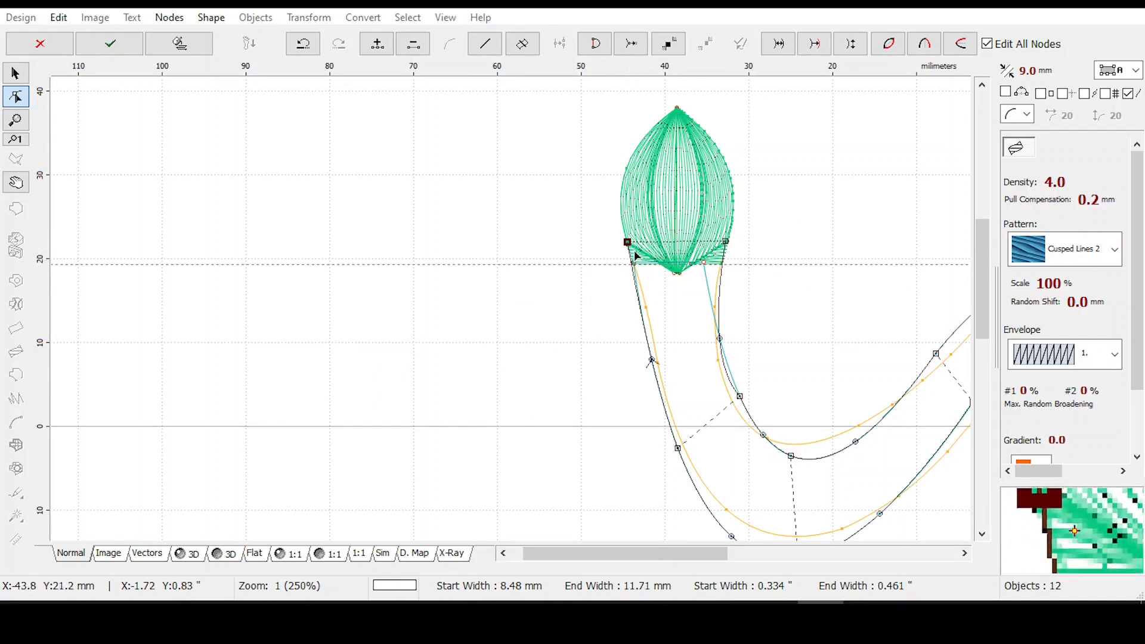
Move the teal body's curve node just below the neck on its right edge slightly upward, and apply the node edit.
scroll(723, 383, "up", 1)
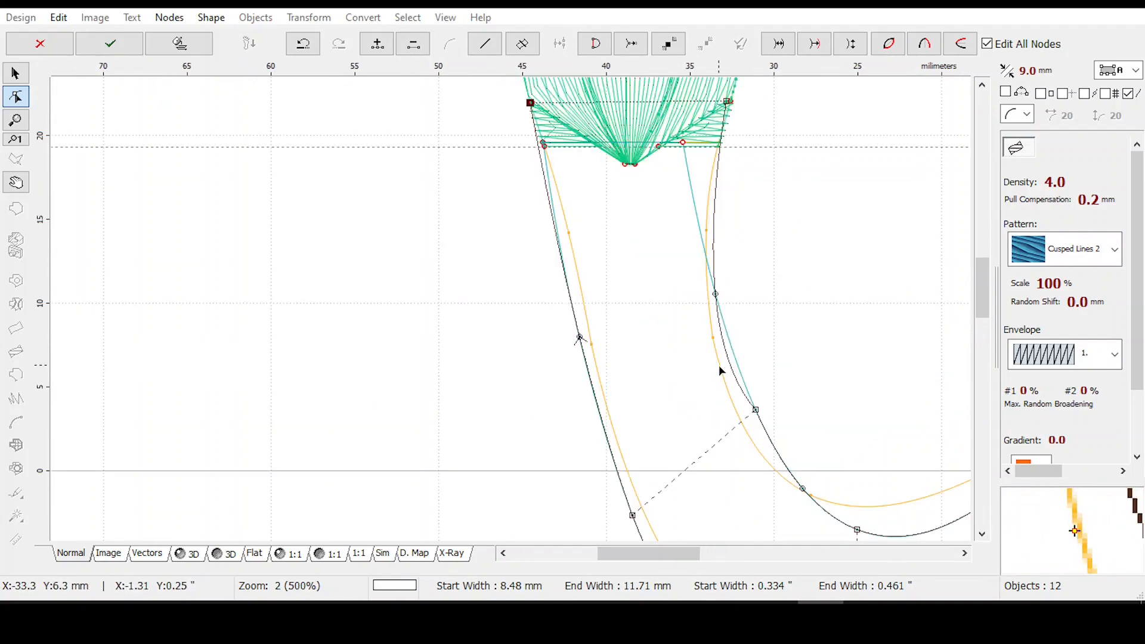
left_click_drag(716, 294, 720, 269)
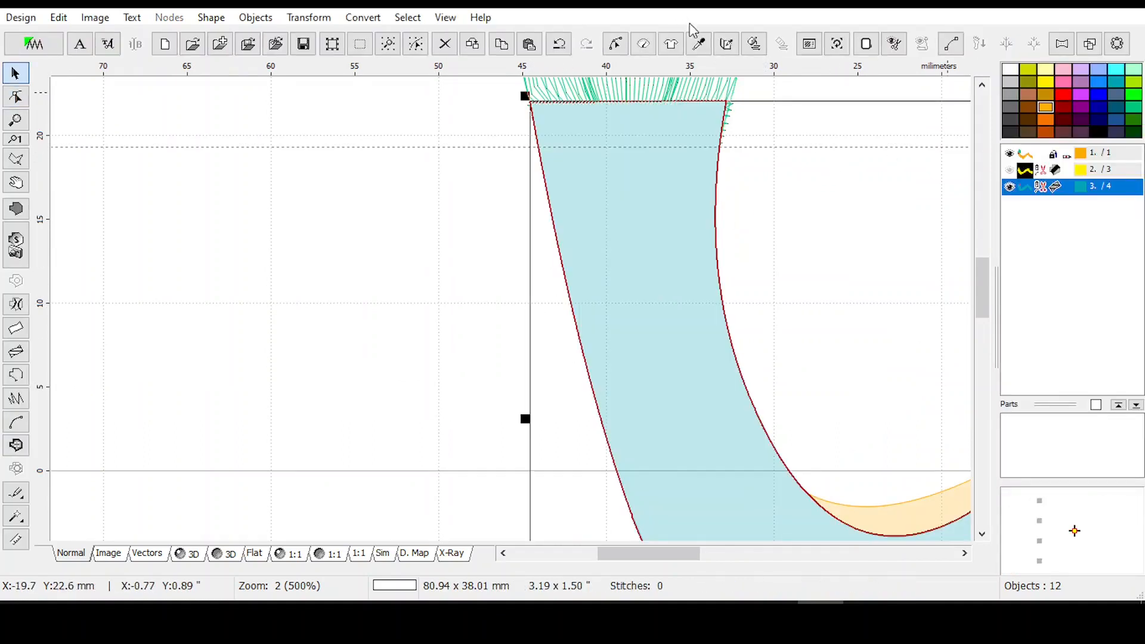
left_click(755, 45)
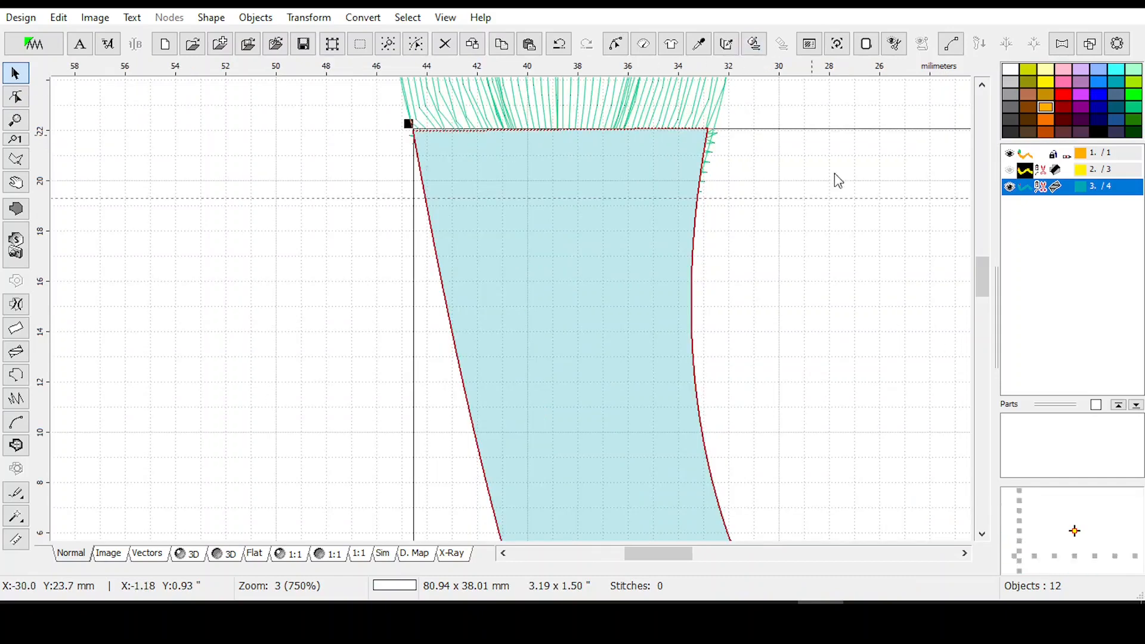
Reopen the teal body's nodes and move the neck's right end node outward to the green piece's corner, for an end width of about 11.9 mm.
left_click(617, 44)
left_click(735, 133)
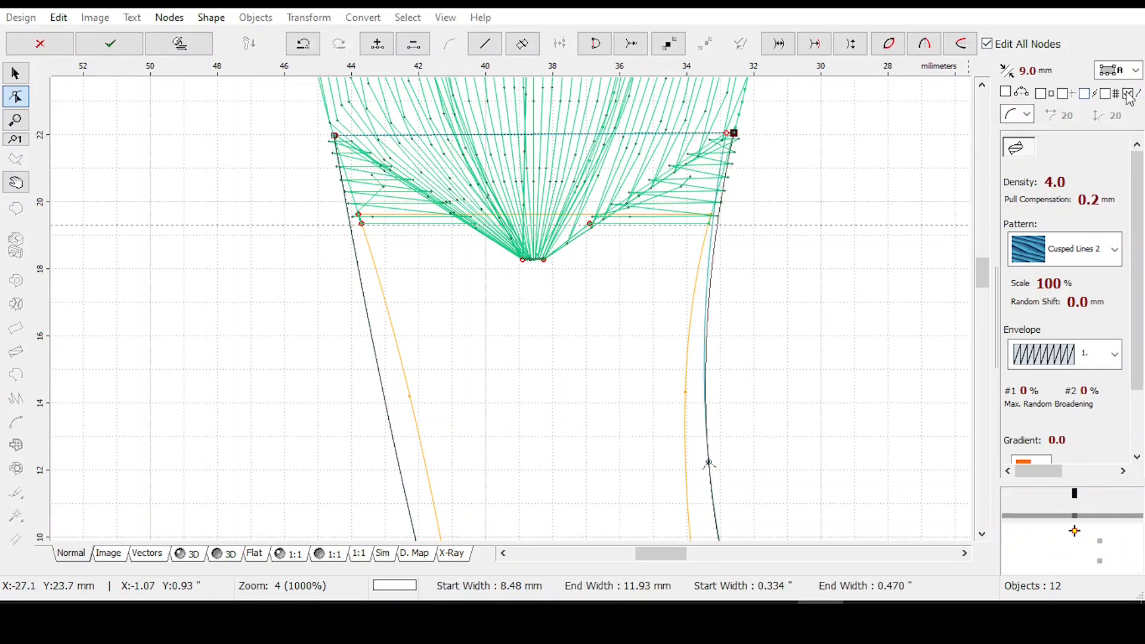
left_click(1084, 94)
scroll(775, 119, "up", 4)
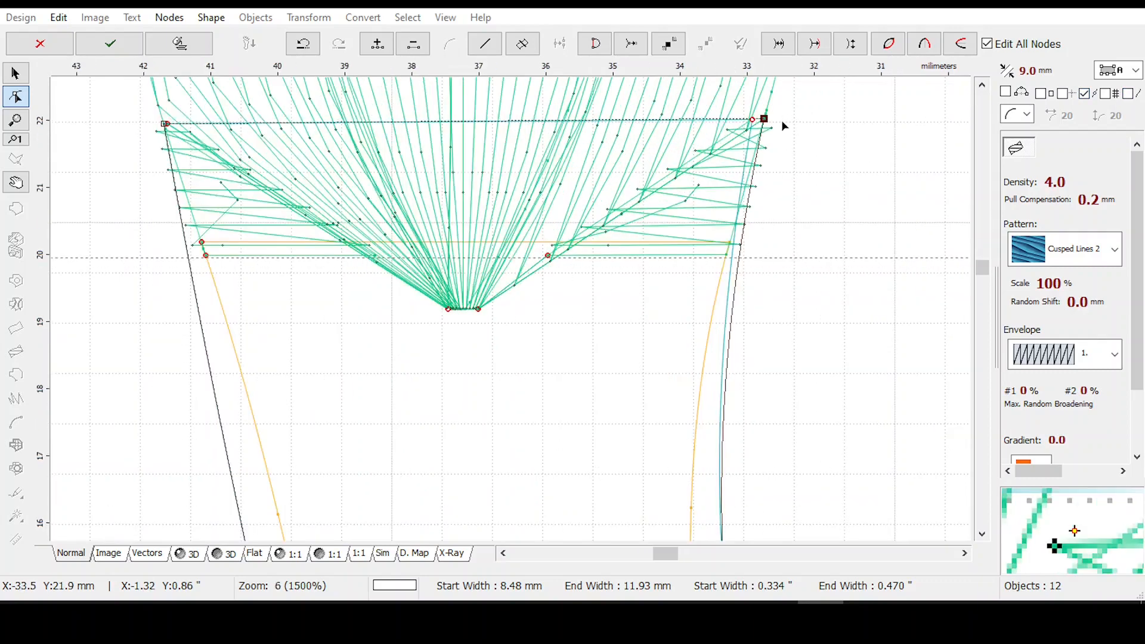
mouse_move(774, 117)
left_mouse_down()
mouse_move(782, 163)
mouse_move(773, 115)
left_mouse_up()
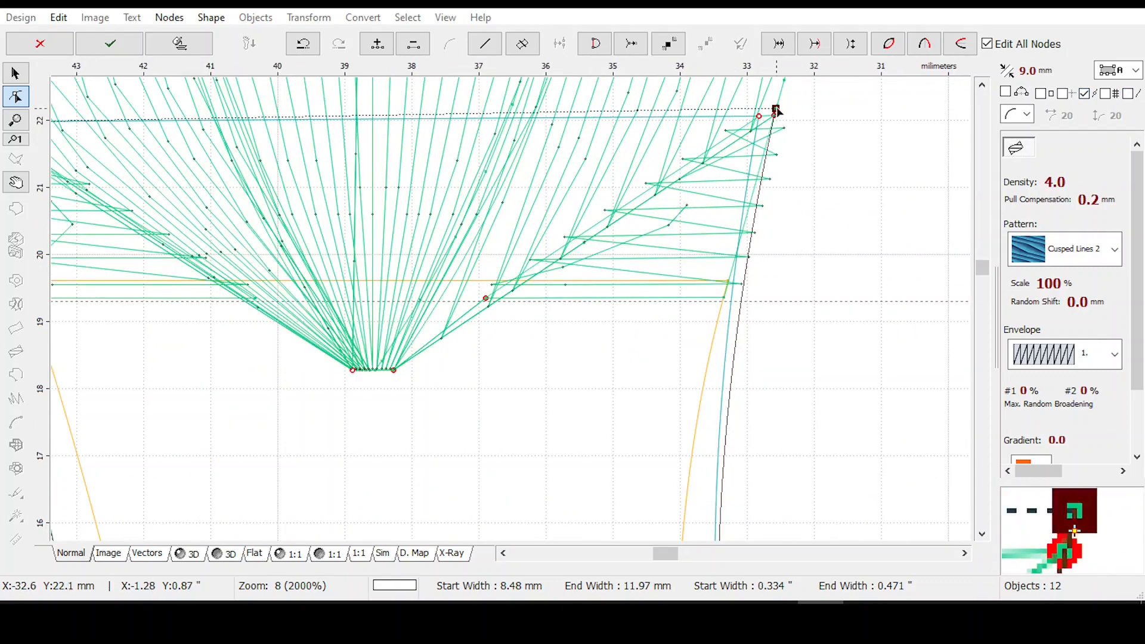
Position the neck's left end node at the corner of the left green piece and apply the node edit.
scroll(739, 250, "down", 2)
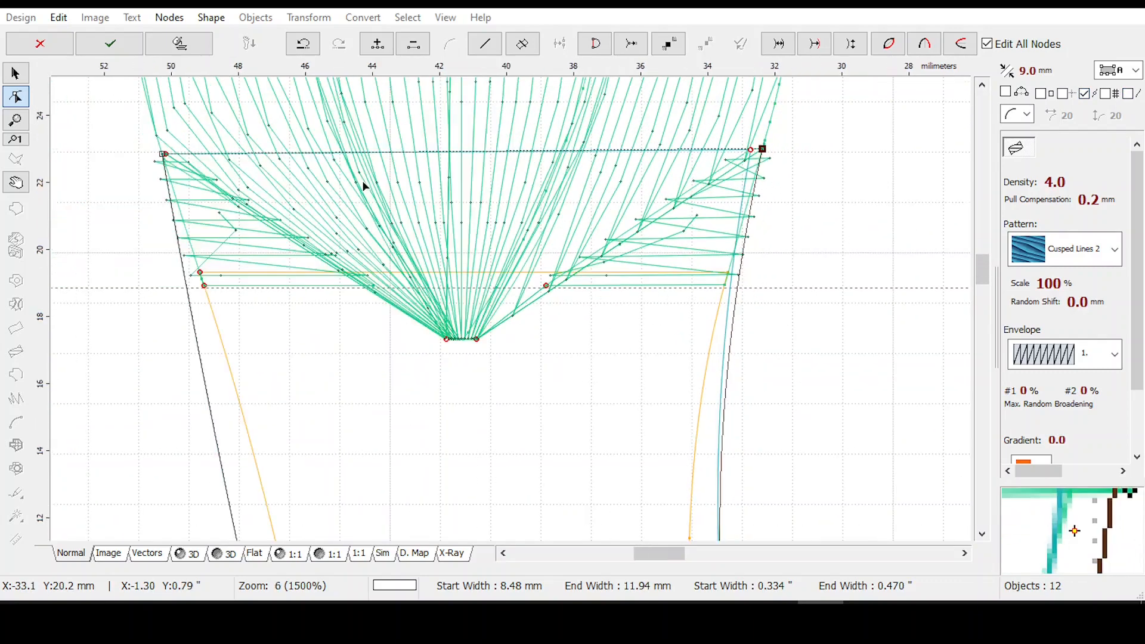
scroll(370, 189, "up", 2)
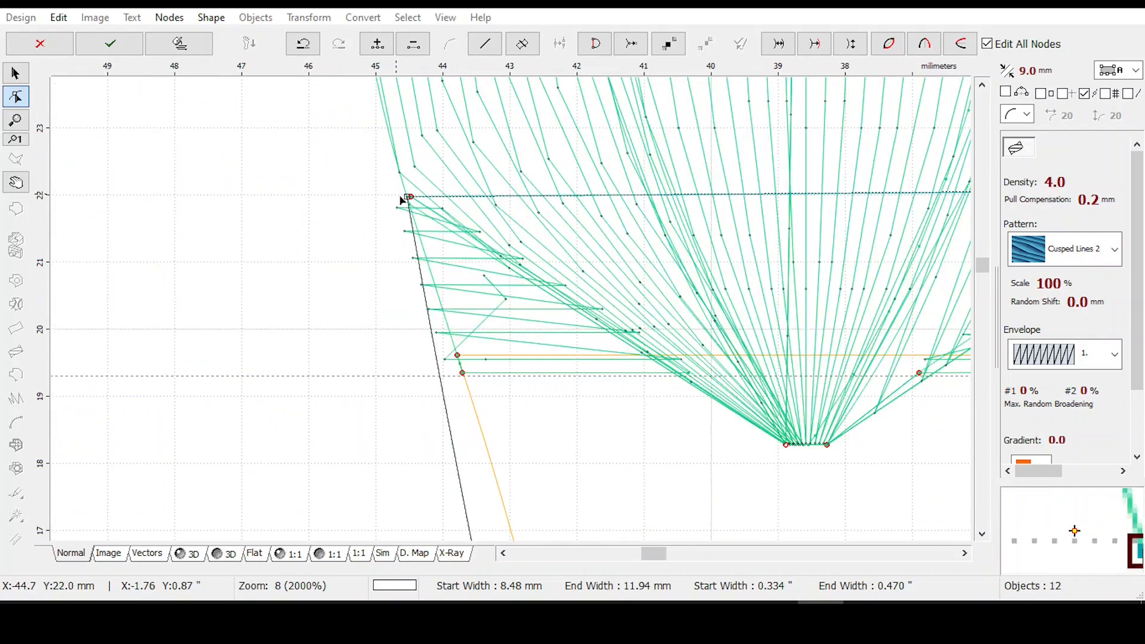
left_click(411, 197)
mouse_move(420, 206)
left_mouse_down()
mouse_move(425, 227)
mouse_move(396, 184)
mouse_move(408, 197)
left_mouse_up()
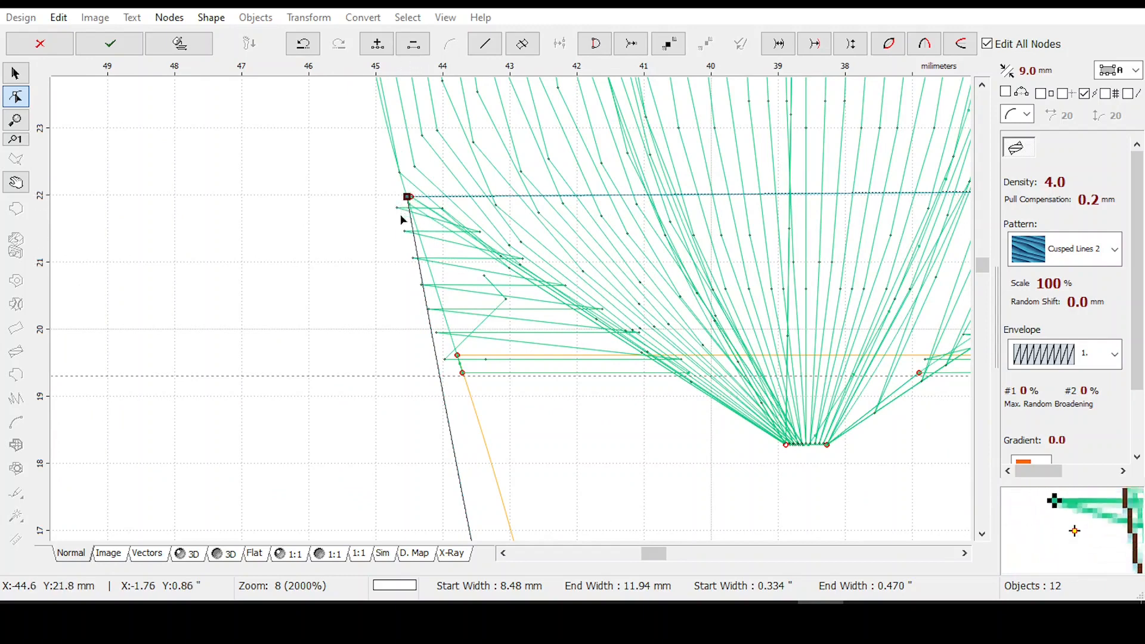
scroll(455, 340, "down", 5)
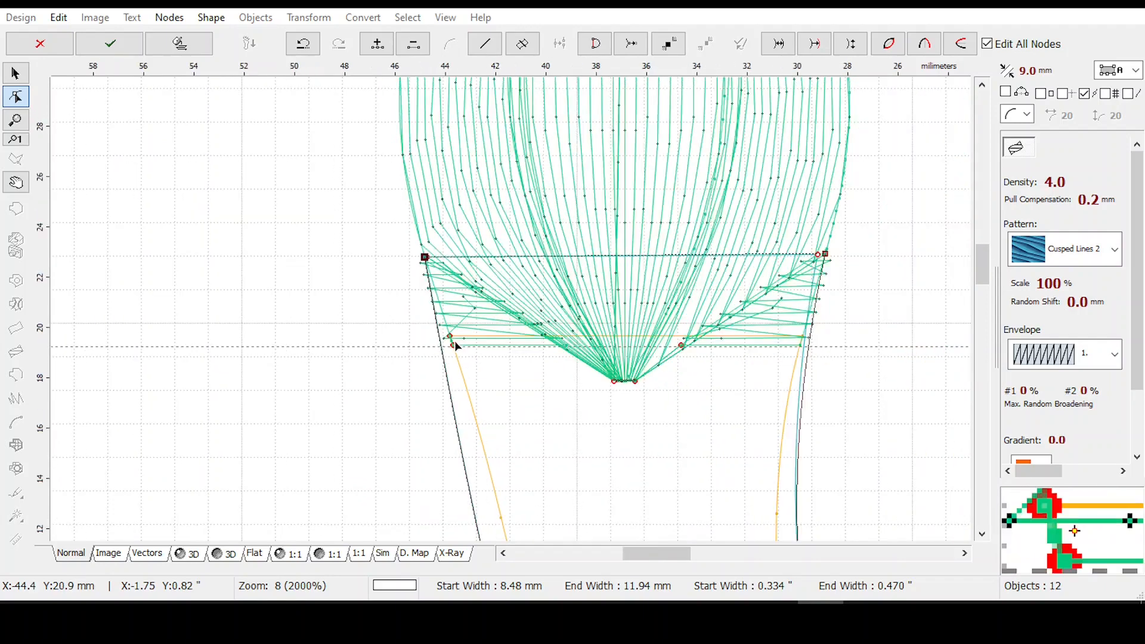
left_click_drag(982, 273, 970, 300)
key("Return")
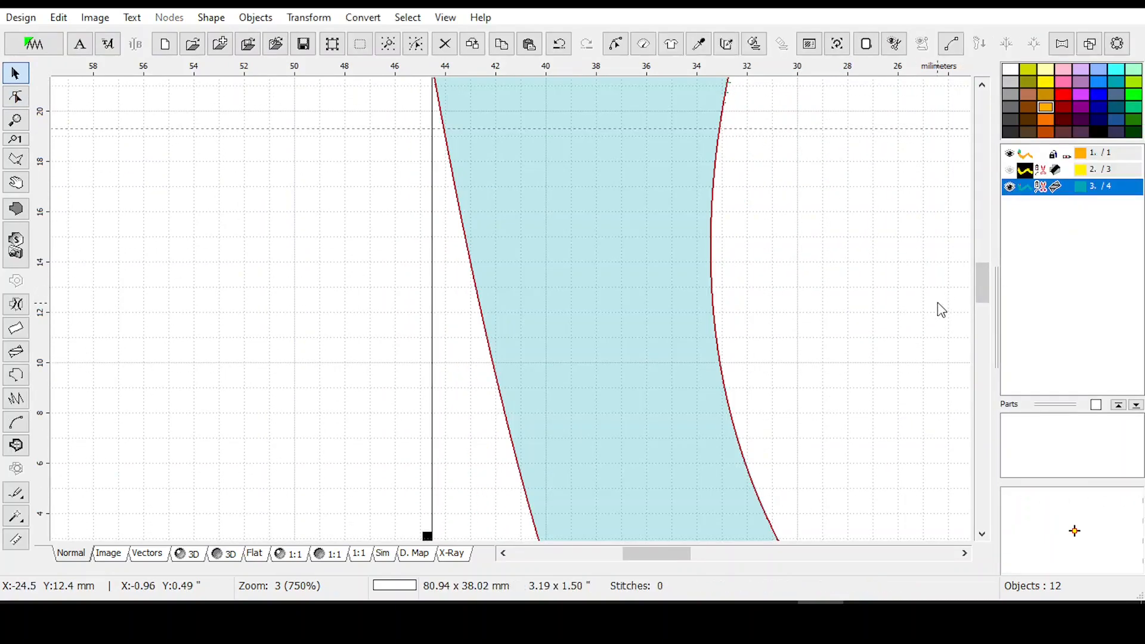
Generate the teal body's stitches and inspect the neck join in 3D, with and without the grouped snake visible.
scroll(940, 301, "down", 1)
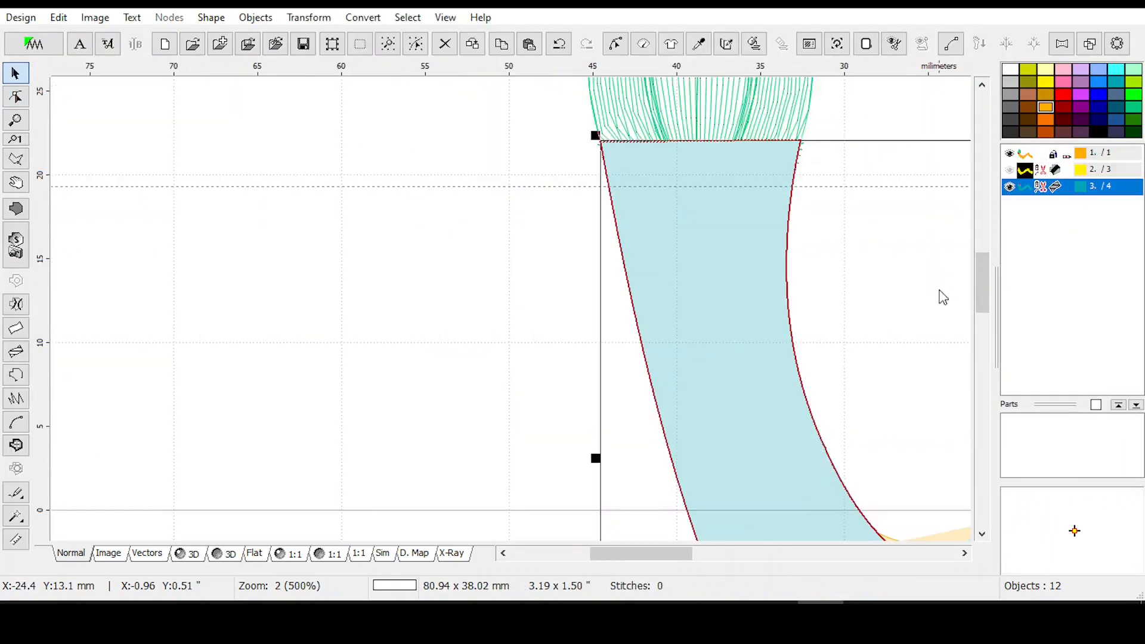
left_click(755, 43)
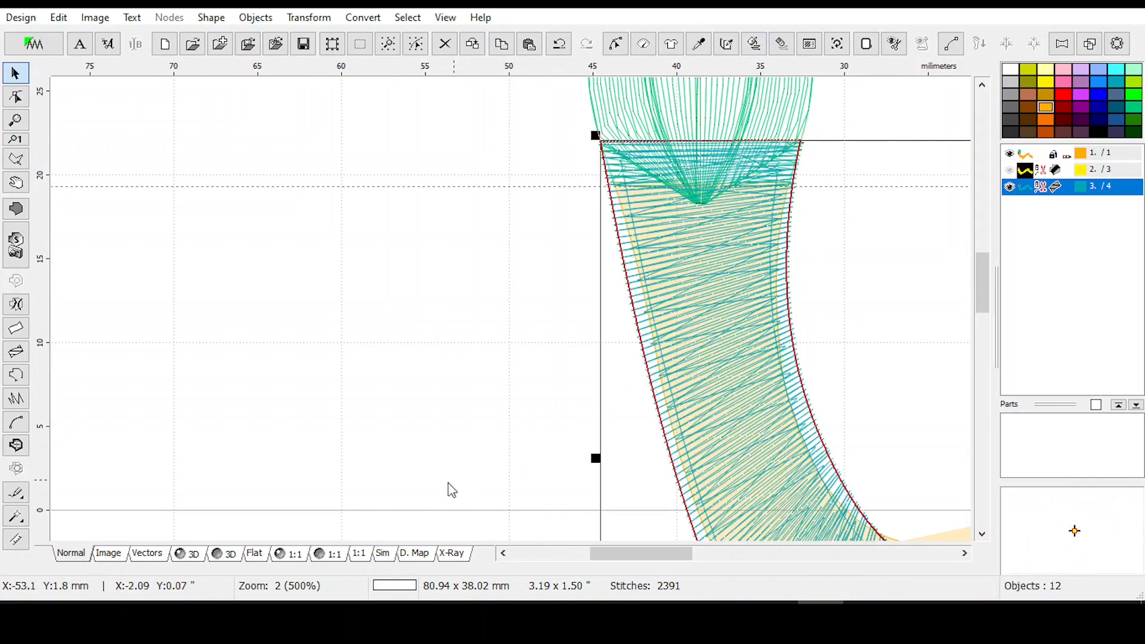
left_click(187, 556)
scroll(191, 557, "down", 1)
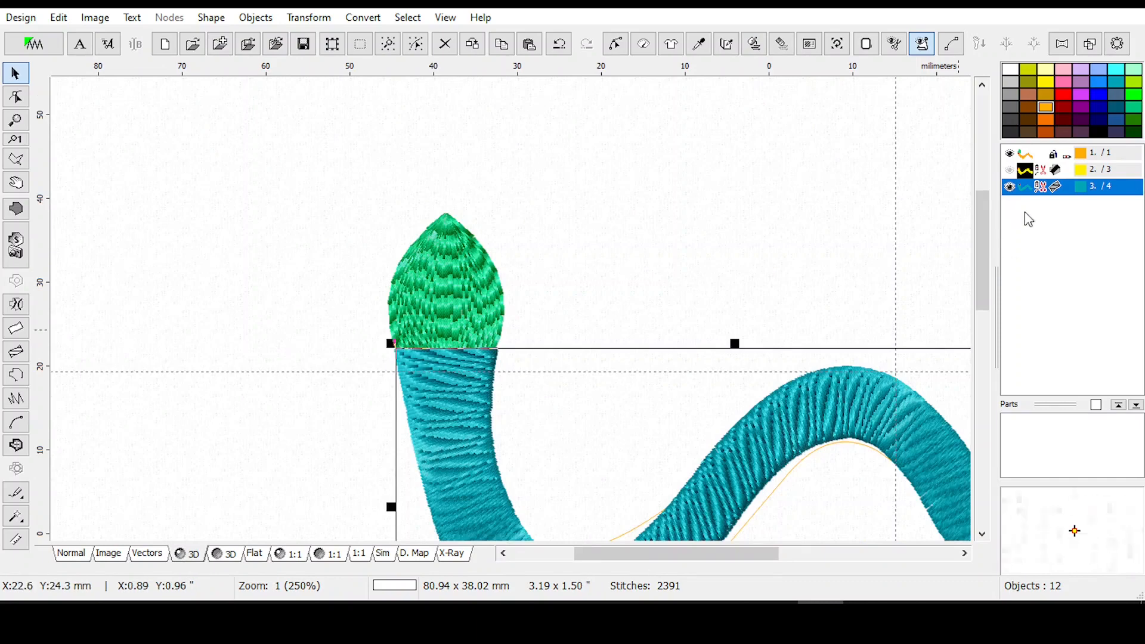
left_click_drag(979, 241, 982, 266)
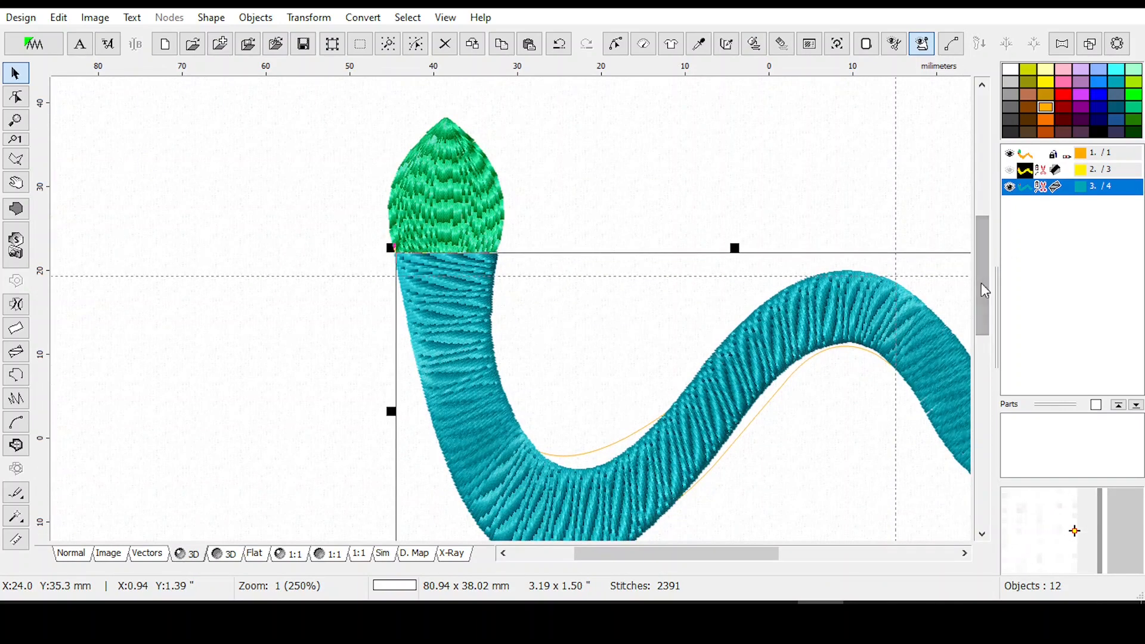
left_click(1010, 154)
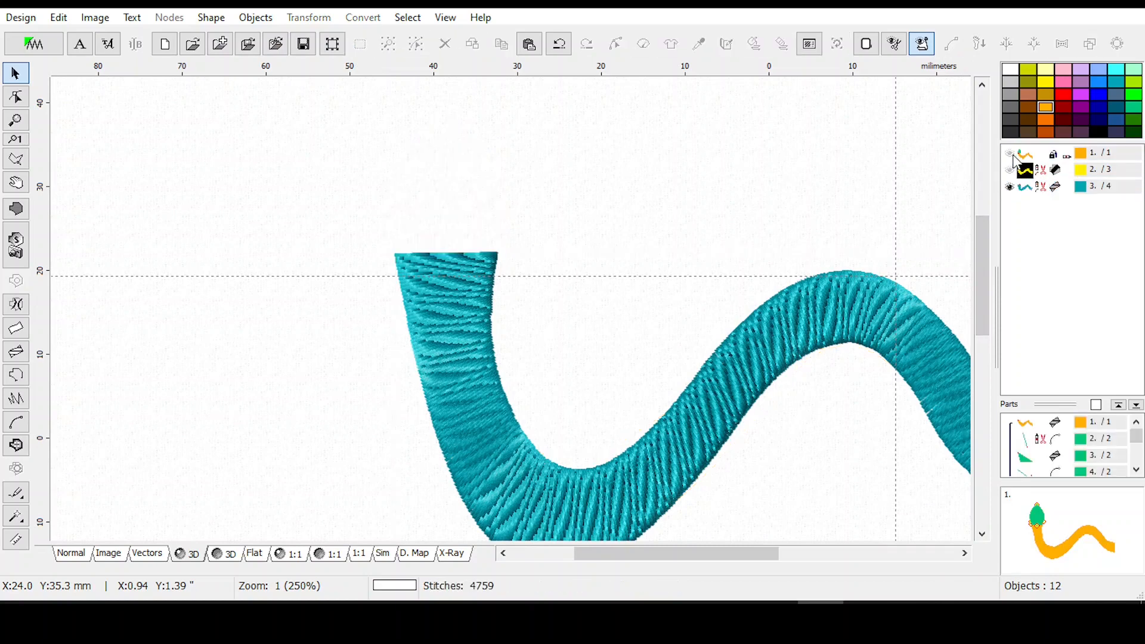
left_click(1010, 155)
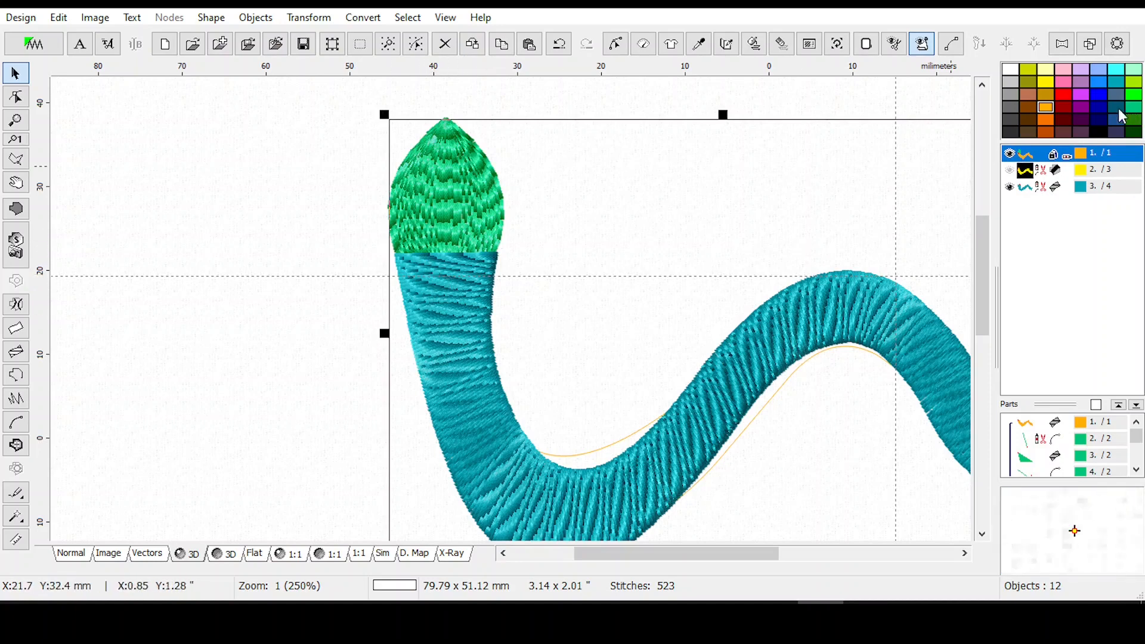
Switch to the Vectors view, hide the grouped snake and select the teal body.
left_click(146, 554)
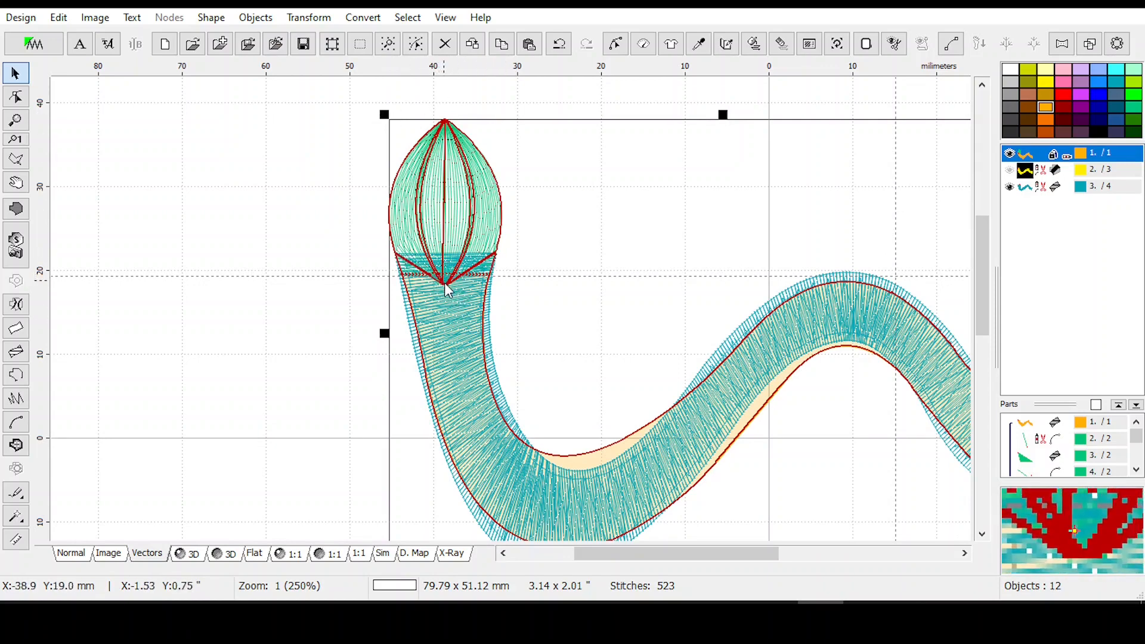
left_click(1009, 154)
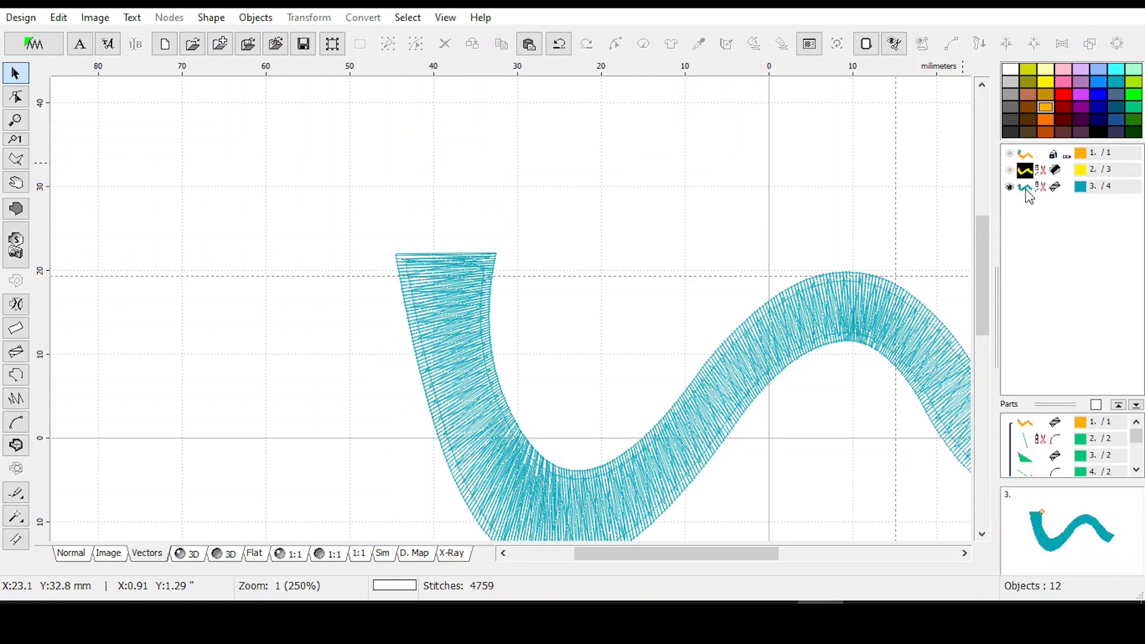
left_click(1036, 190)
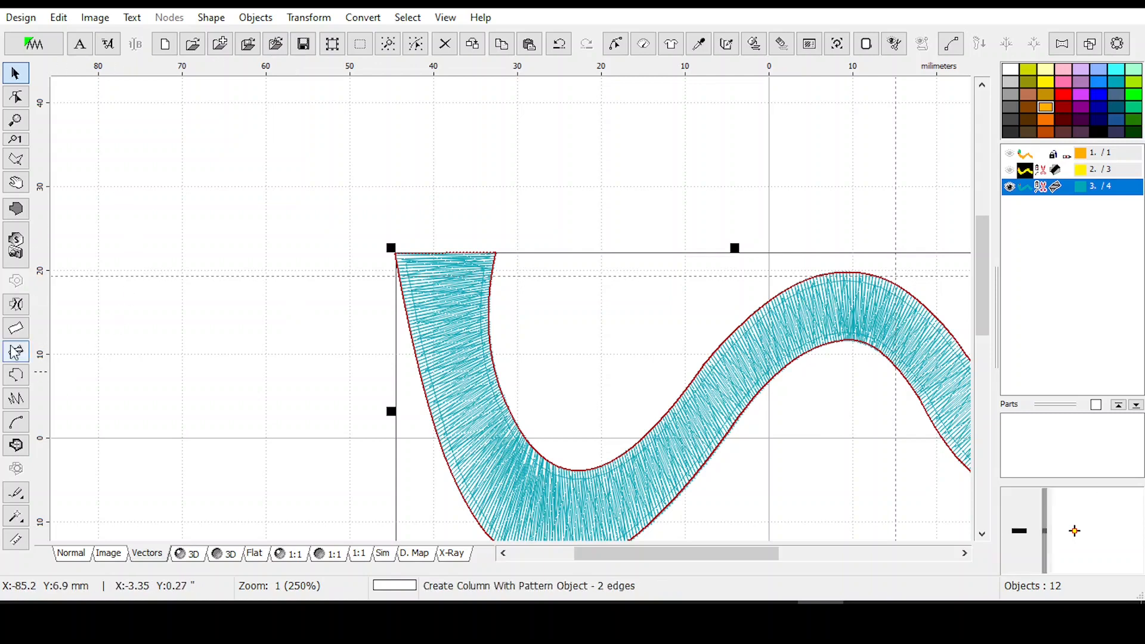
left_click(16, 381)
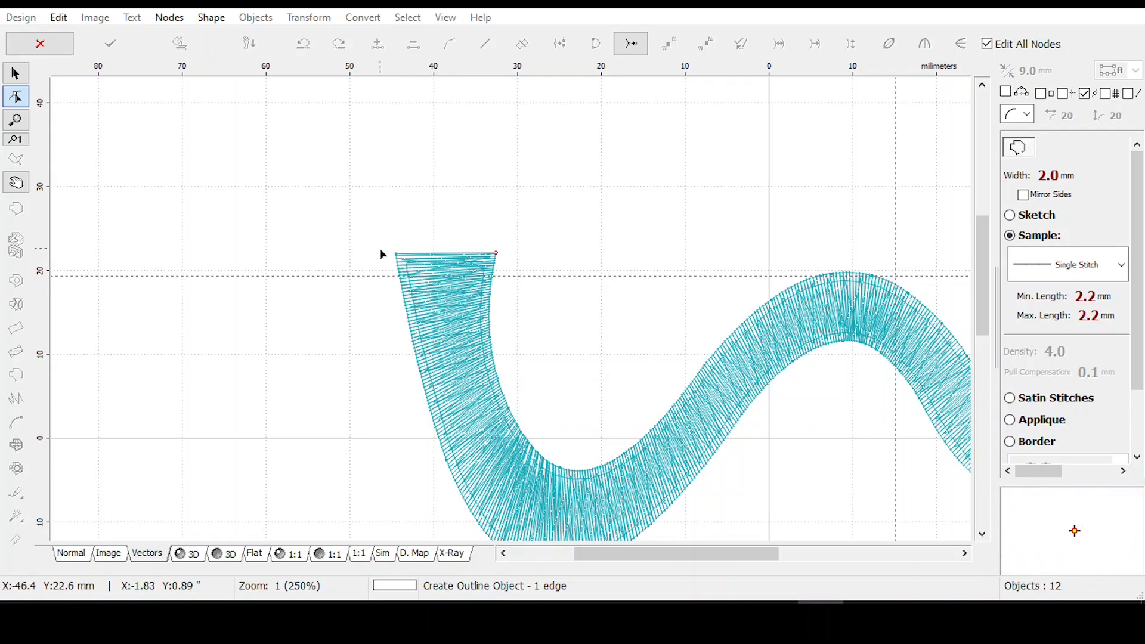
scroll(429, 252, "up", 1)
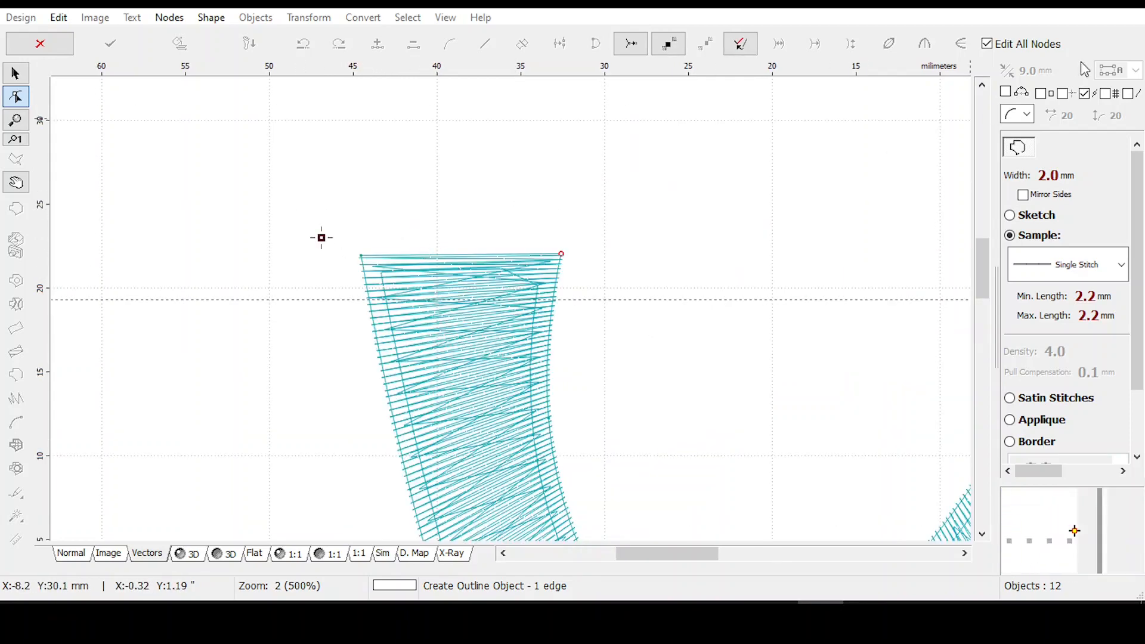
left_click(362, 257)
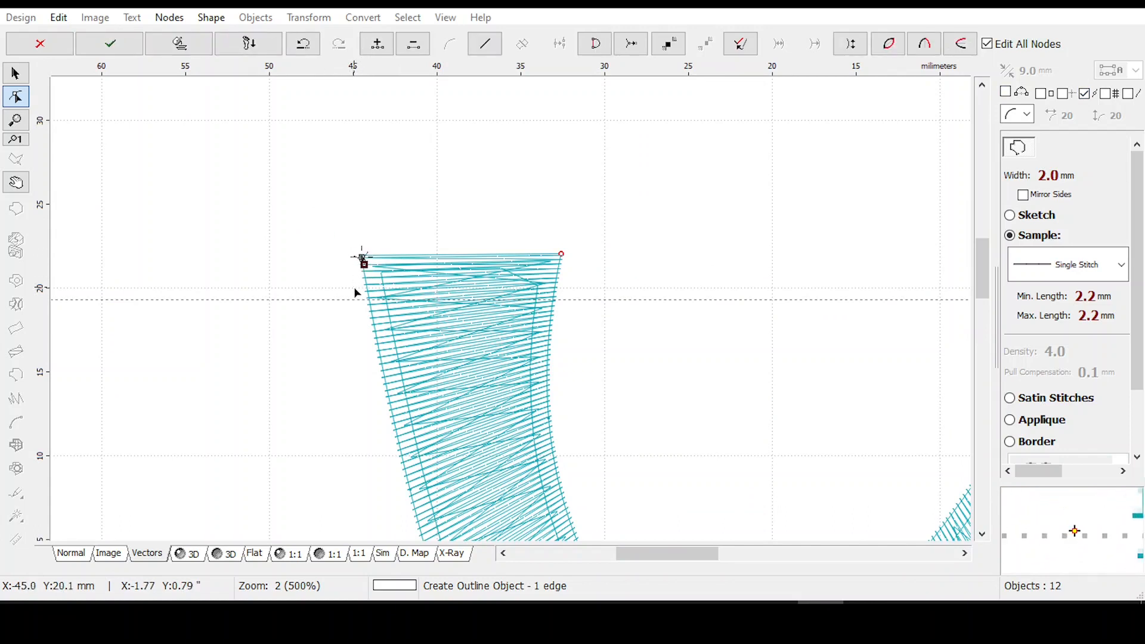
key("ctrl+z")
left_click_drag(362, 257, 358, 282)
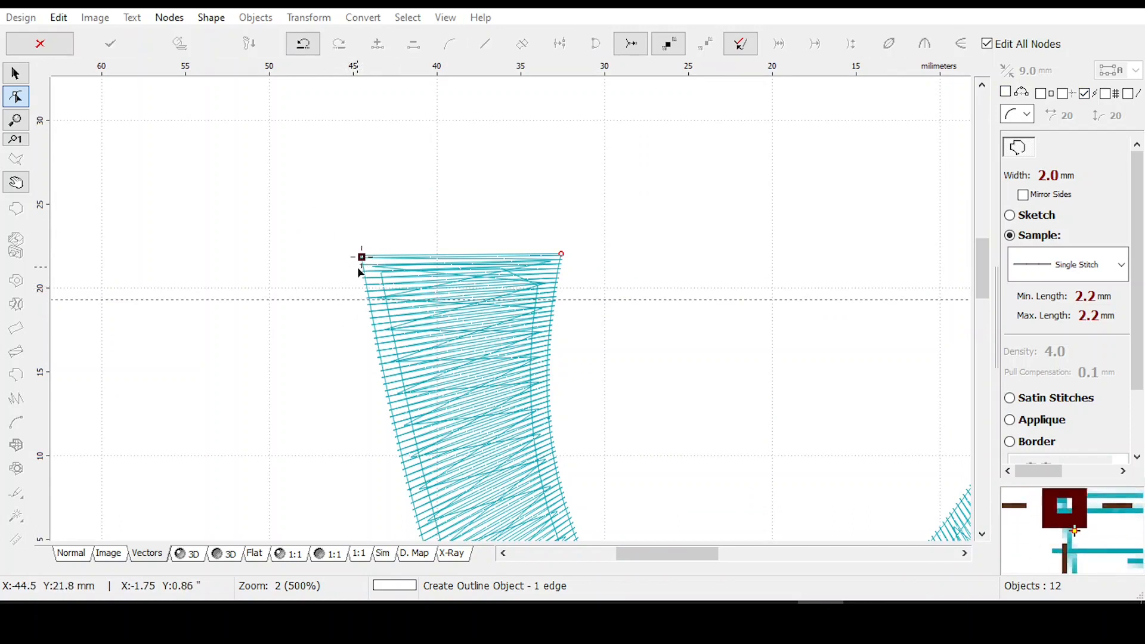
left_click(587, 256)
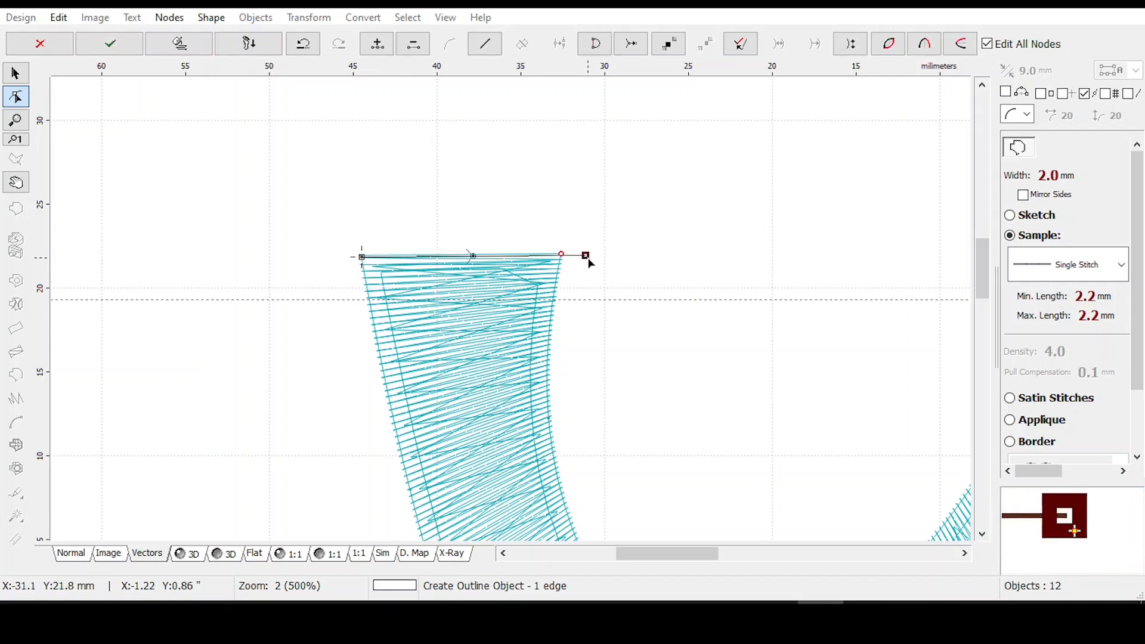
key("Delete")
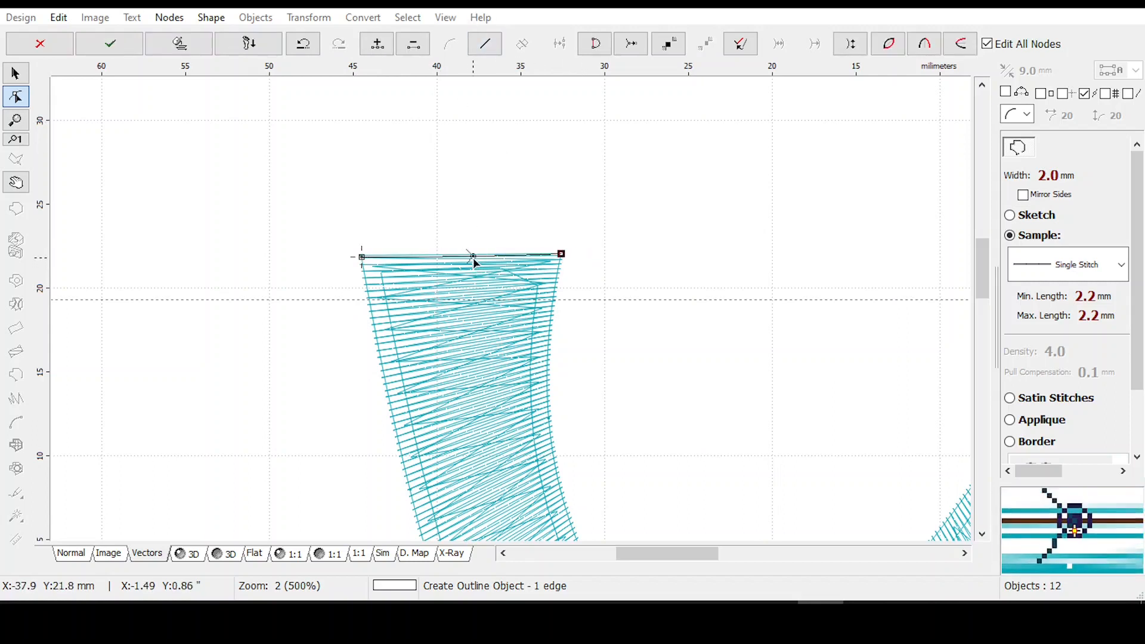
left_click(485, 45)
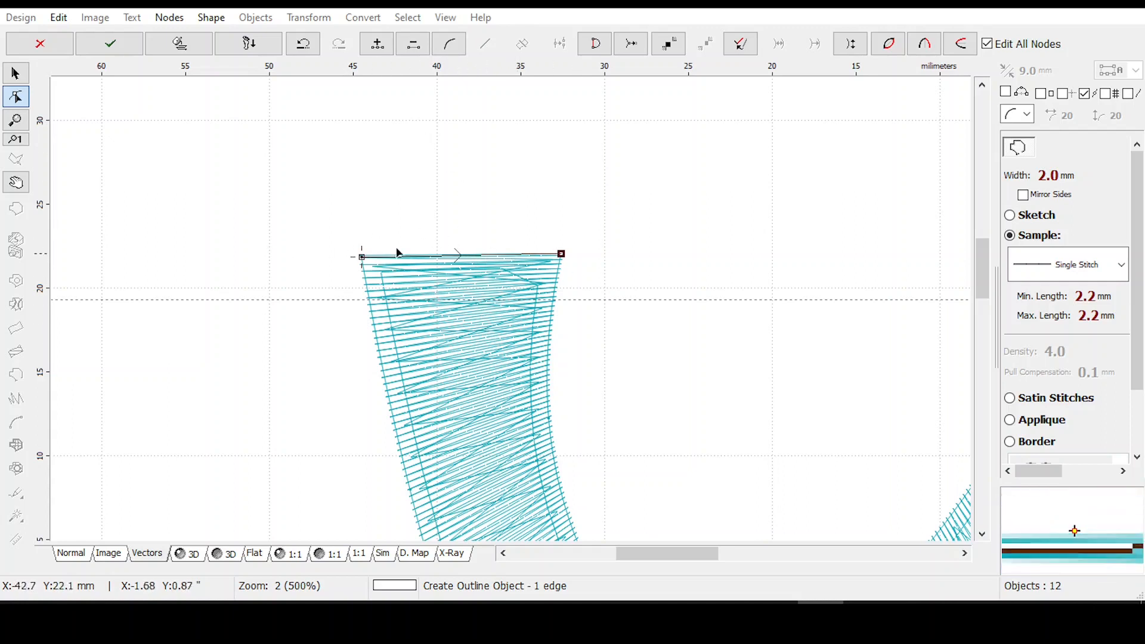
left_click_drag(551, 72, 535, 258)
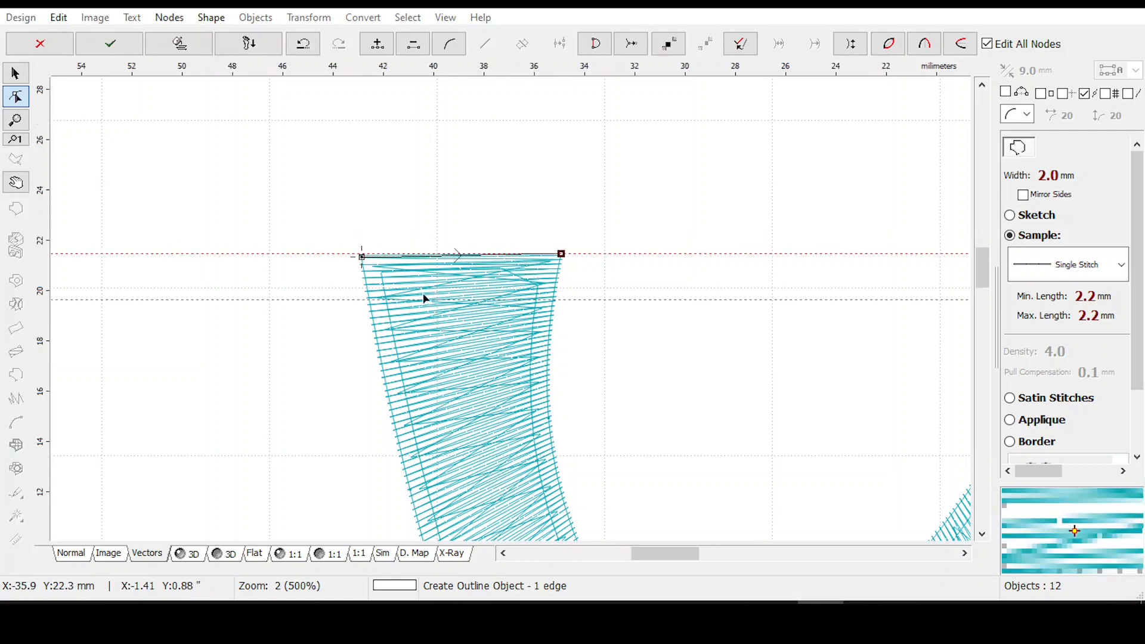
scroll(424, 296, "up", 1)
scroll(417, 288, "up", 1)
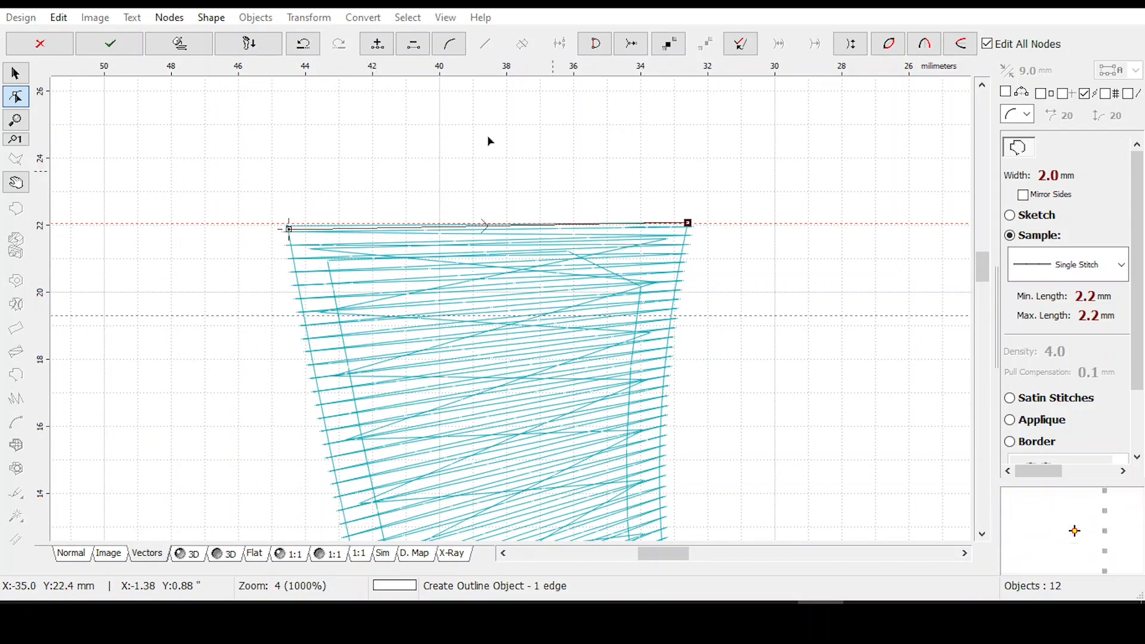
left_click(38, 48)
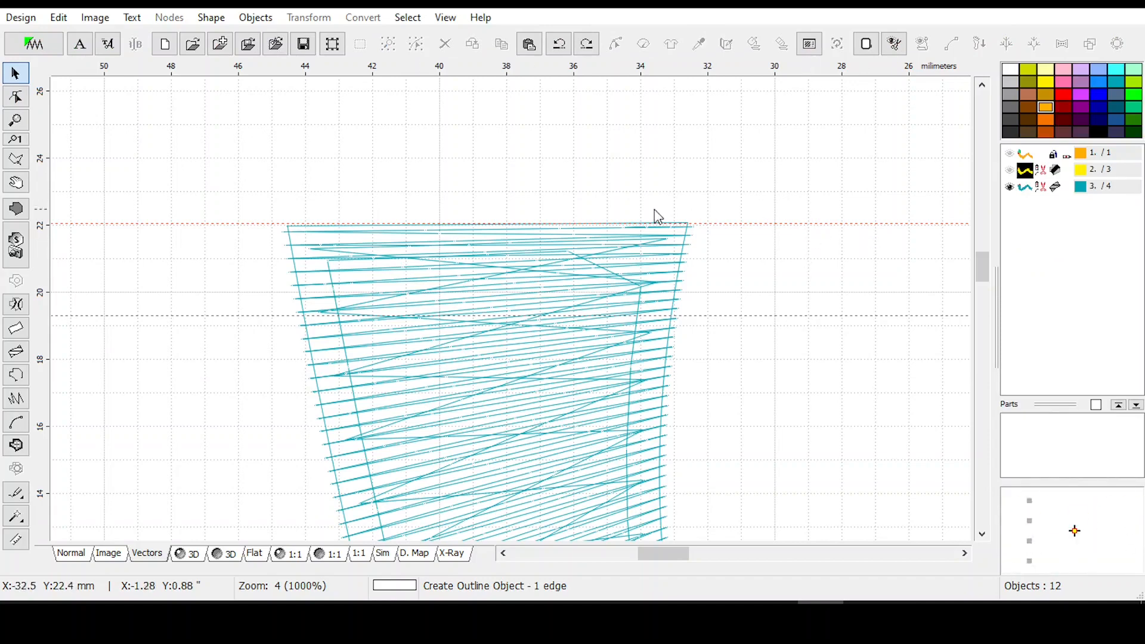
Erase the unlocked horizontal guide line along the neck's end.
scroll(631, 225, "up", 2)
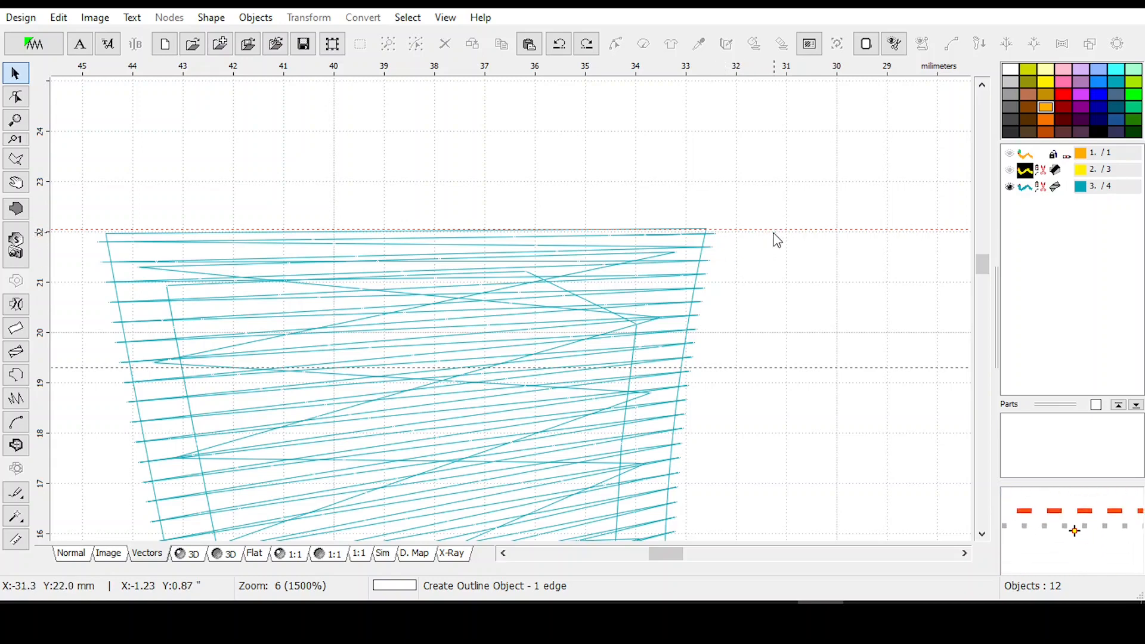
left_click(59, 17)
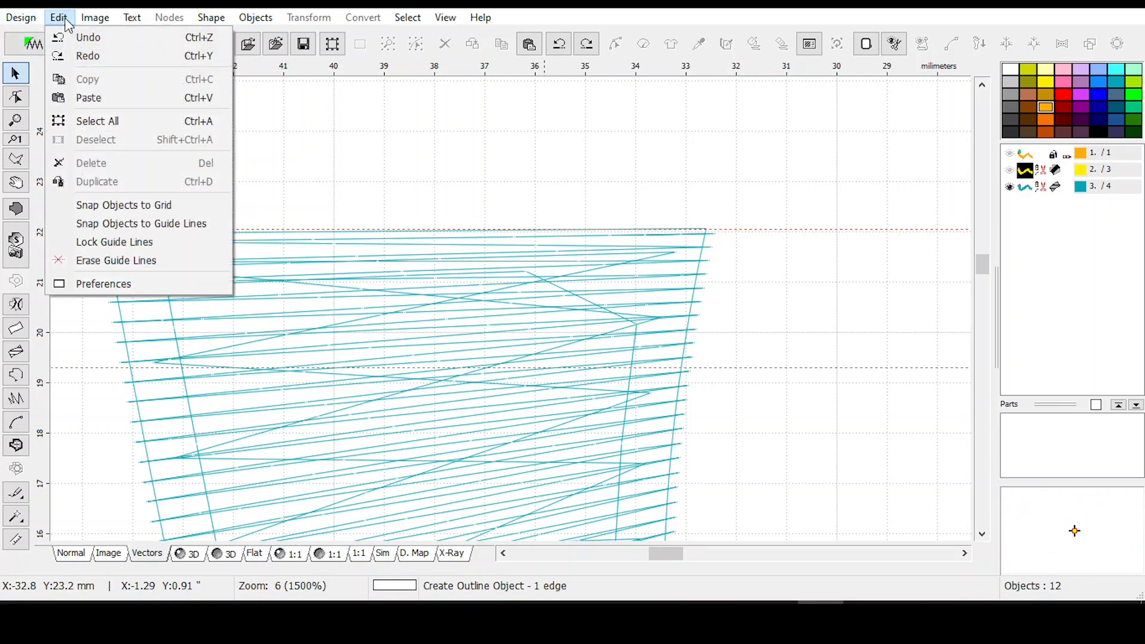
left_click(76, 263)
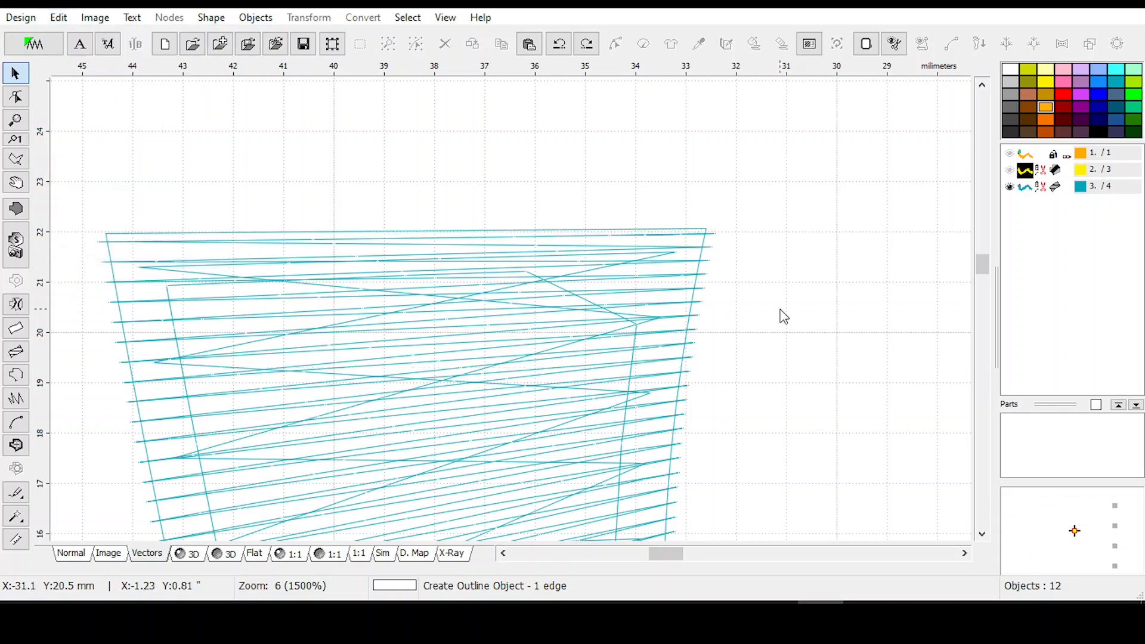
Open the teal body's nodes and, with grid snapping instead of object snapping, move the neck's right end node onto the 22 mm grid line.
left_click(1041, 188)
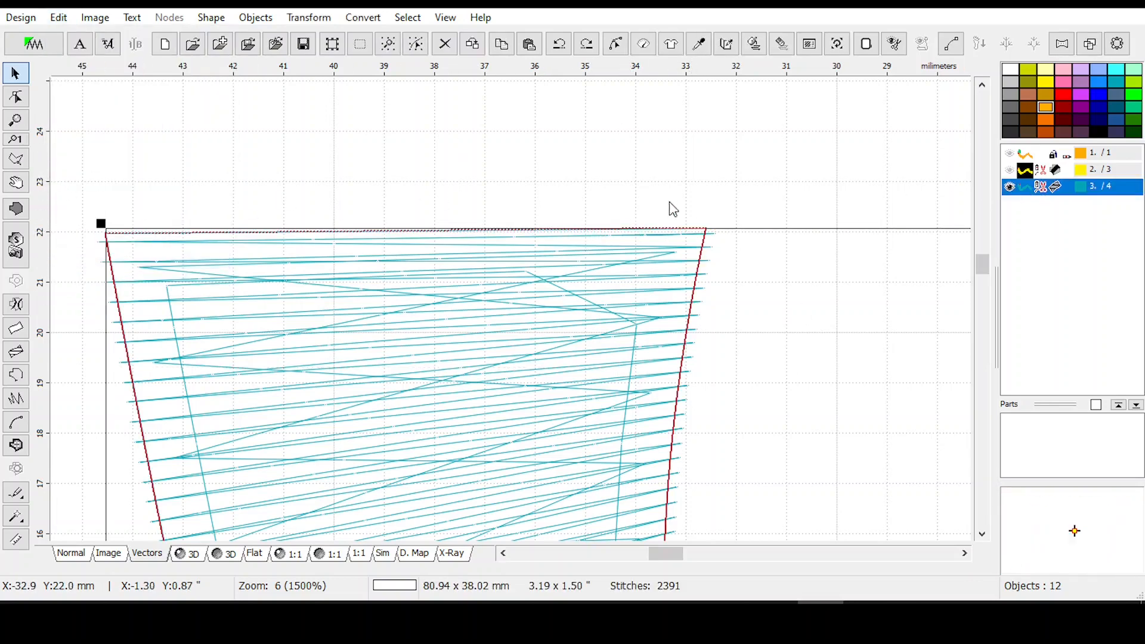
left_click(615, 44)
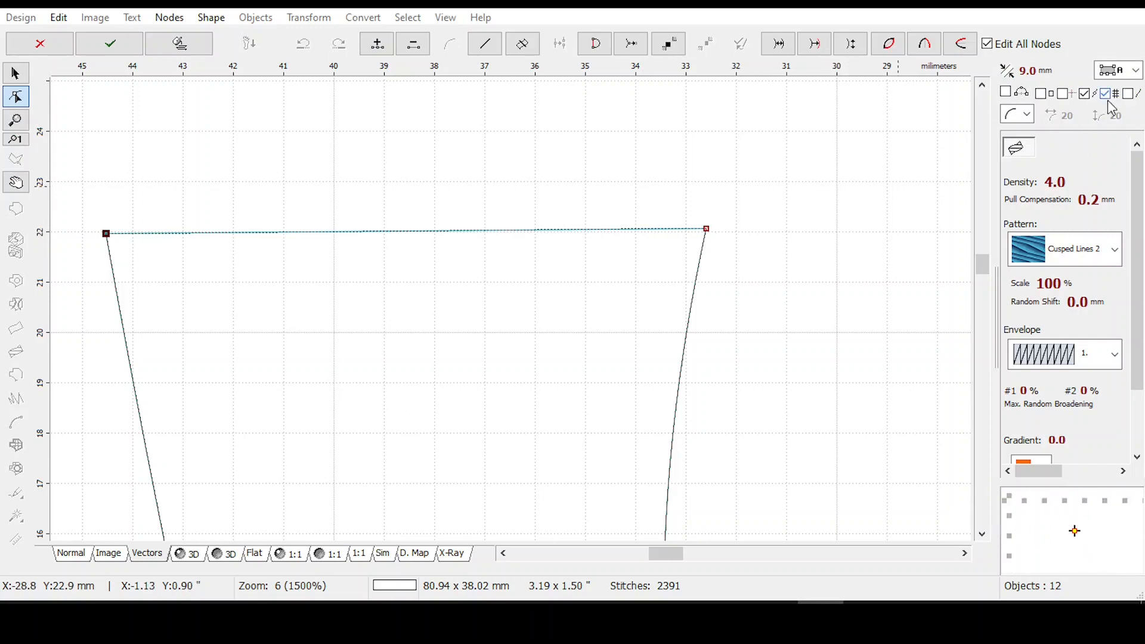
left_click(708, 238)
left_click_drag(708, 238, 707, 232)
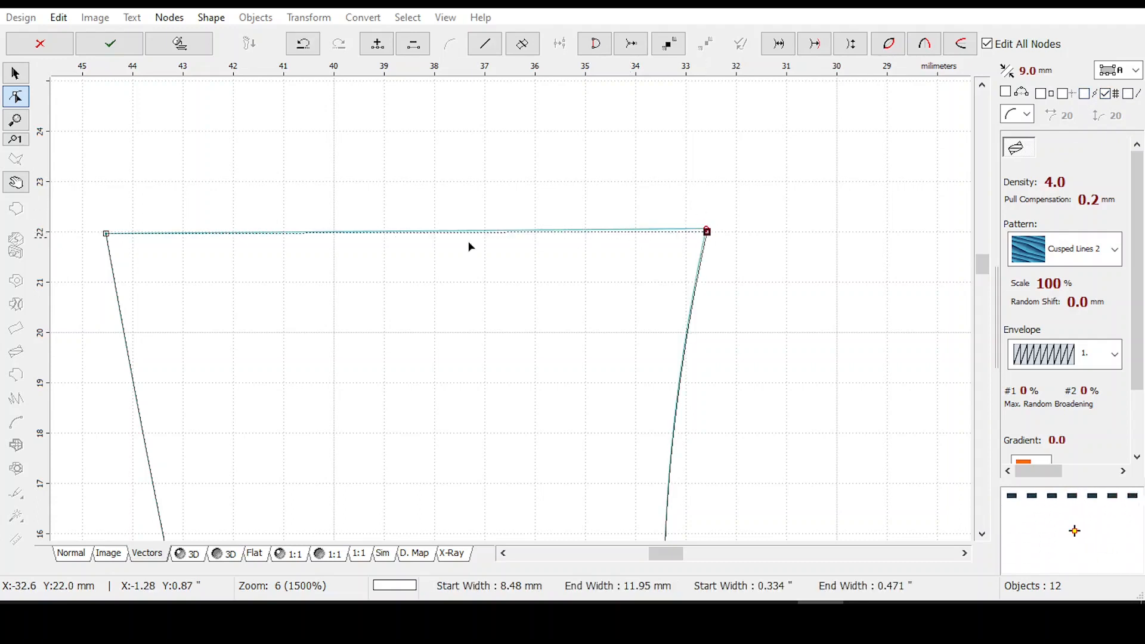
Move the neck's left end node up onto the 22 mm grid line, keeping it on the body's left edge.
left_click_drag(106, 235, 105, 233)
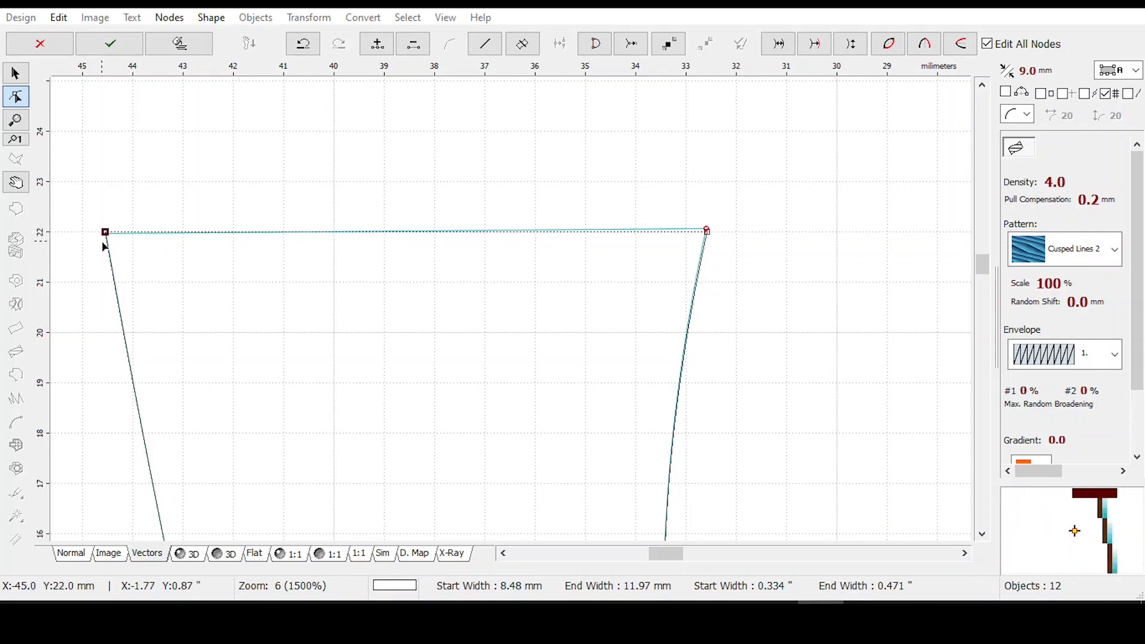
scroll(82, 245, "up", 1)
scroll(83, 244, "up", 1)
scroll(107, 238, "up", 1)
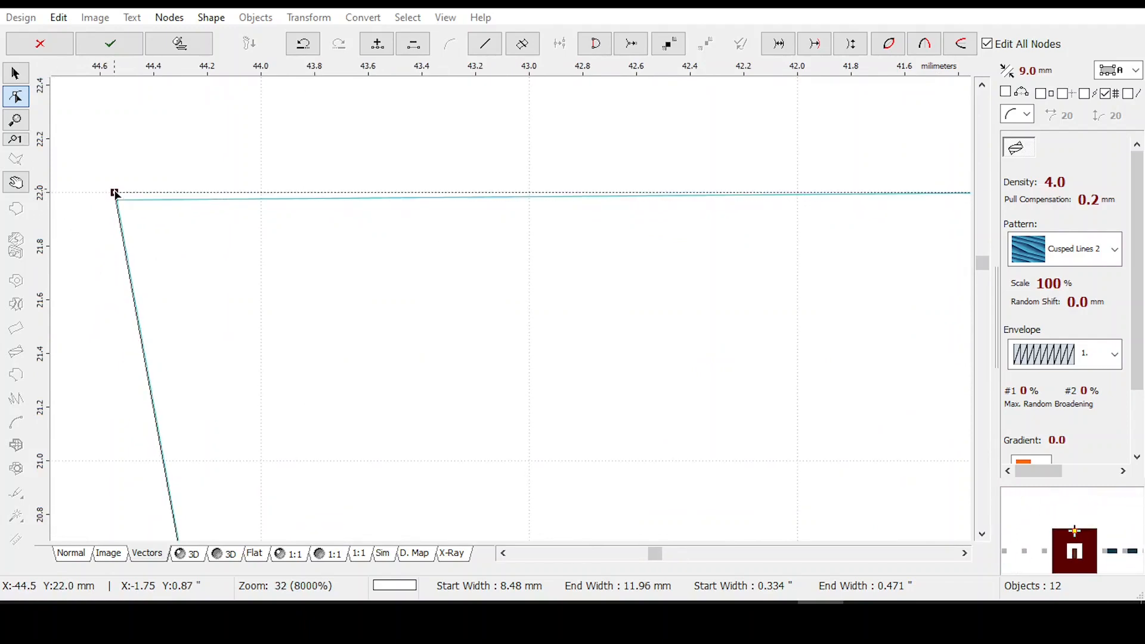
scroll(373, 425, "down", 1)
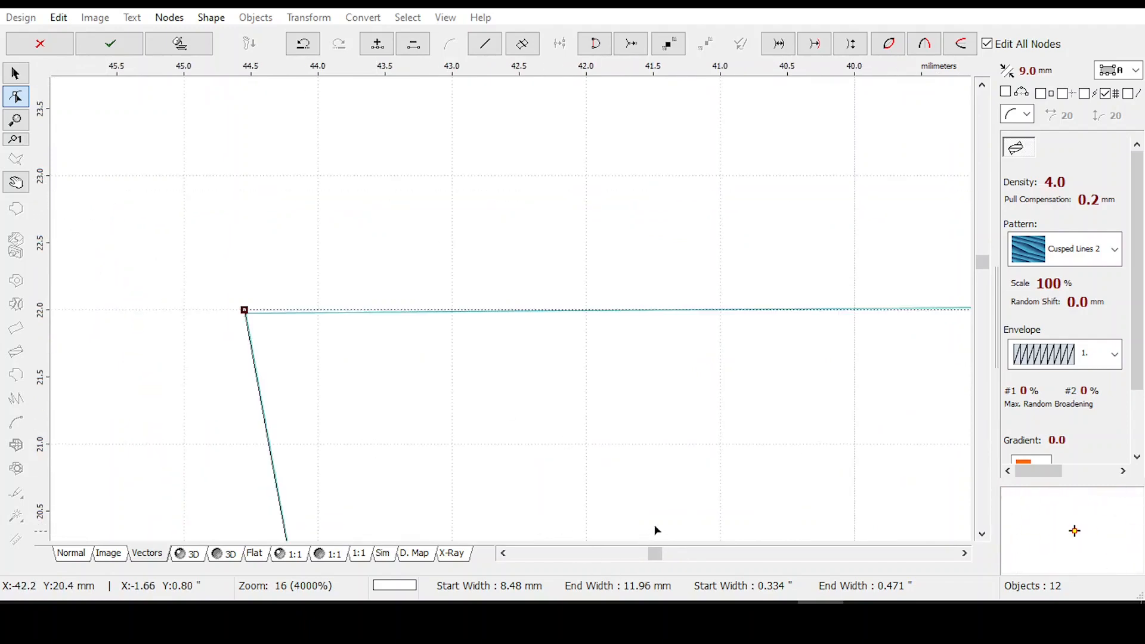
Fine-tune the neck's right end node on the 22 mm line for an end width of about 11.95 mm and apply the node edit.
scroll(654, 553, "right", 2)
scroll(632, 549, "down", 2)
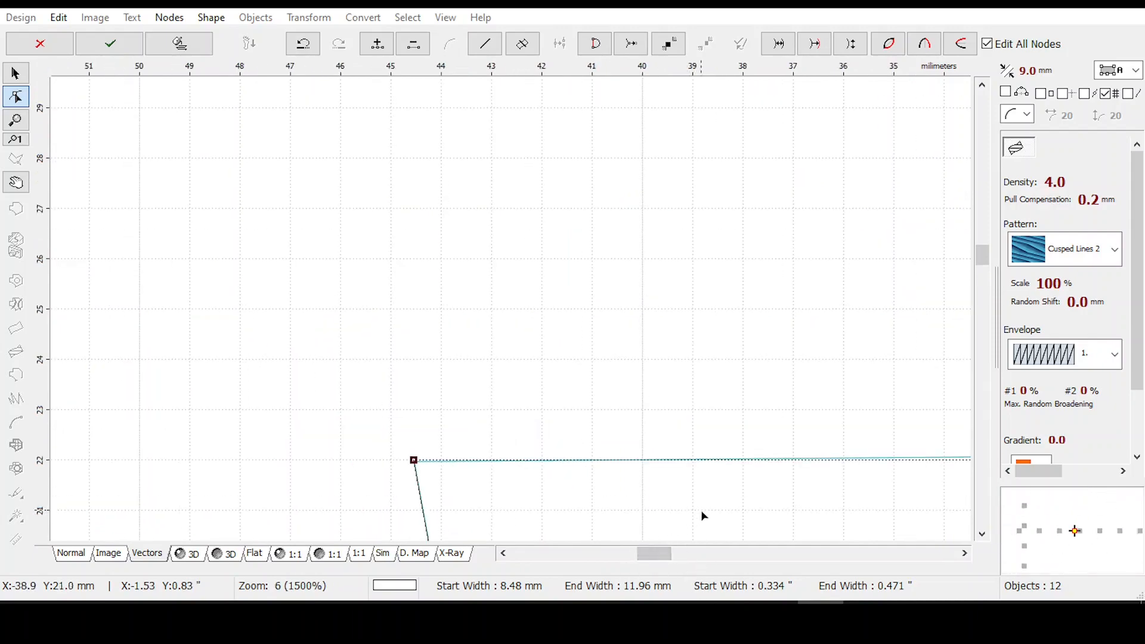
left_click_drag(702, 508, 487, 256)
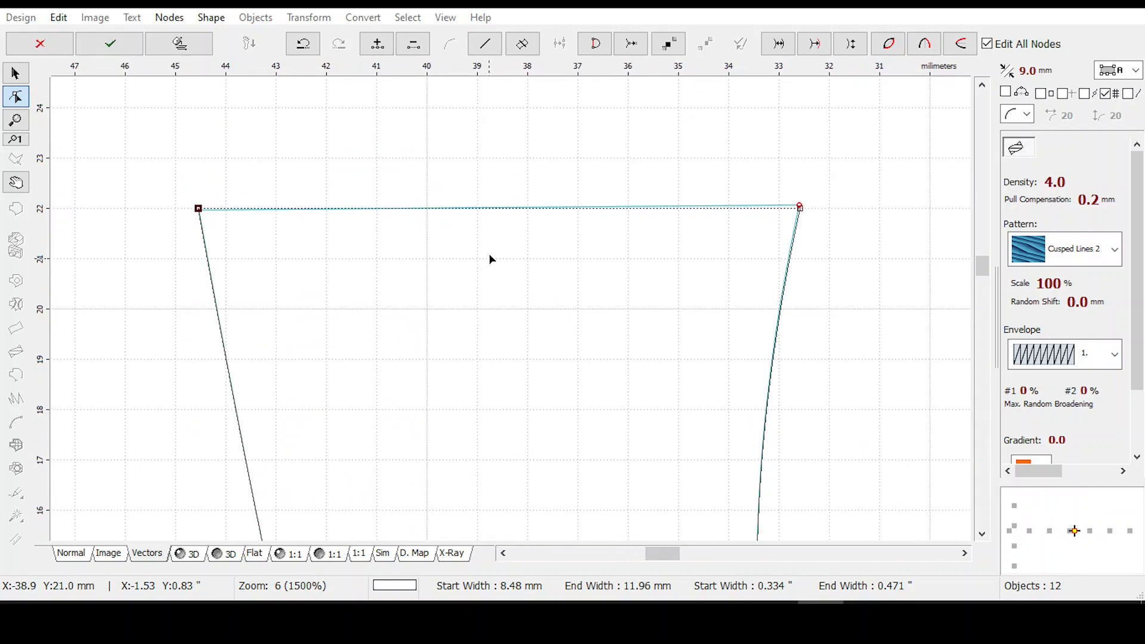
left_click(800, 208)
left_click_drag(800, 207, 799, 209)
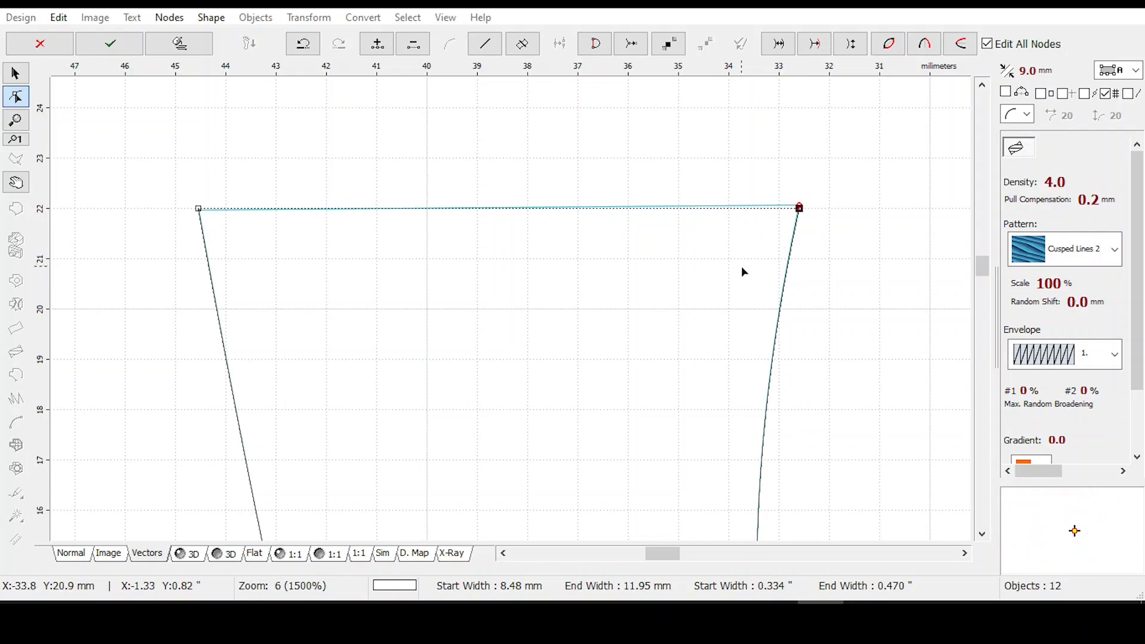
key("Return")
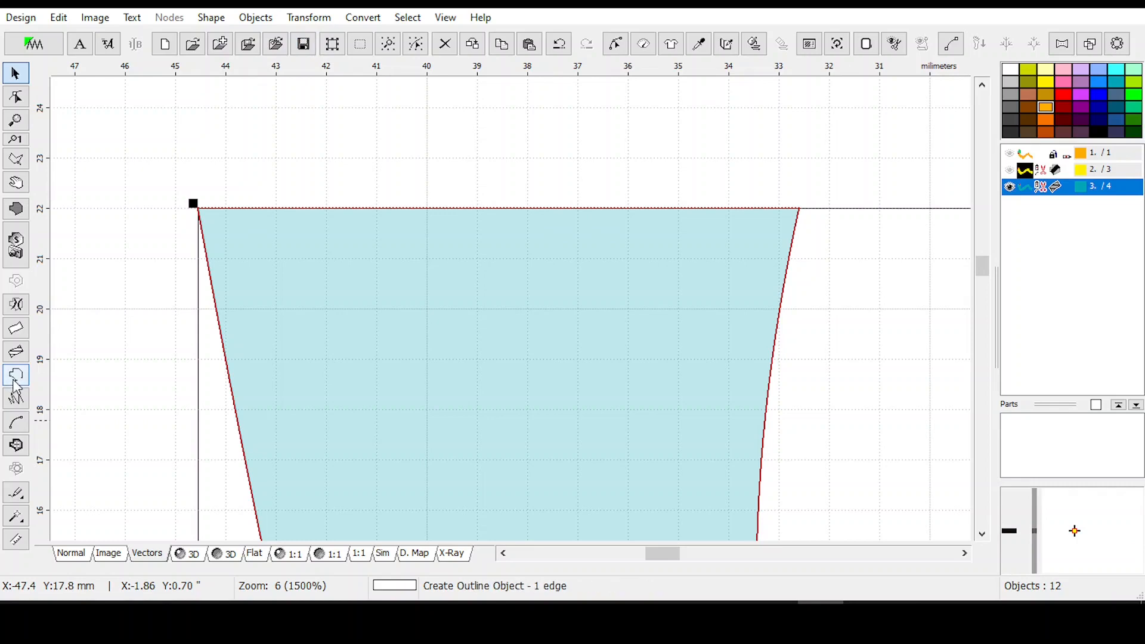
Draw a straight single-stitch outline across the neck's end from the left corner to the right corner, snapping to the body's nodes instead of the grid.
left_click(15, 378)
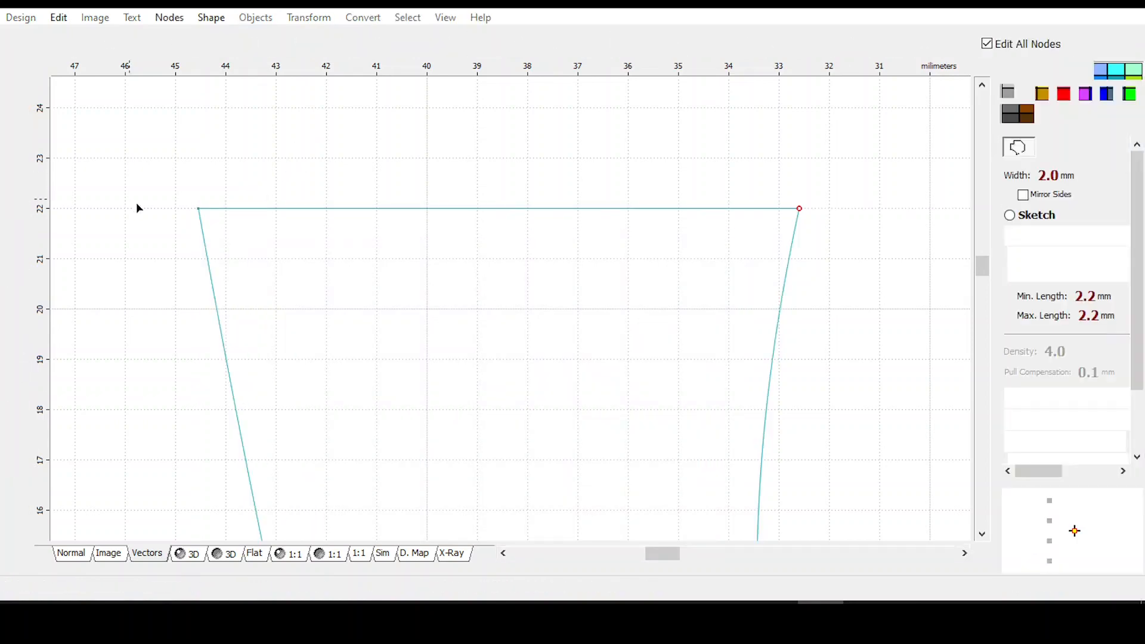
left_click_drag(183, 197, 194, 210)
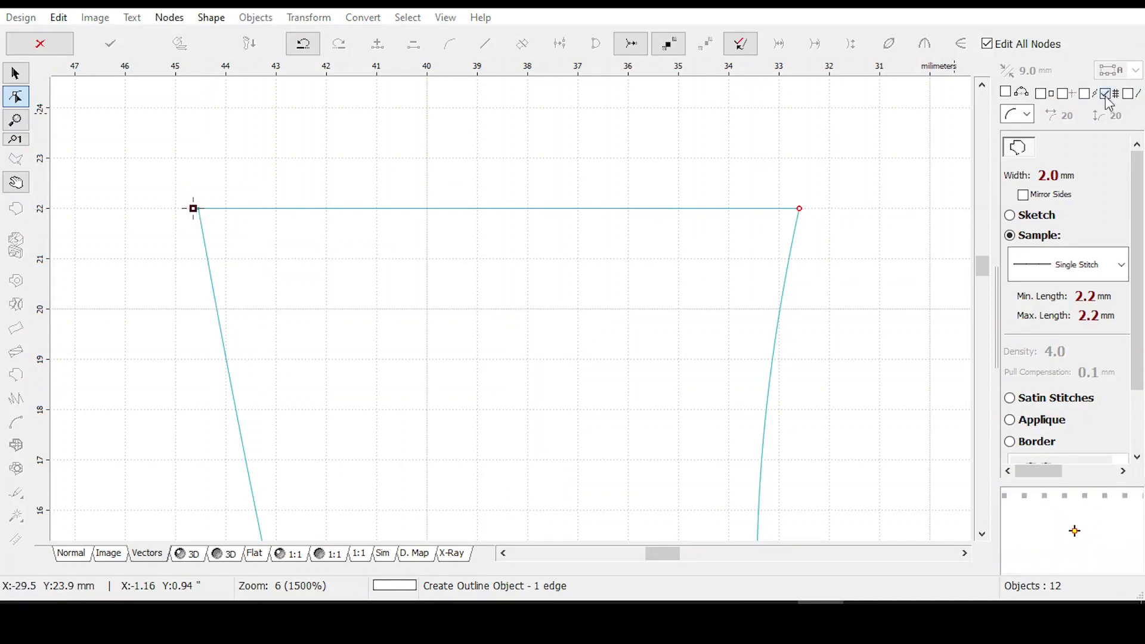
left_click(1085, 93)
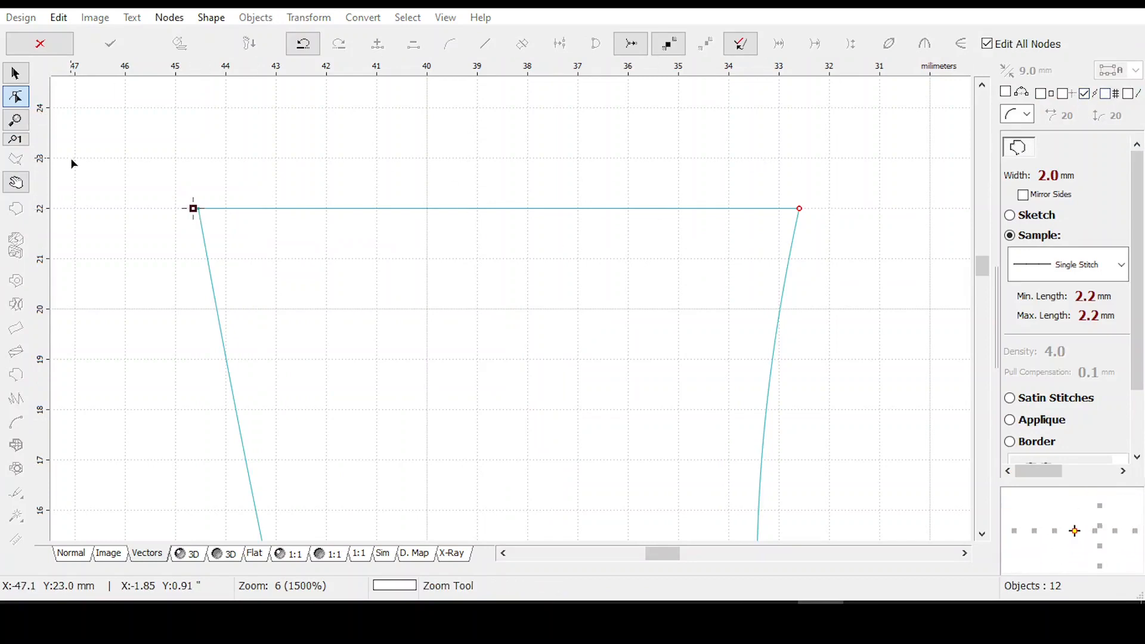
left_click_drag(192, 209, 199, 209)
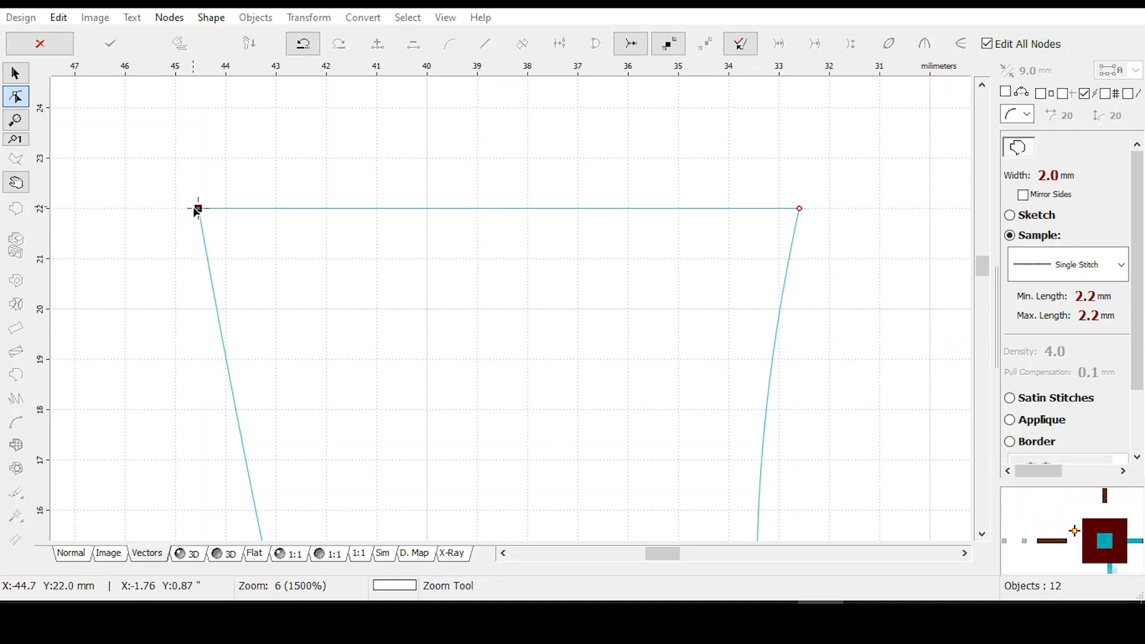
left_click_drag(826, 224, 799, 209)
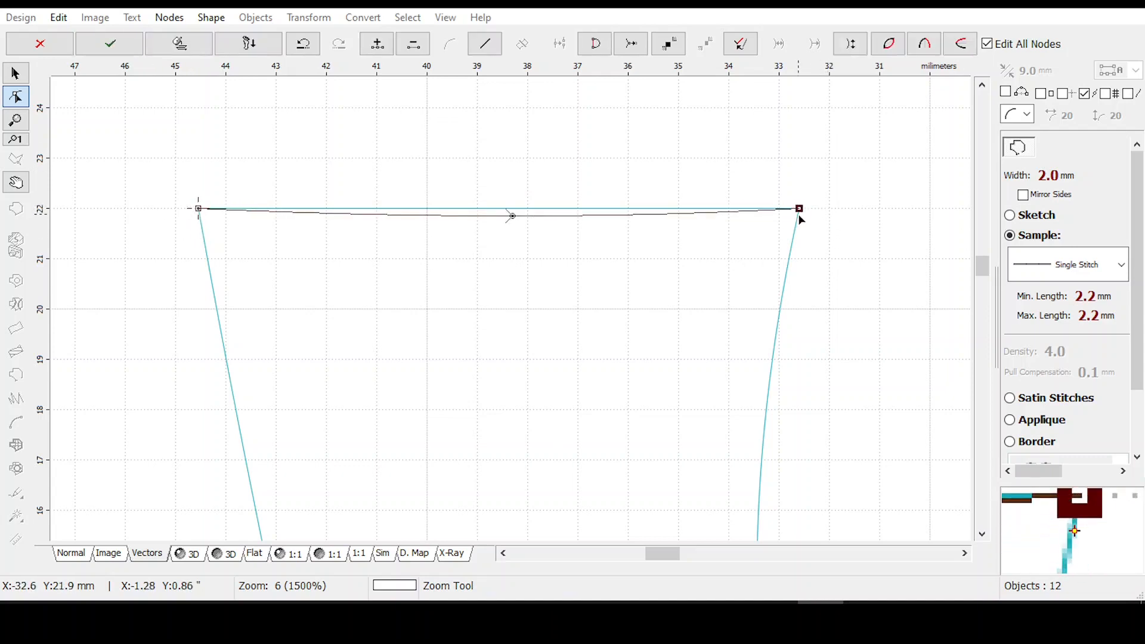
left_click(485, 44)
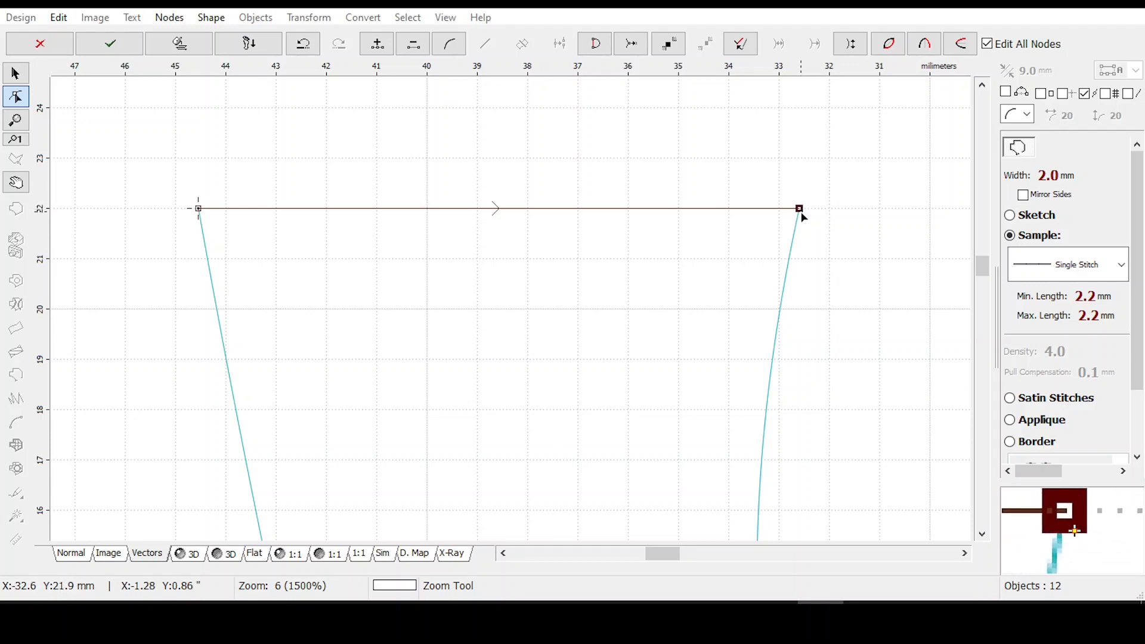
Insert a node at the middle of the neck outline and place a vertical guide line through it.
left_click(368, 54)
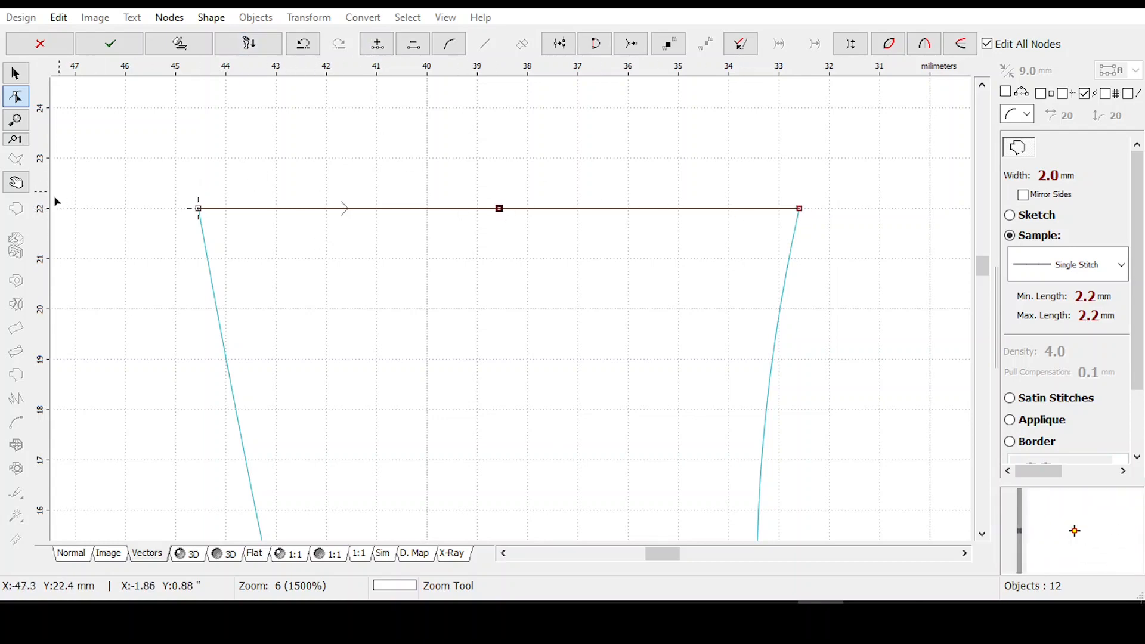
key("Return")
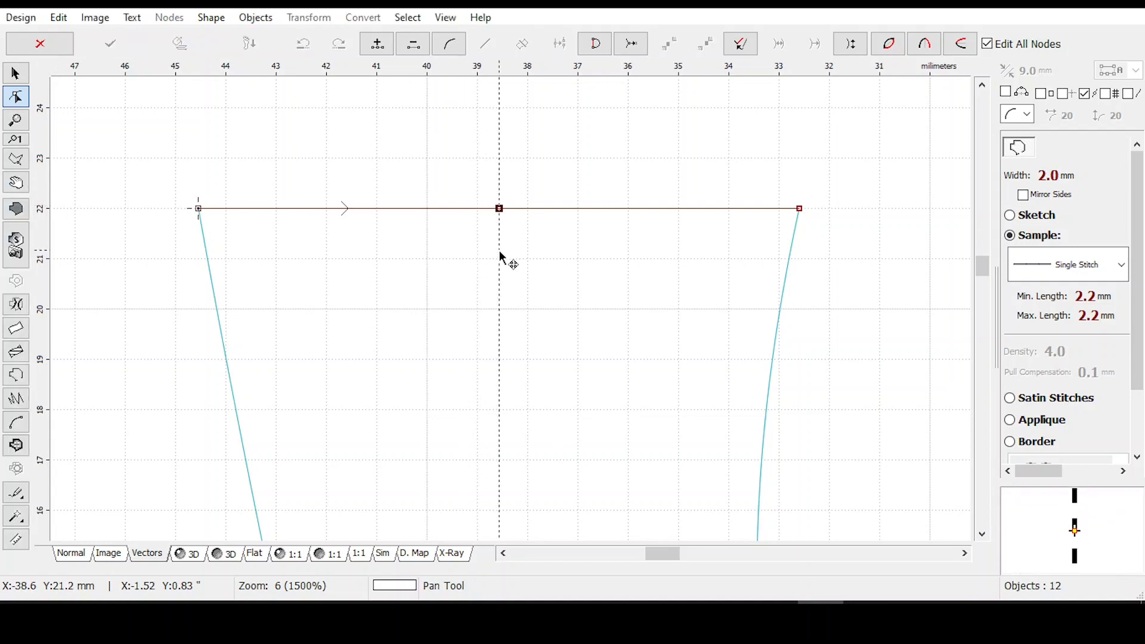
left_click_drag(499, 252, 499, 250)
scroll(491, 164, "up", 3)
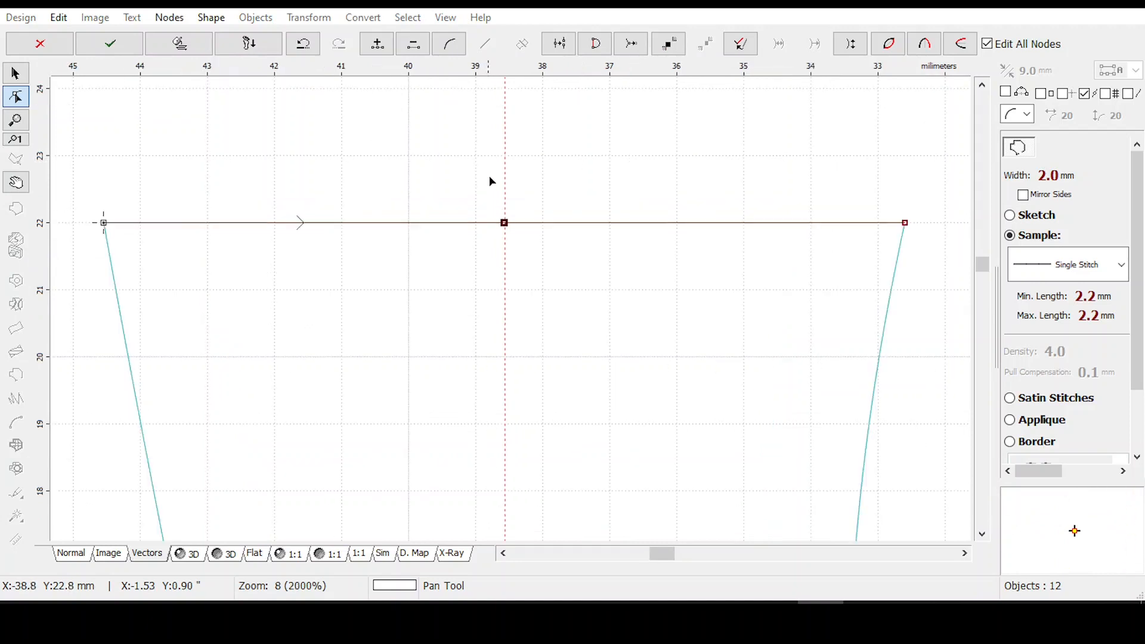
Align the vertical guide line exactly with the outline's middle node and lock the guide lines.
scroll(506, 242, "up", 4)
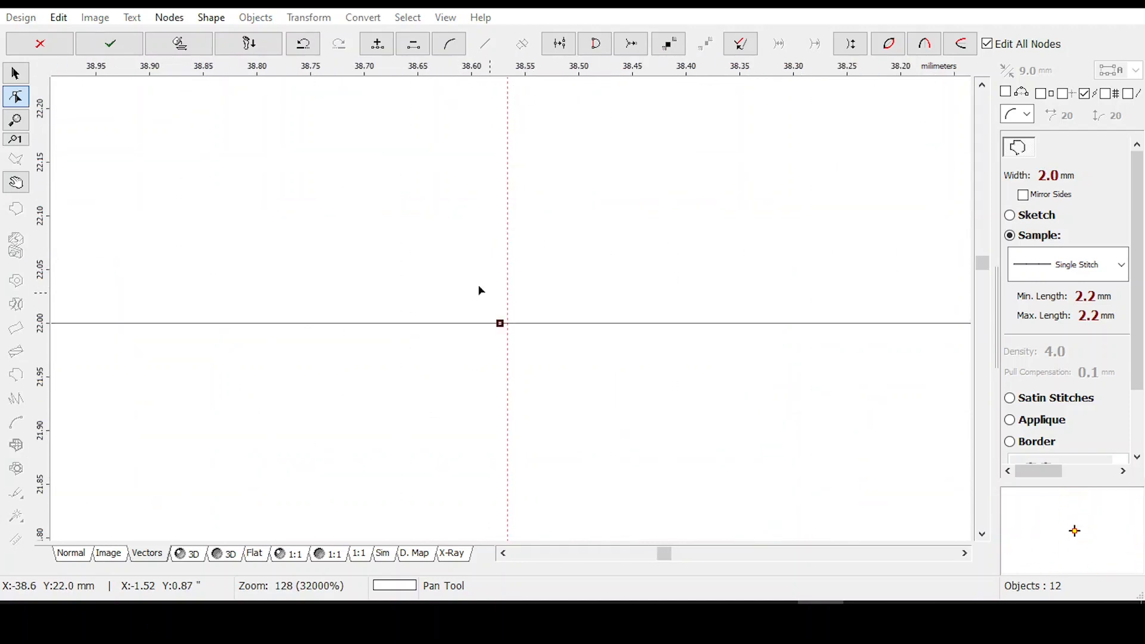
left_click_drag(533, 372, 520, 374)
left_click(59, 18)
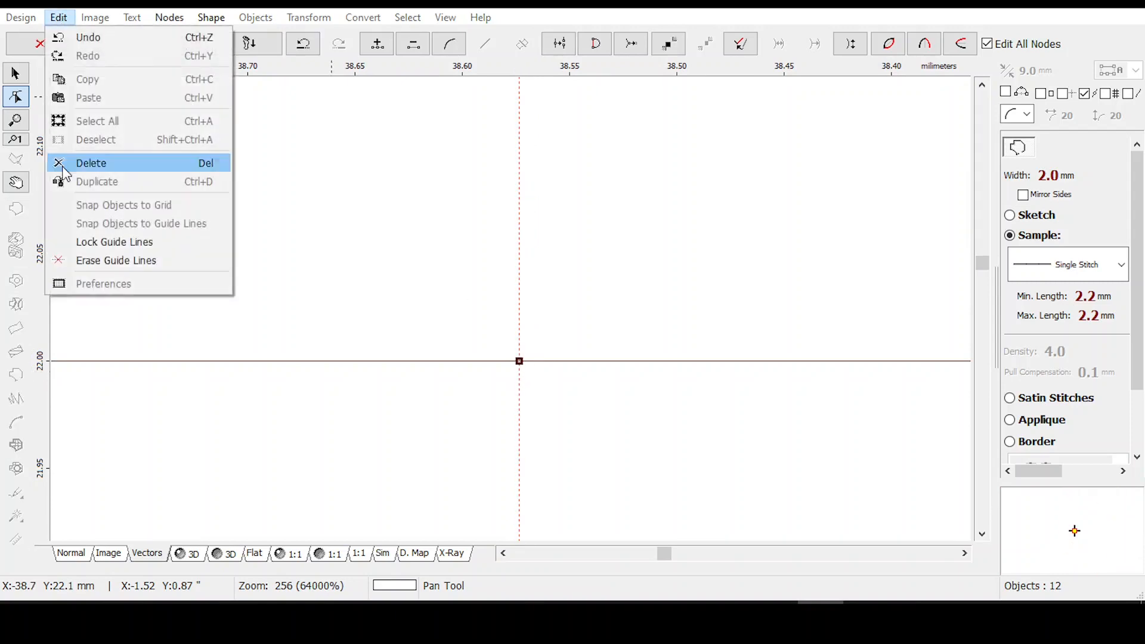
left_click(92, 243)
scroll(248, 346, "down", 1)
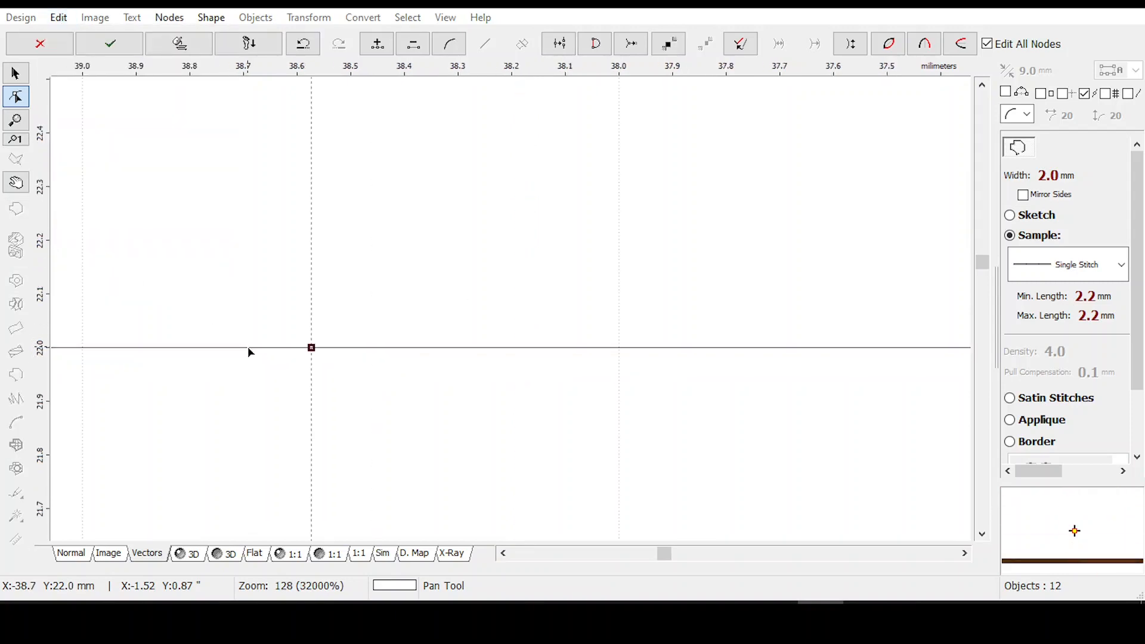
Snap to guide lines and move the neck outline's middle node straight down along the vertical guide to about Y 18.2 mm.
scroll(248, 346, "down", 5)
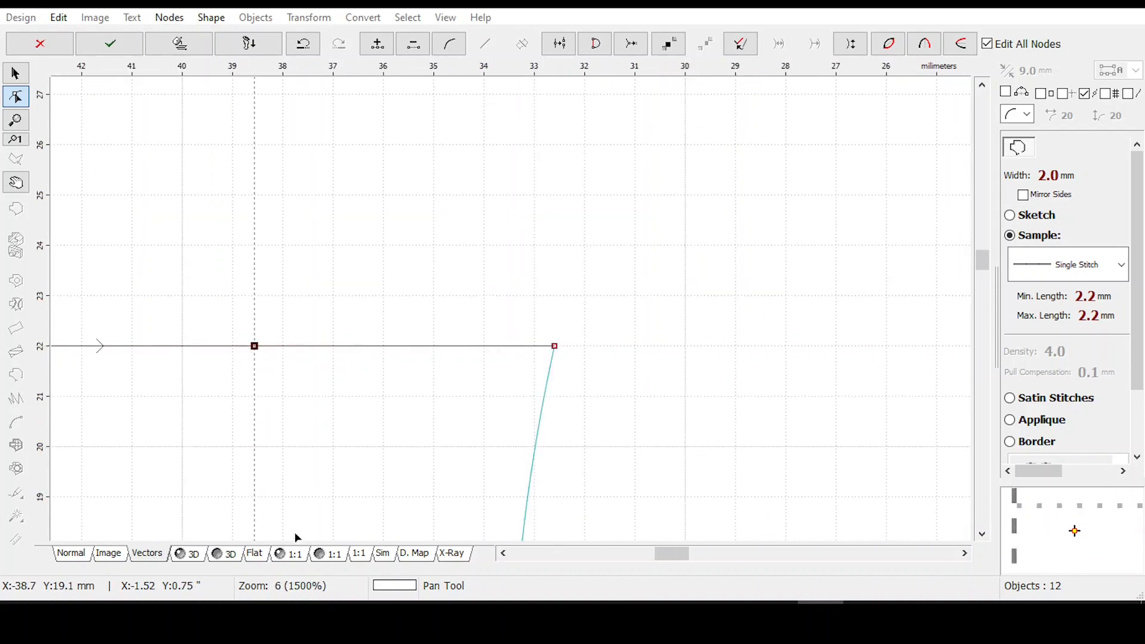
left_click_drag(276, 514, 511, 342)
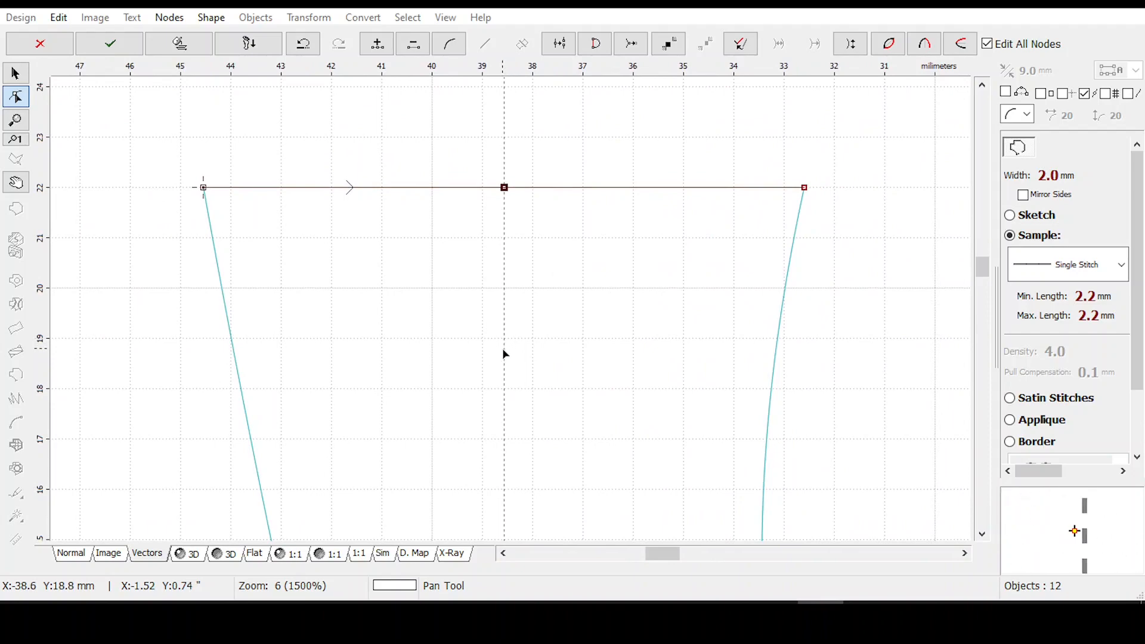
scroll(506, 354, "down", 4)
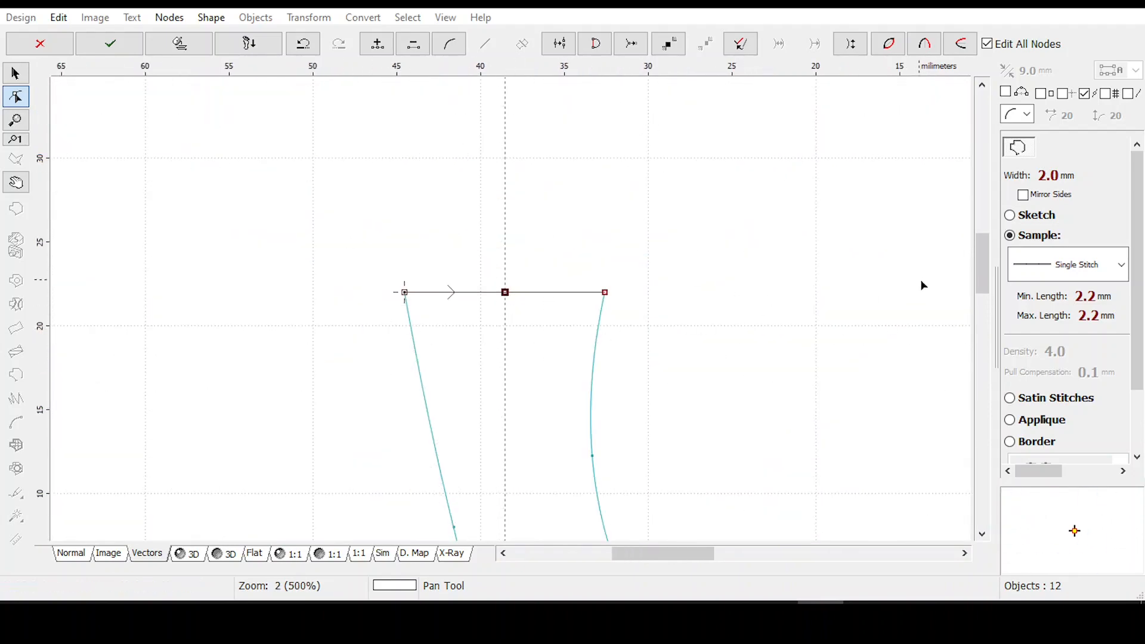
mouse_move(978, 262)
left_mouse_down()
mouse_move(979, 272)
mouse_move(981, 255)
left_mouse_up()
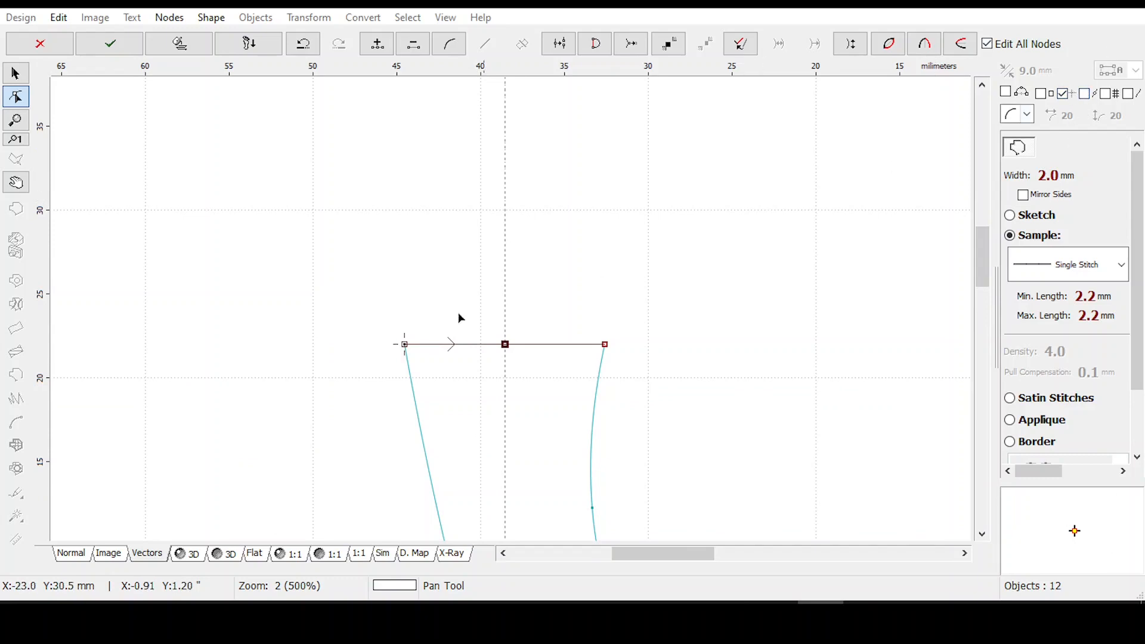
left_click_drag(505, 345, 507, 409)
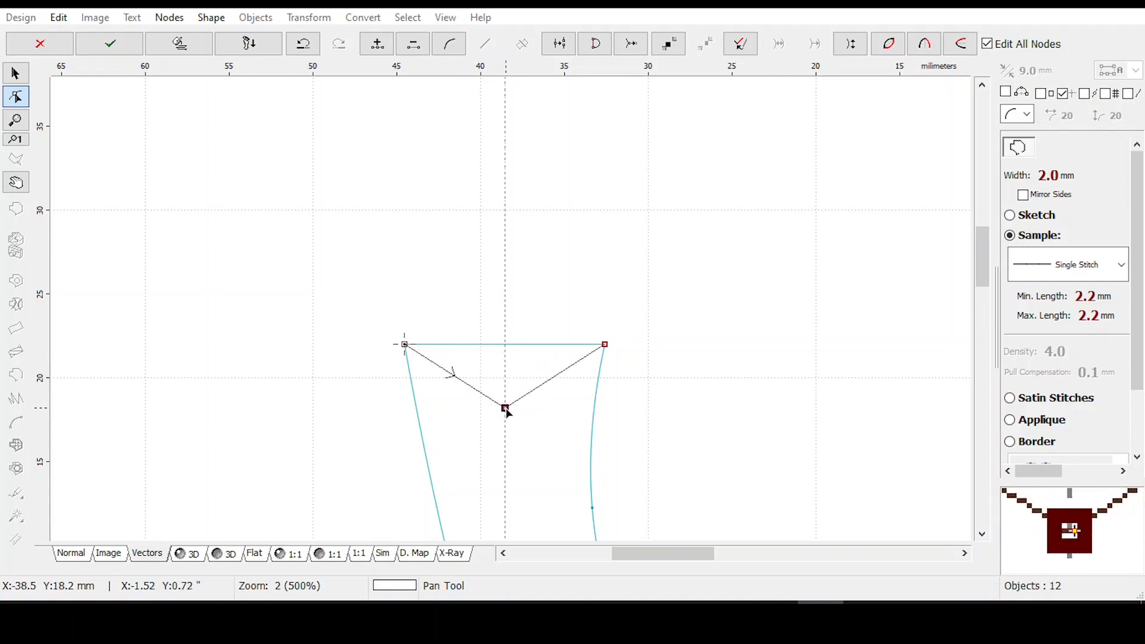
Delete the outline's right corner node and reverse the outline's direction so it continues from the left corner.
left_click(605, 345)
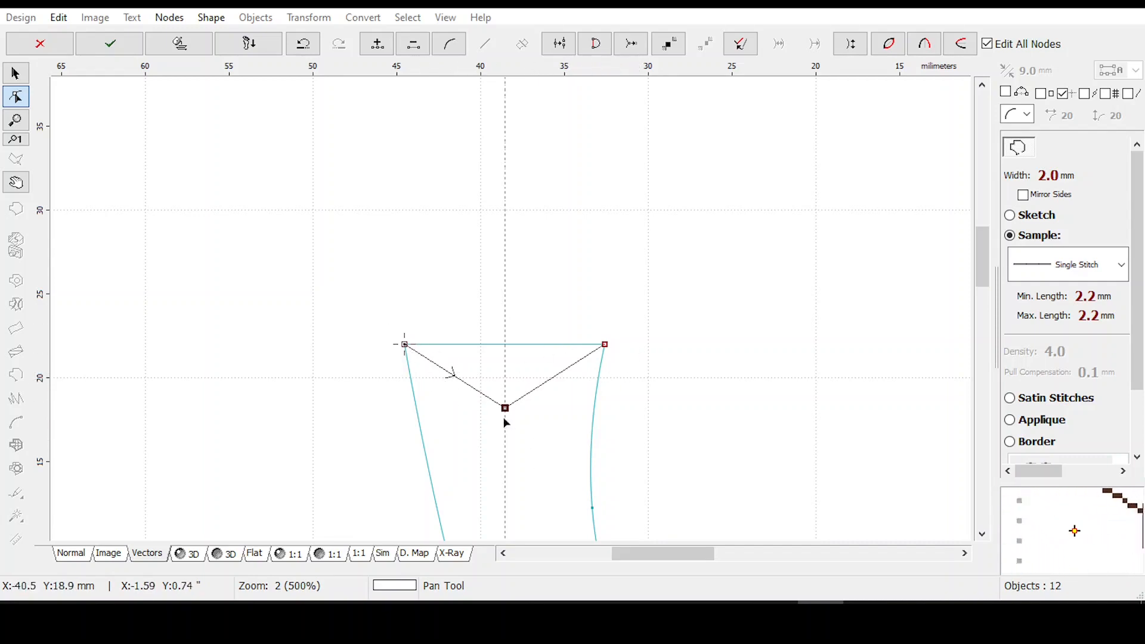
left_click(606, 346)
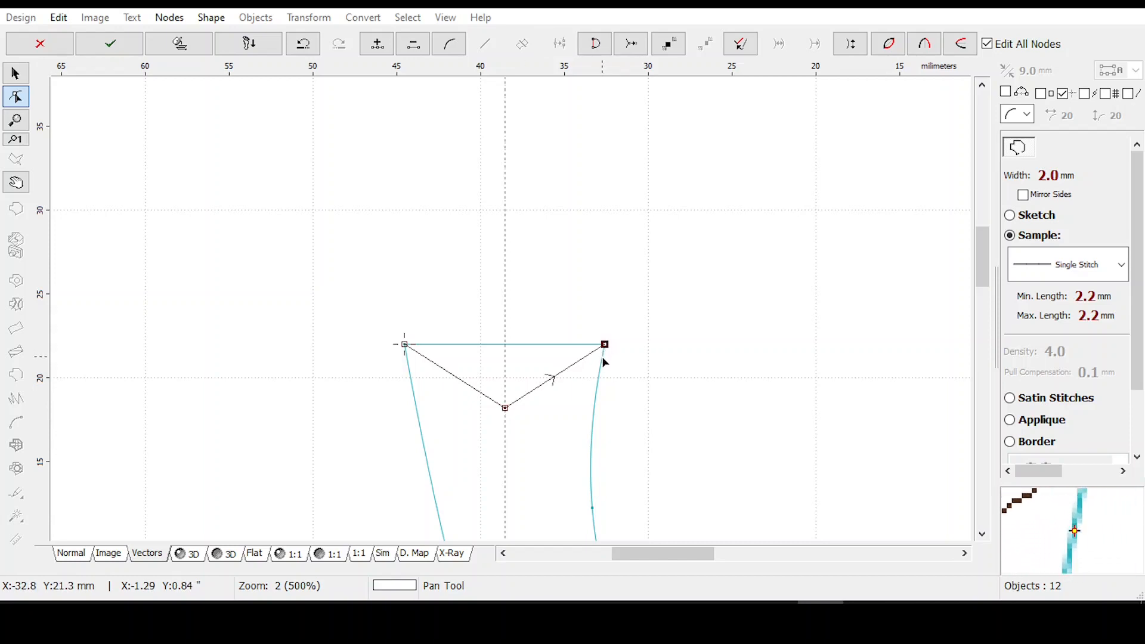
key("Delete")
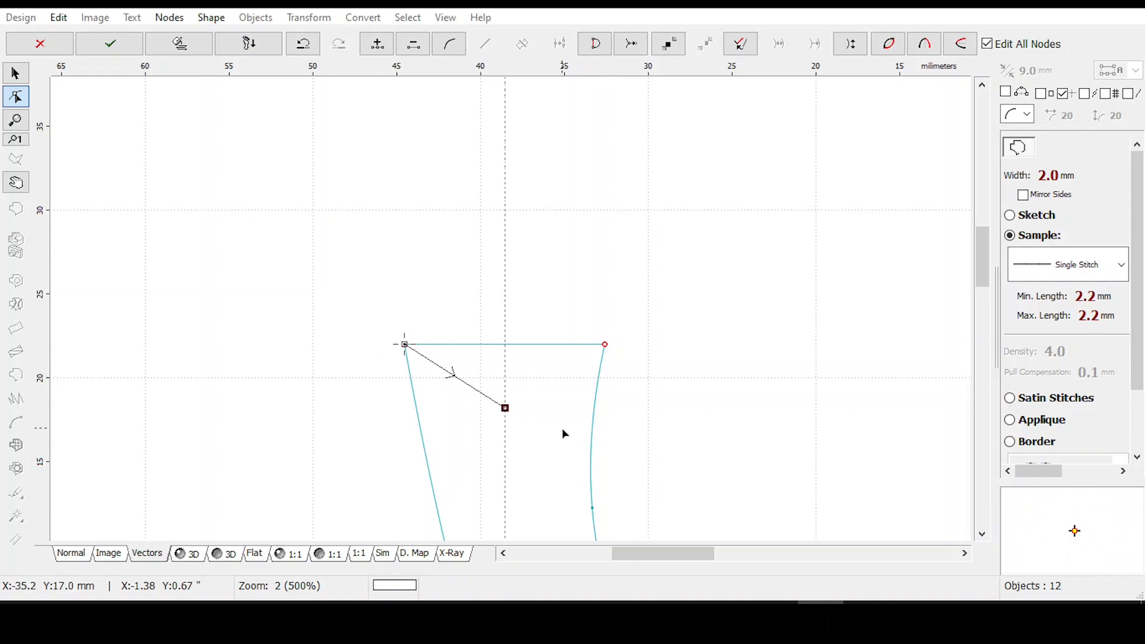
left_click(854, 54)
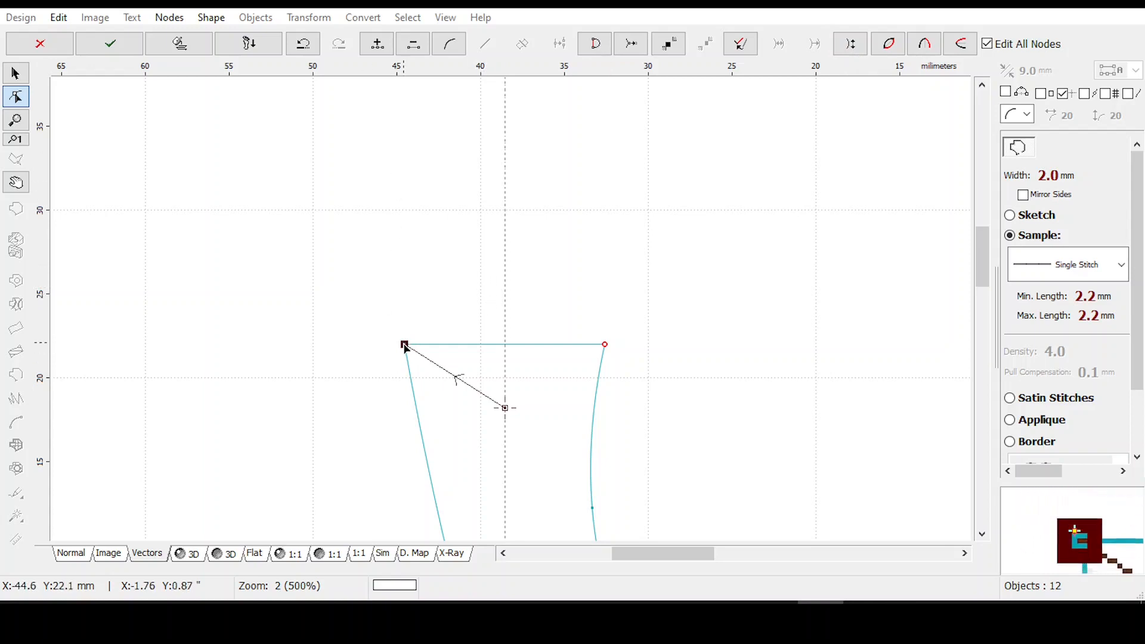
Add an outward-bulging curve from the left corner up to the vertical guide at about Y 34 mm, forming the head's left side.
left_click(499, 141)
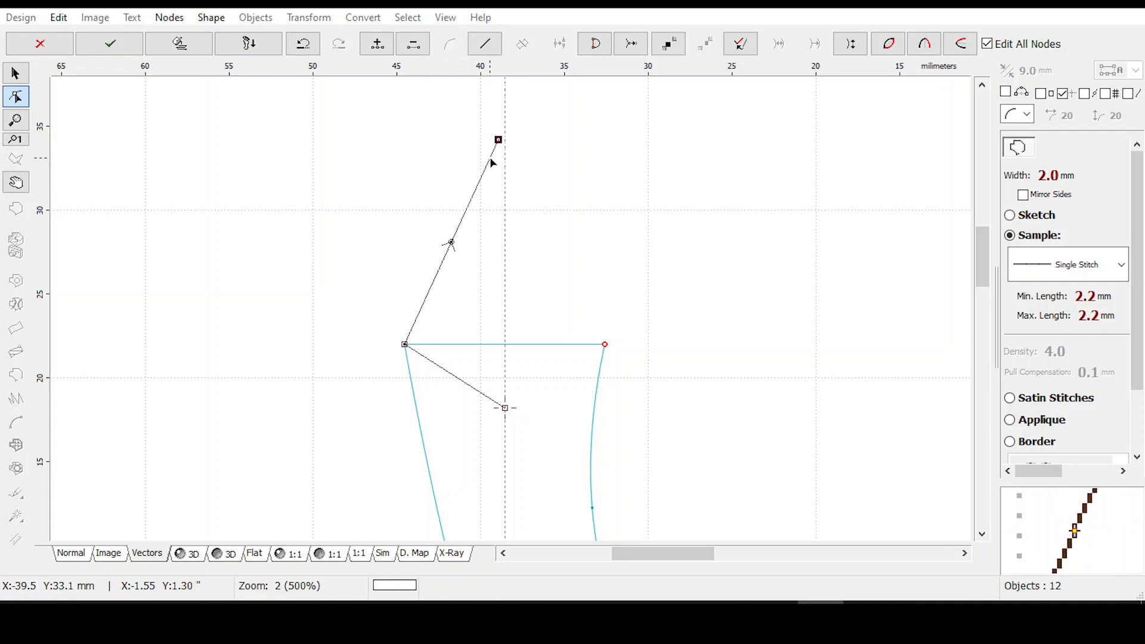
left_click_drag(501, 143, 508, 149)
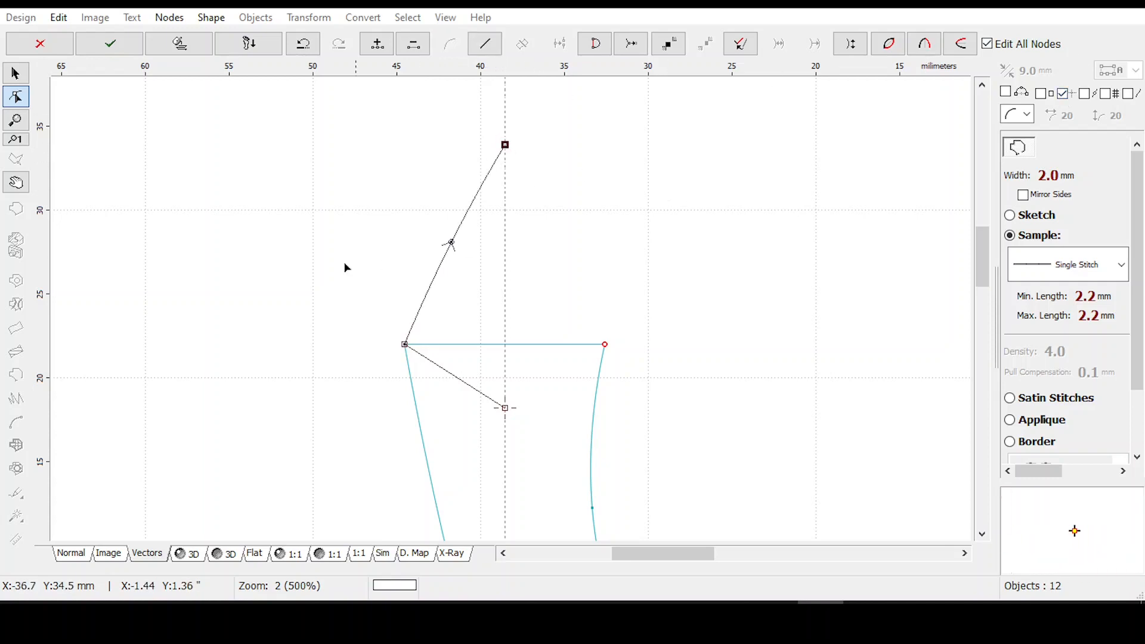
left_click_drag(452, 245, 418, 239)
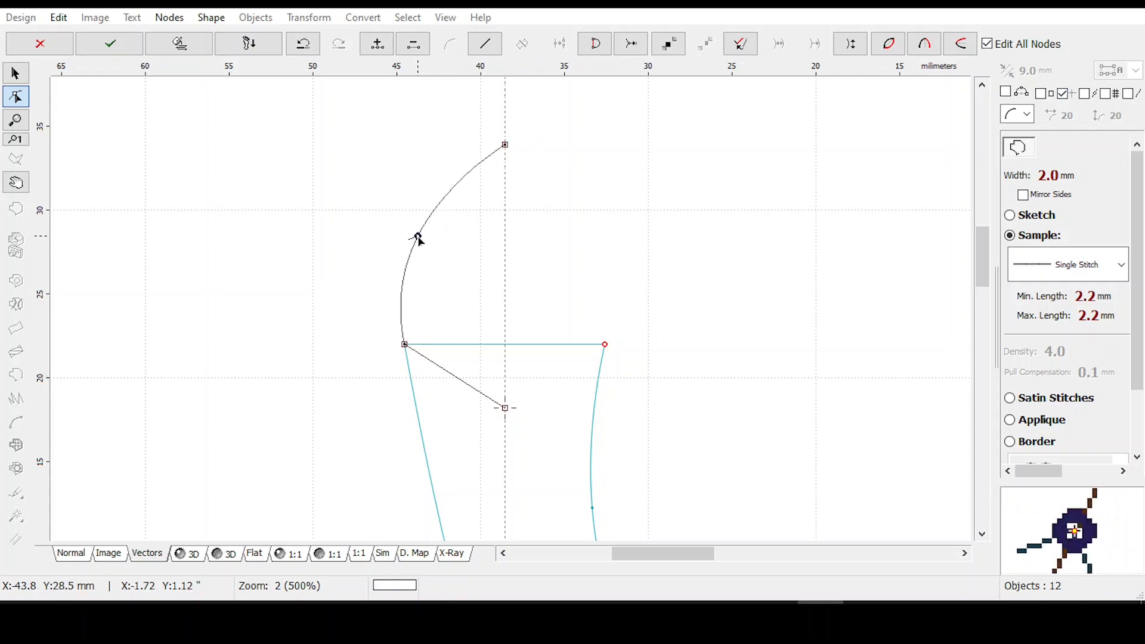
left_click(505, 145)
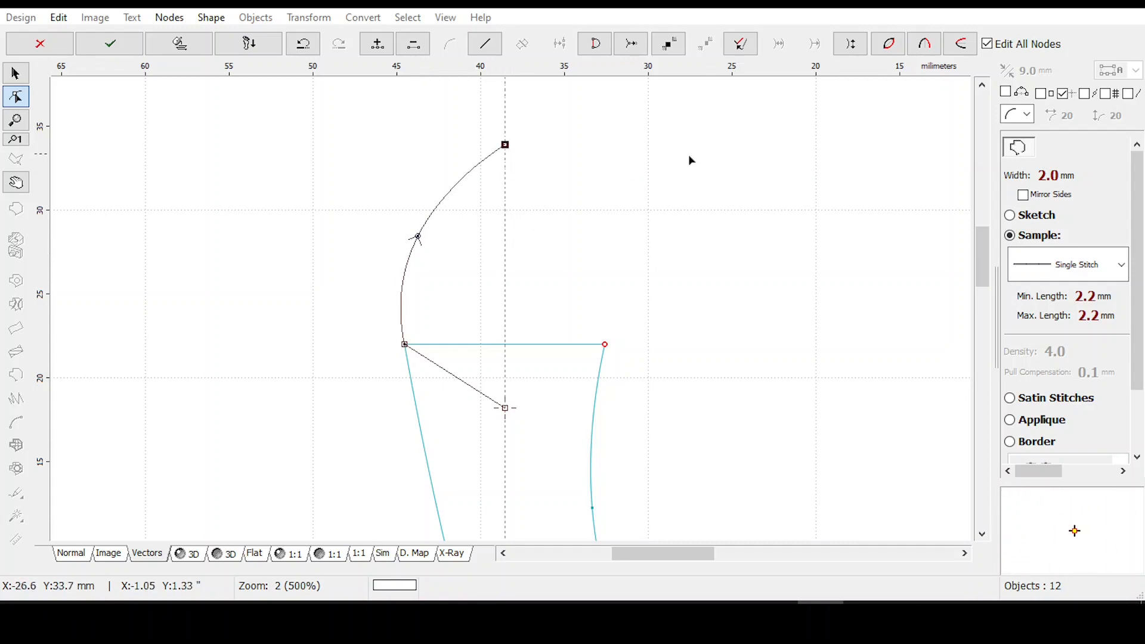
Mirror the half outline across the guide into a closed head shape, apply the edit and save the design.
left_click(926, 45)
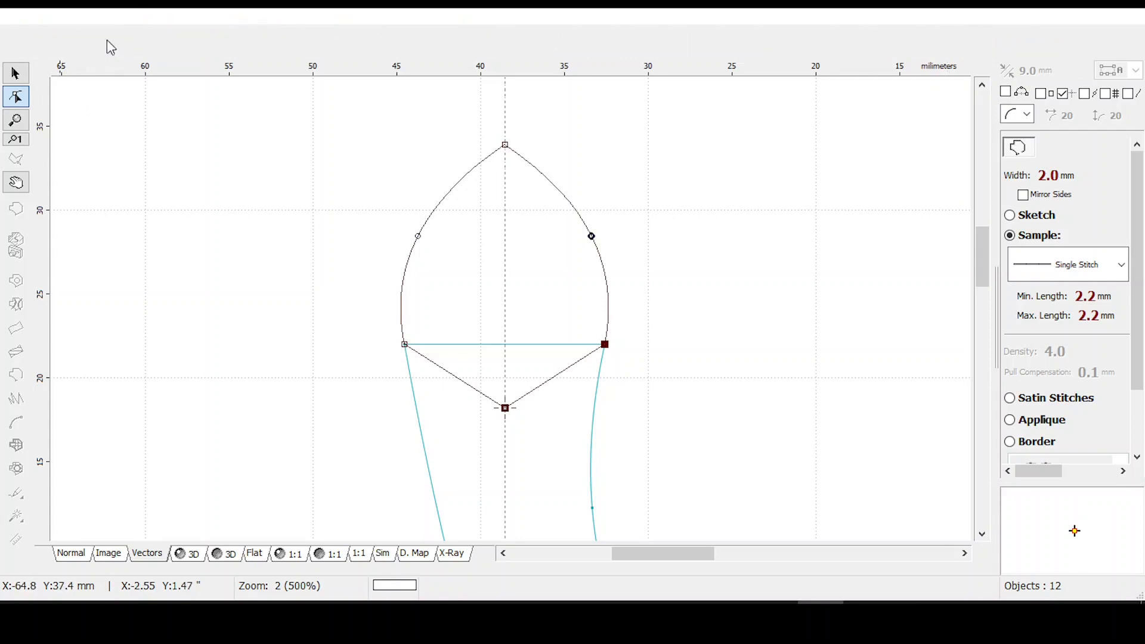
left_click(108, 44)
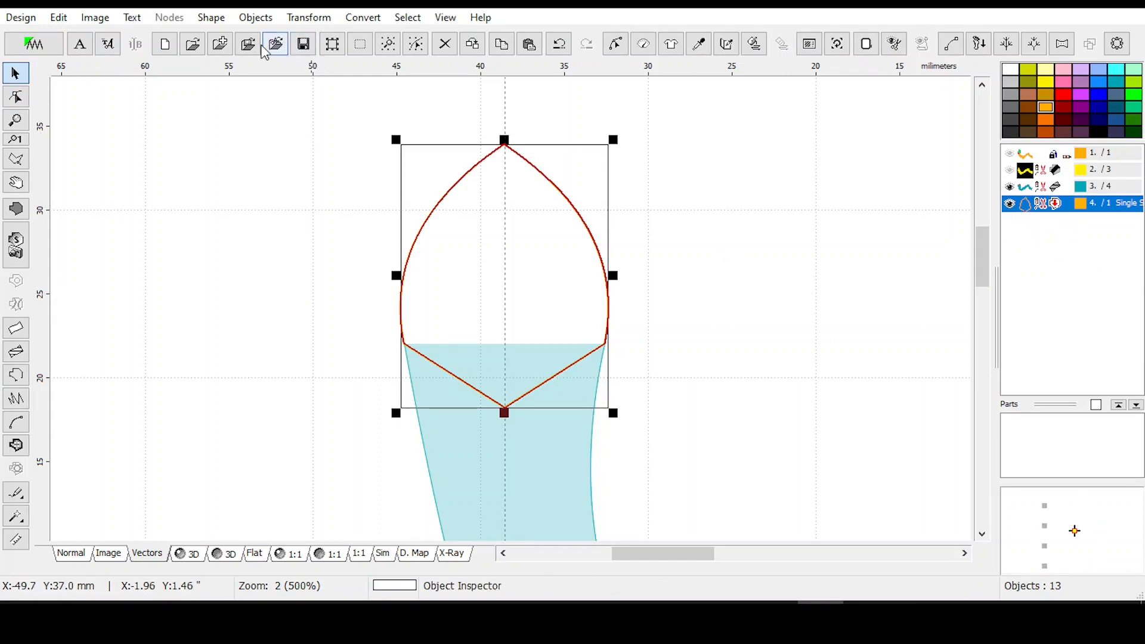
left_click(304, 51)
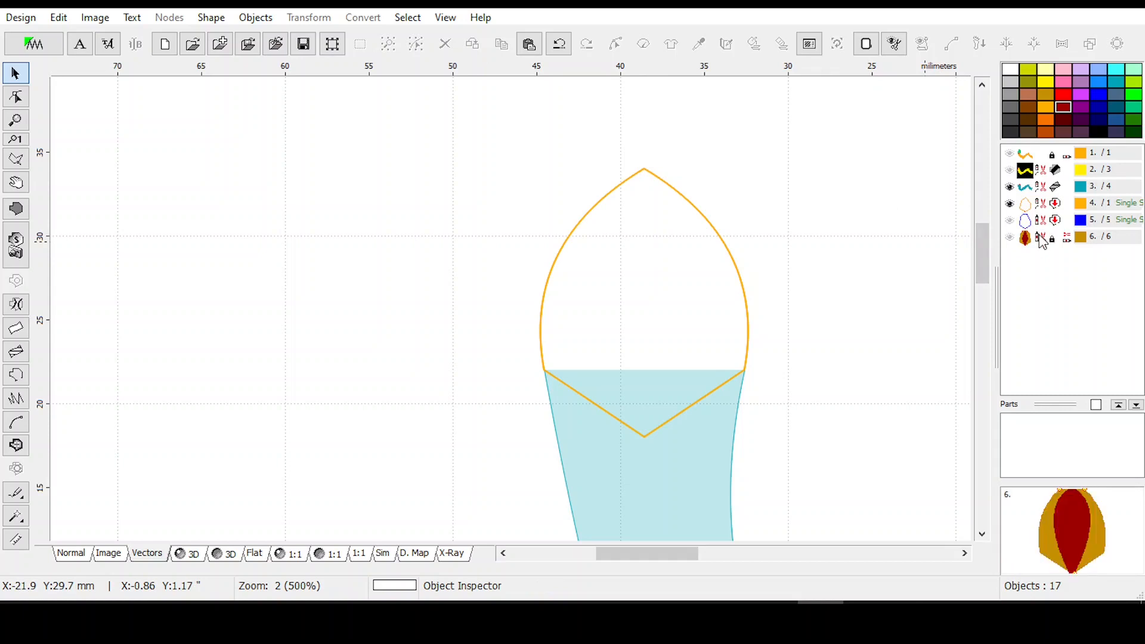
Show the blue flat-tipped outline over the orange head outline to compare their tips, and hide it again.
left_click(1010, 220)
left_click(875, 182)
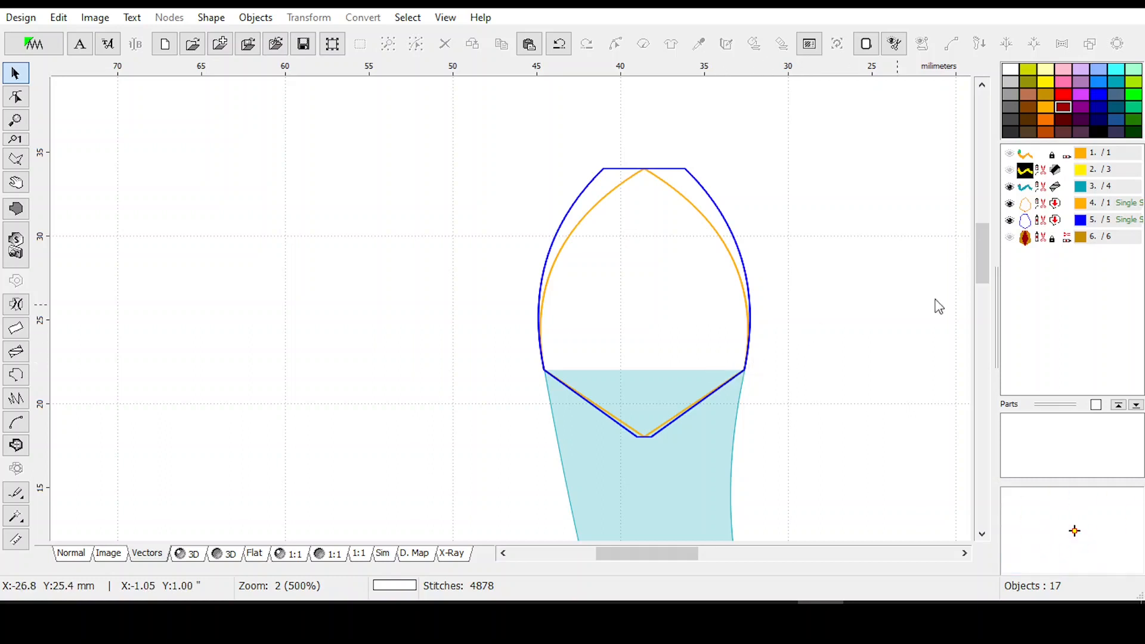
left_click(1010, 220)
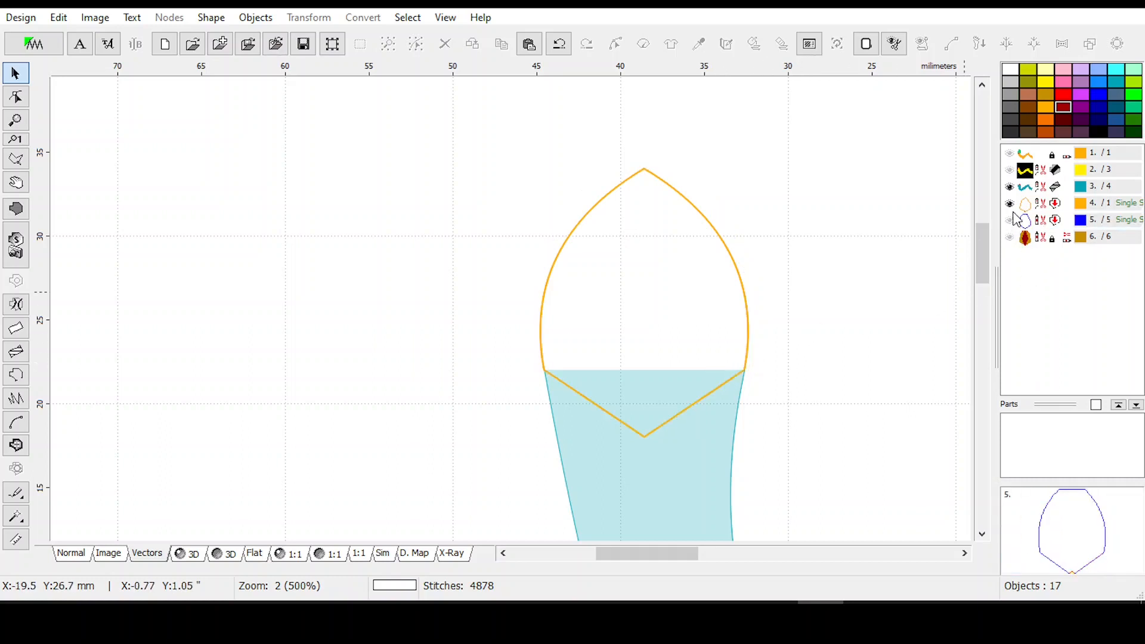
Hide the orange outline, show the finished gold and red head object, and examine its stitching in the 3D view.
left_click(1009, 203)
left_click(1009, 238)
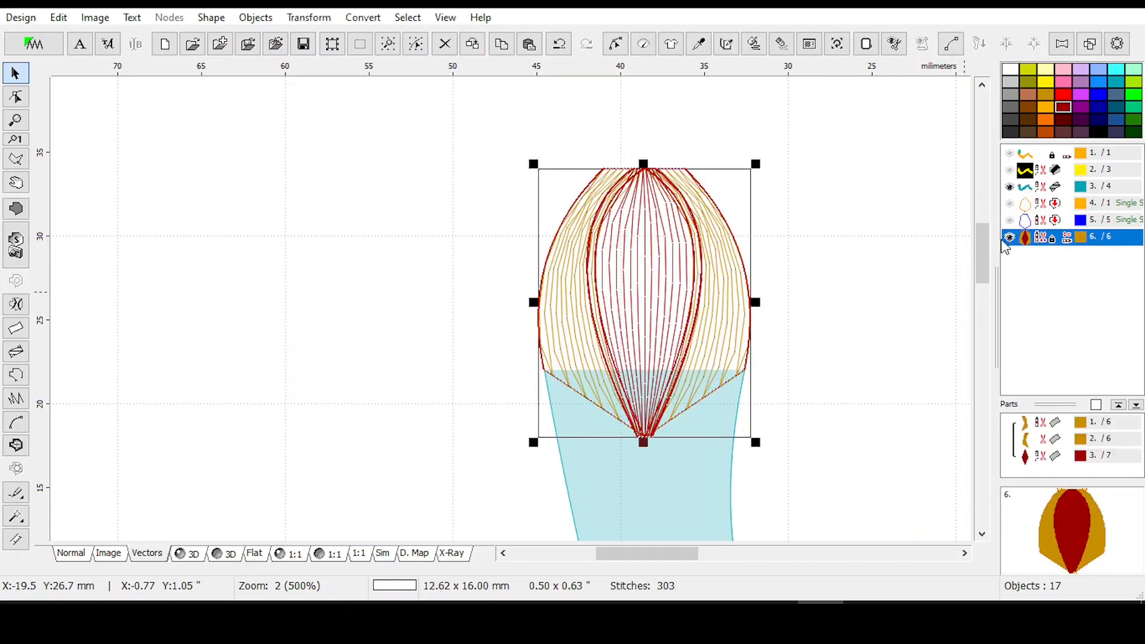
left_click(189, 558)
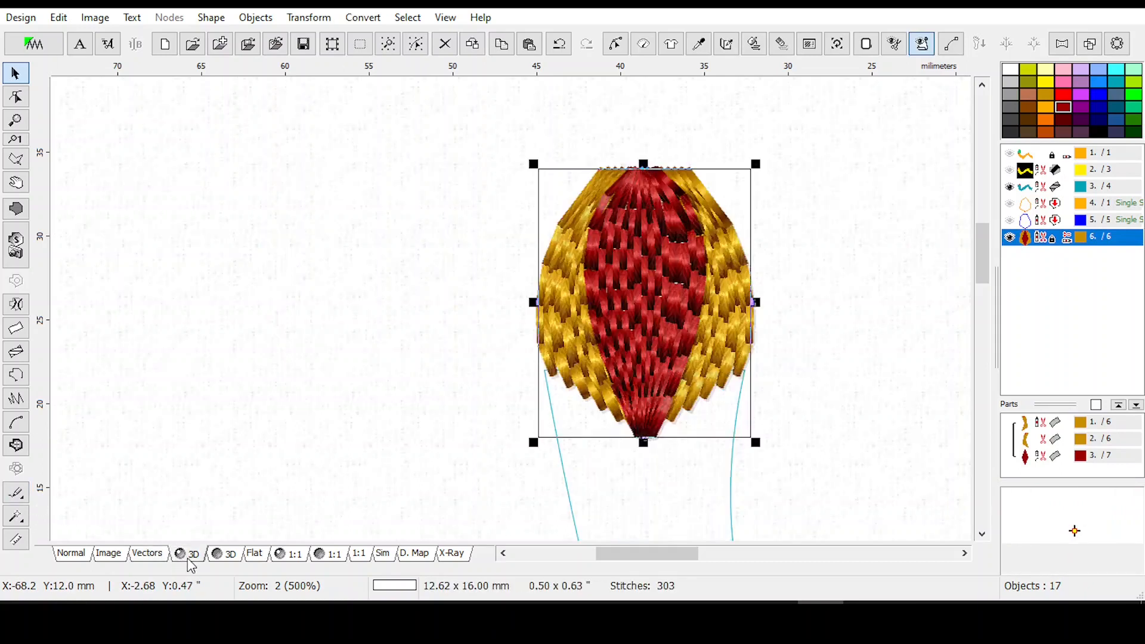
left_click(393, 306)
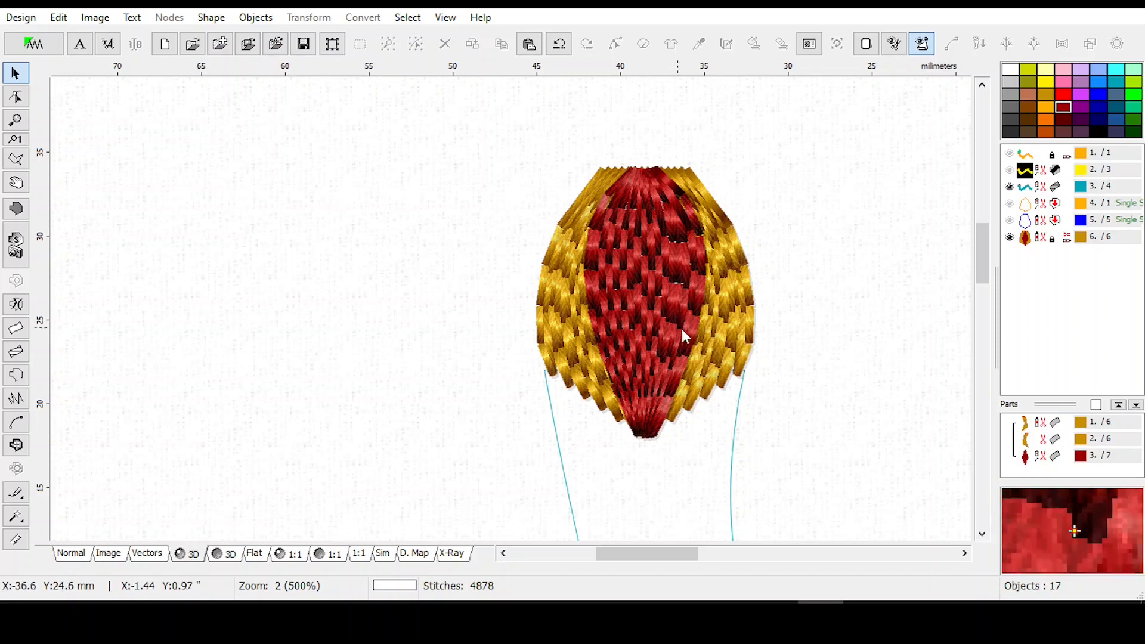
Examine the Sample and Strips stitch settings of the head's first gold part and leave the inspector without applying changes.
left_click(1032, 239)
left_click(1067, 426)
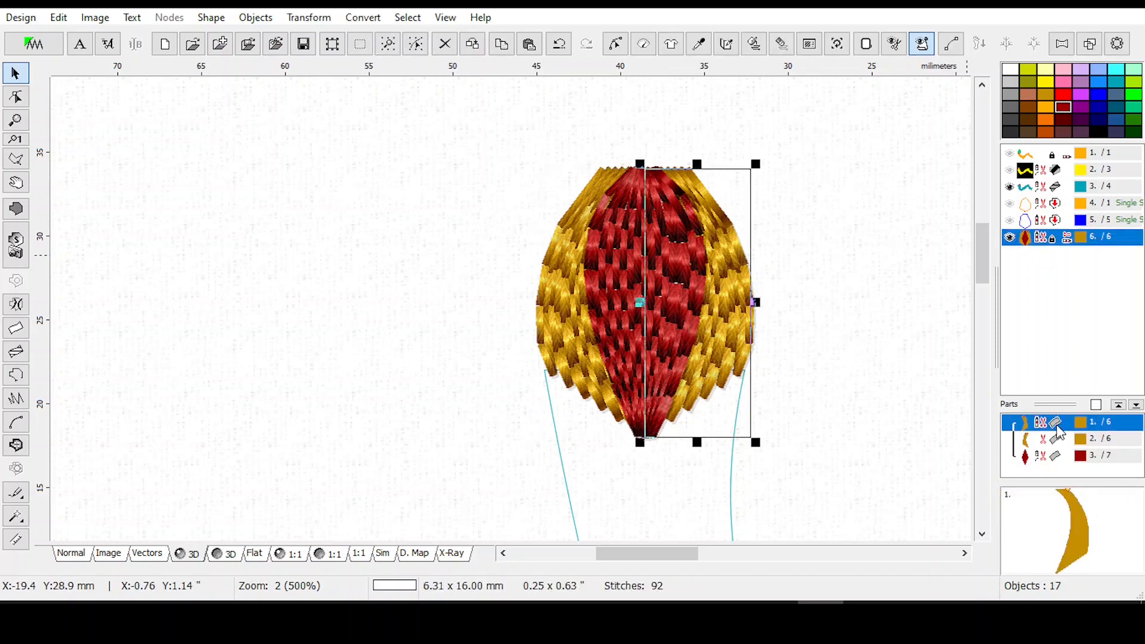
left_click(620, 42)
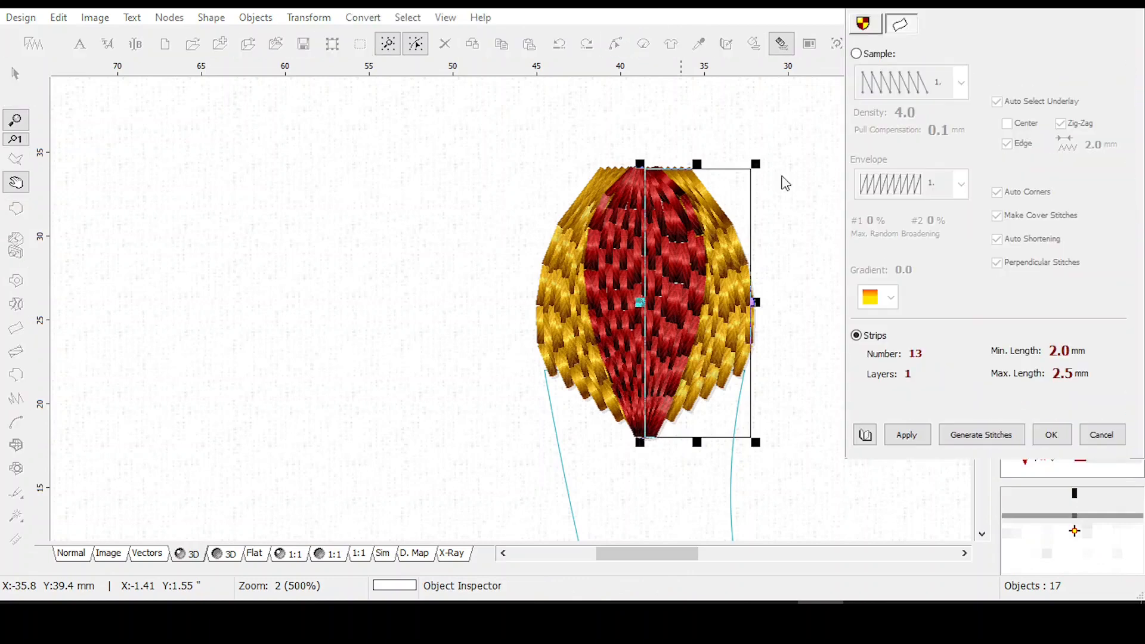
left_click(856, 54)
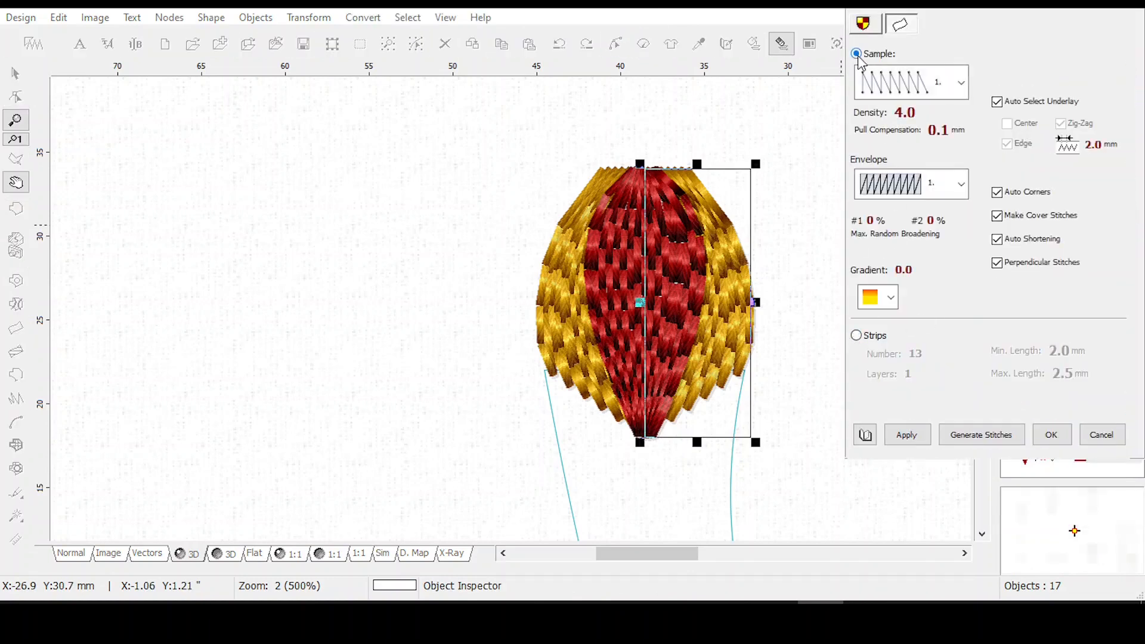
left_click(855, 335)
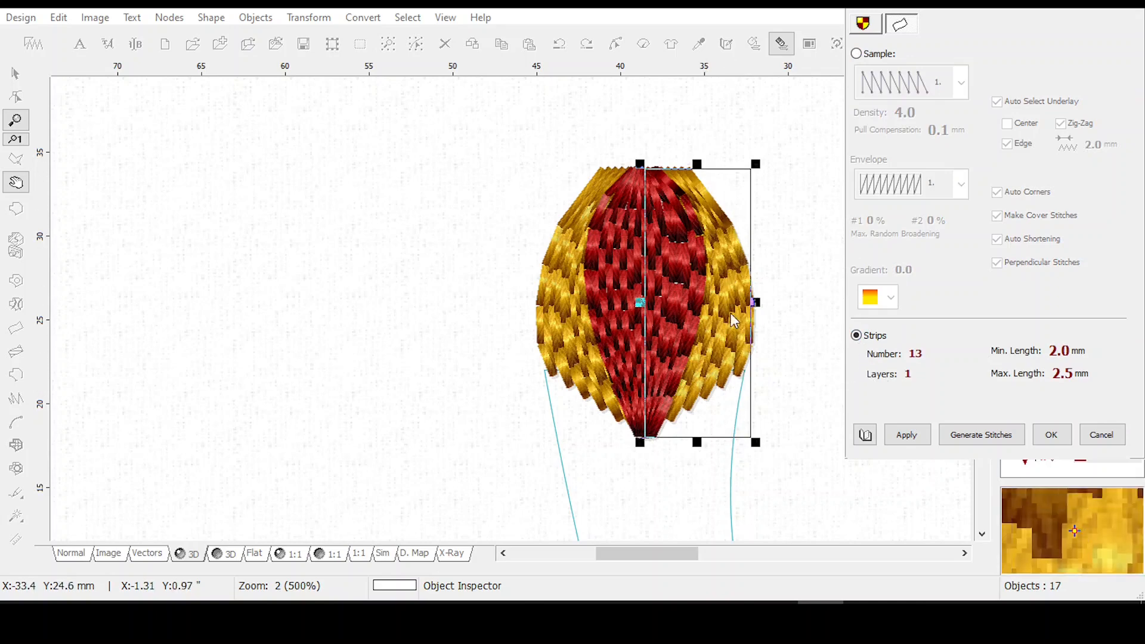
left_click(857, 55)
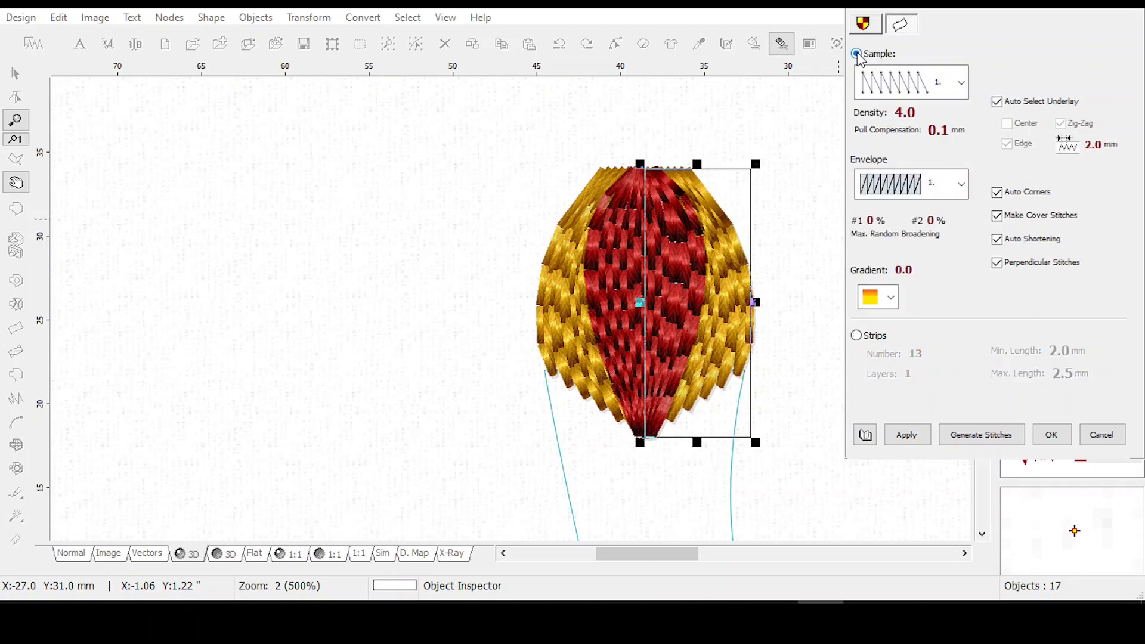
left_click(857, 336)
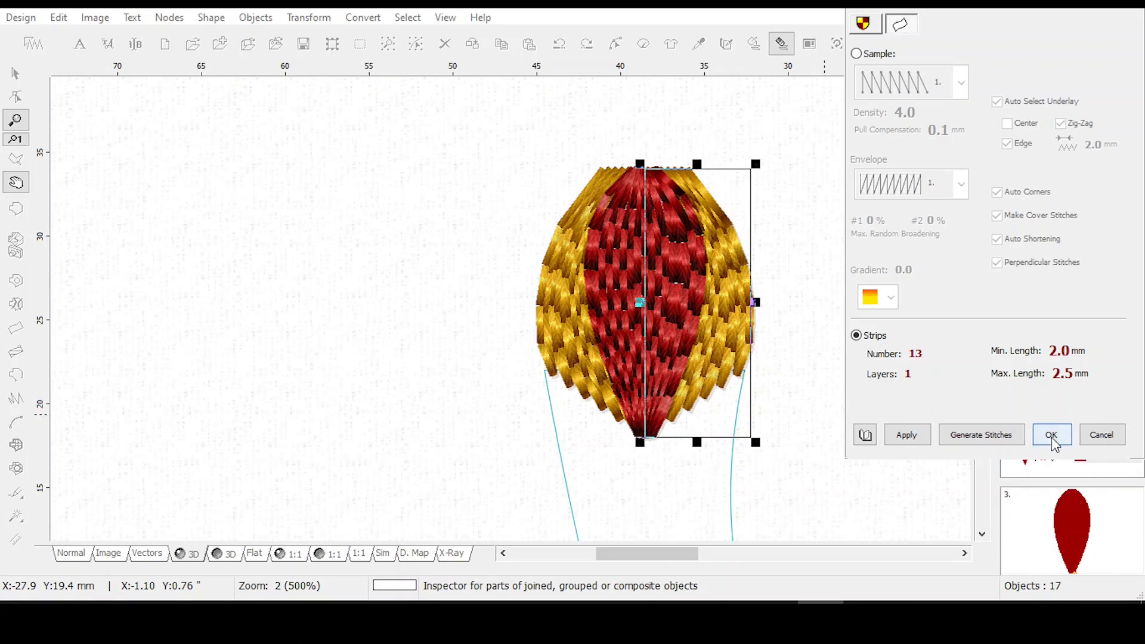
left_click(1101, 442)
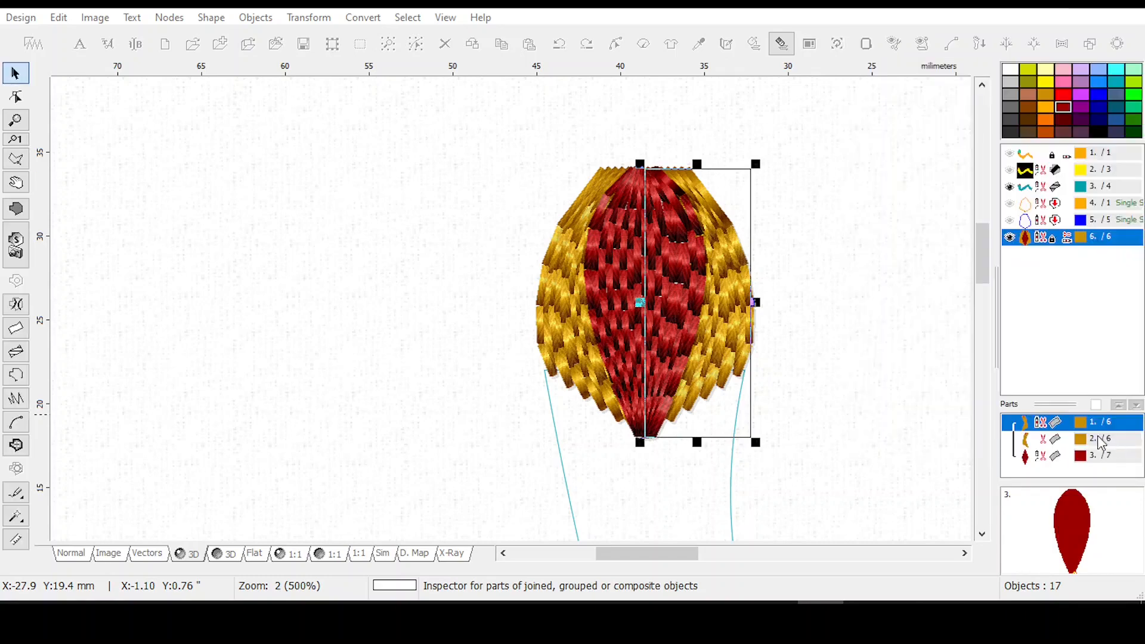
Hide the finished head object and display the orange and blue outlines together for comparison.
left_click(1009, 237)
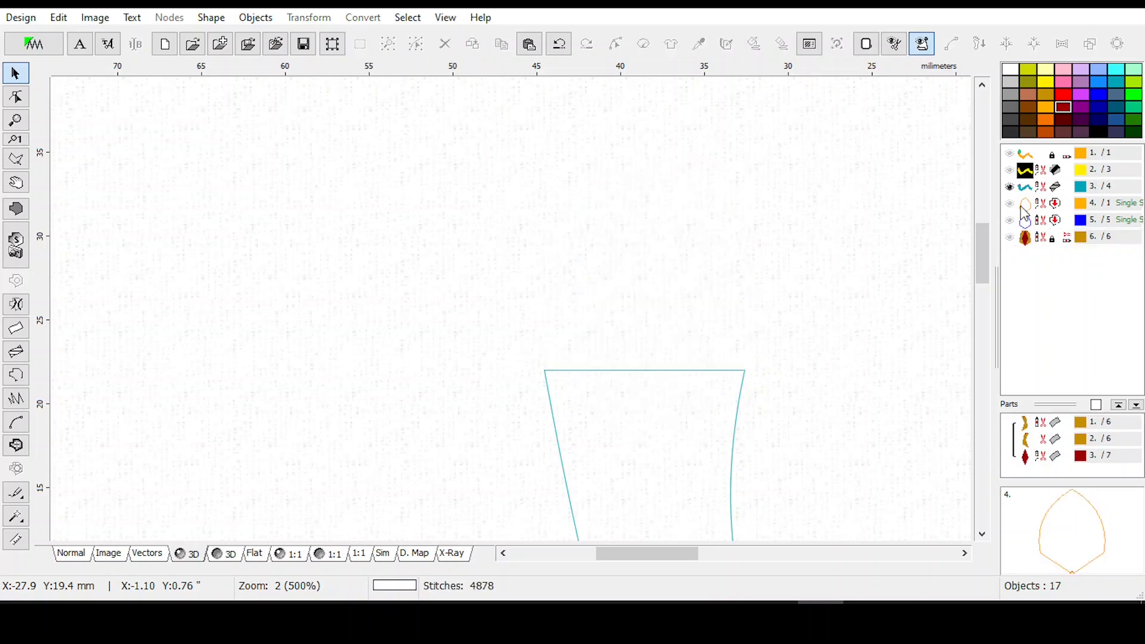
left_click(1010, 203)
left_click(1013, 206)
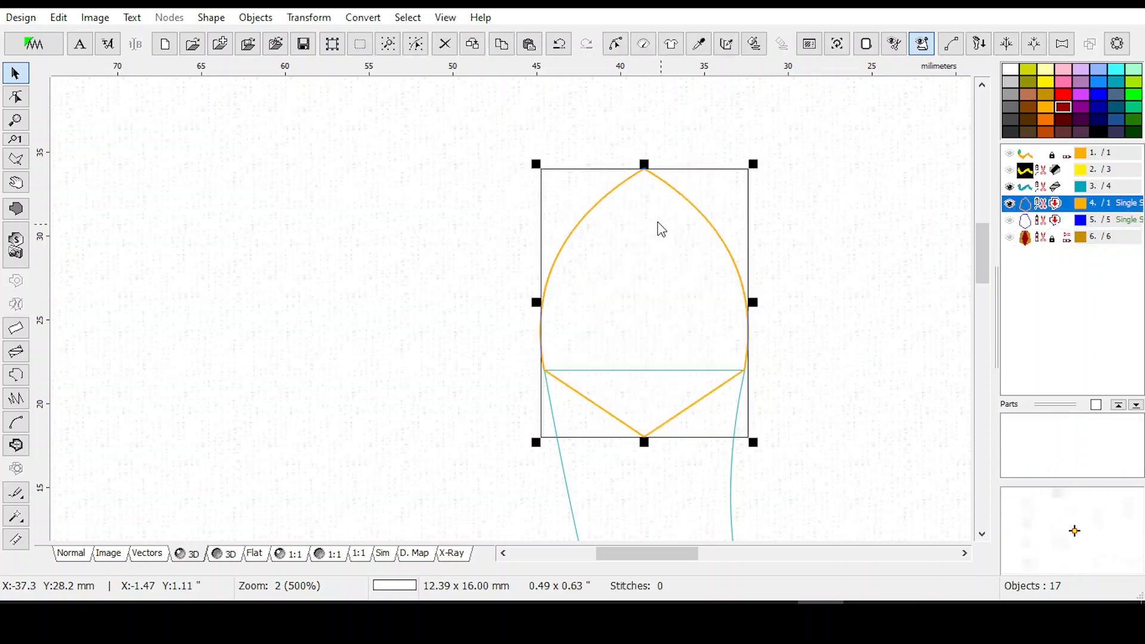
left_click(1009, 220)
left_click(862, 213)
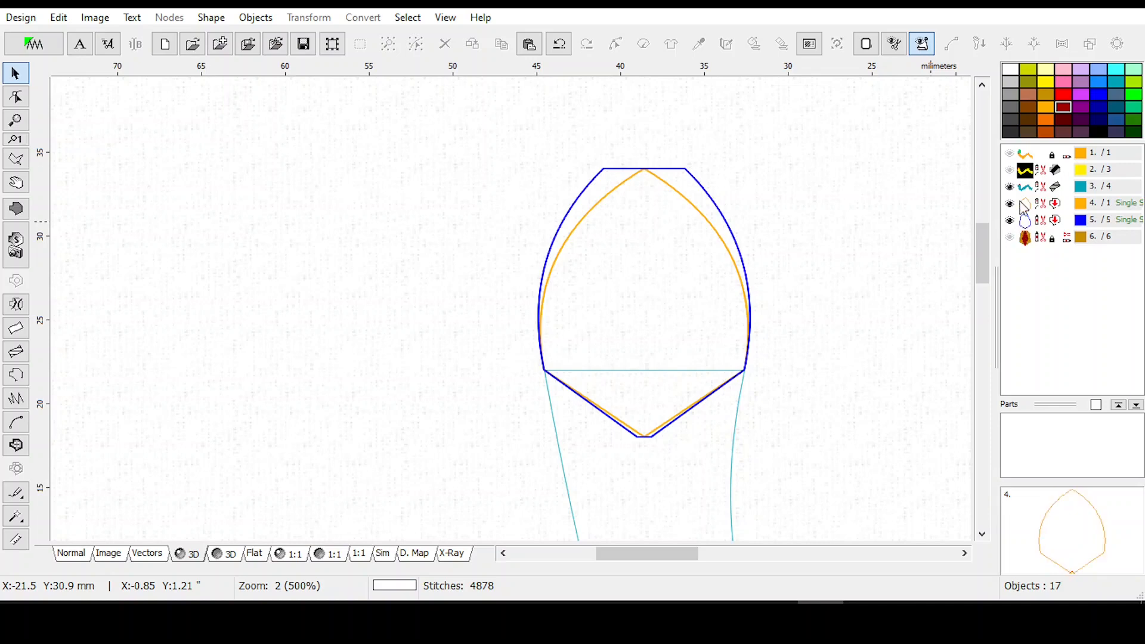
Hide the blue outline and place horizontal guide lines at the orange outline's upper and lower tips, at about 34 and 18 mm.
left_click(1025, 221)
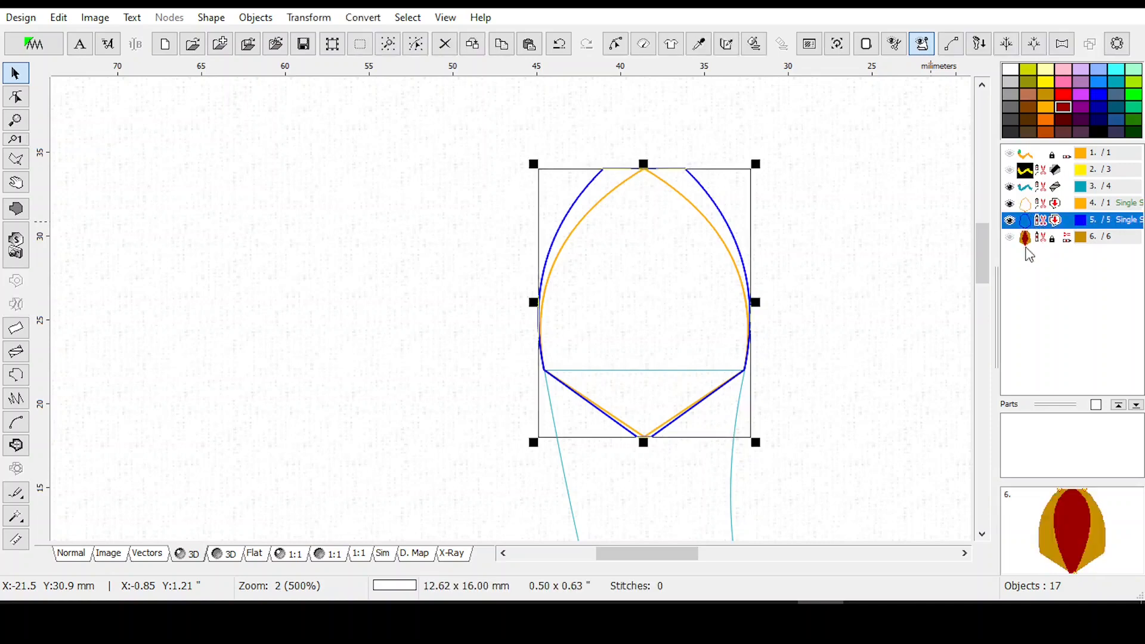
left_click(1009, 220)
left_click(1039, 205)
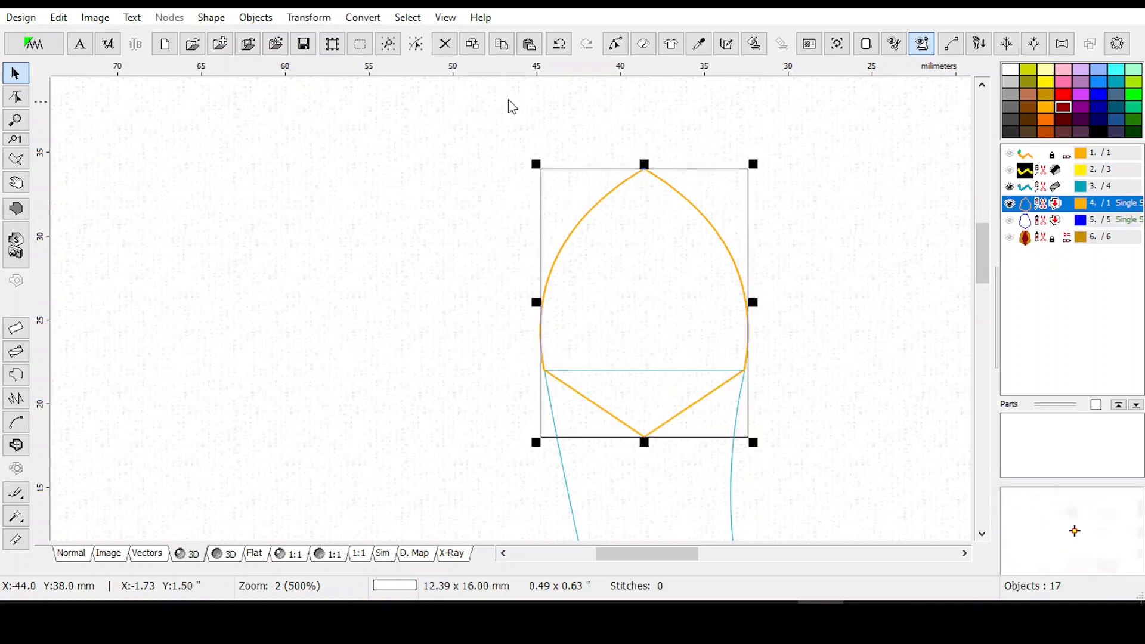
left_click_drag(657, 63, 664, 171)
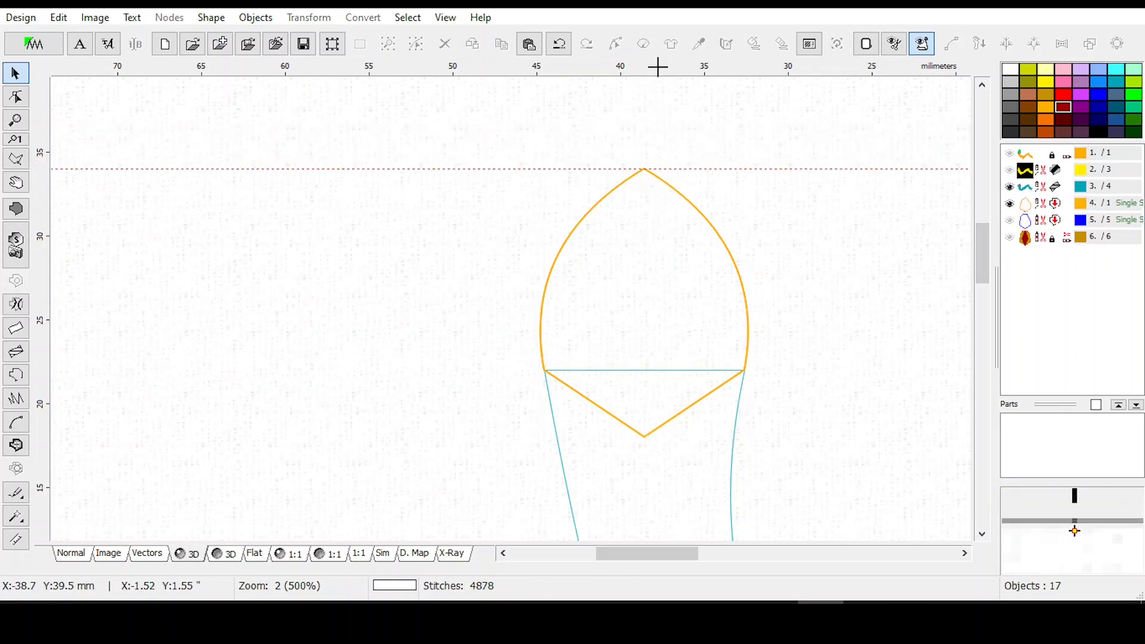
left_click_drag(659, 67, 656, 436)
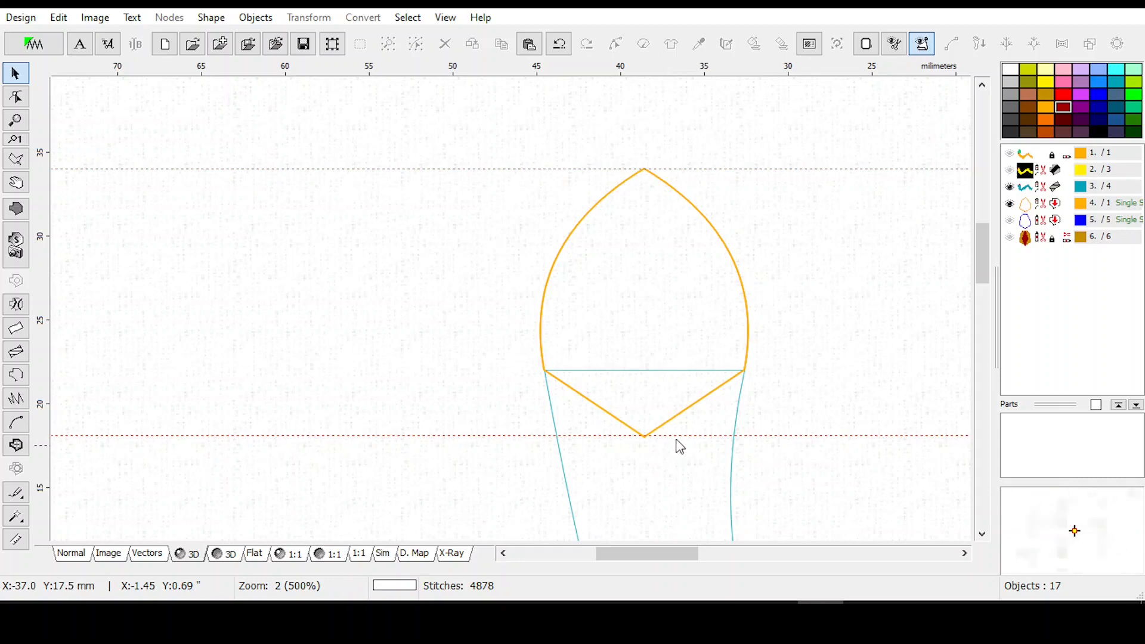
Open the orange head outline for node editing, turning guide line snapping on and snapping to object nodes off.
left_click(1040, 203)
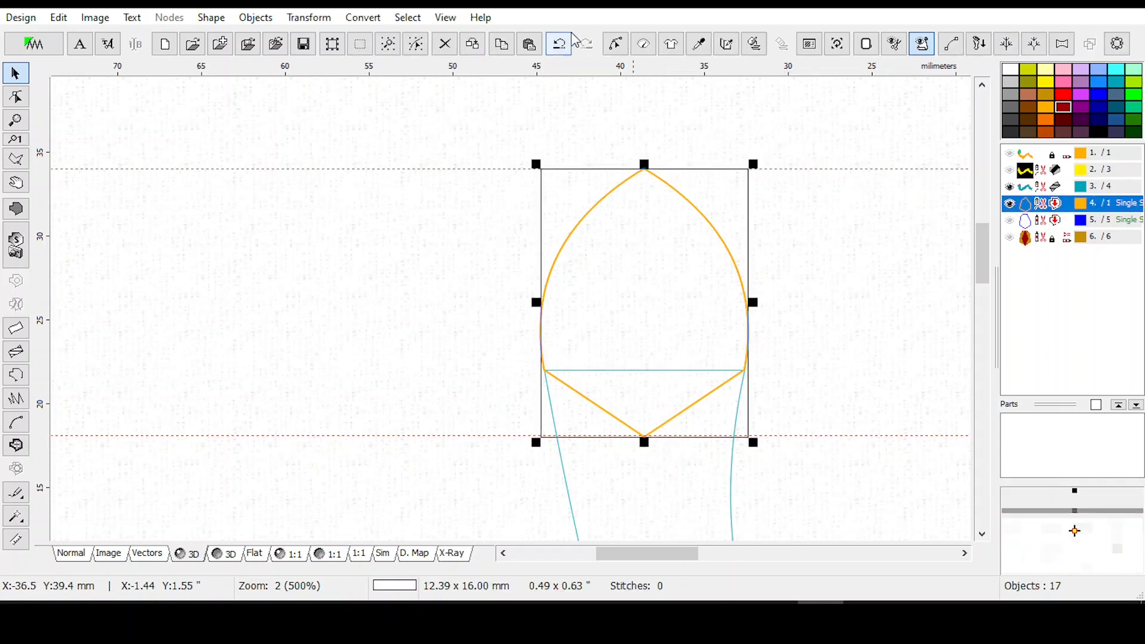
left_click(616, 44)
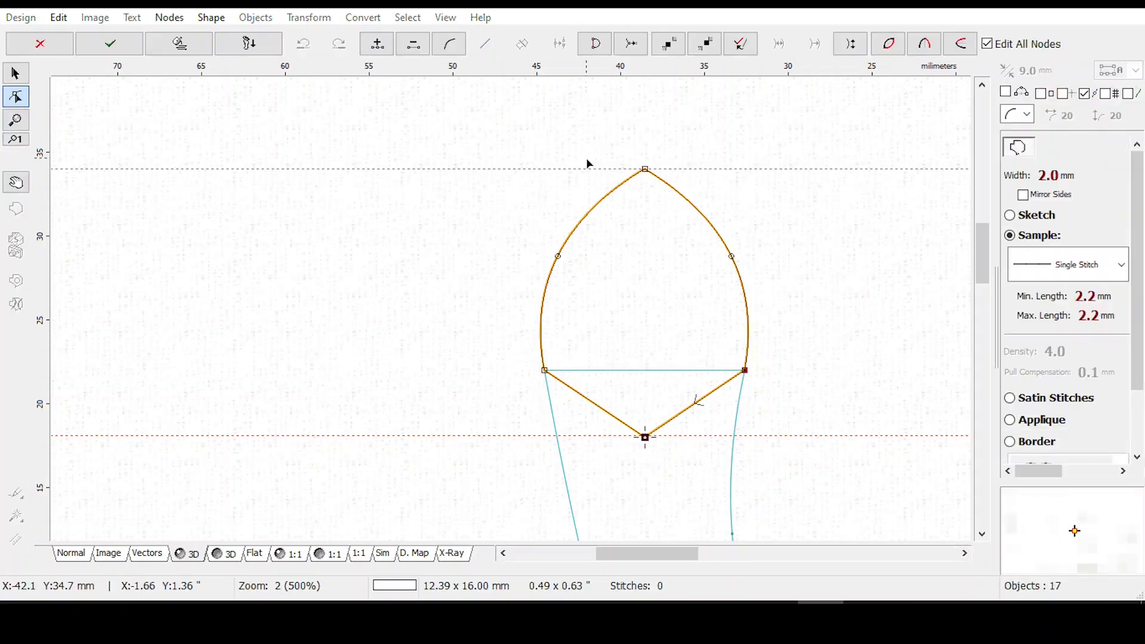
left_click(1063, 94)
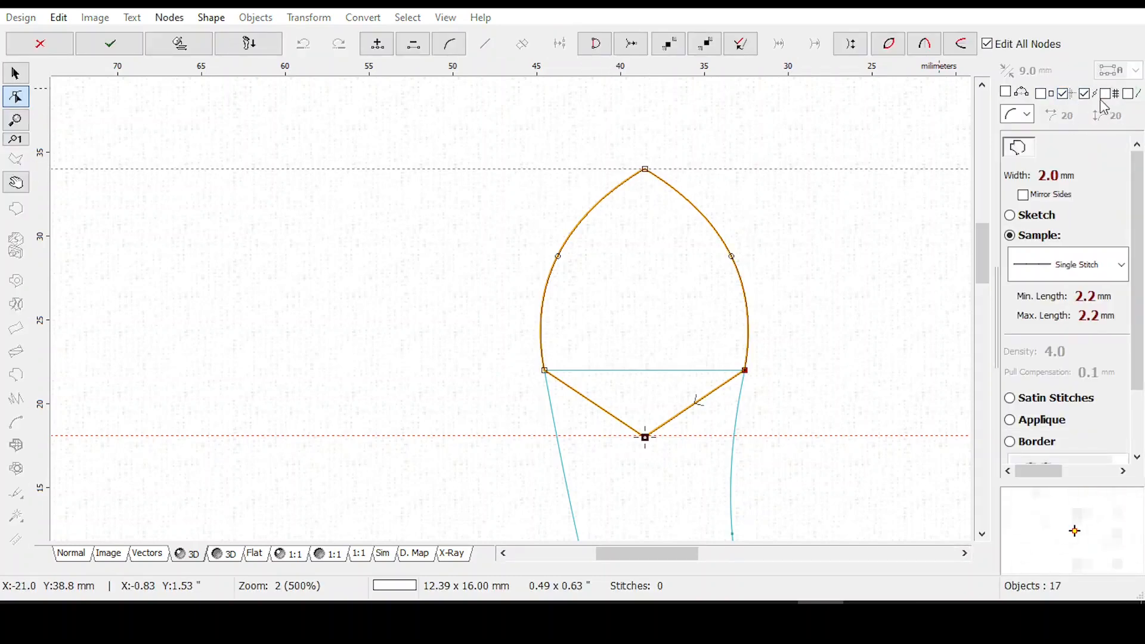
left_click(1084, 94)
Try to shift the lower tip's end node sideways along the 18 mm guide line to about 37.7 mm.
left_click(646, 171)
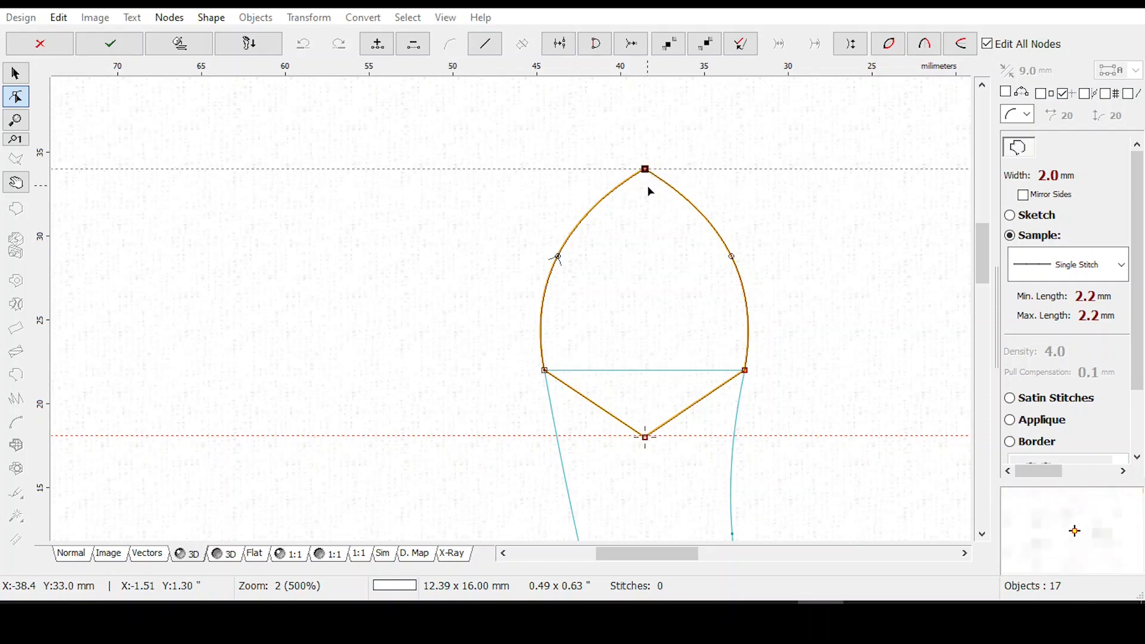
left_click(645, 437)
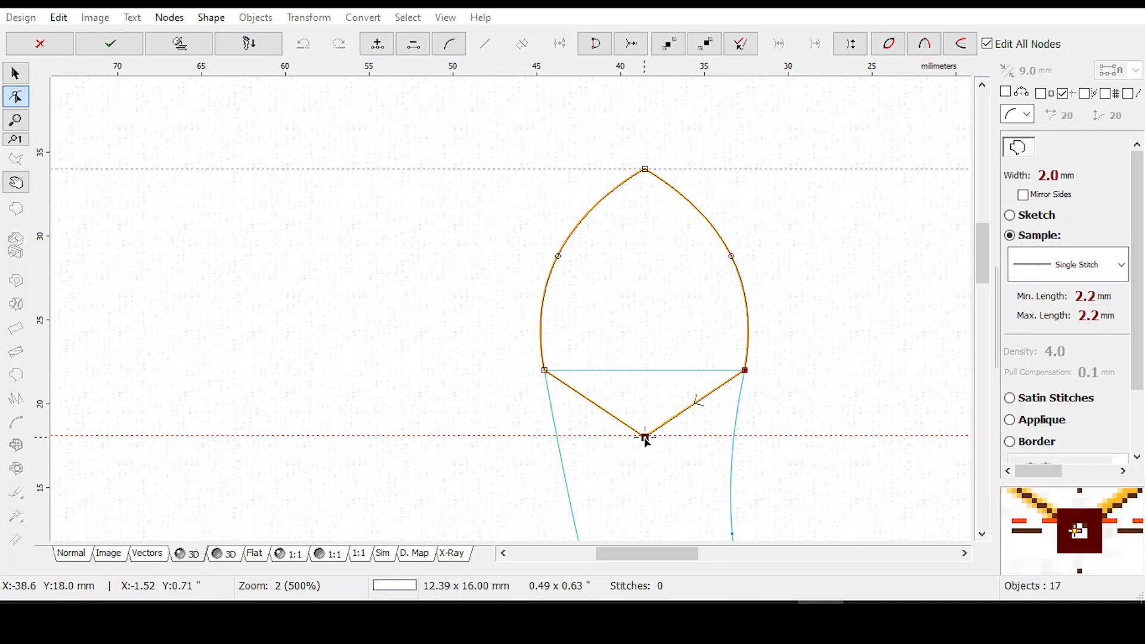
left_click(646, 440)
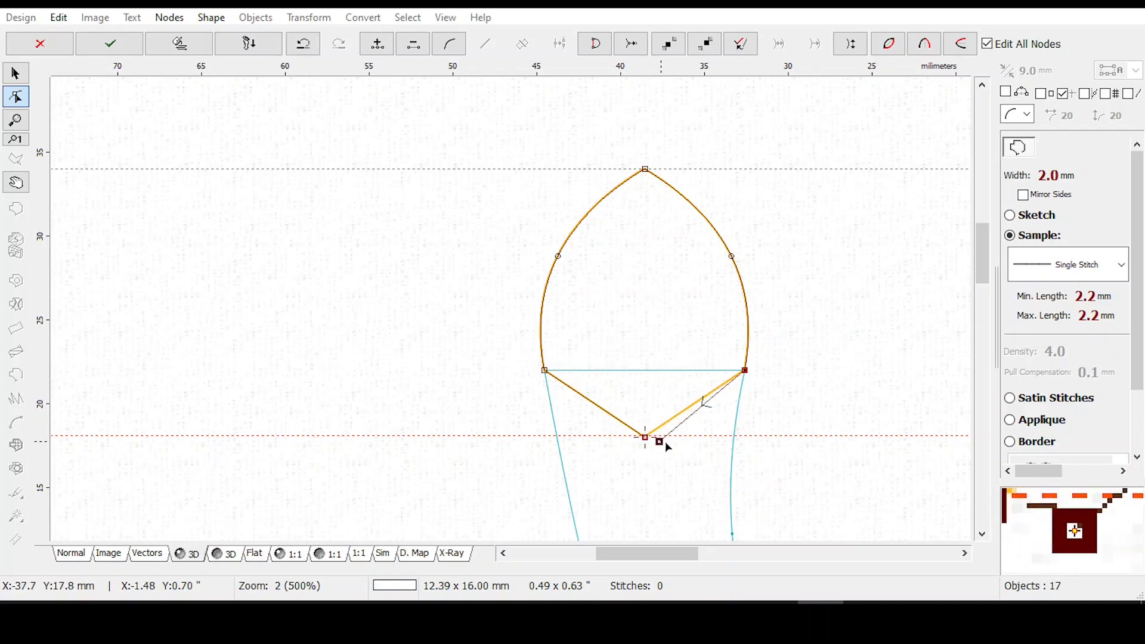
left_click_drag(659, 441, 661, 436)
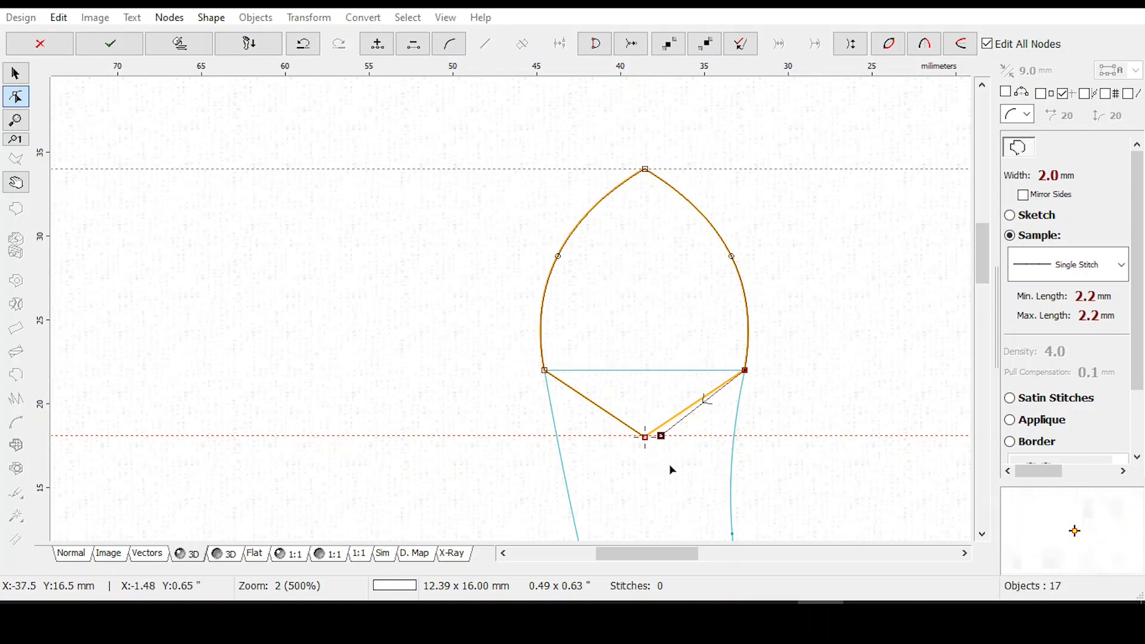
scroll(669, 464, "up", 1)
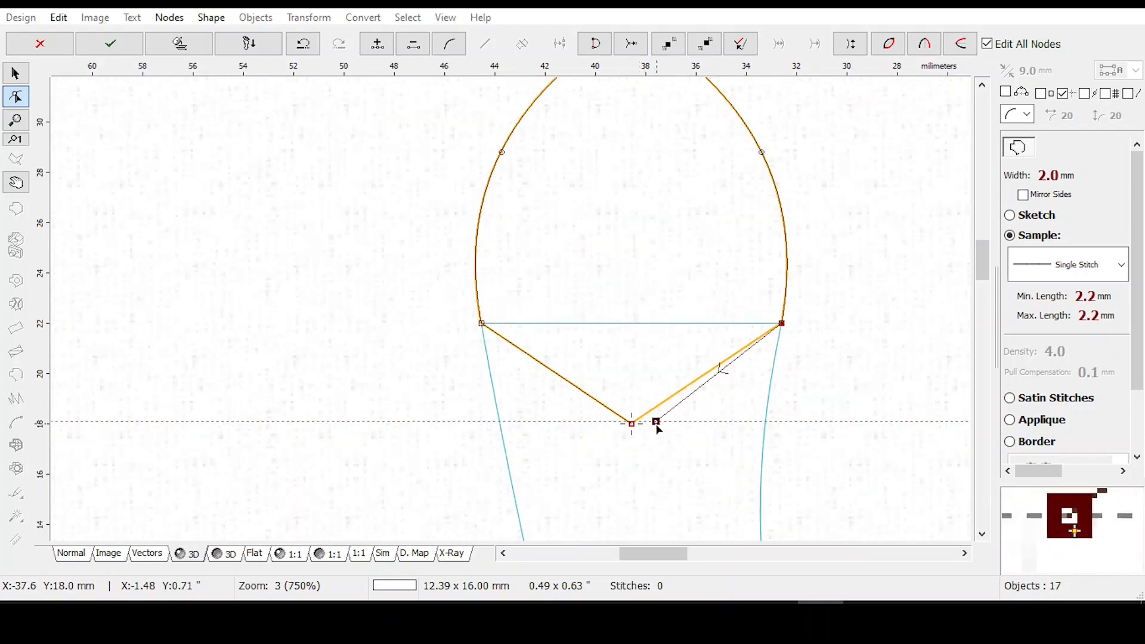
left_click_drag(657, 424, 654, 423)
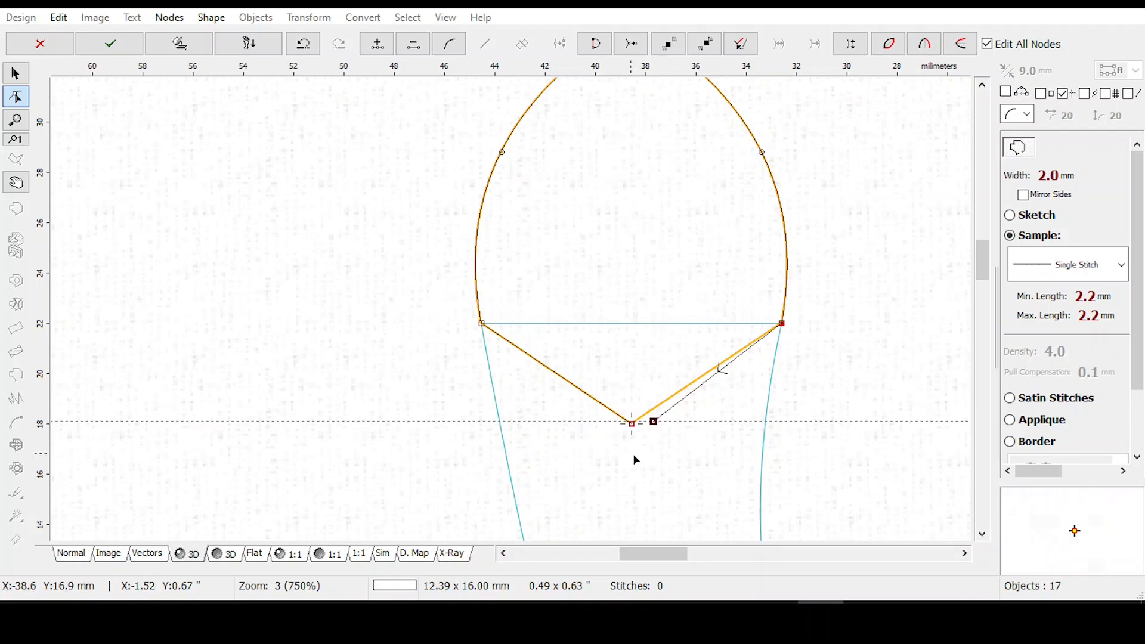
scroll(982, 260, "up", 2)
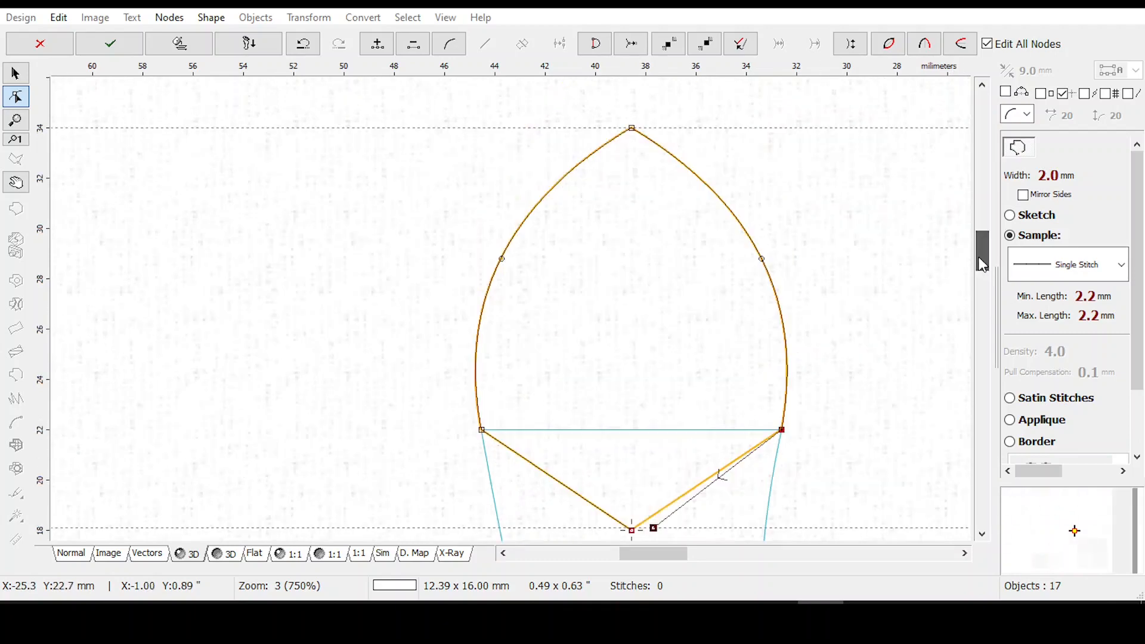
scroll(982, 263, "down", 1)
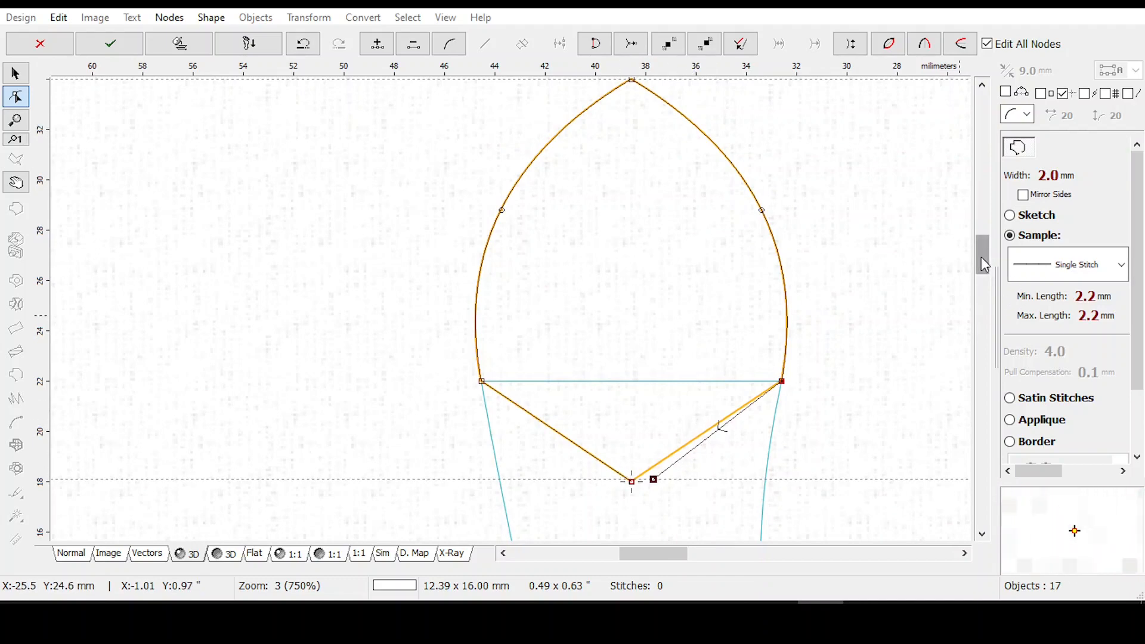
left_click_drag(984, 263, 982, 257)
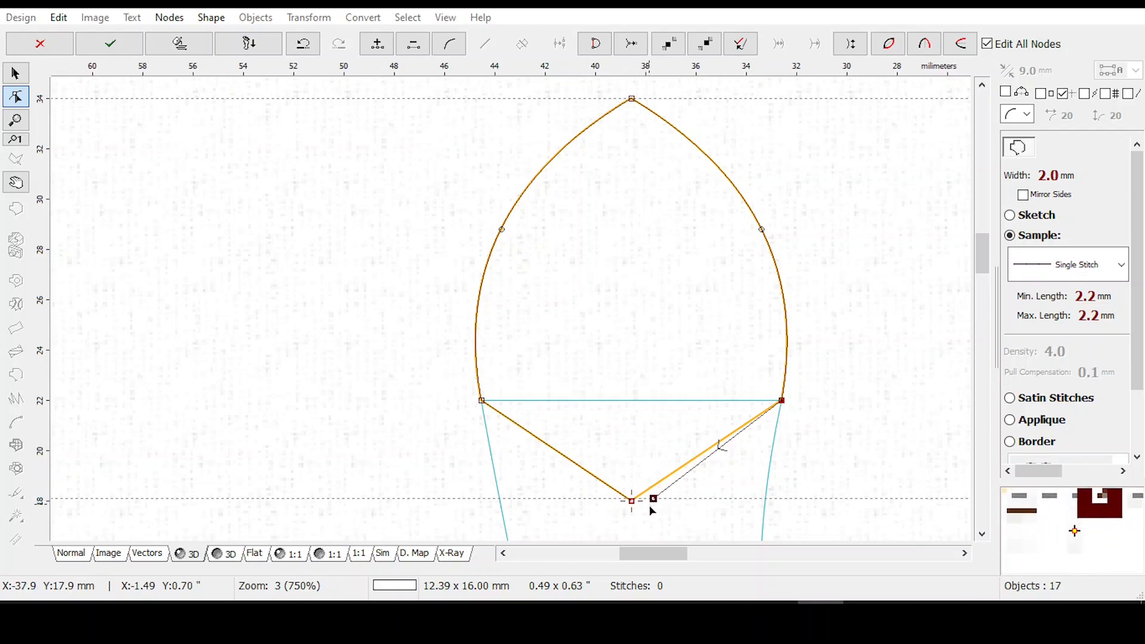
Undo the recent moves of the lower tip's end node.
key("ctrl+z")
key("ctrl+z")
key("ctrl+z")
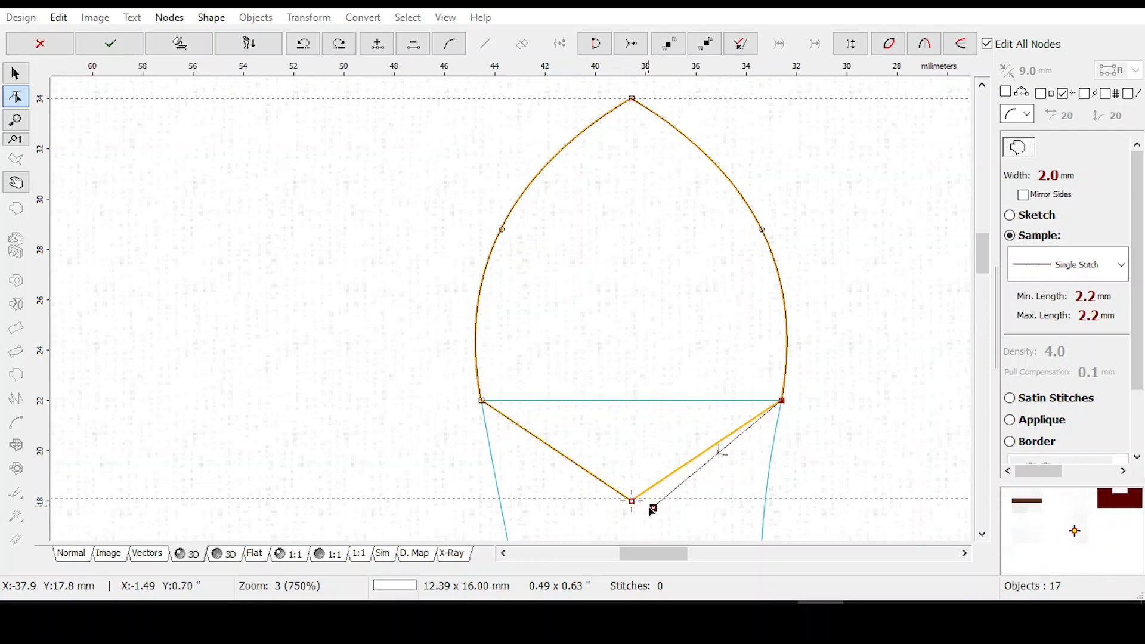
Move the lower tip's start node along the guide line to about 39.3 mm and delete the outline's right-half nodes.
mouse_move(630, 499)
left_mouse_down()
mouse_move(651, 499)
mouse_move(613, 499)
left_mouse_up()
left_click(631, 500)
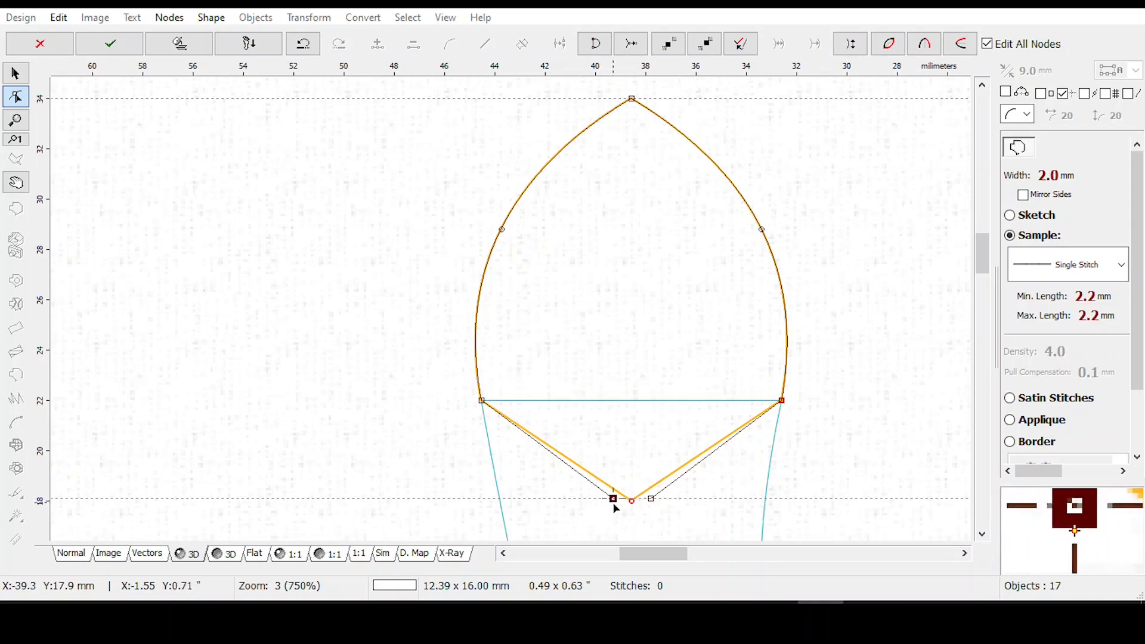
left_click(652, 498)
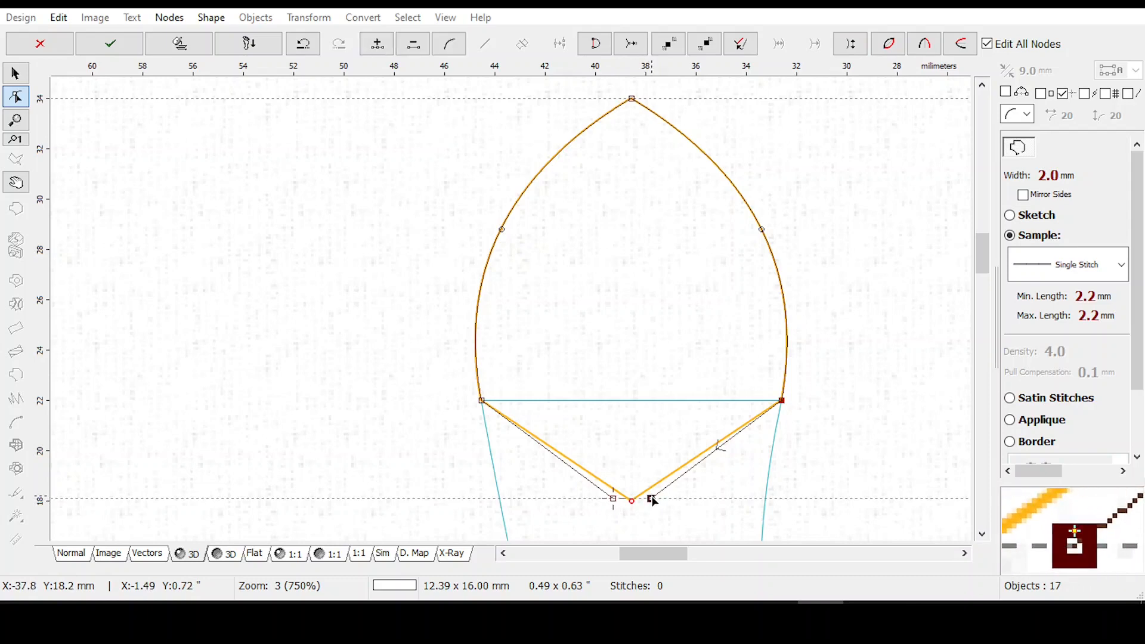
key("Delete")
key("Delete")
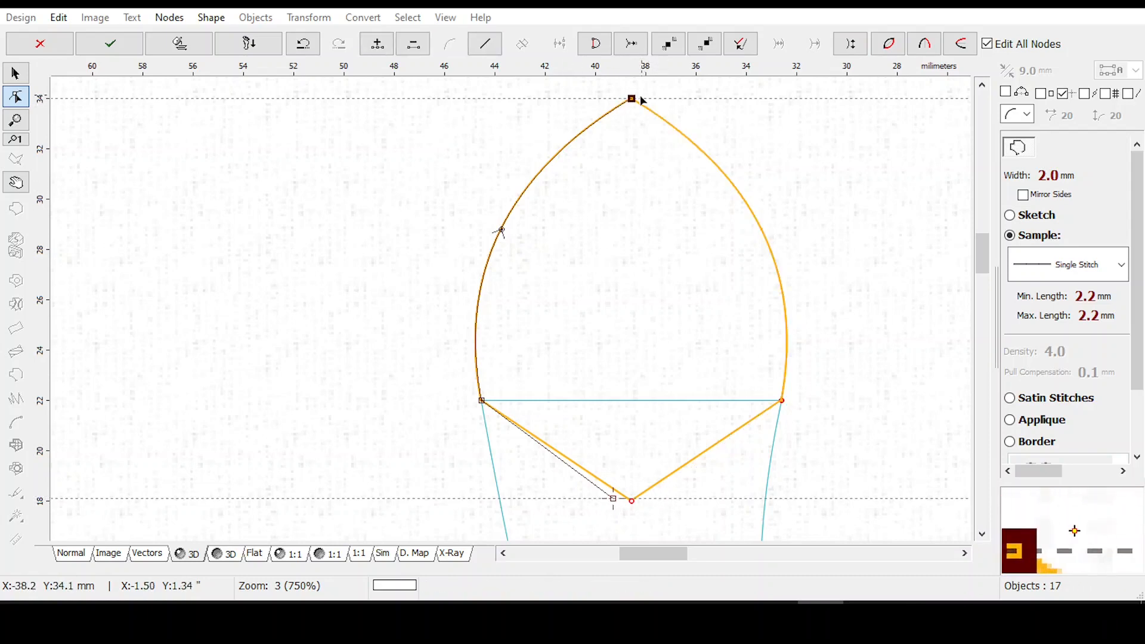
Move the upper end node to about 40.9 mm on the upper guide line and refit the left curve's middle node to the outline.
left_click_drag(632, 99, 576, 102)
left_click_drag(500, 231, 492, 251)
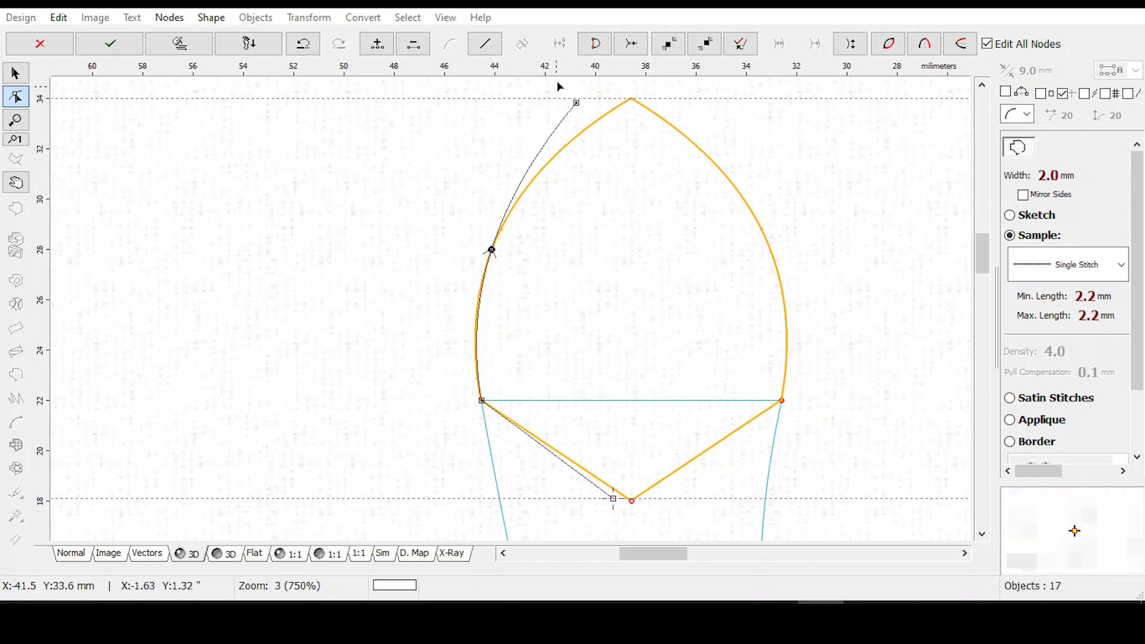
left_click_drag(576, 103, 574, 100)
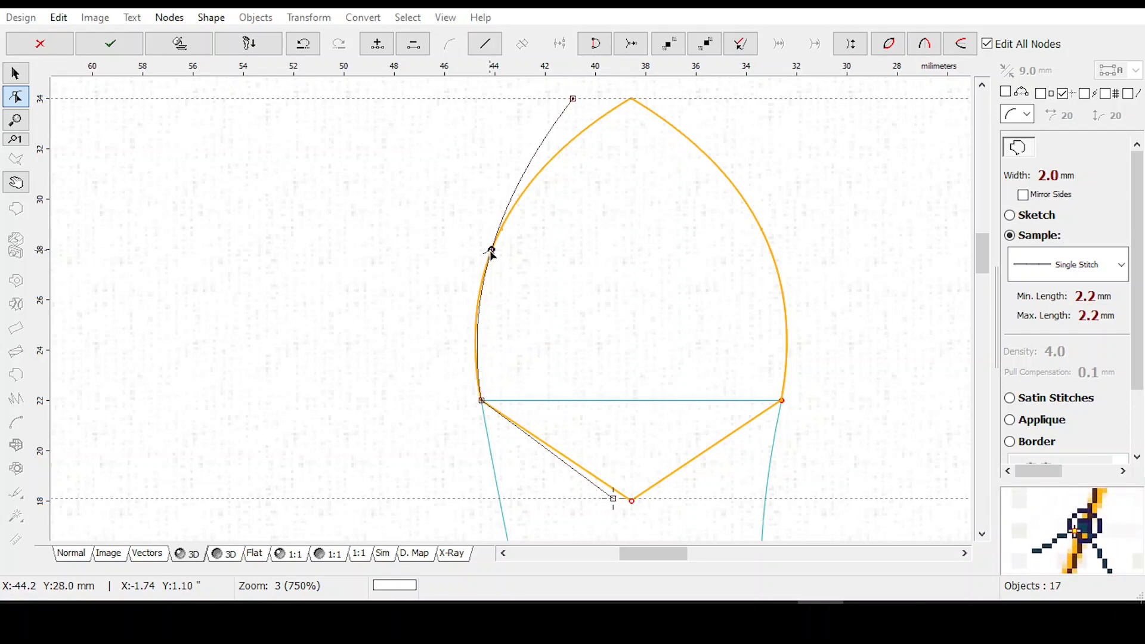
left_click_drag(492, 251, 489, 257)
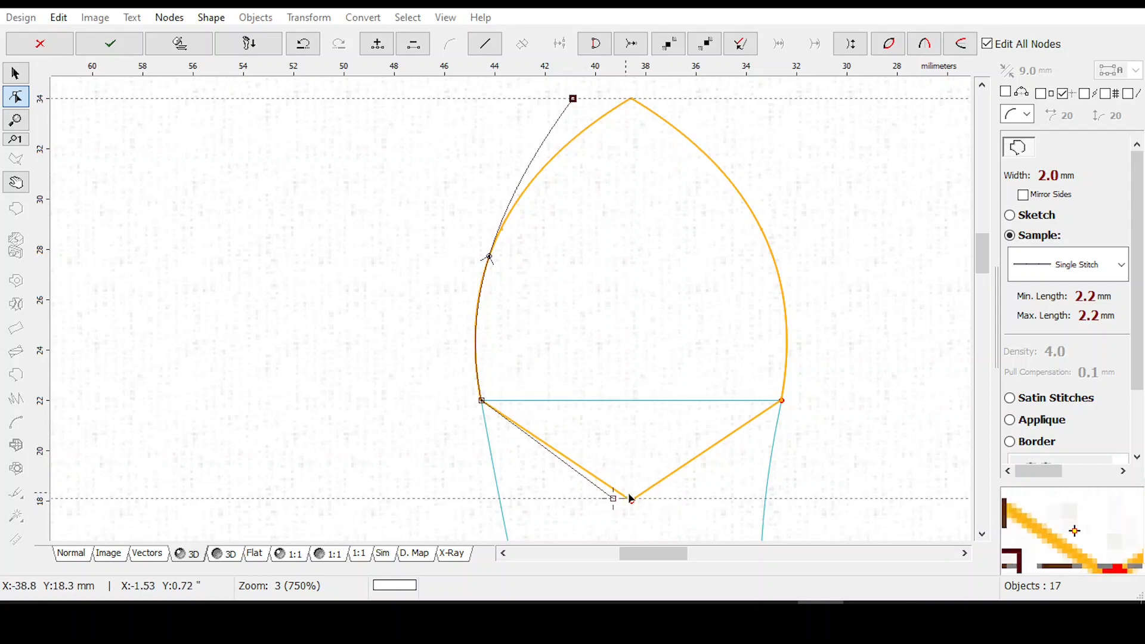
Add a straight segment from the upper corner to the original upper tip, using object snapping instead of guide line snapping.
left_click(628, 111)
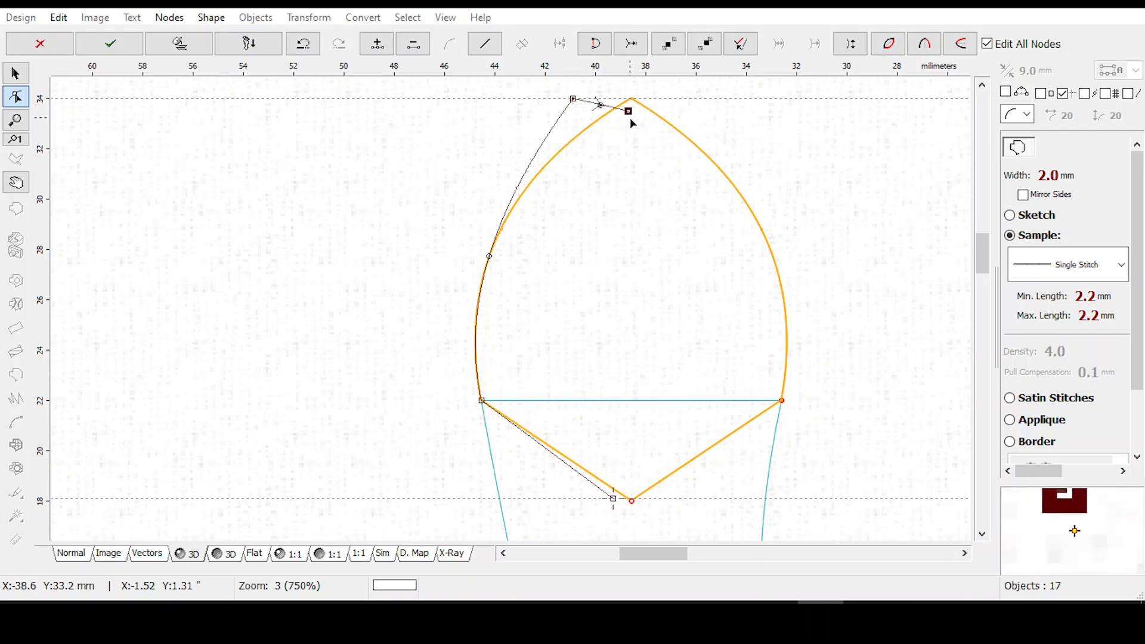
left_click(486, 46)
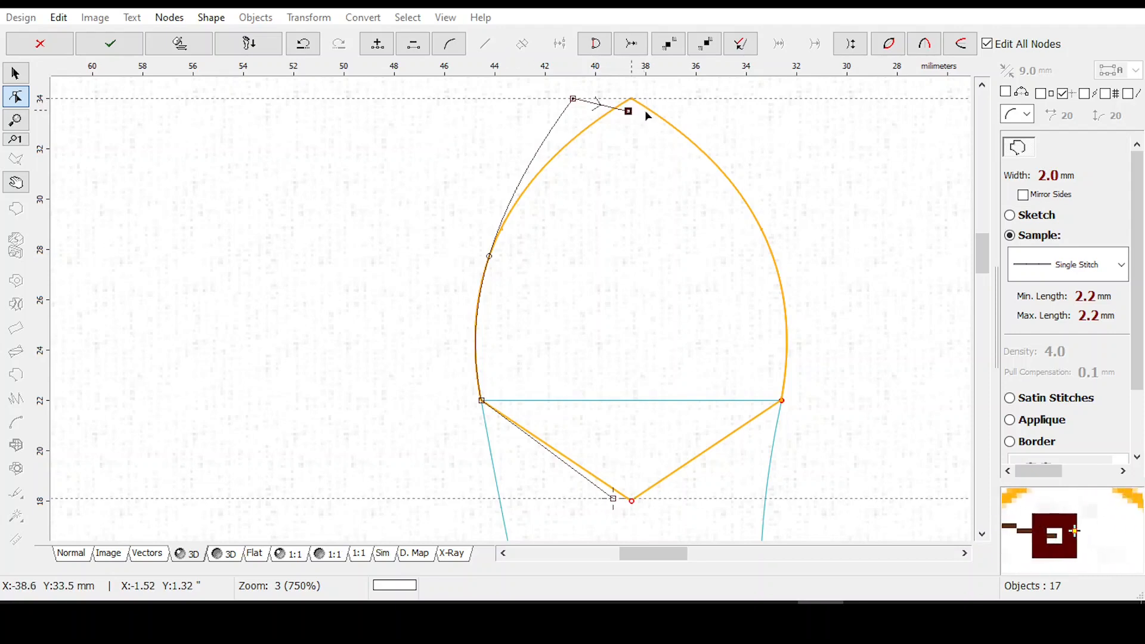
left_click(1084, 94)
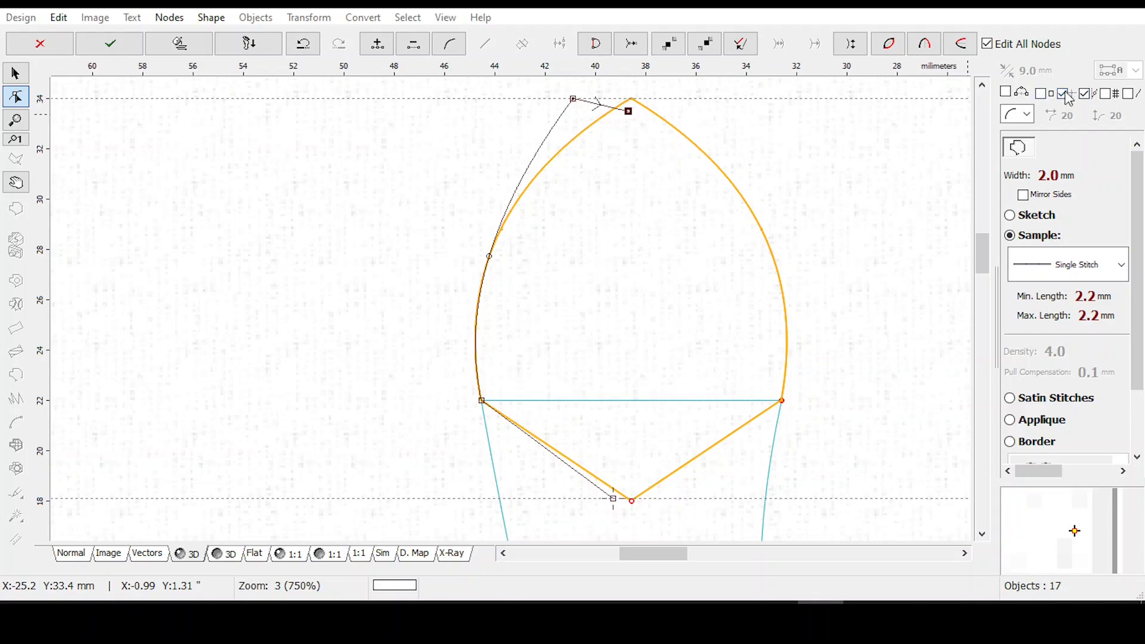
left_click_drag(632, 111, 632, 99)
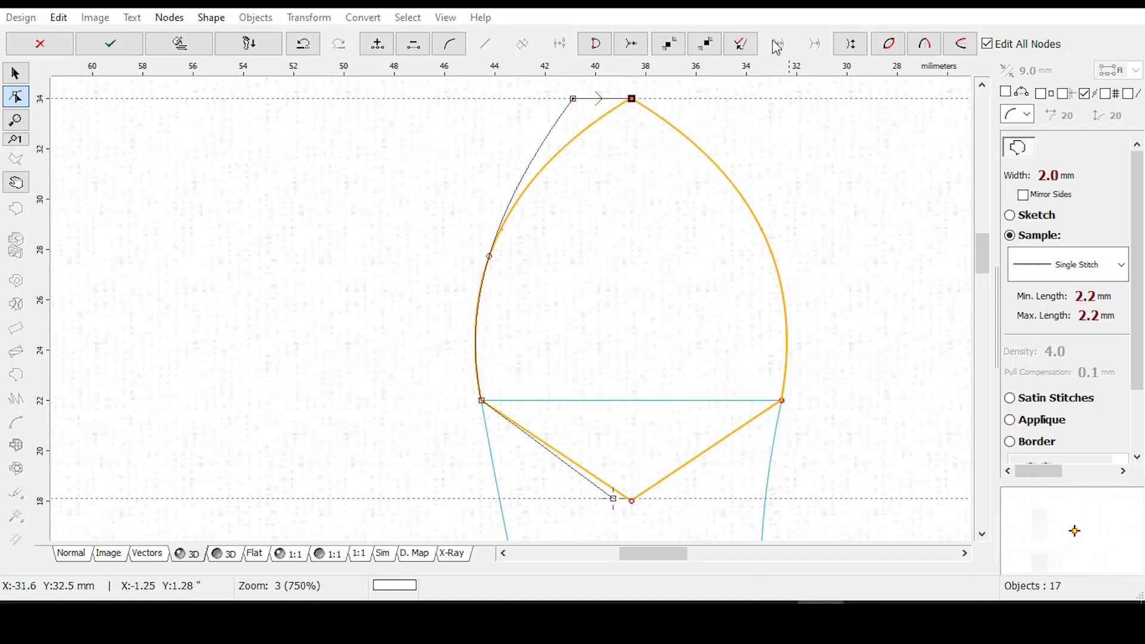
Reverse the open outline and add a straight segment from its lower corner to the original lower tip.
left_click(851, 46)
left_click(638, 512)
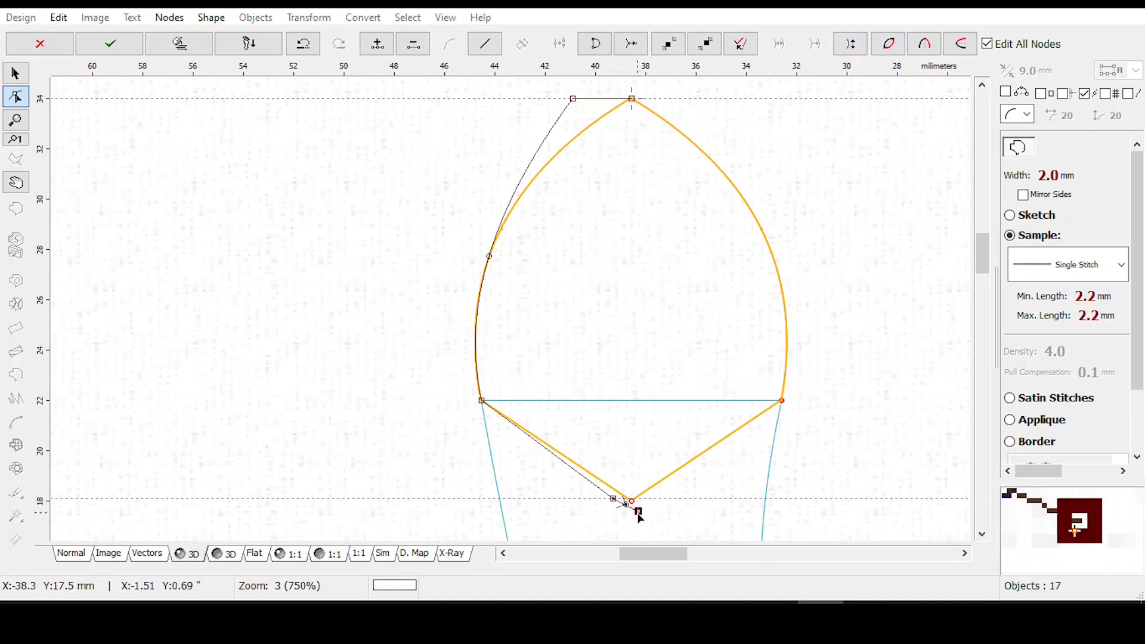
left_click(493, 49)
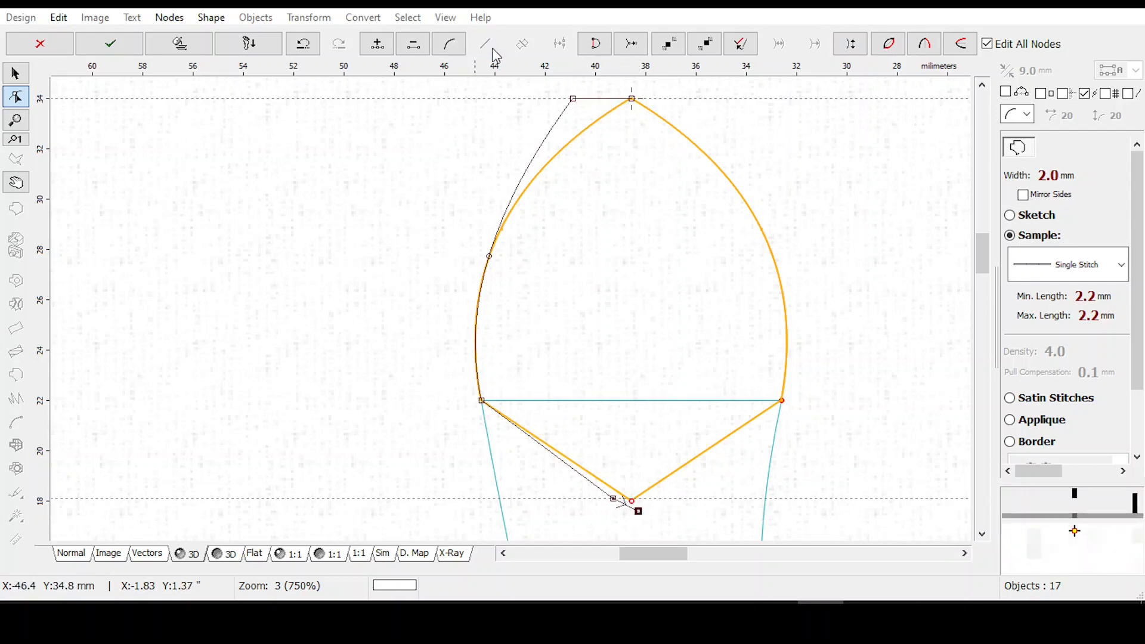
left_click_drag(638, 511, 631, 501)
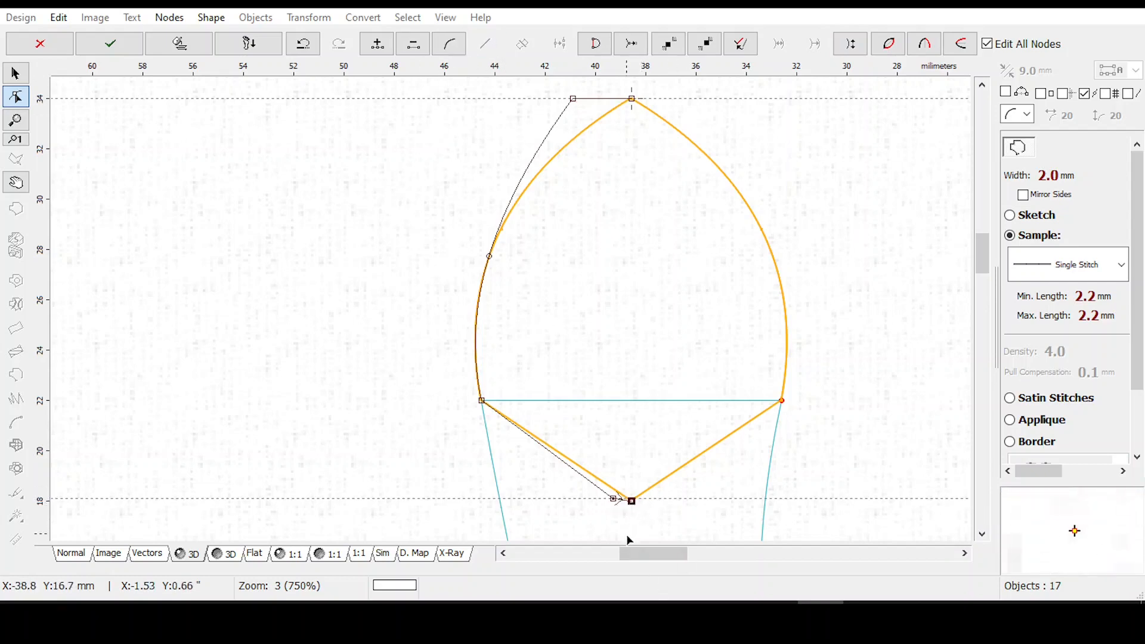
Unlock the guide lines and move the lower one to the outline's lower tip at 18 mm.
scroll(630, 552, "up", 3)
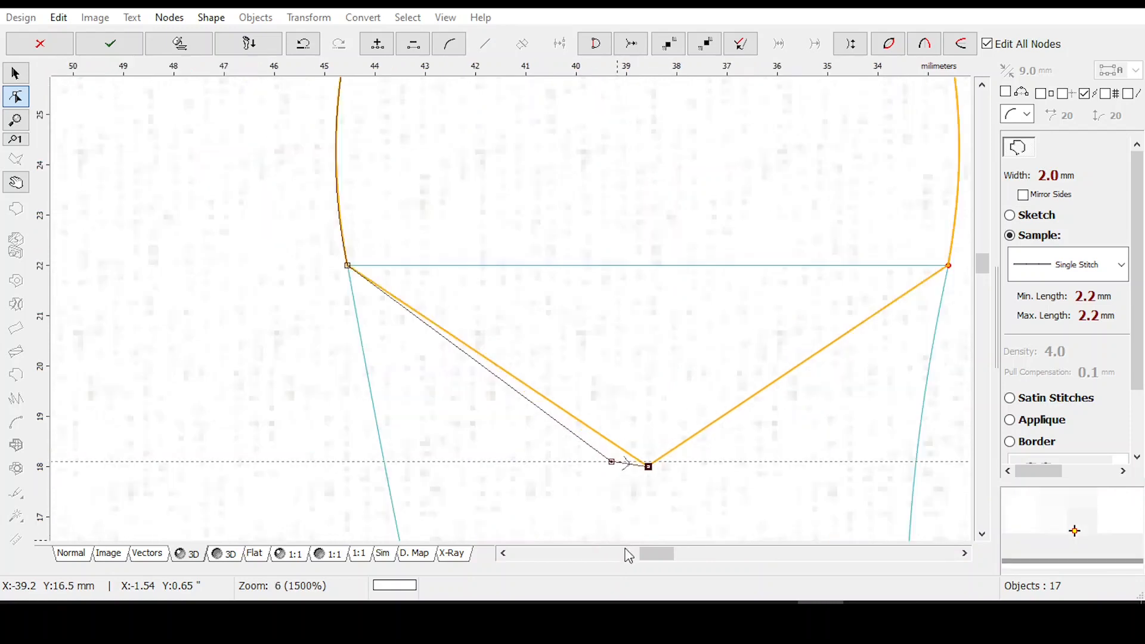
scroll(639, 511, "up", 2)
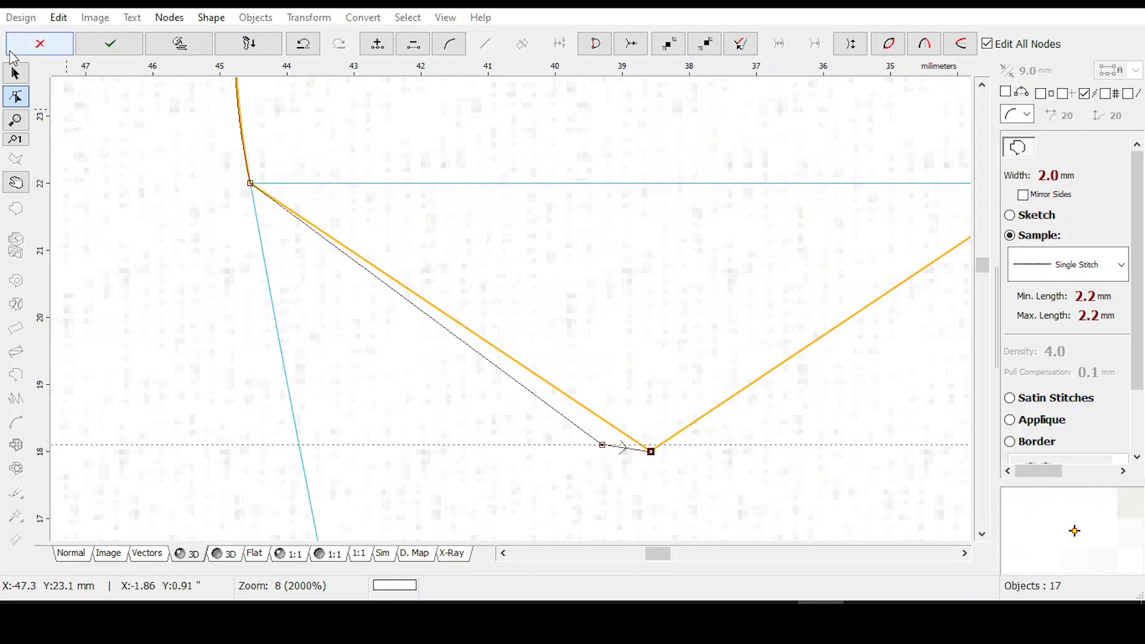
left_click(58, 17)
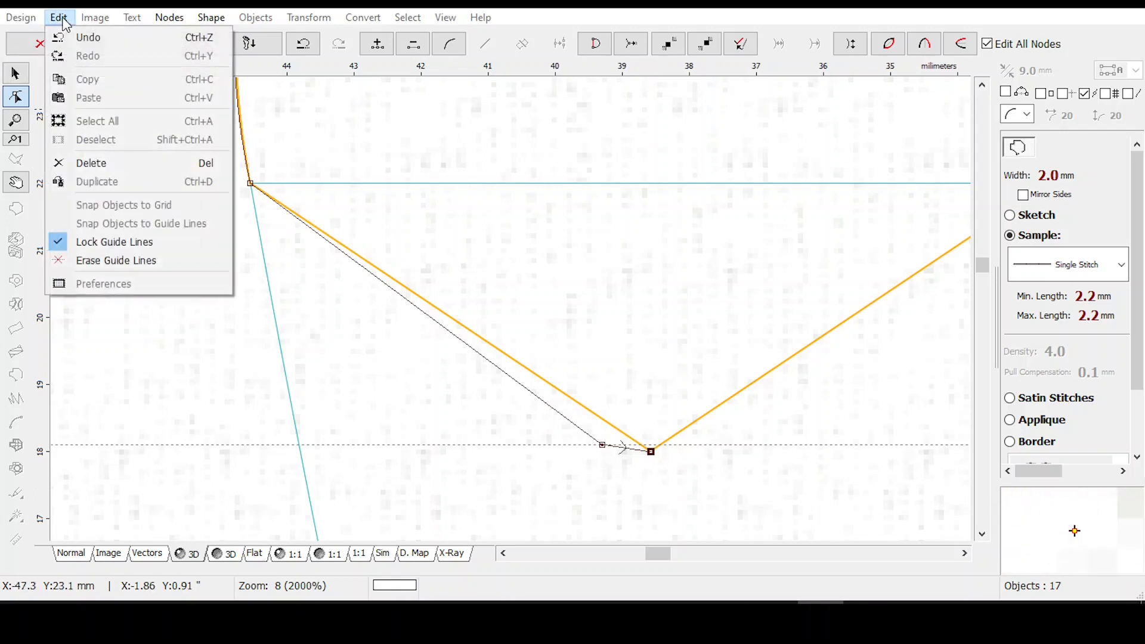
left_click(77, 241)
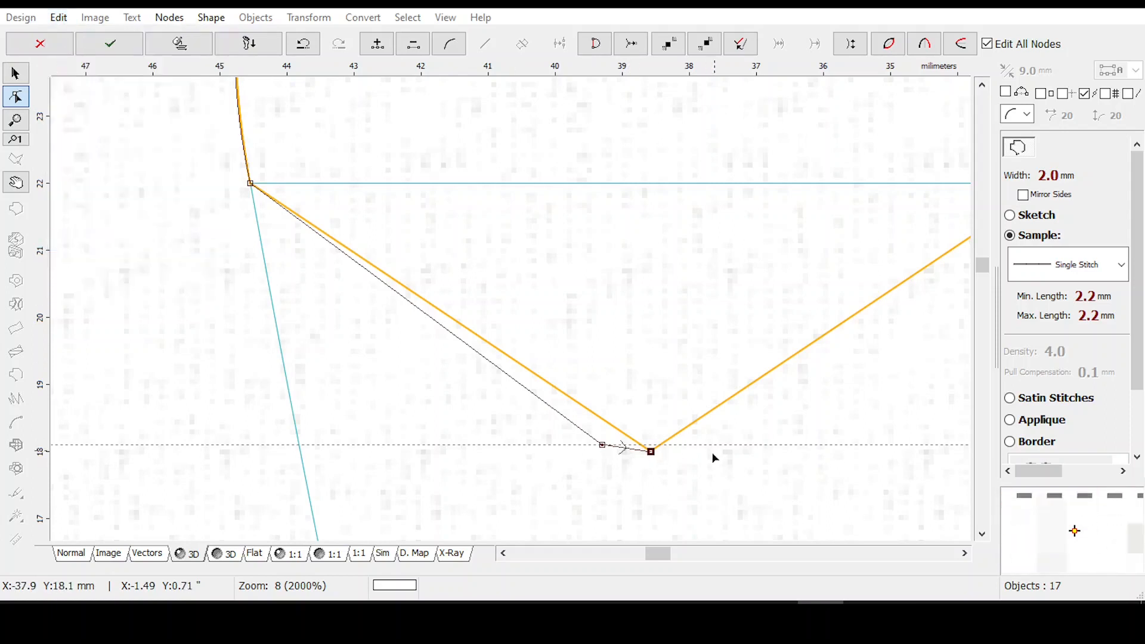
left_click_drag(696, 446, 696, 452)
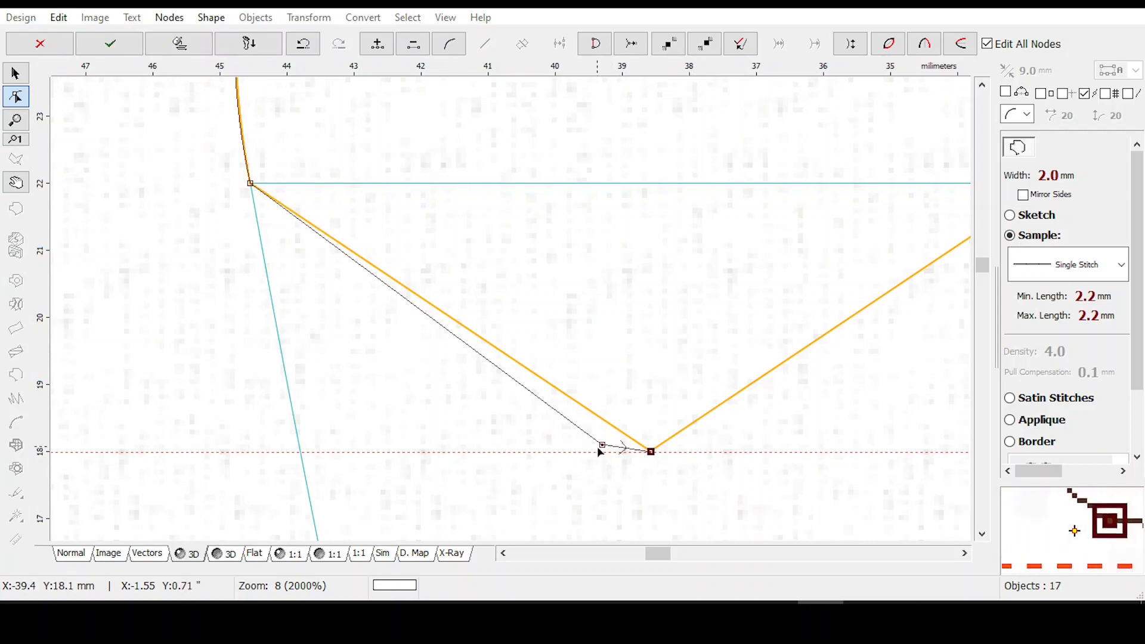
Align the lower guide line with the lower tip and snap the adjacent corner node onto it at about X 39.1 mm, using guide line snapping.
left_click_drag(602, 446, 605, 453)
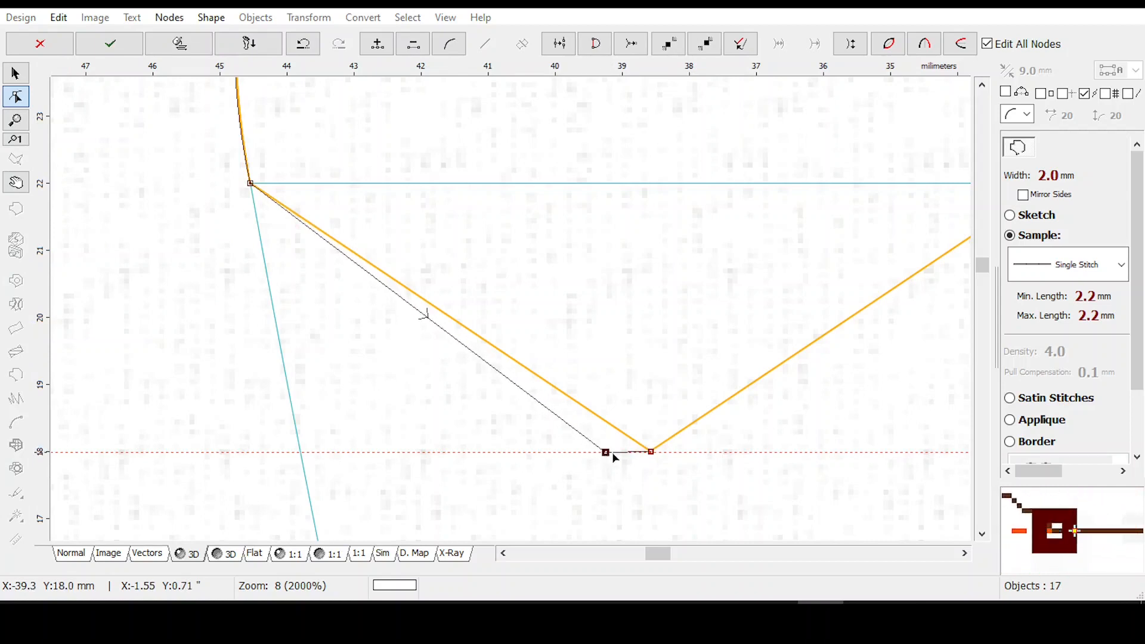
left_click(1066, 94)
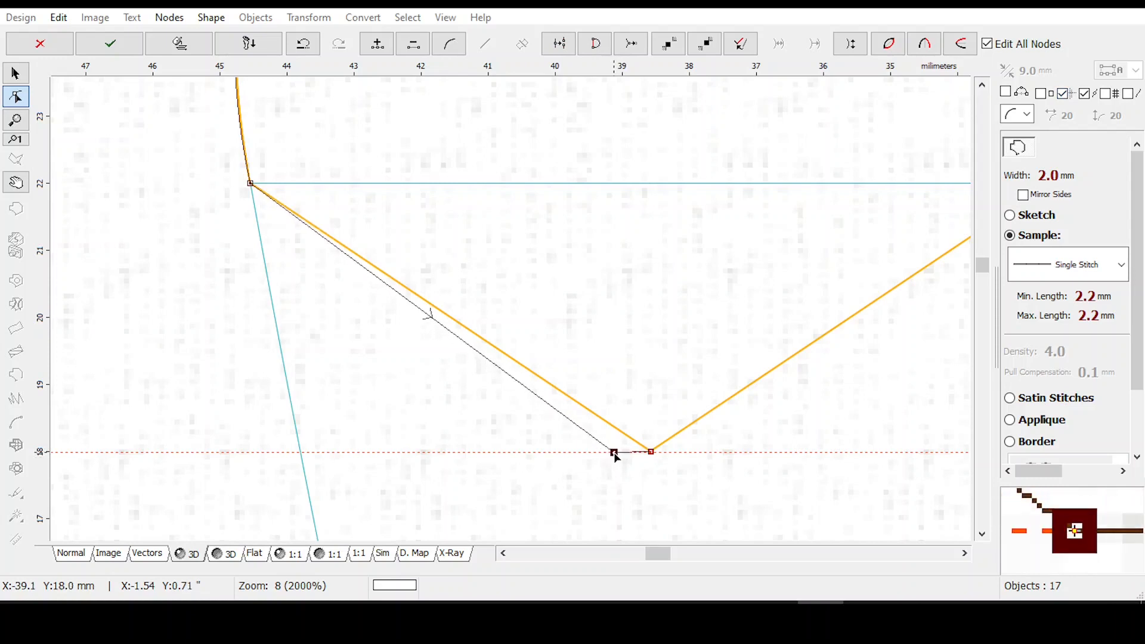
scroll(614, 468, "up", 2)
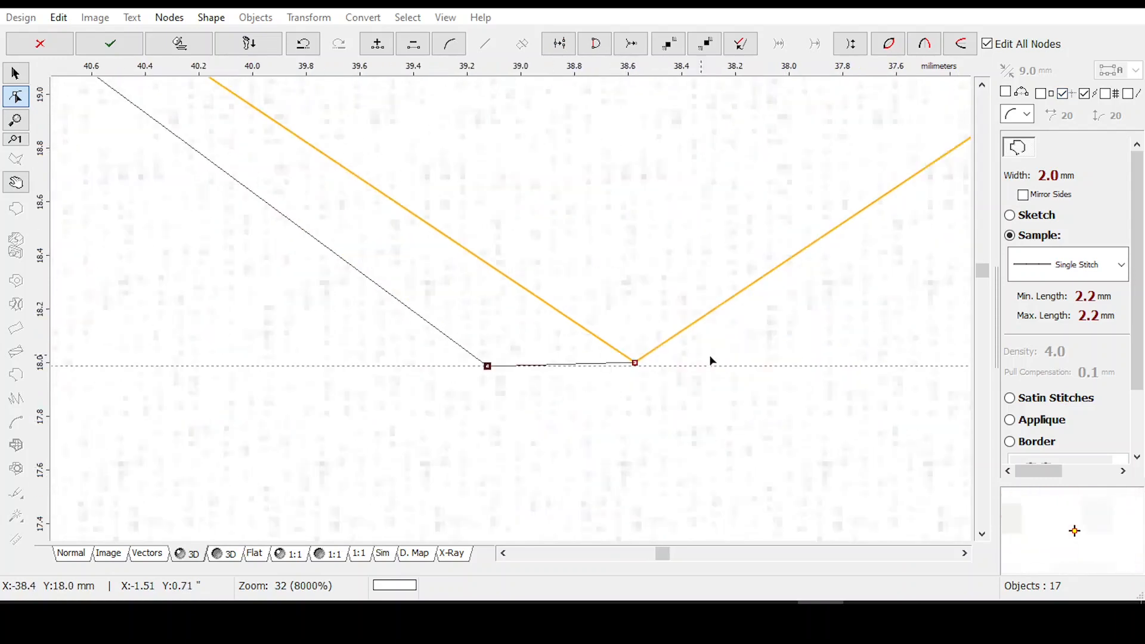
left_click_drag(672, 366, 671, 363)
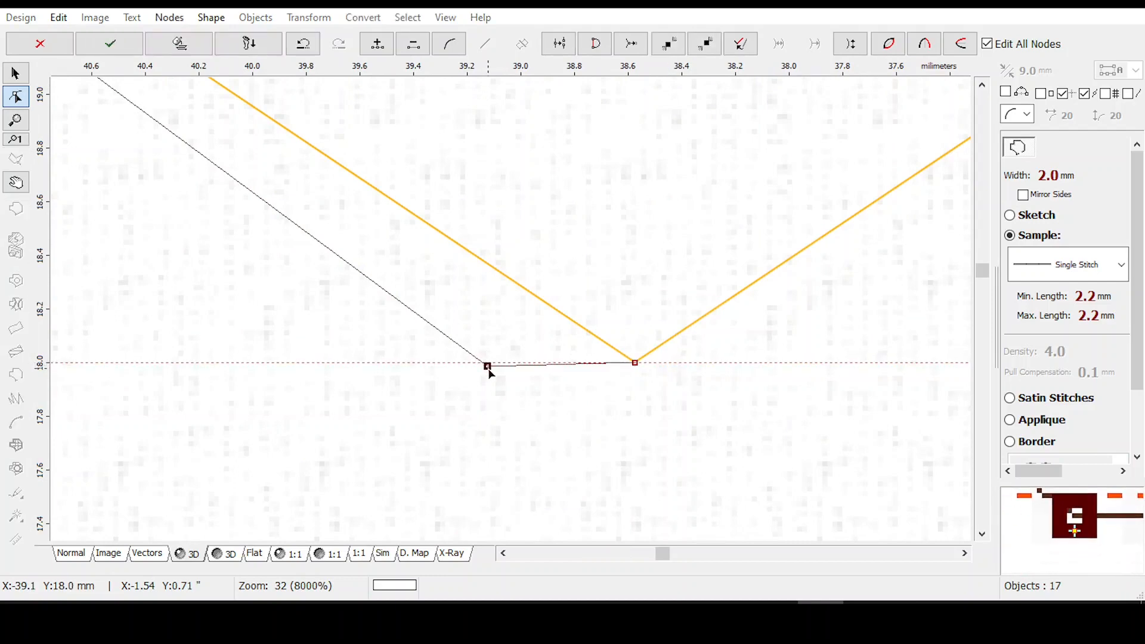
left_click_drag(490, 374, 490, 369)
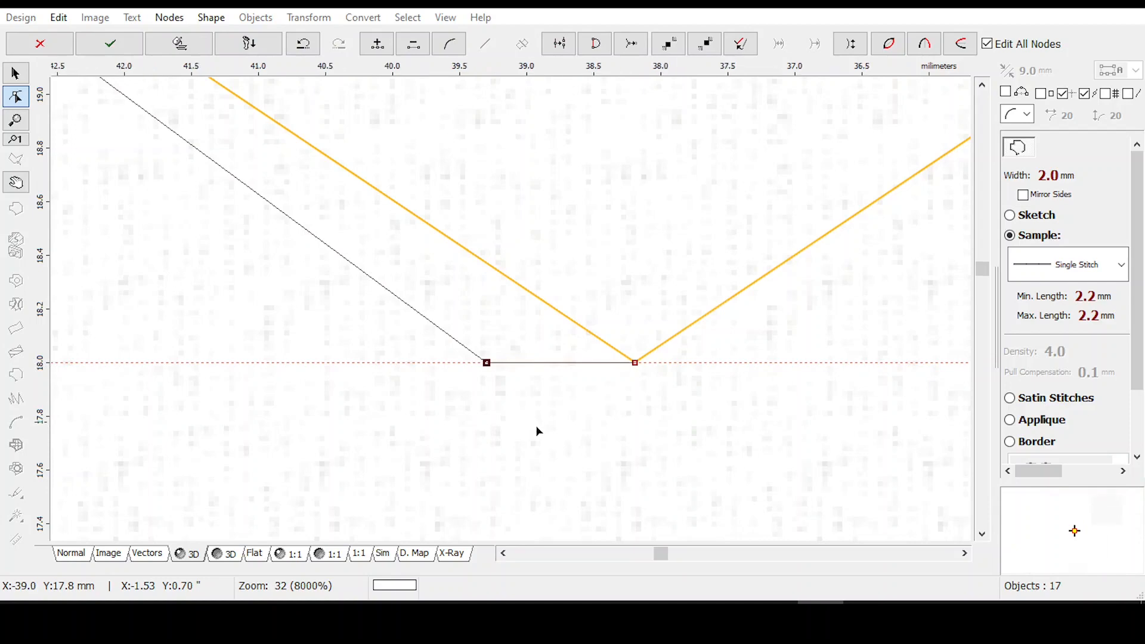
scroll(536, 425, "down", 4)
scroll(556, 455, "down", 1)
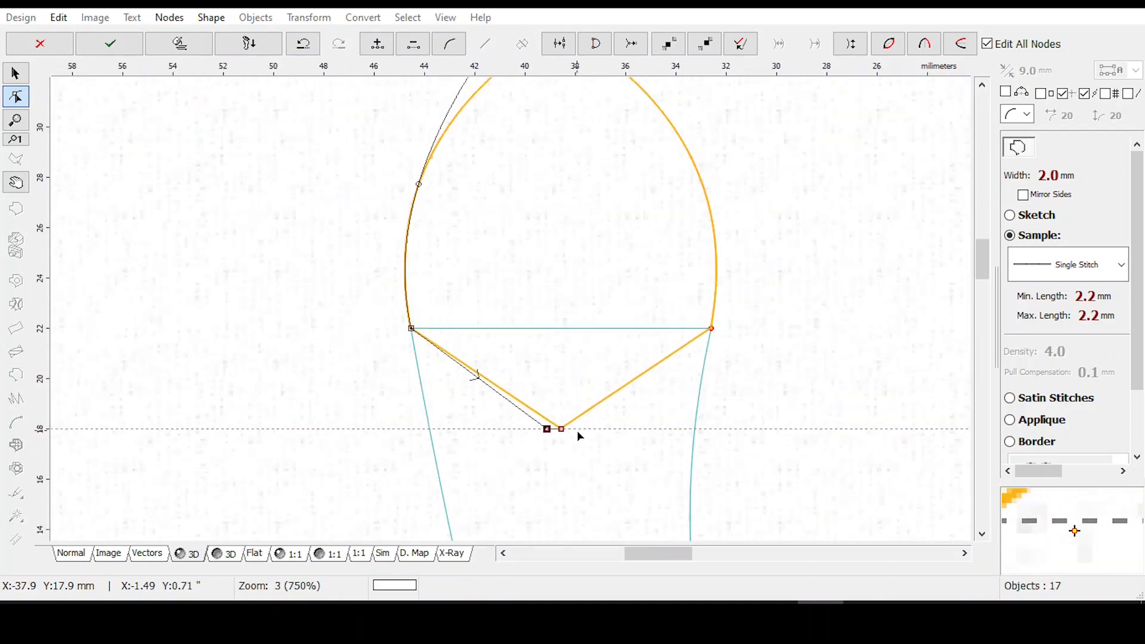
scroll(632, 305, "down", 1)
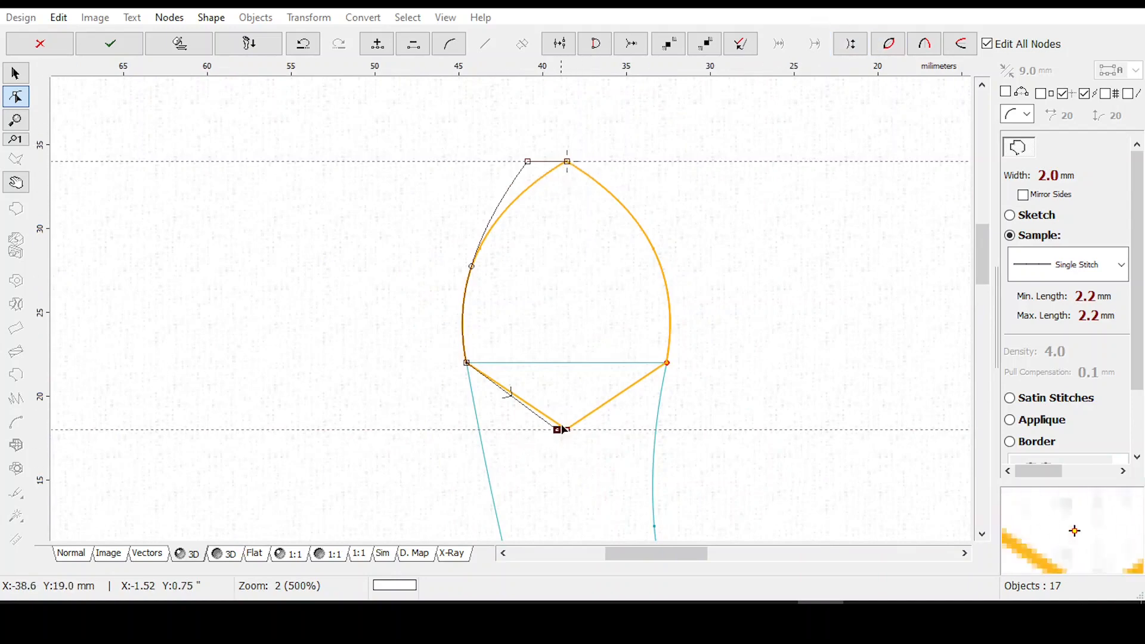
Reverse the open half outline, mirror it into a closed symmetric head shape, and apply the node edits.
left_click(851, 50)
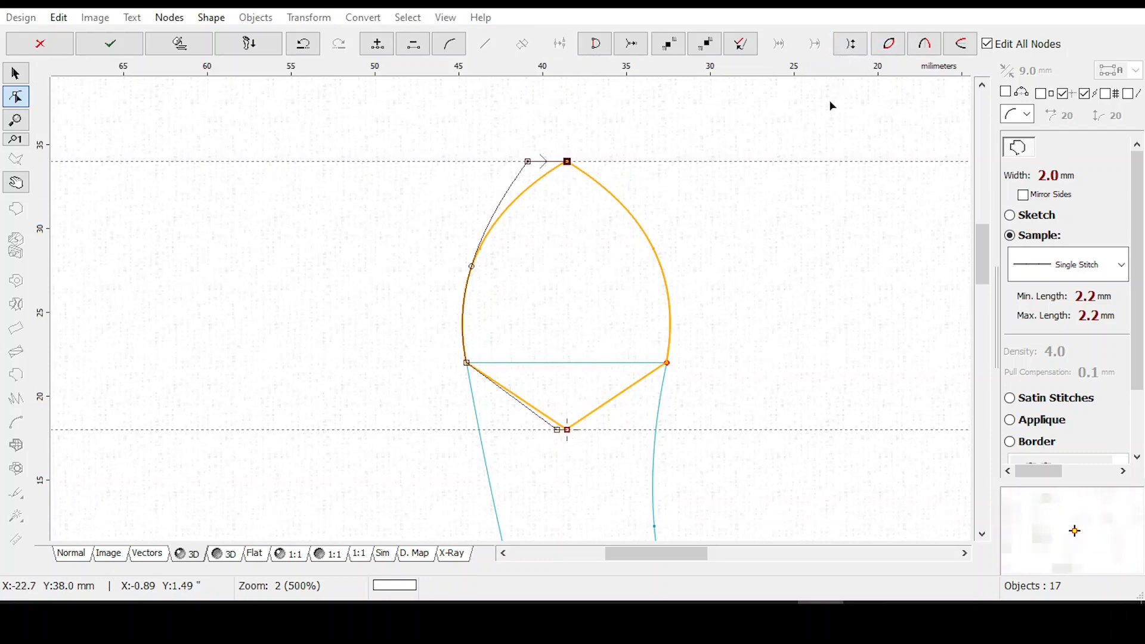
left_click(929, 53)
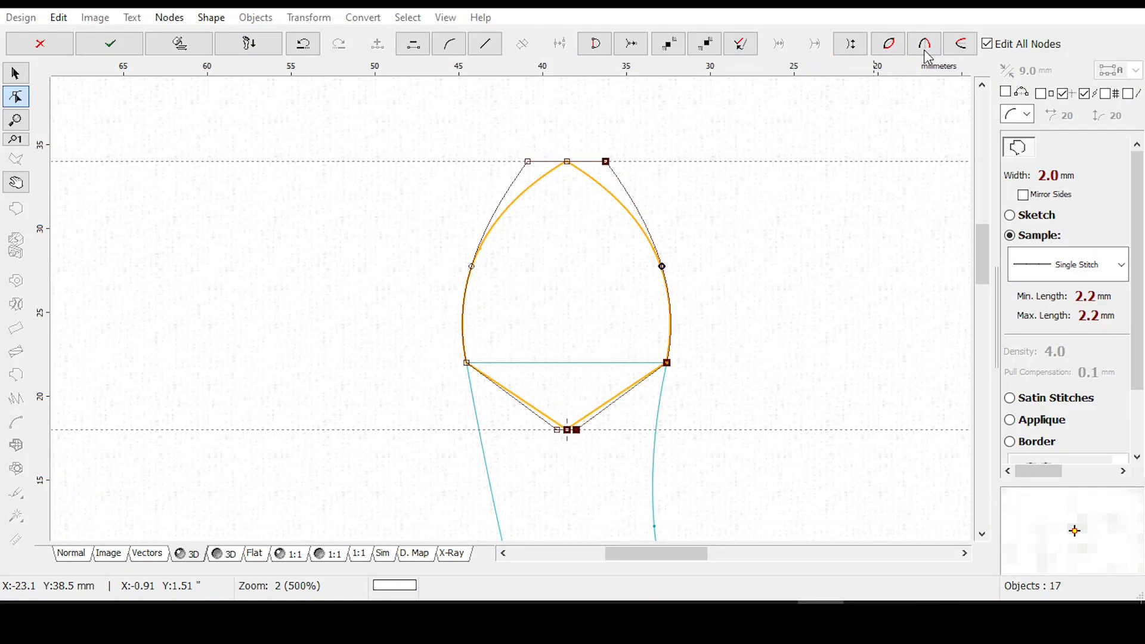
key("Return")
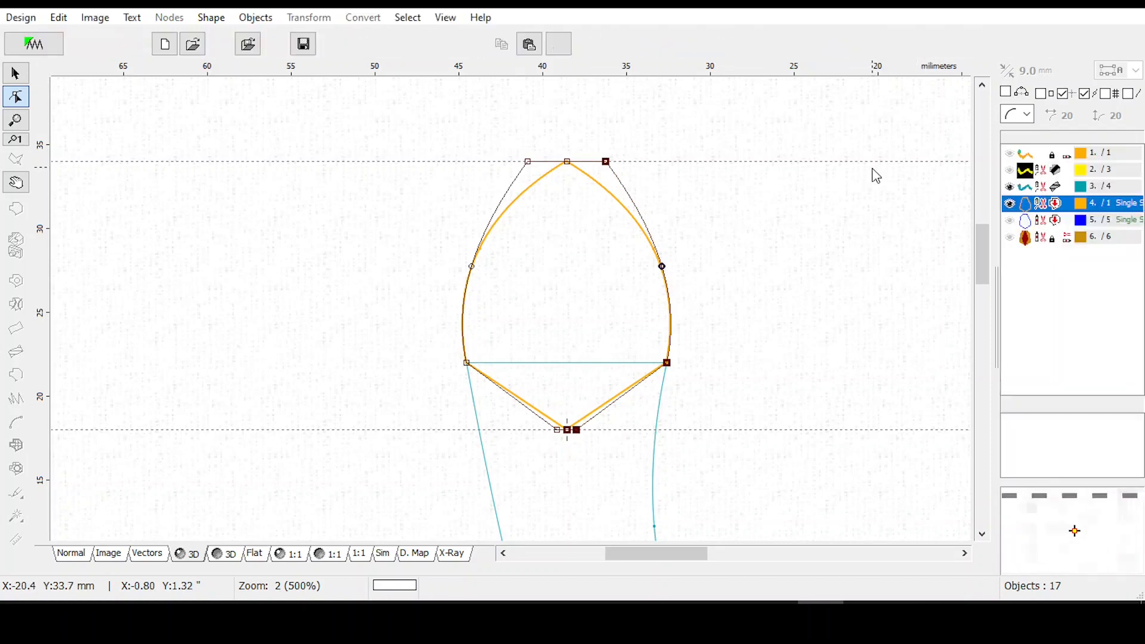
left_click(772, 308)
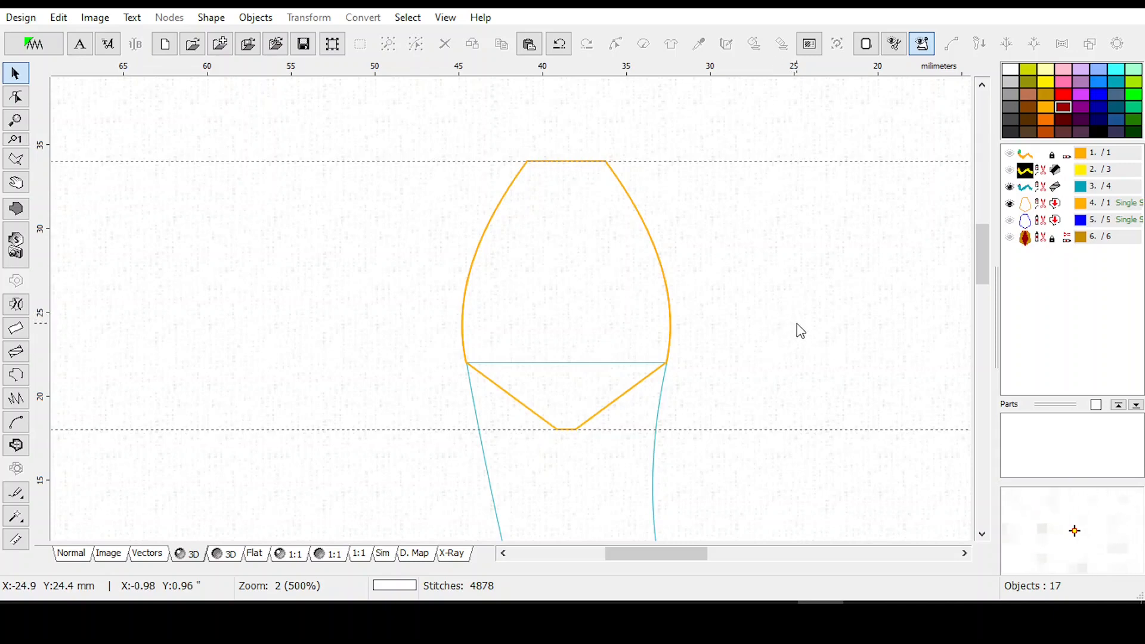
Show the blue reference outline and move the orange outline's two side-curve nodes up to about 28.5 mm to match it.
mouse_move(1054, 245)
mouse_move(1048, 207)
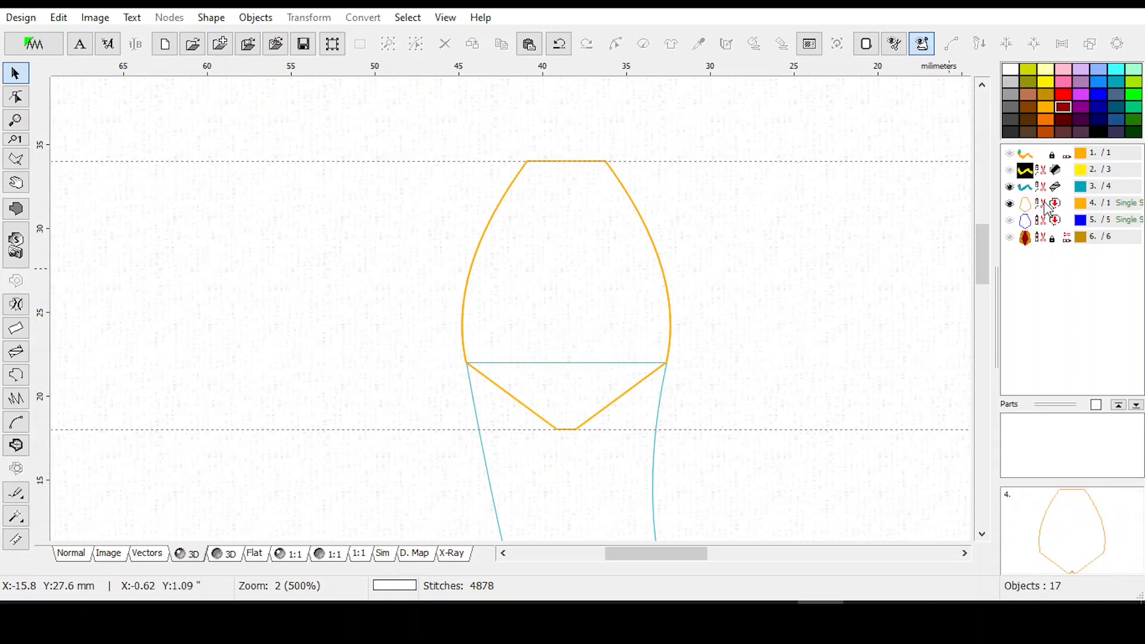
left_click(1020, 226)
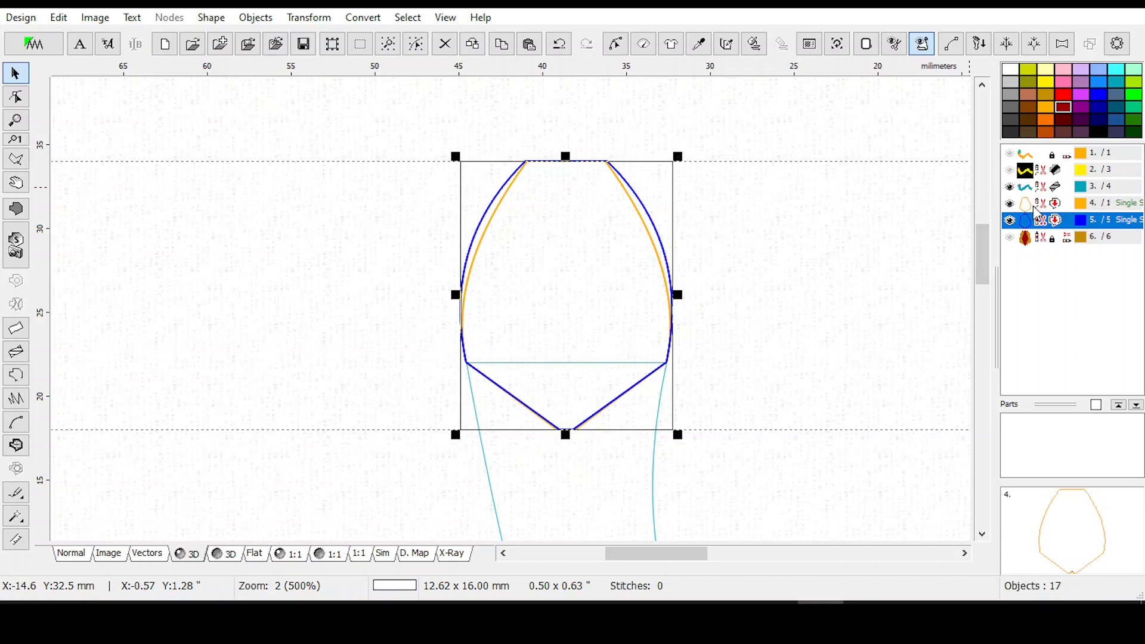
left_click(1034, 208)
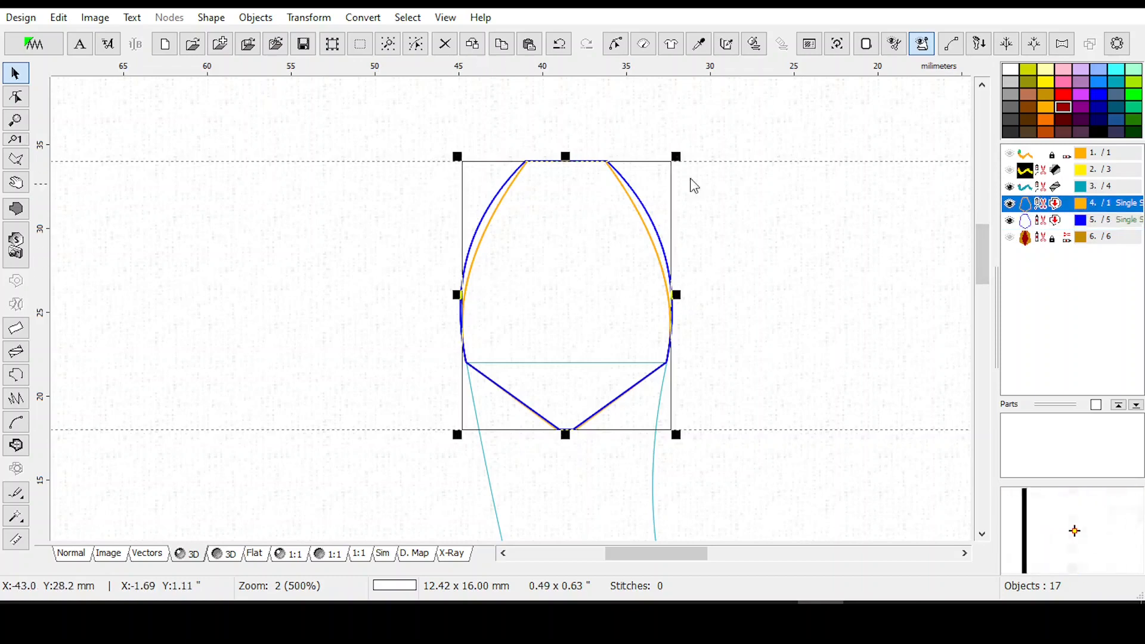
left_click(616, 44)
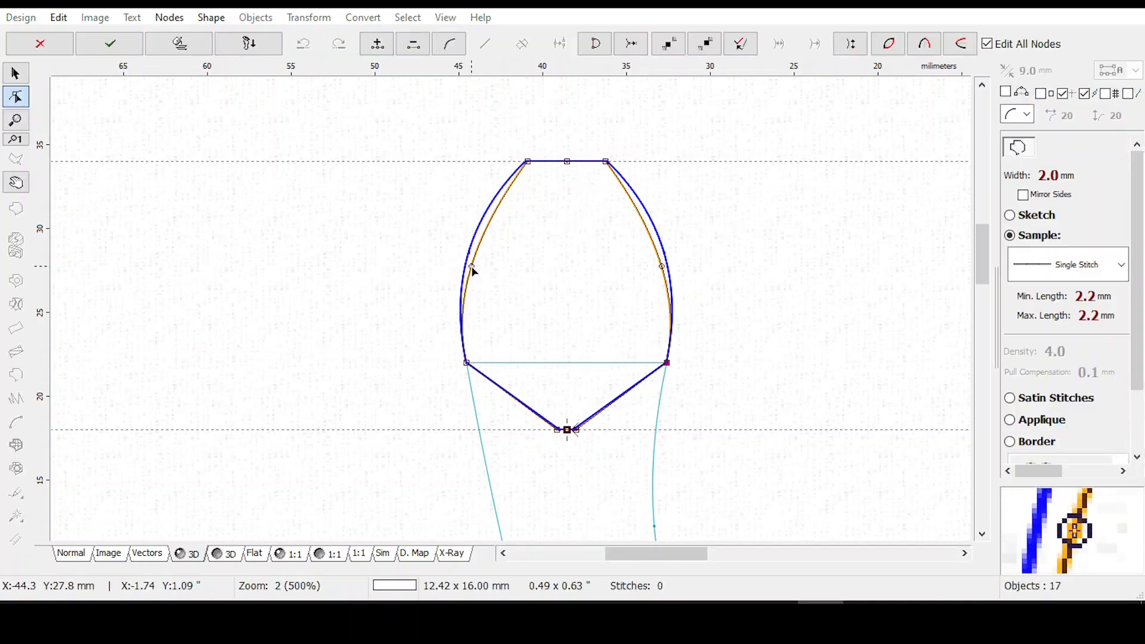
left_click_drag(472, 270, 468, 256)
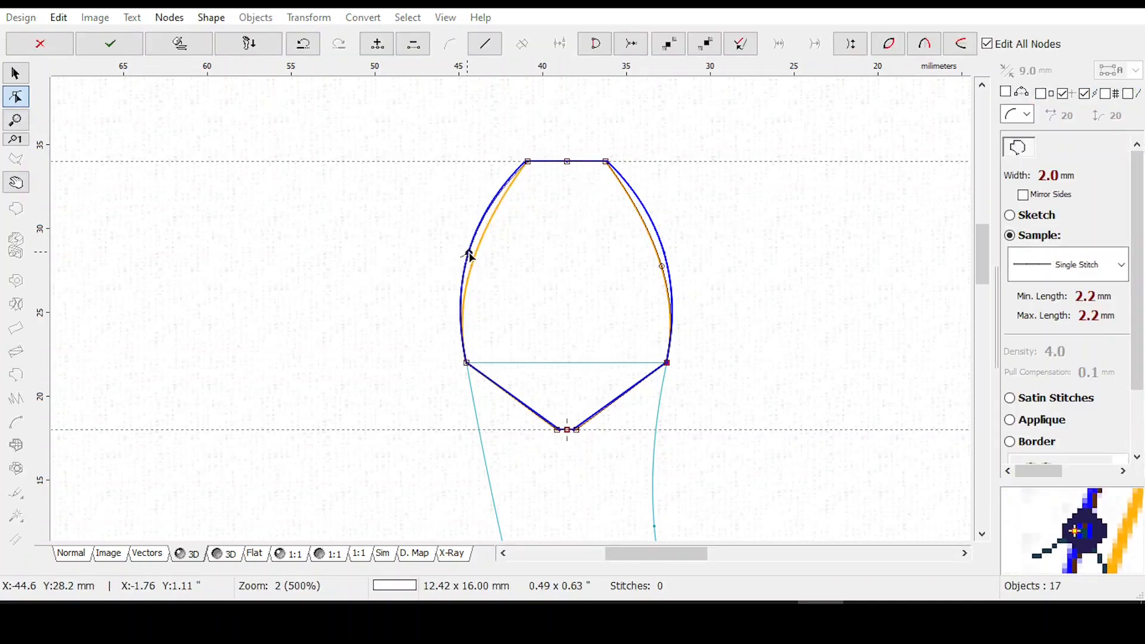
left_click(662, 266)
scroll(667, 261, "up", 2)
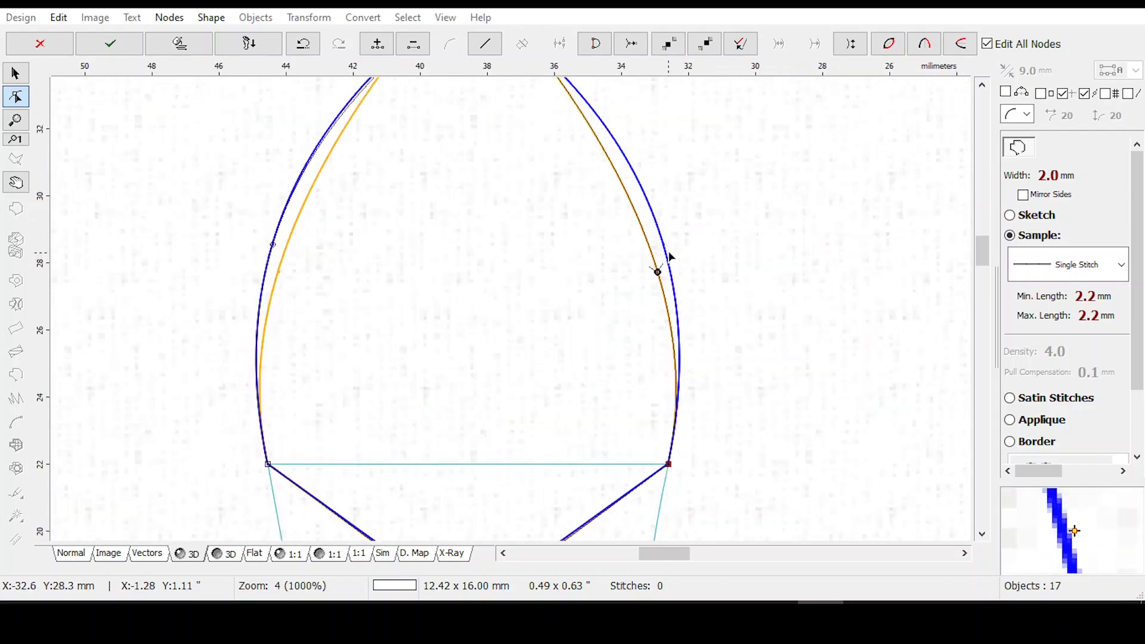
left_click_drag(659, 274, 665, 246)
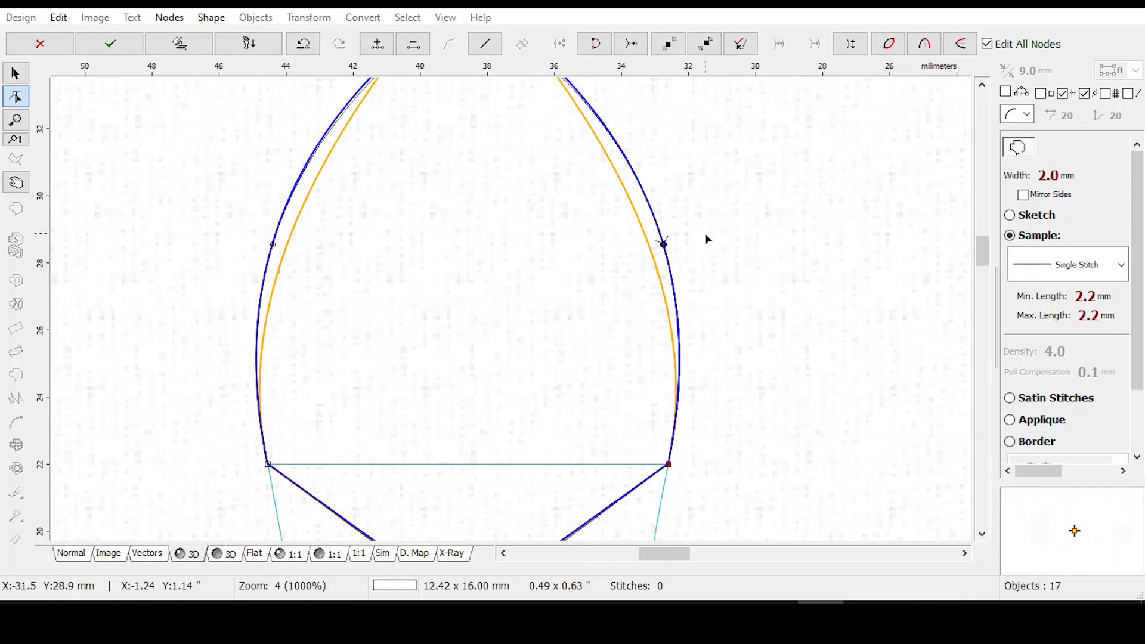
scroll(322, 245, "down", 2)
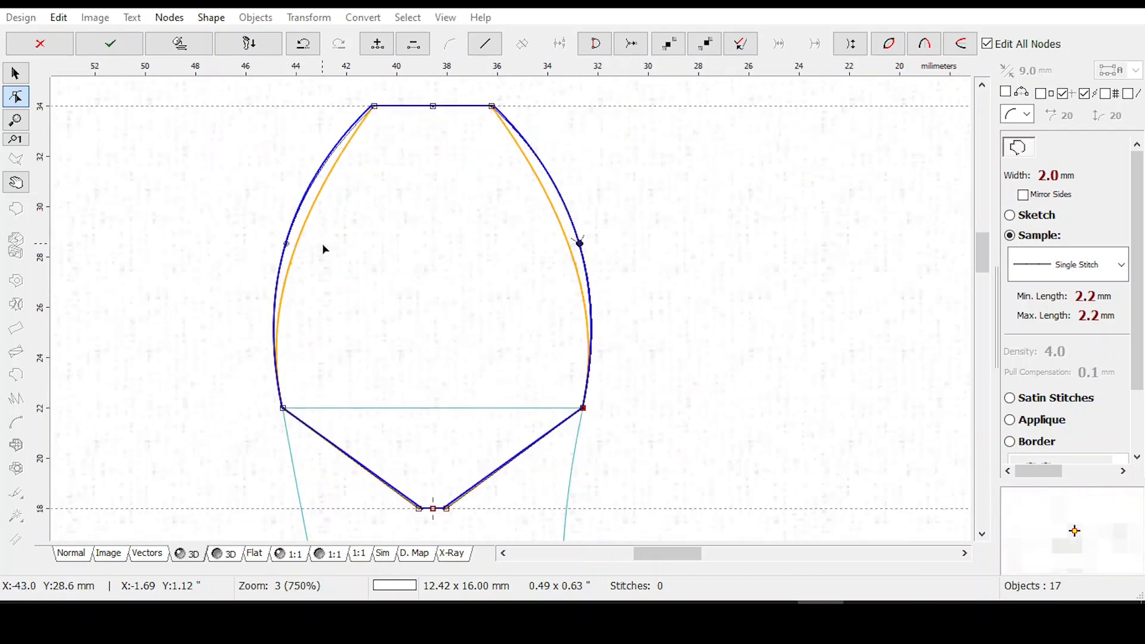
key("Return")
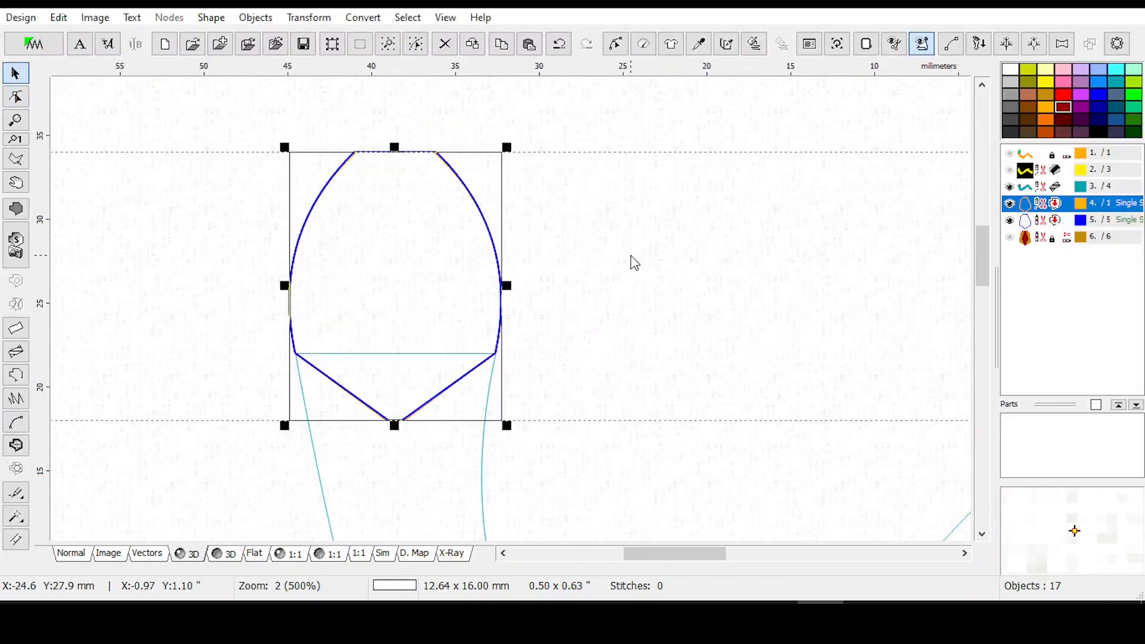
Delete the blue reference outline, keeping the reshaped orange head outline.
left_click(1039, 223)
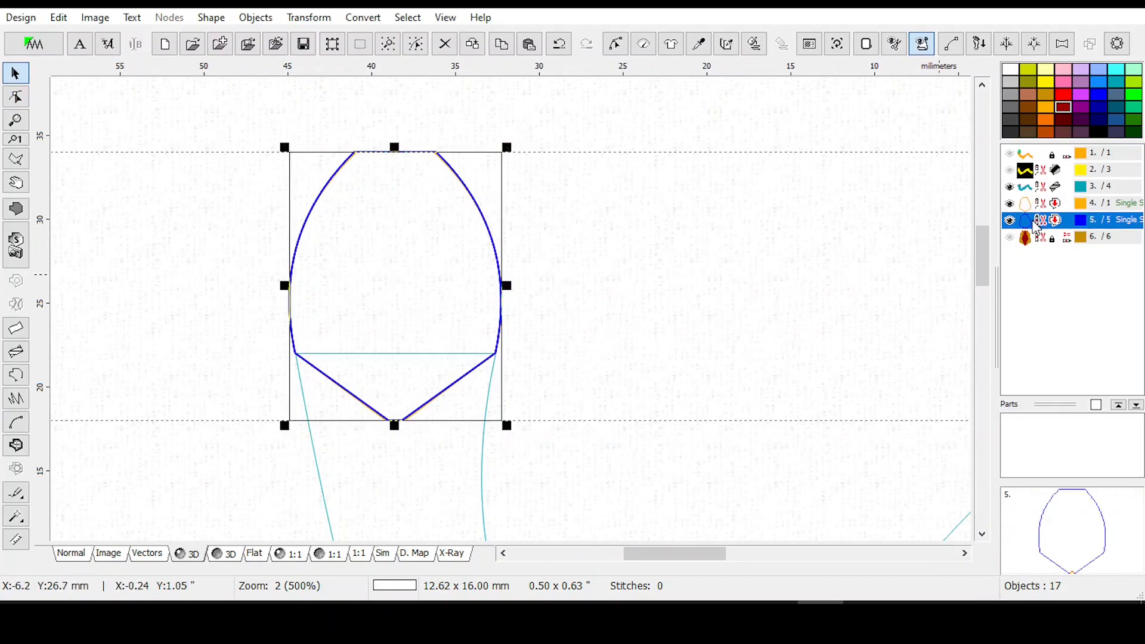
key("Delete")
left_click(1044, 205)
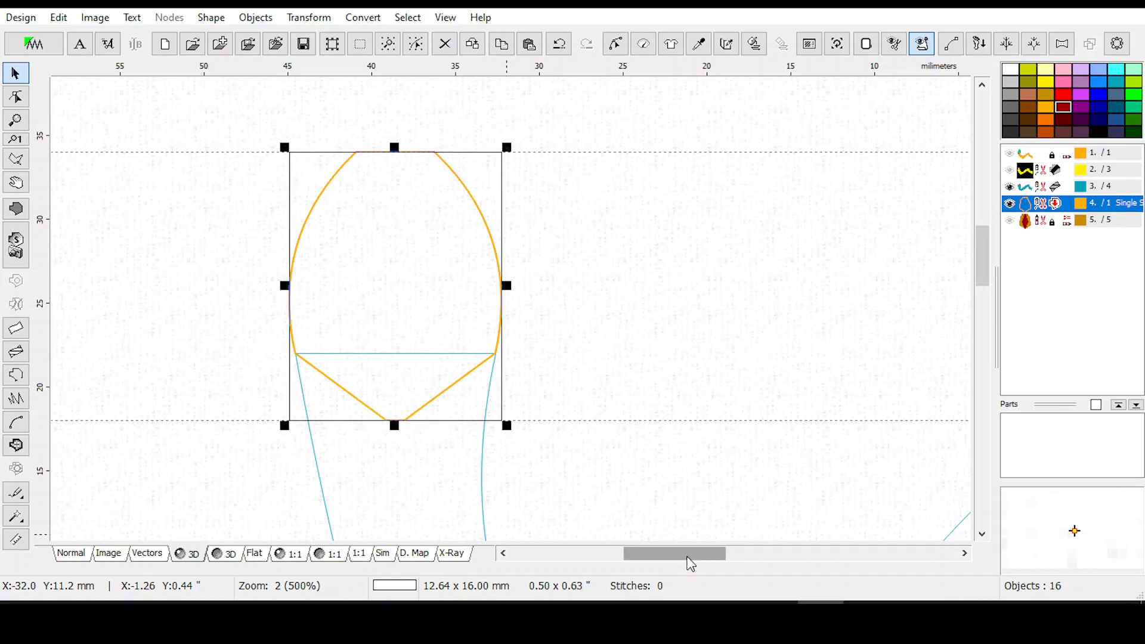
left_click_drag(690, 560, 671, 559)
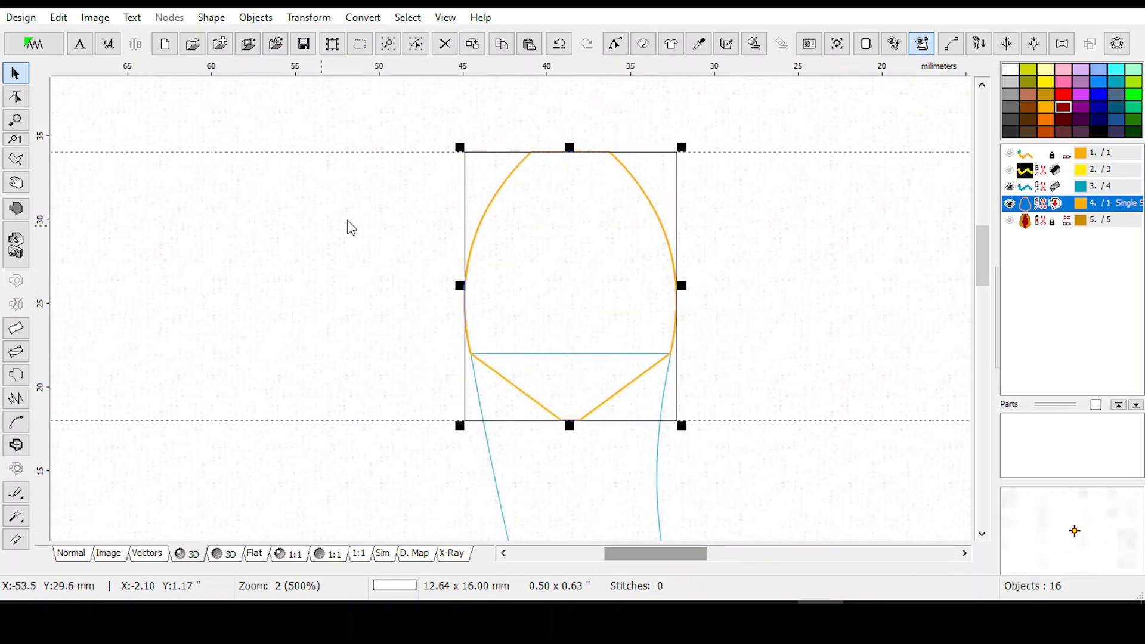
left_click(314, 222)
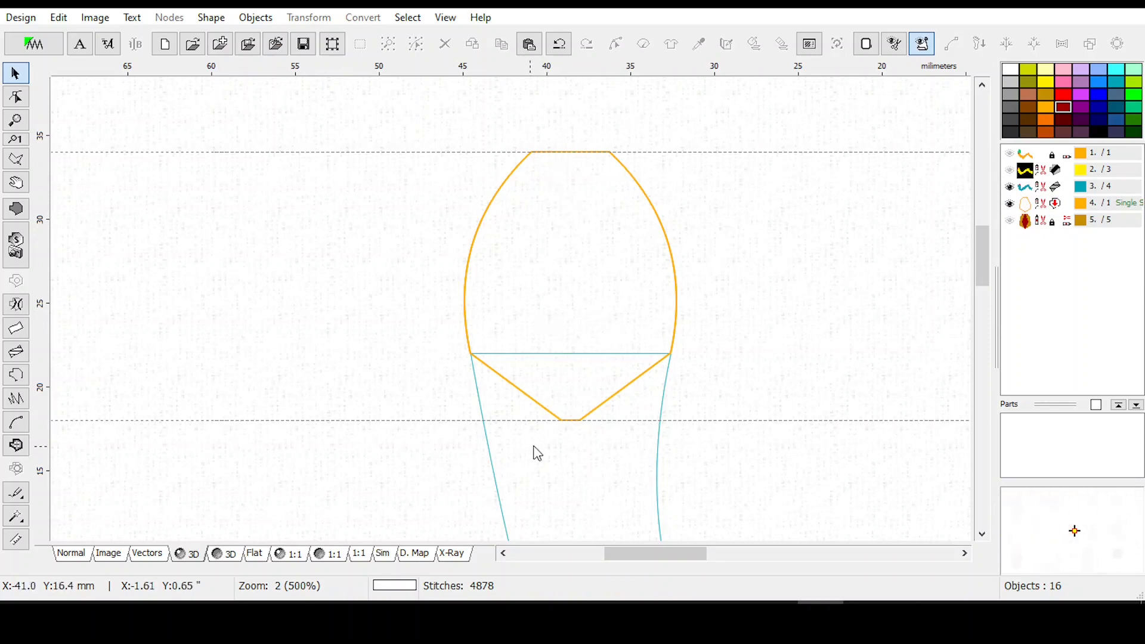
Show the hidden stitched head group over the orange outline to compare their shapes.
left_click(1020, 221)
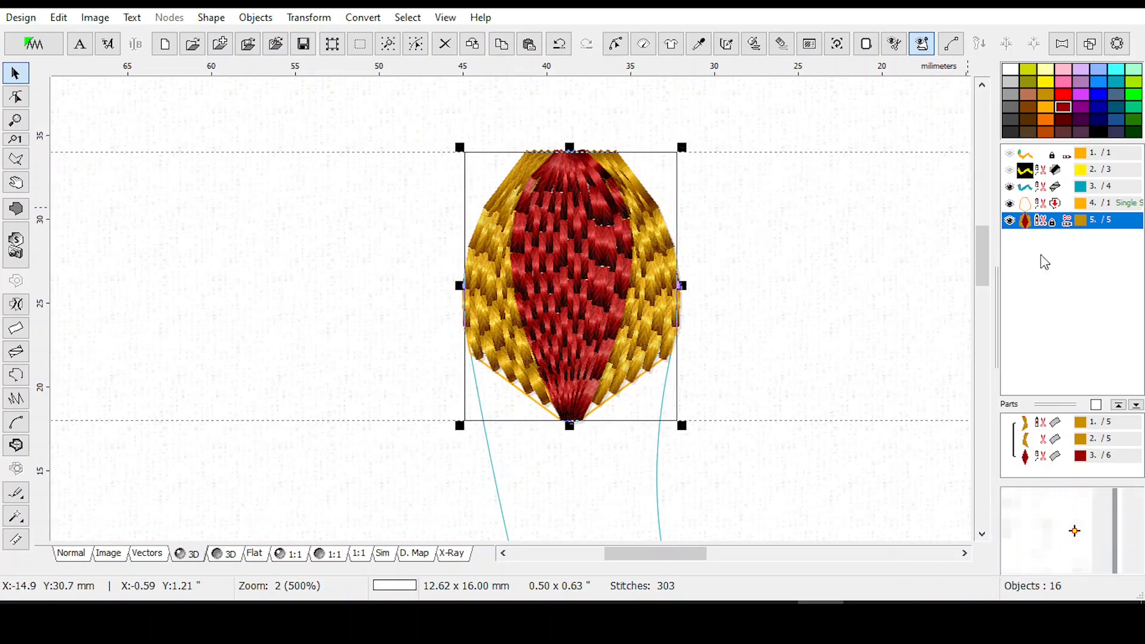
left_click(1043, 209)
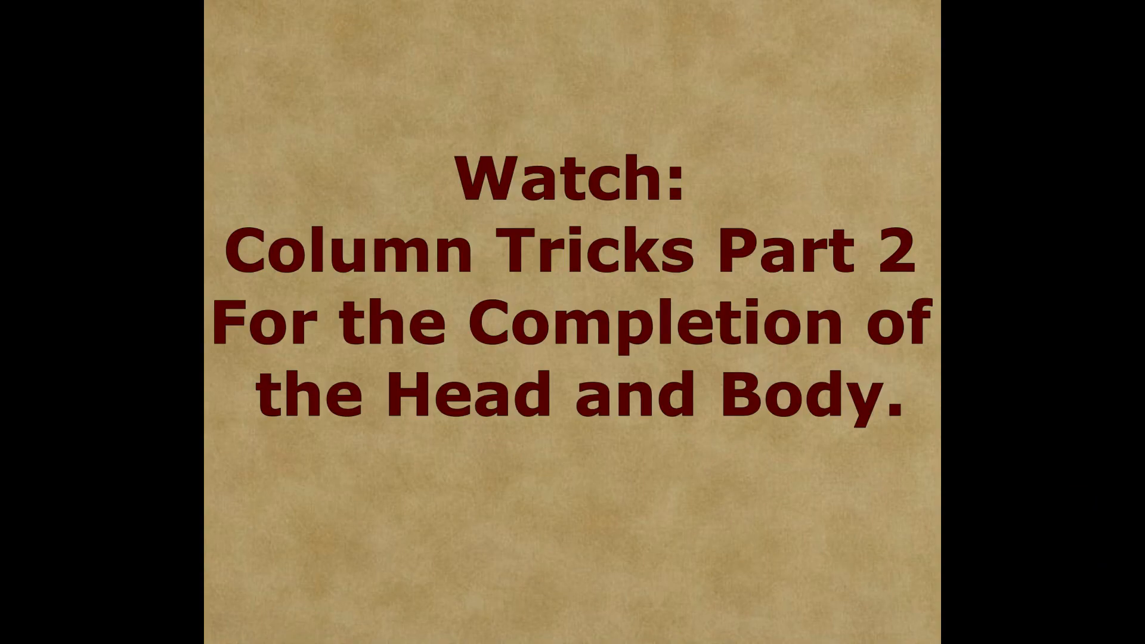